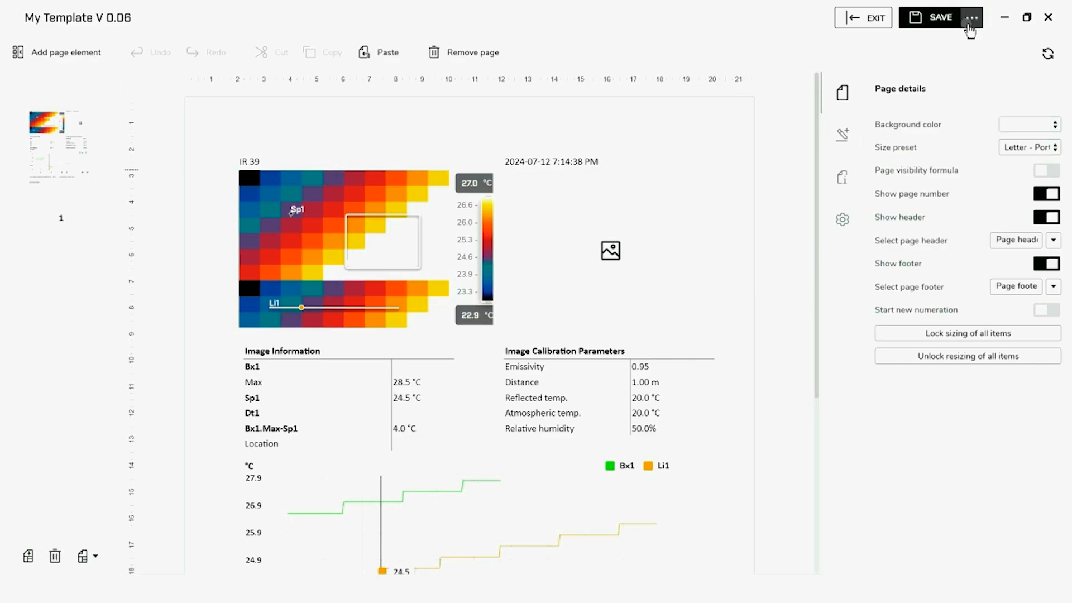
Save the report template as a new template named 'My Template V 0.07'
left_click(972, 19)
left_click(919, 67)
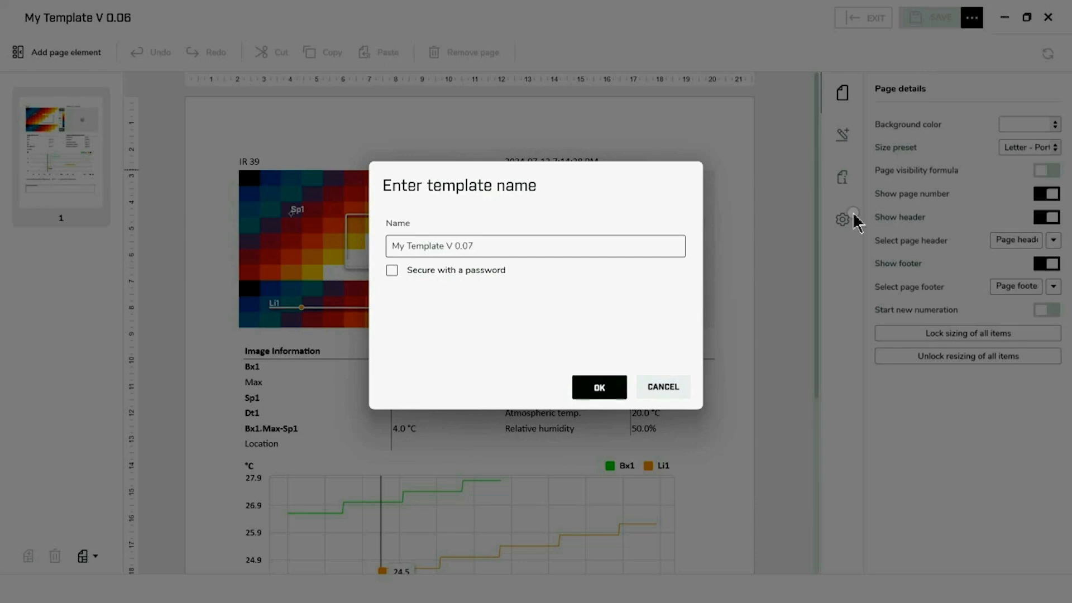
left_click(606, 389)
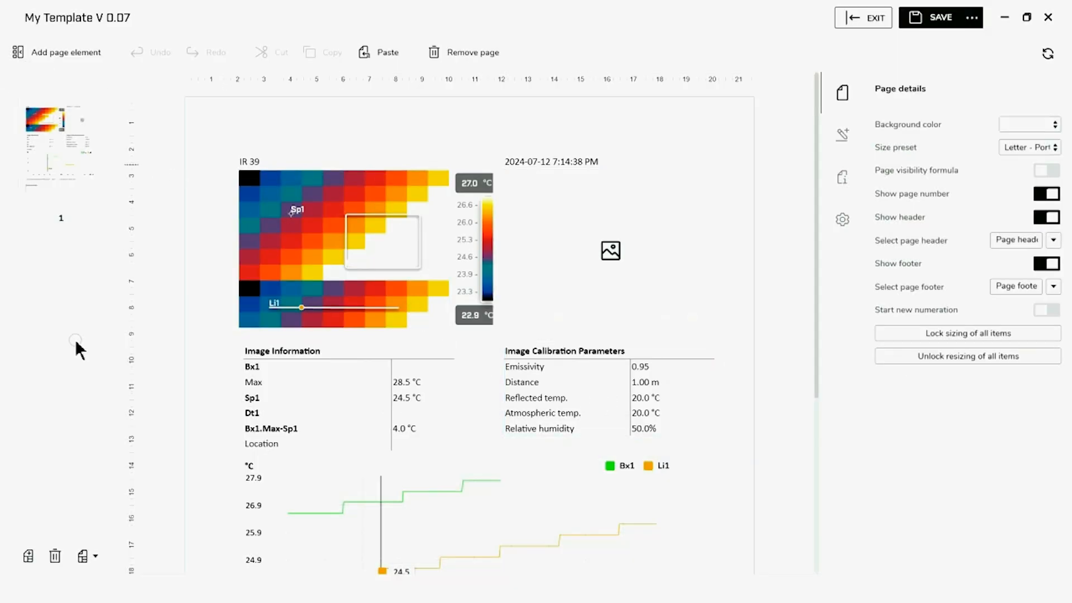
Add a blank page and move it ahead of the thermal report page
left_click(28, 561)
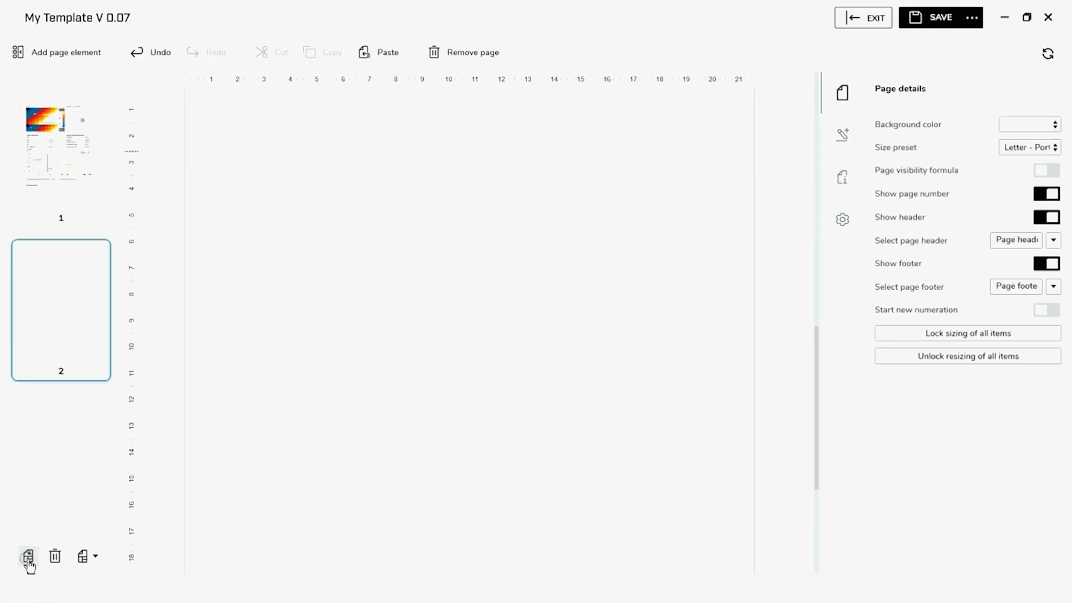
right_click(80, 325)
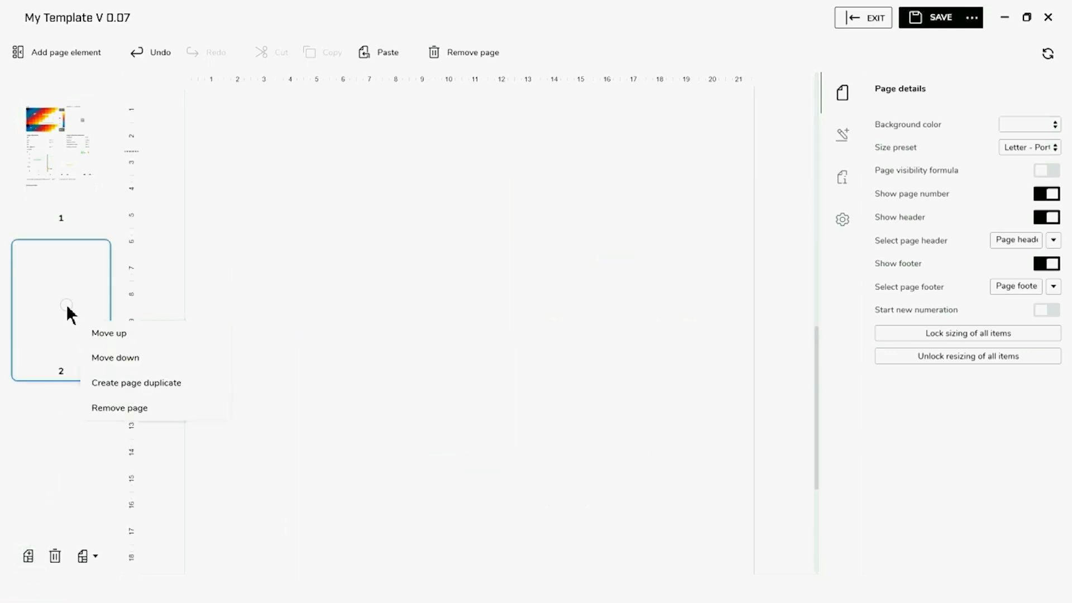
left_click(109, 334)
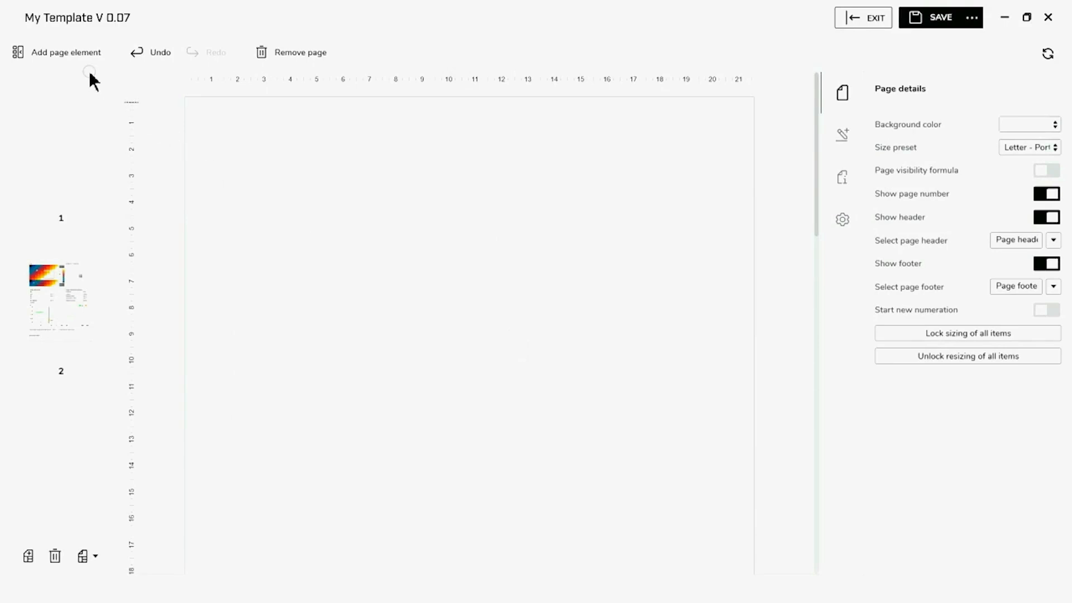
Insert a text box on the blank page and stretch it to full page width
left_click(66, 51)
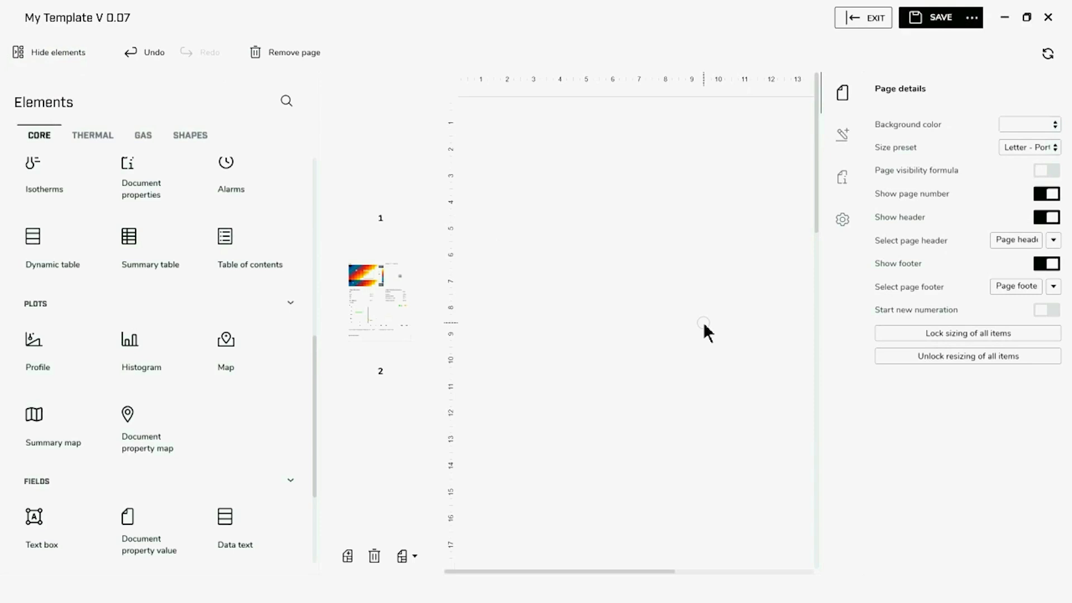
left_click(68, 526)
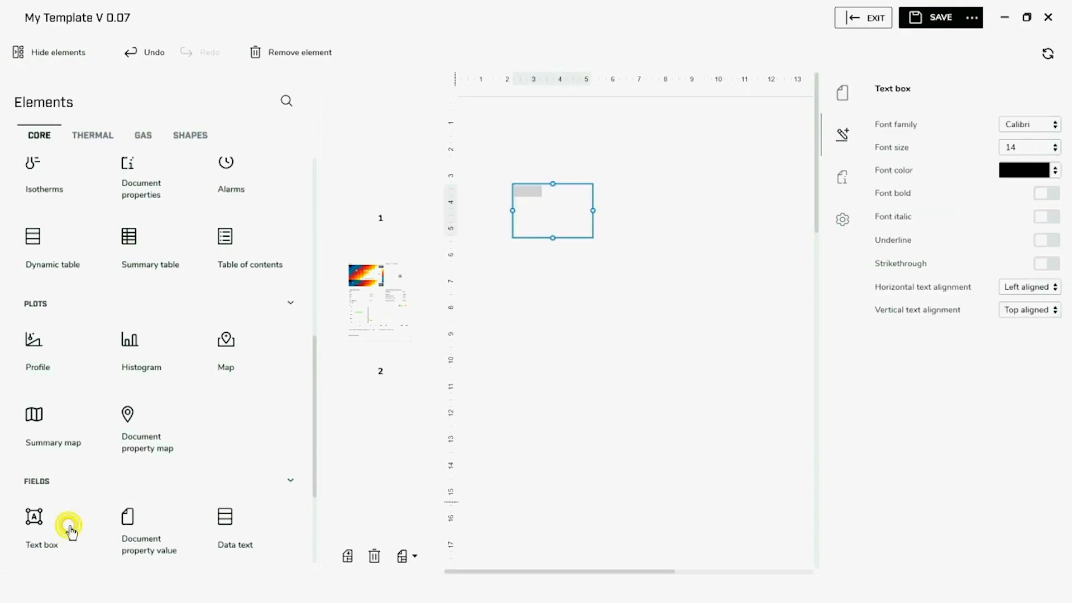
left_click(64, 52)
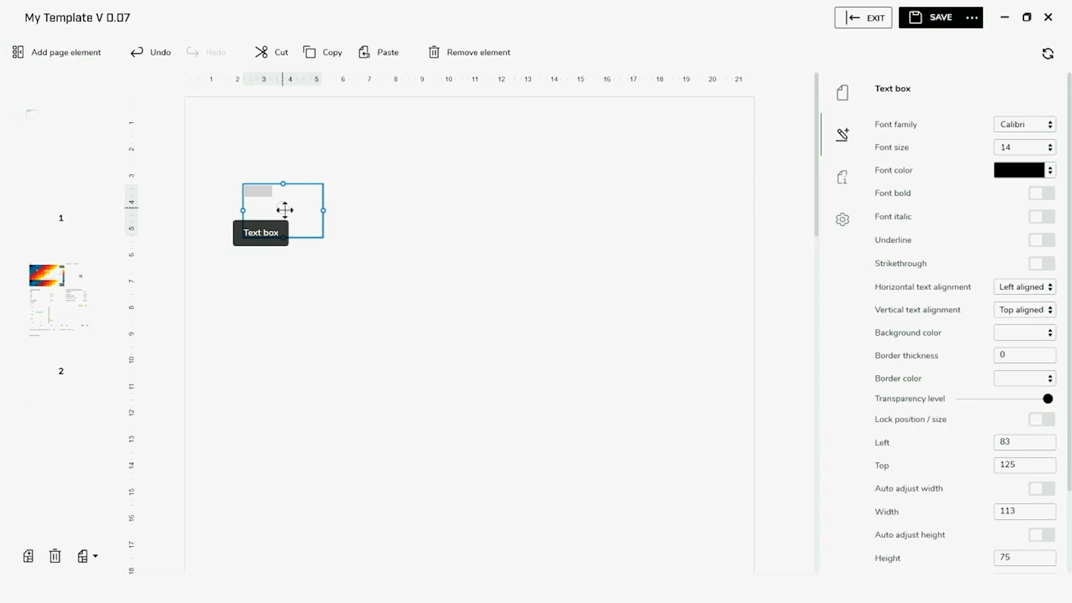
left_click_drag(321, 212, 755, 233)
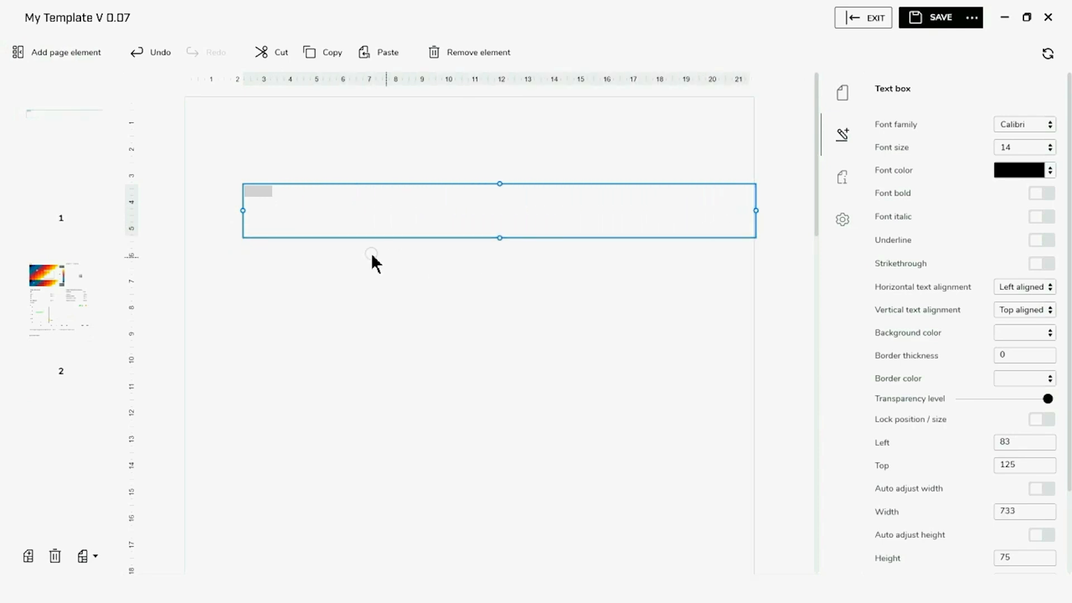
left_click_drag(243, 211, 192, 215)
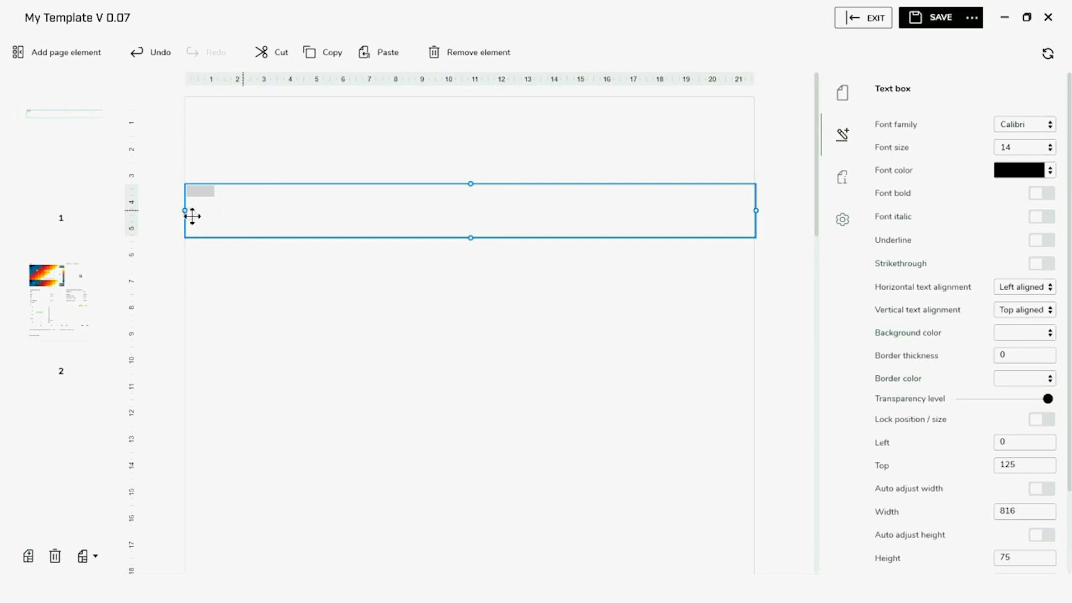
Set the text box to centred horizontal alignment and font size 26
left_click(1051, 334)
left_click(1052, 333)
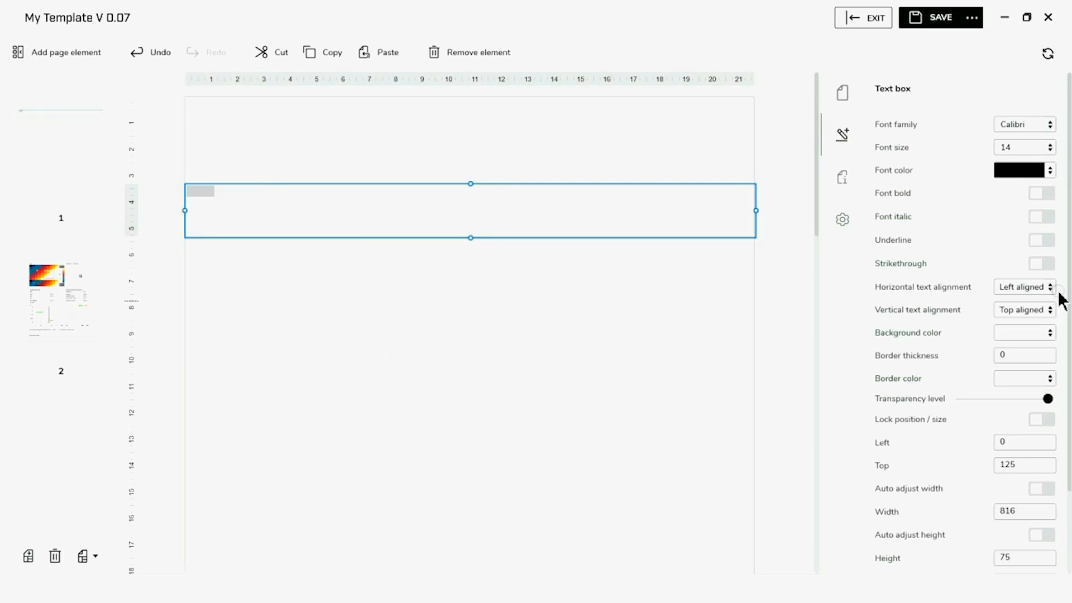
left_click(1047, 287)
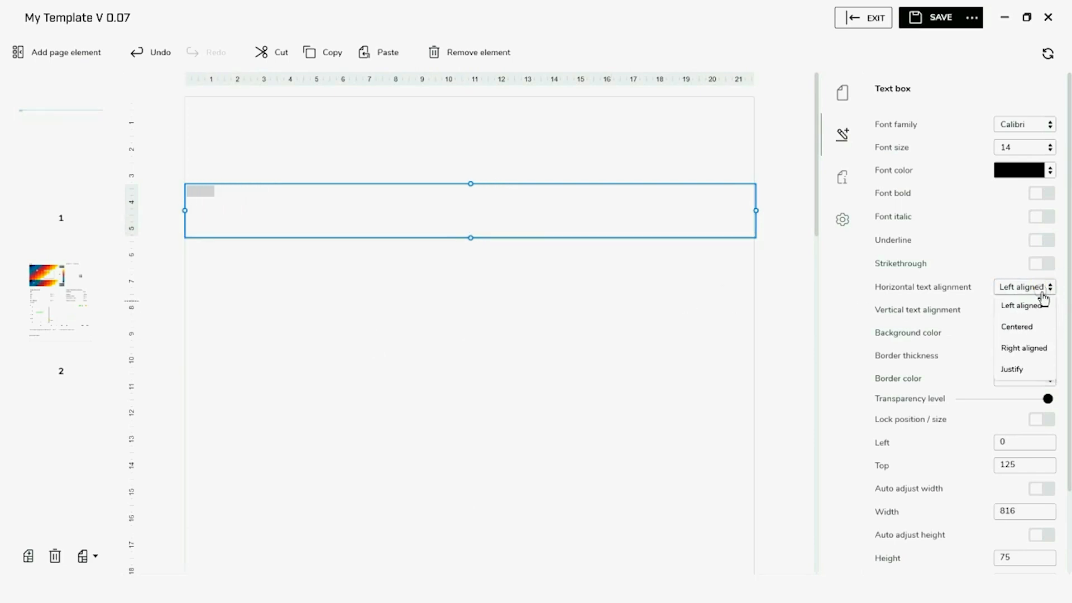
left_click(1019, 325)
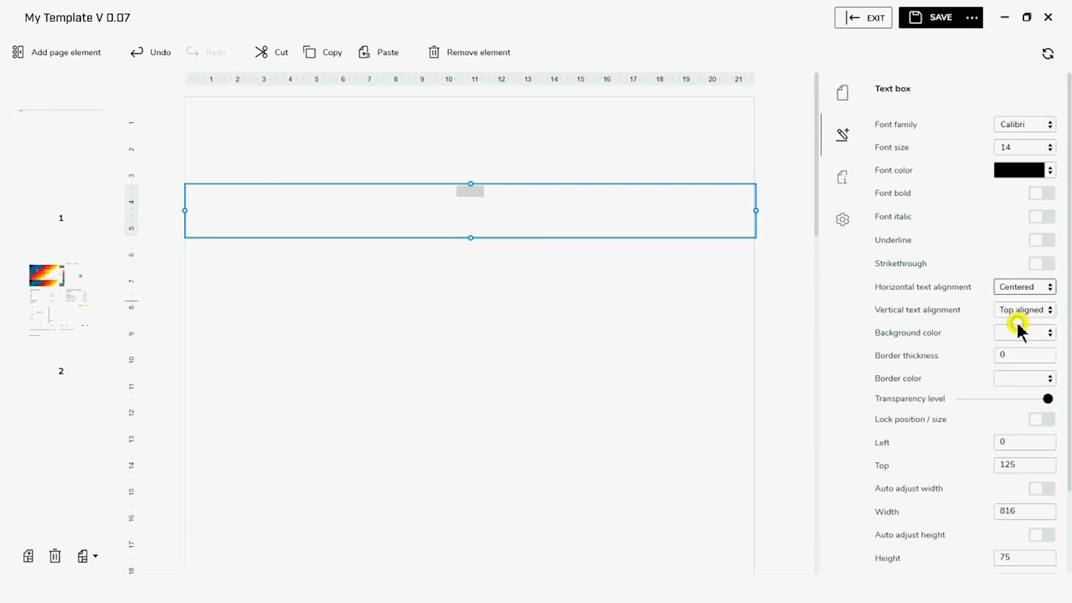
left_click(472, 191)
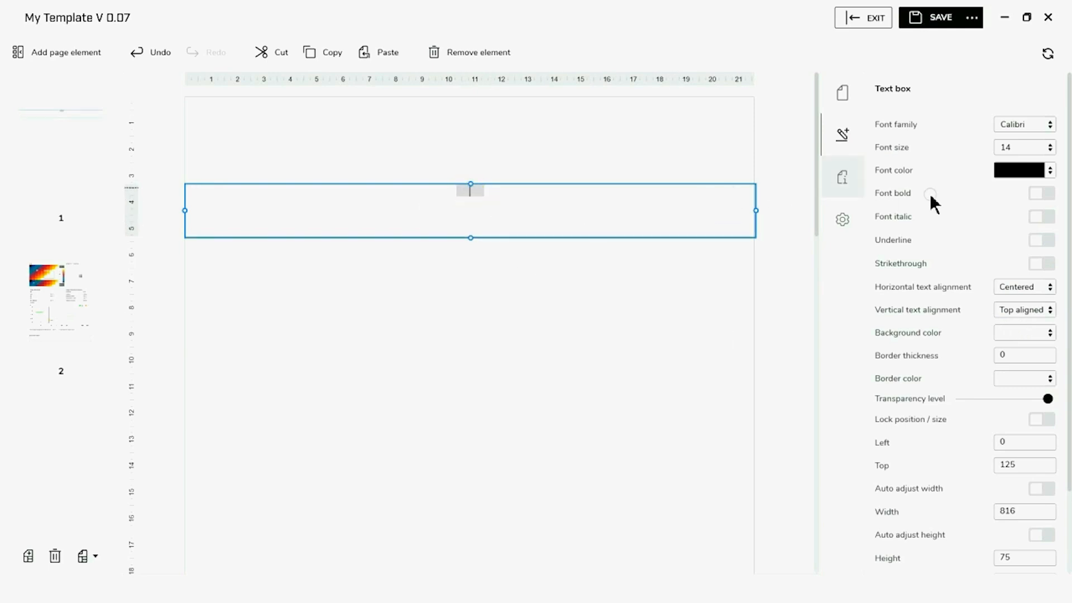
left_click(1040, 152)
left_click(1052, 149)
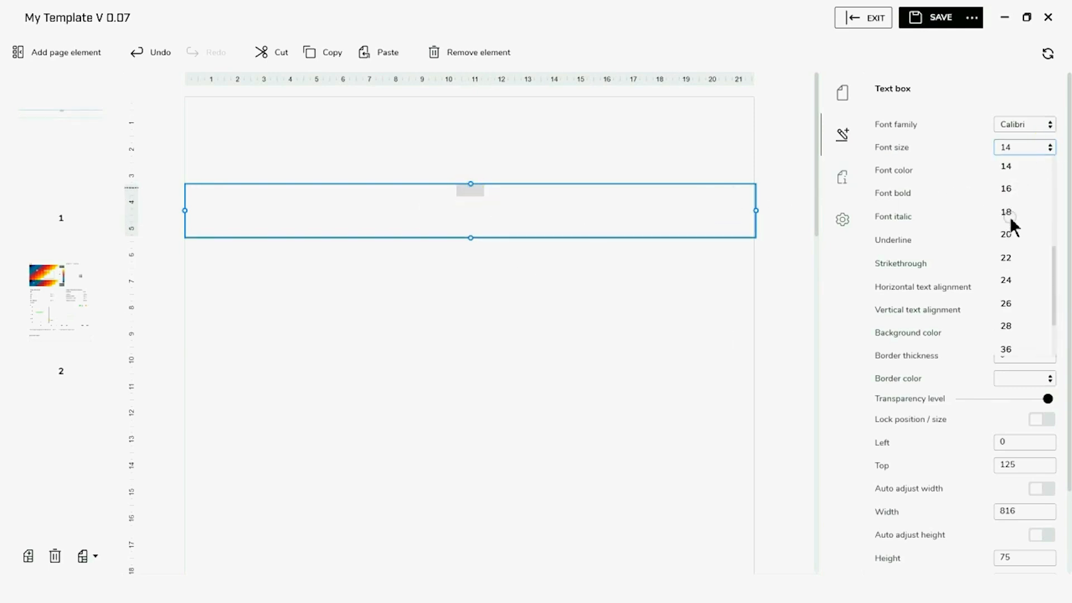
left_click(1011, 303)
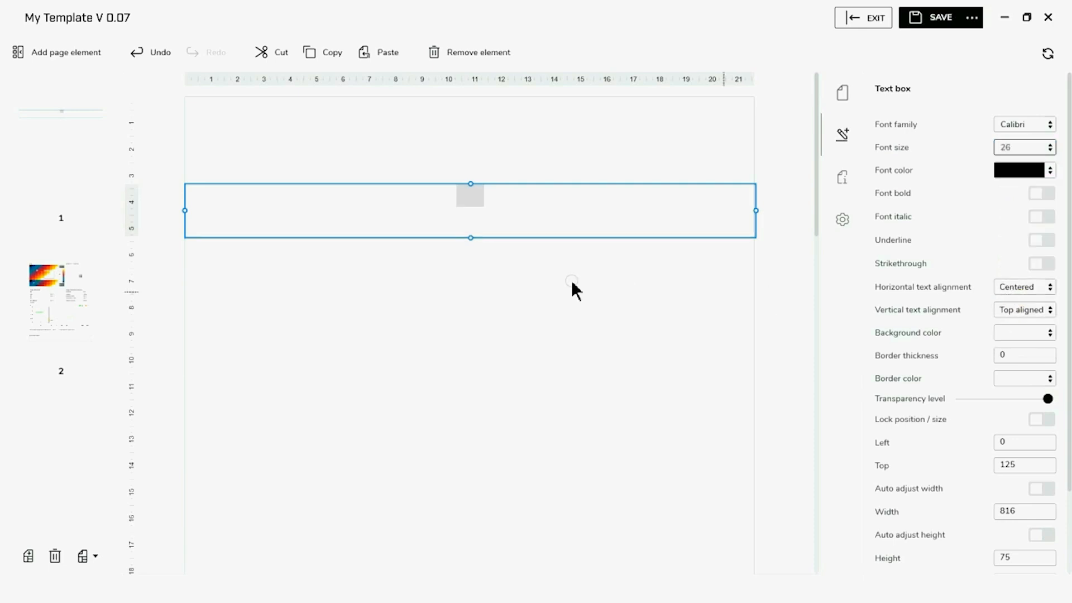
left_click(488, 204)
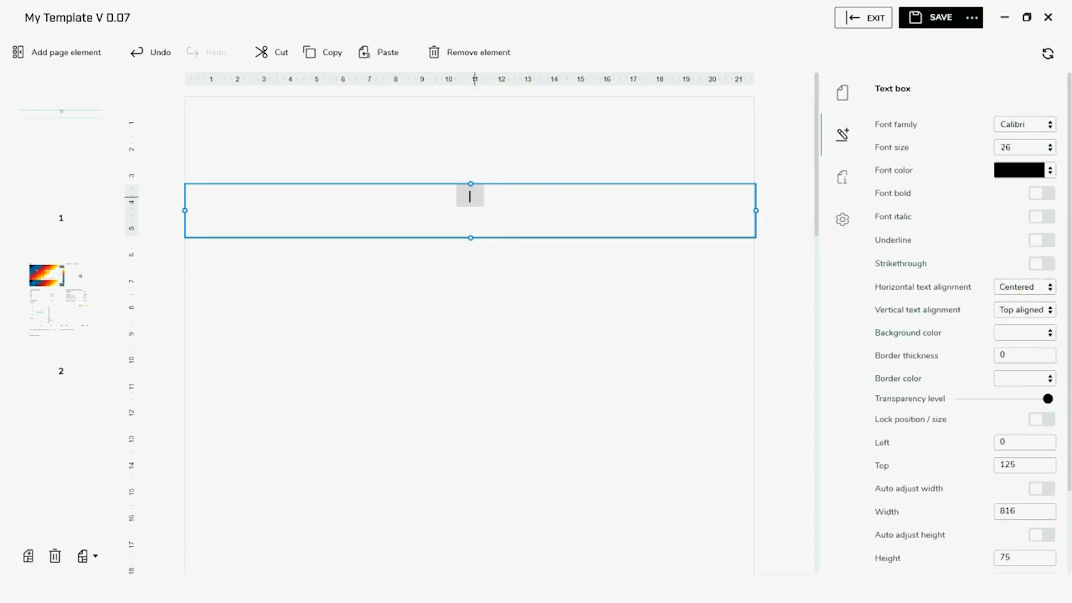
Type 'Infrared Training Center' followed by its two-line postal address on separate lines
type("Infrared Trai")
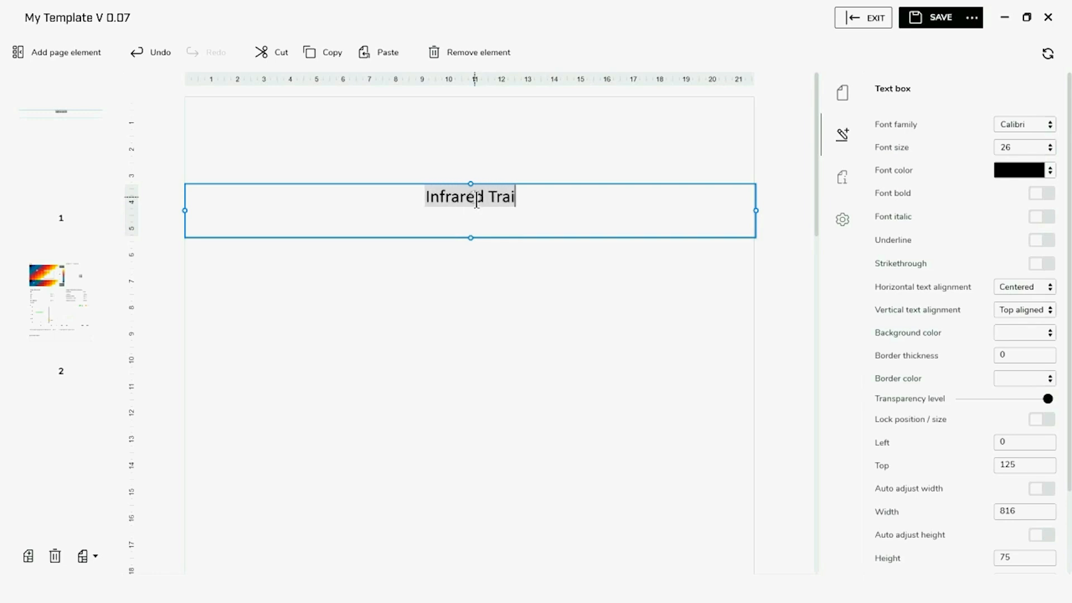
type("ning Center")
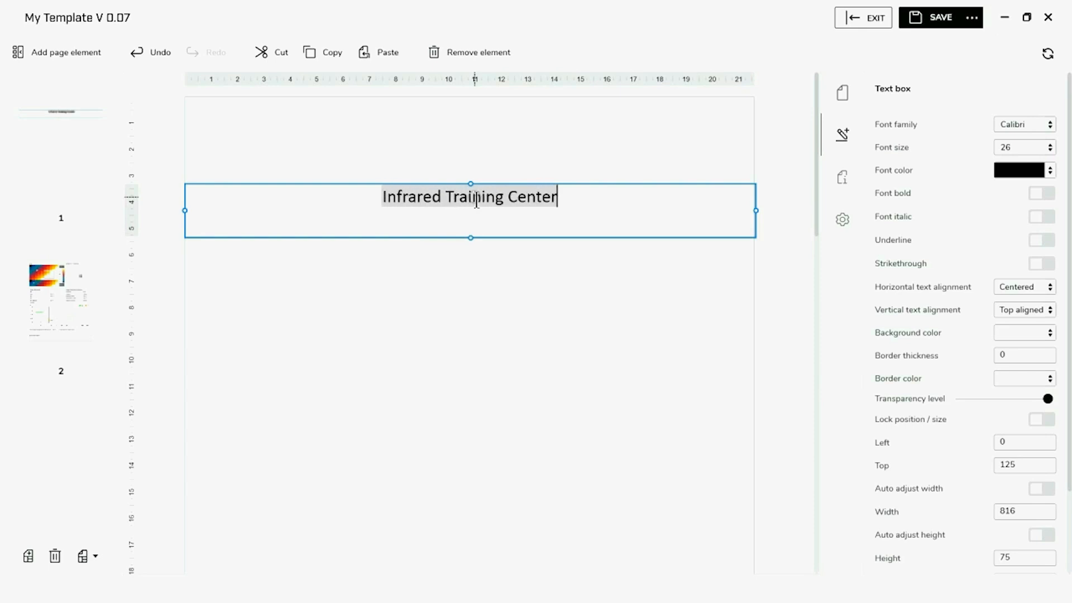
key("Return")
type("11")
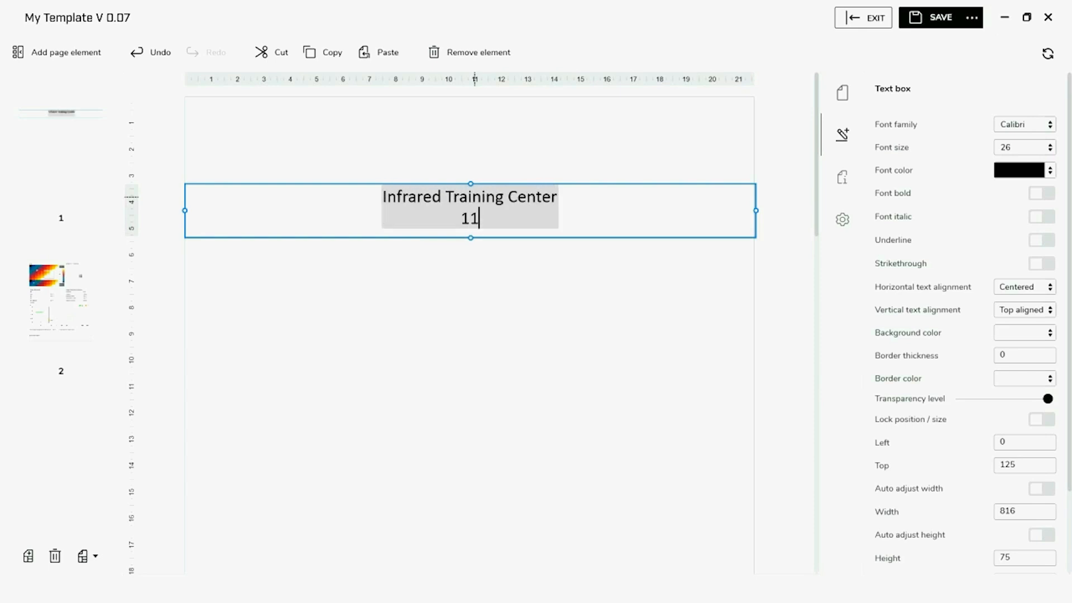
type("0 Lowell ")
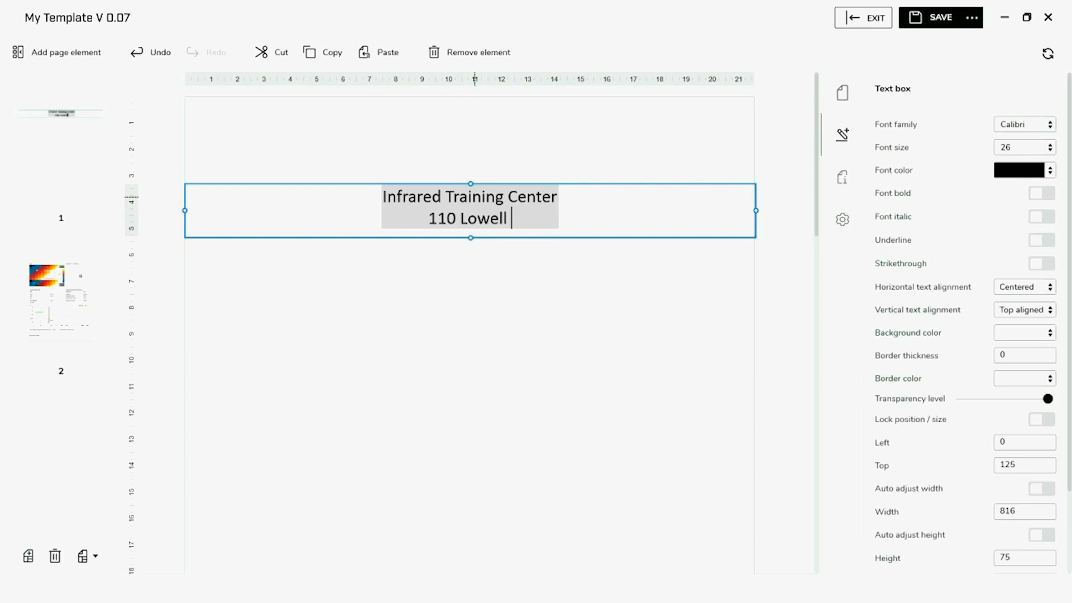
type("Road")
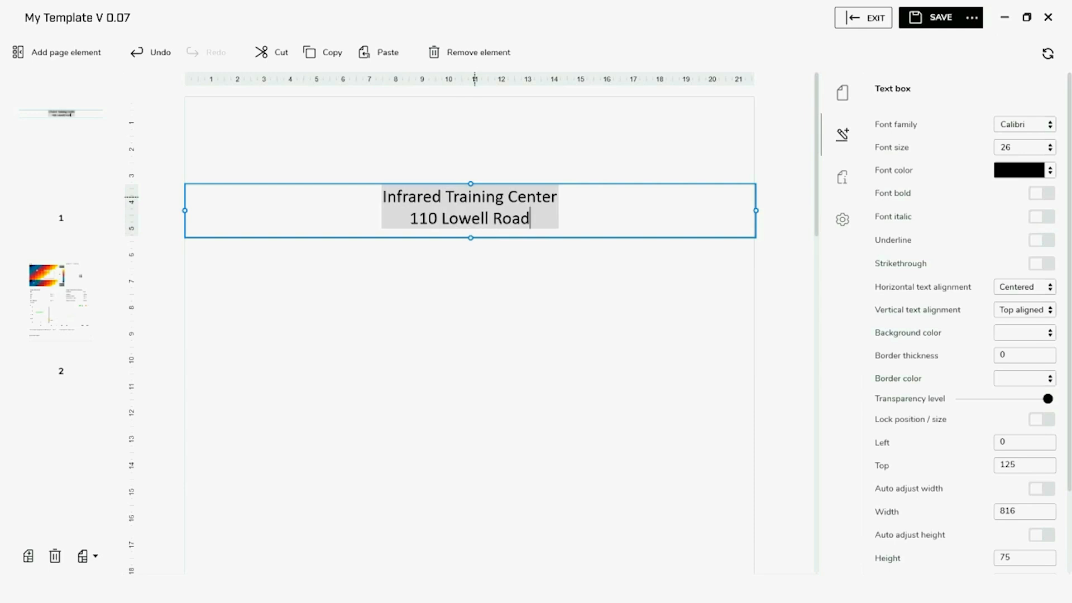
key("Return")
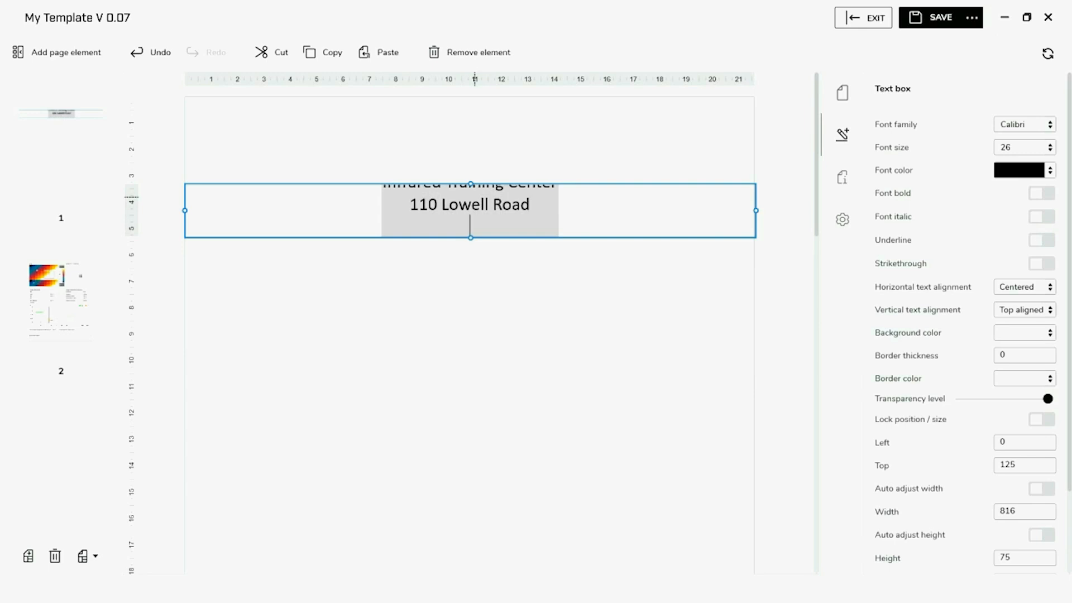
type("Hudson, NH, 03")
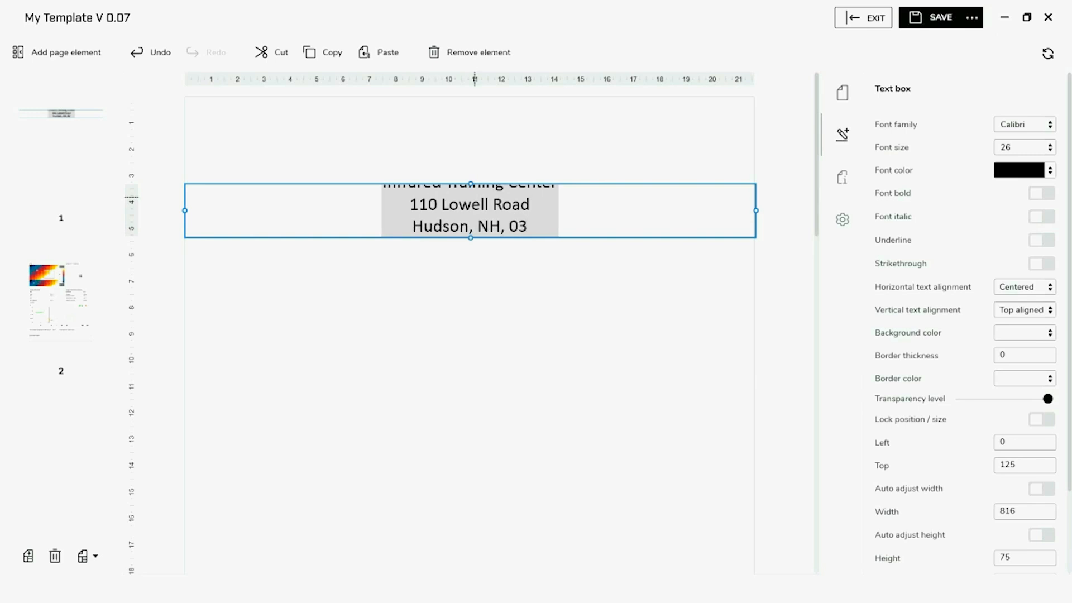
type("05")
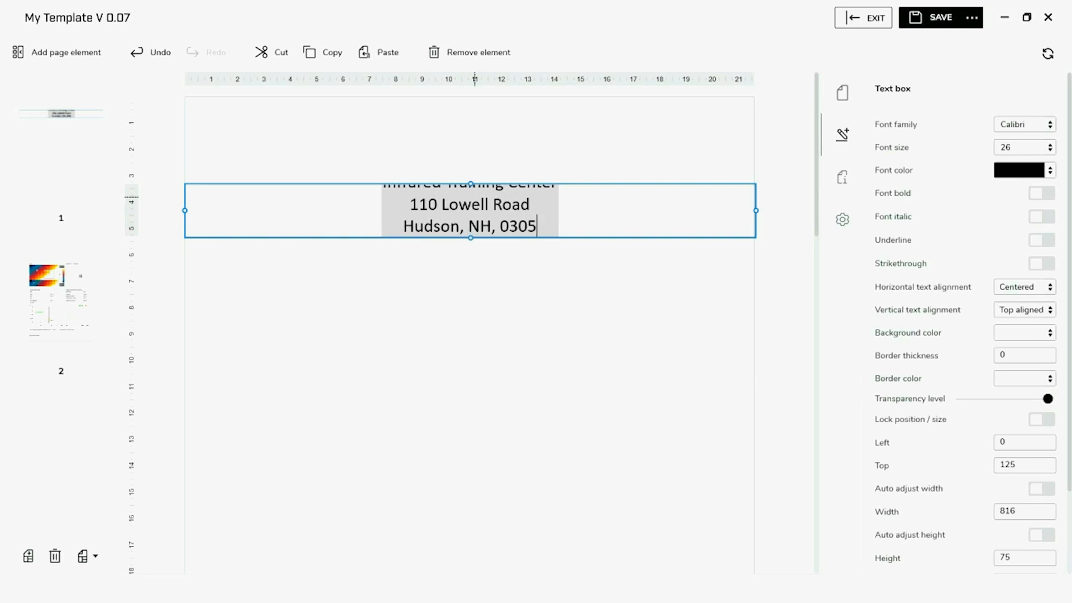
type("1")
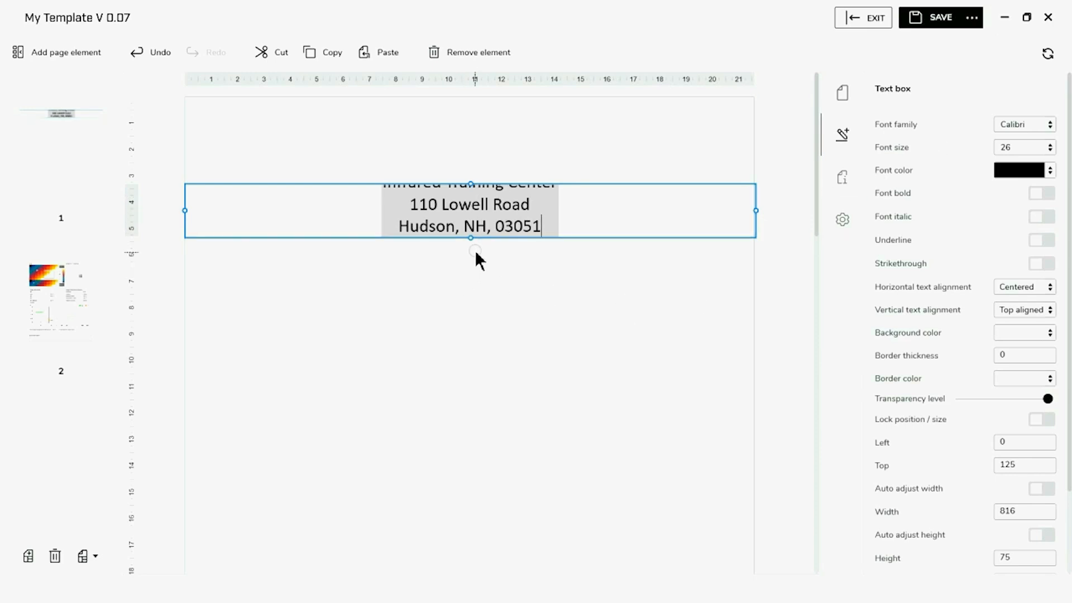
Make the text box taller so all three lines are visible
left_click(571, 265)
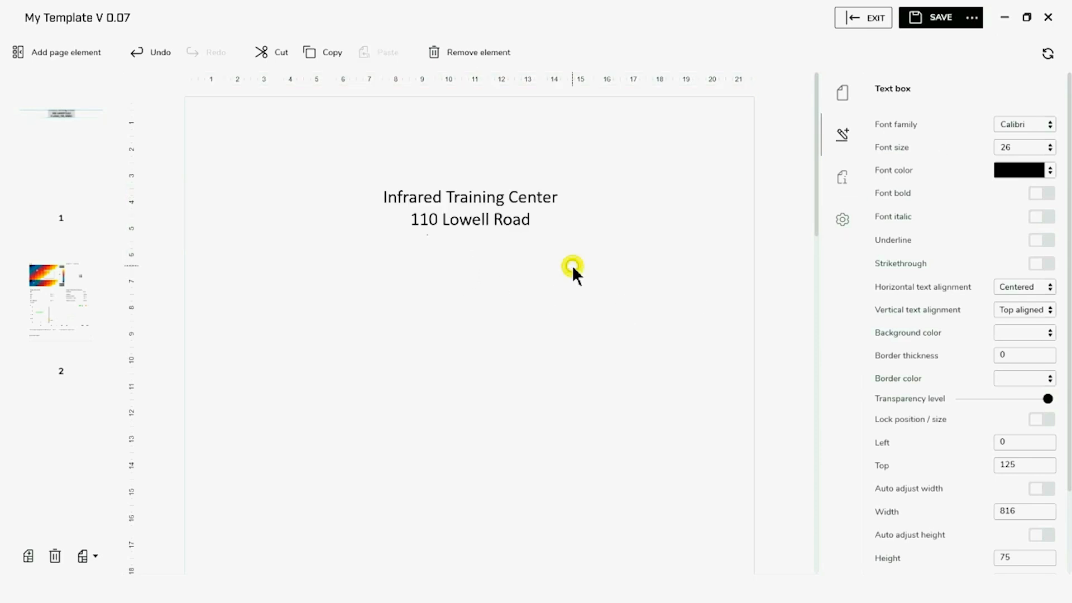
left_click(499, 223)
mouse_move(470, 238)
left_mouse_down()
mouse_move(467, 267)
mouse_move(467, 255)
left_mouse_up()
left_click(541, 320)
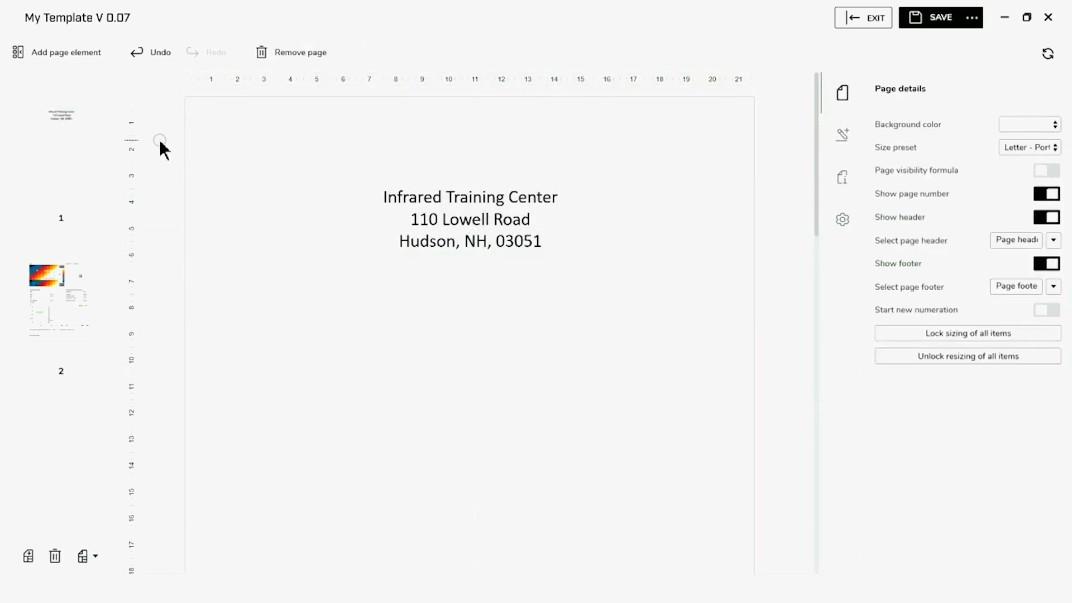
Add a shared image frame centred below the address, enlarged to 337 × 307
left_click(50, 55)
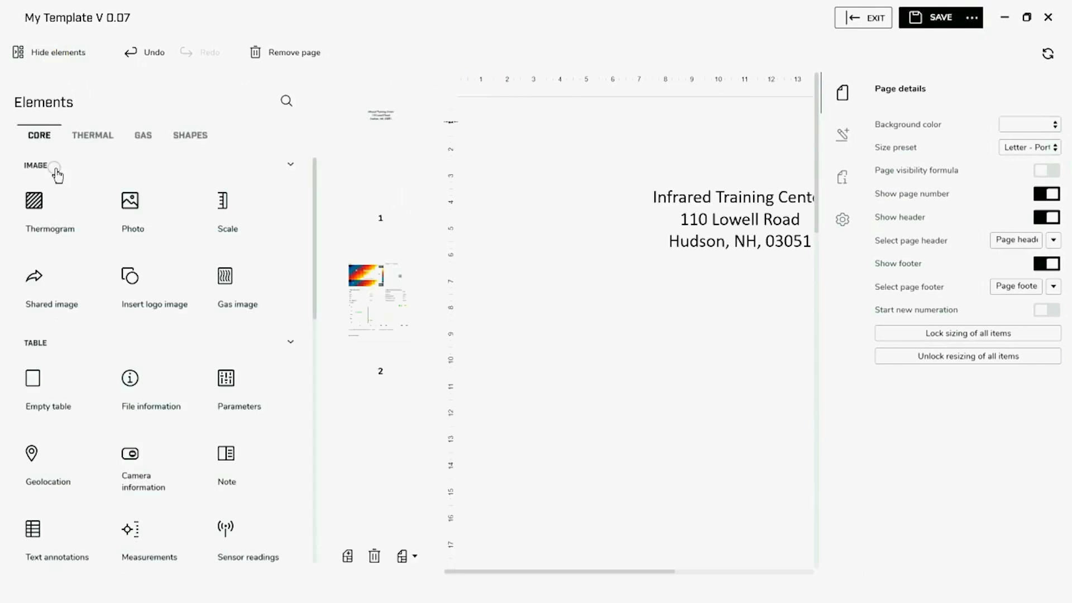
left_click(63, 295)
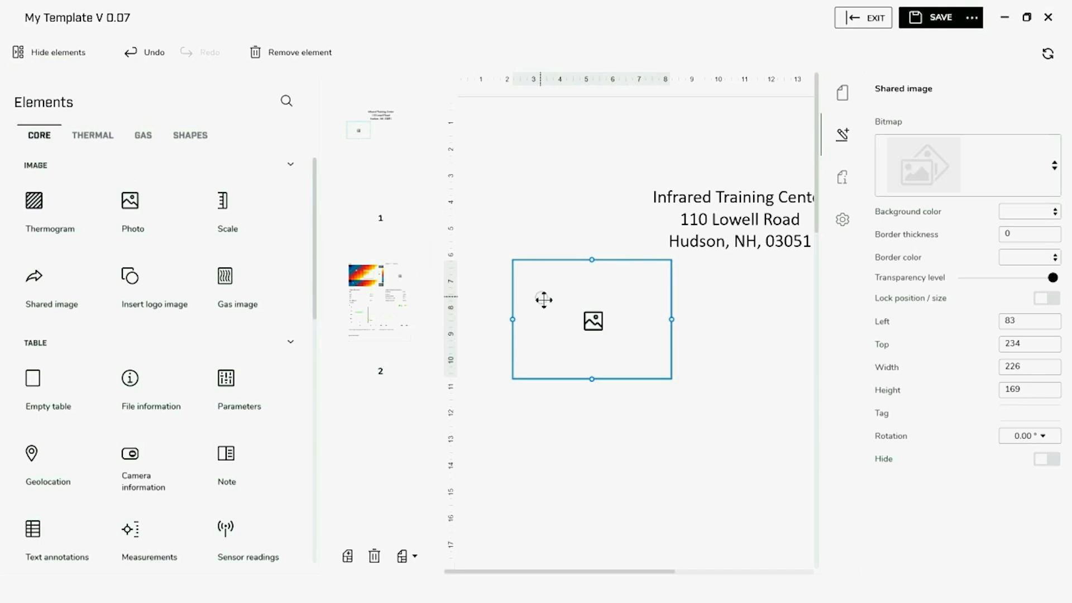
left_click_drag(565, 309, 576, 343)
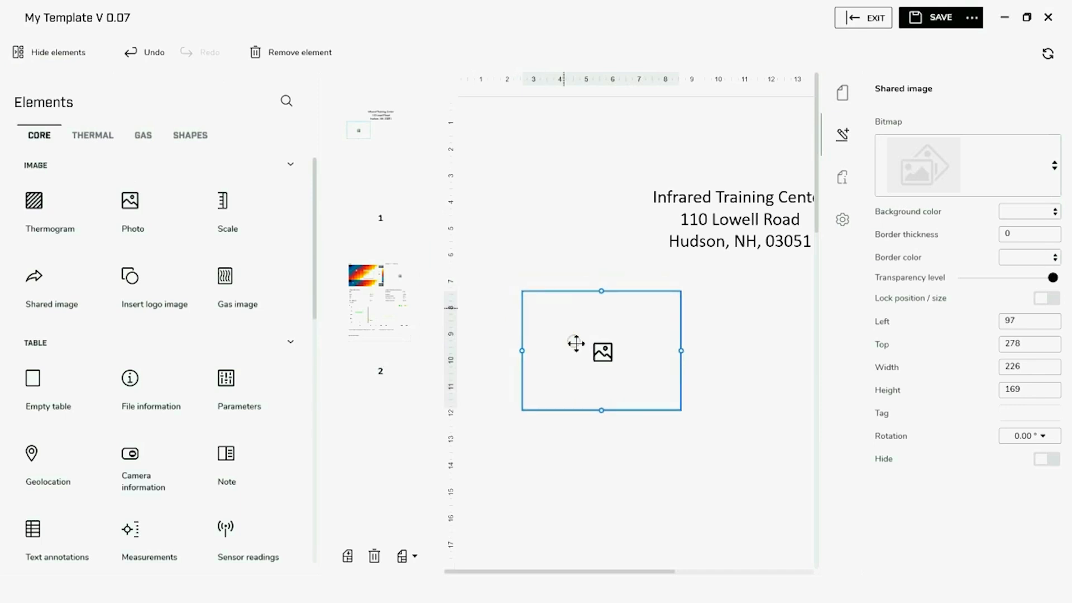
left_click(56, 57)
left_click_drag(345, 342, 481, 347)
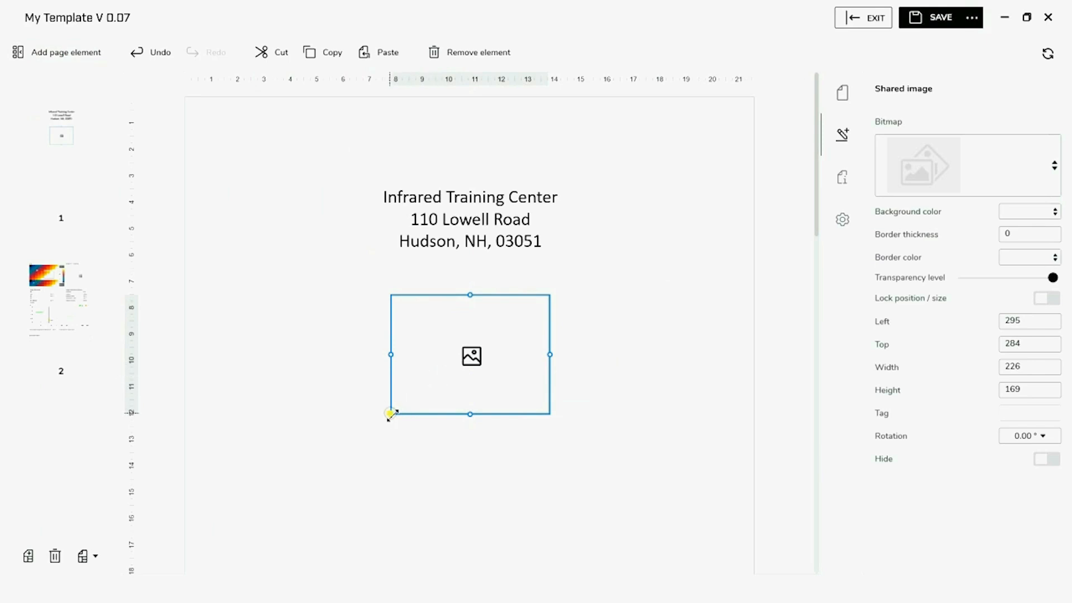
left_click_drag(391, 413, 313, 510)
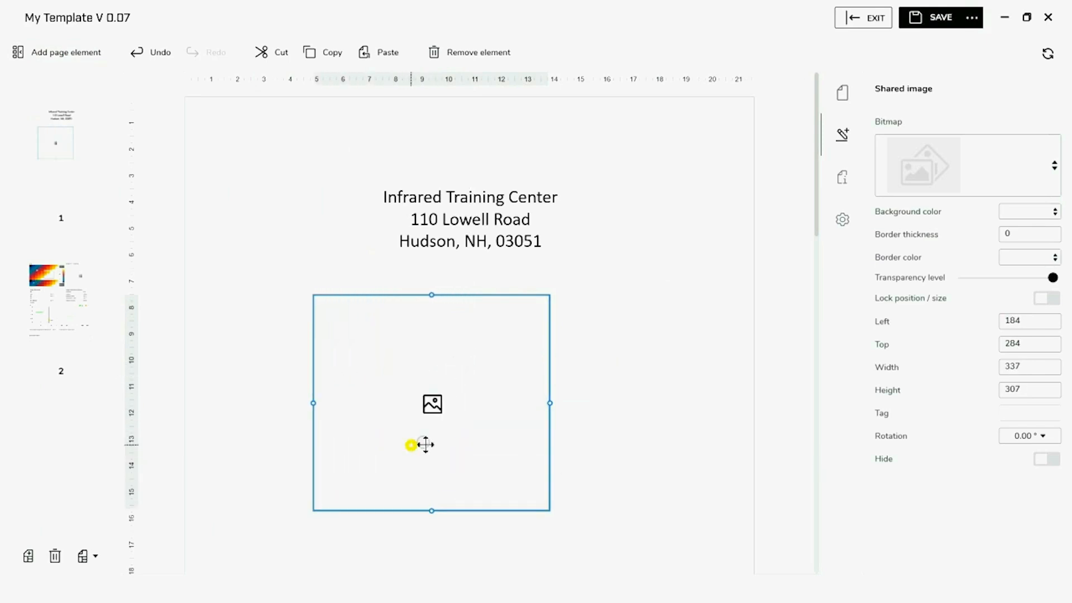
left_click_drag(425, 445, 463, 432)
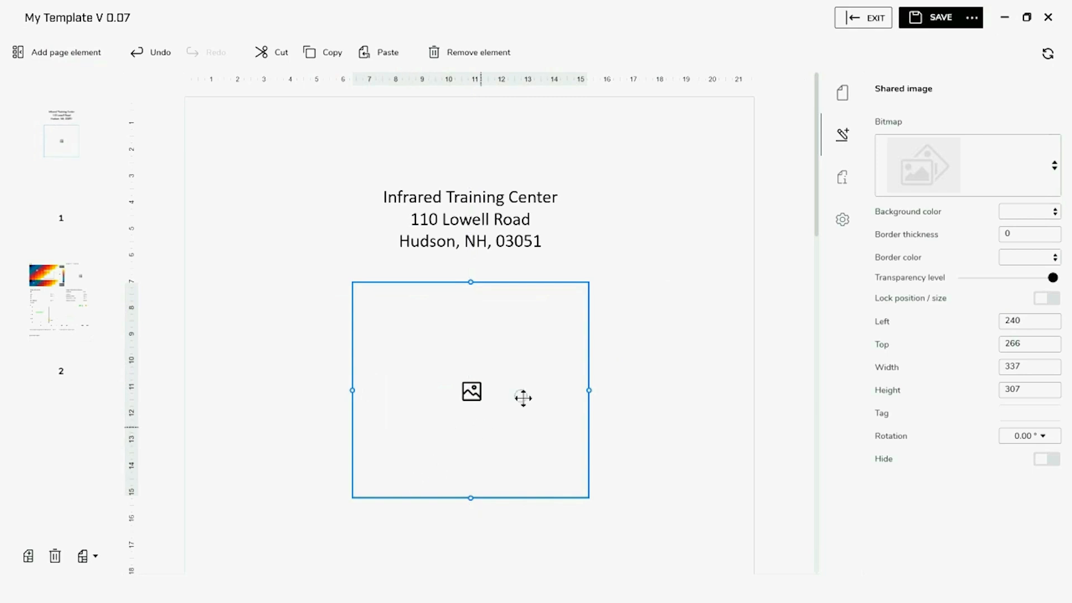
Load the brick building photo DC_0128 into the shared image frame
left_click(923, 188)
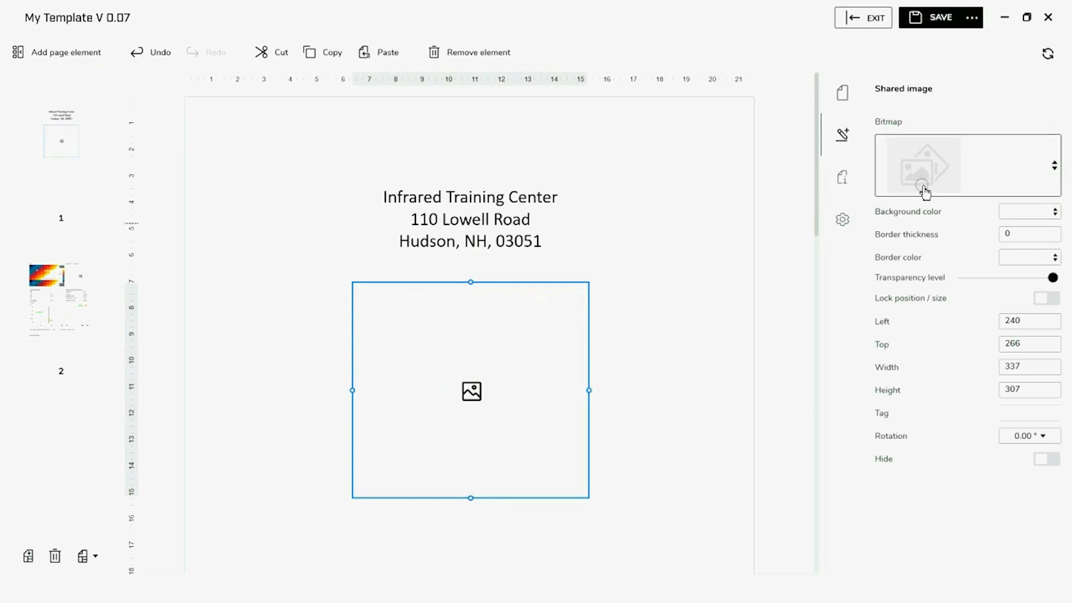
left_click(1050, 168)
left_click(1053, 167)
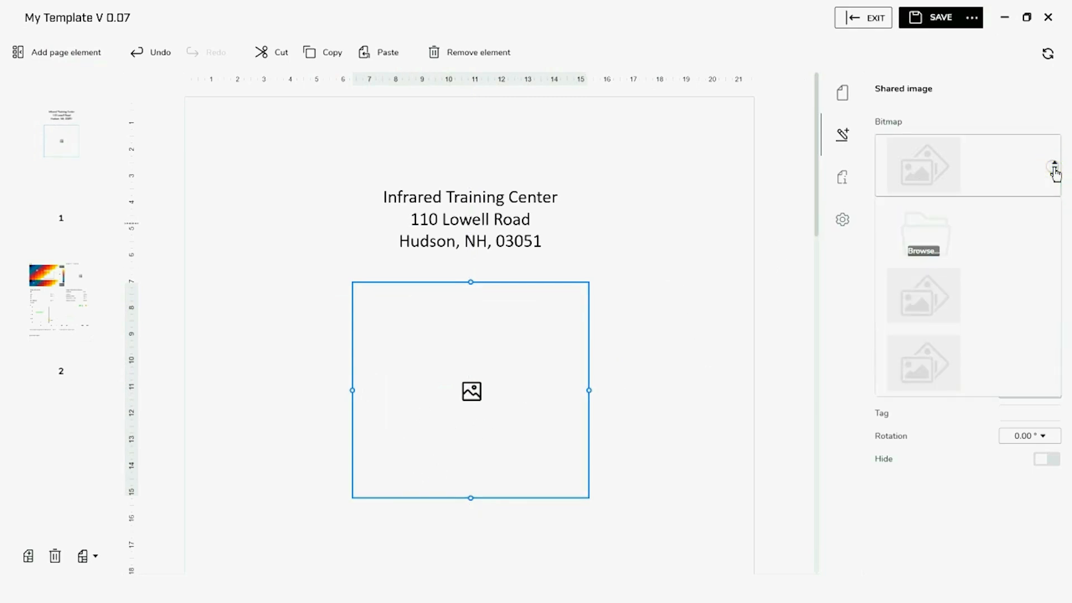
left_click(966, 225)
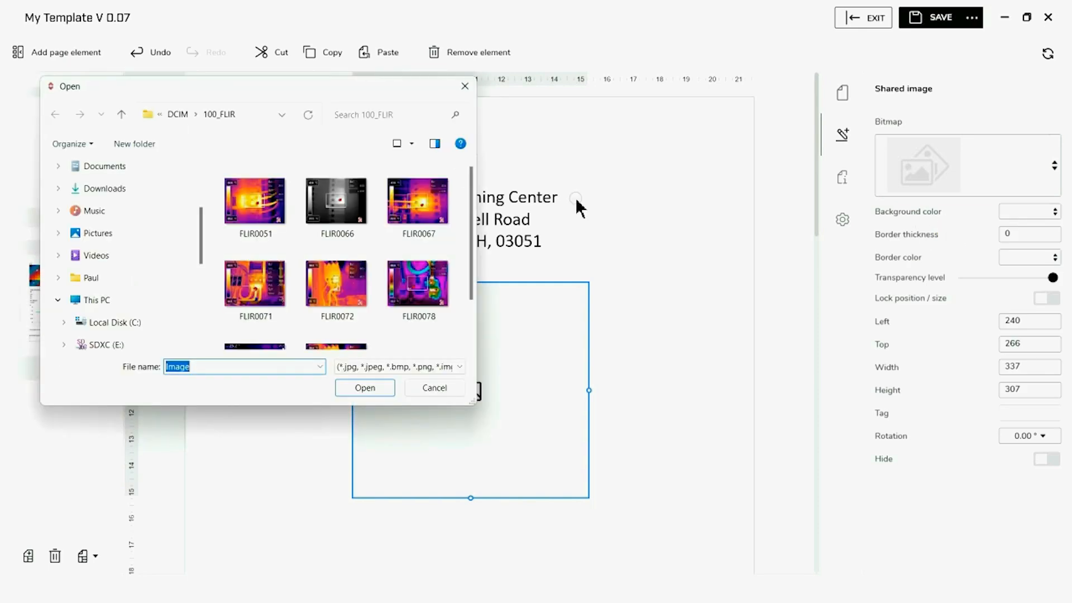
left_click(121, 114)
left_click(121, 114)
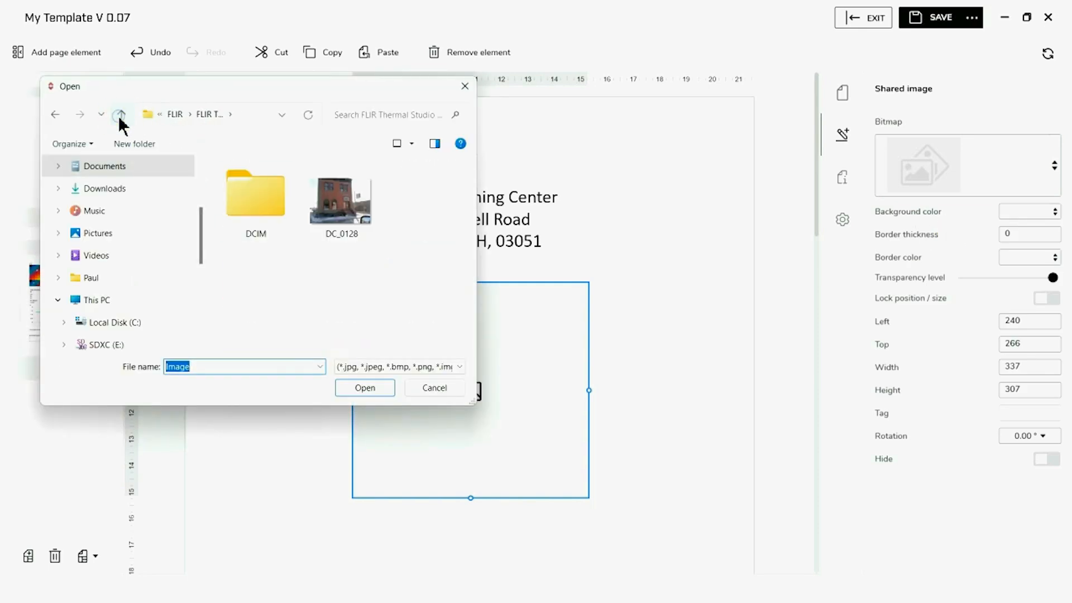
left_click(323, 208)
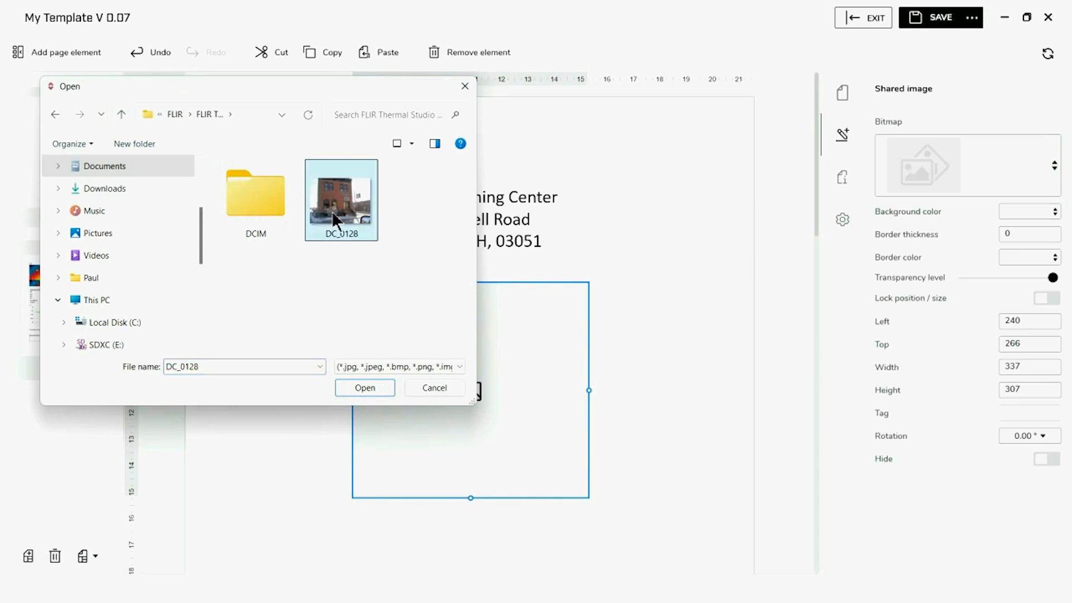
left_click(365, 389)
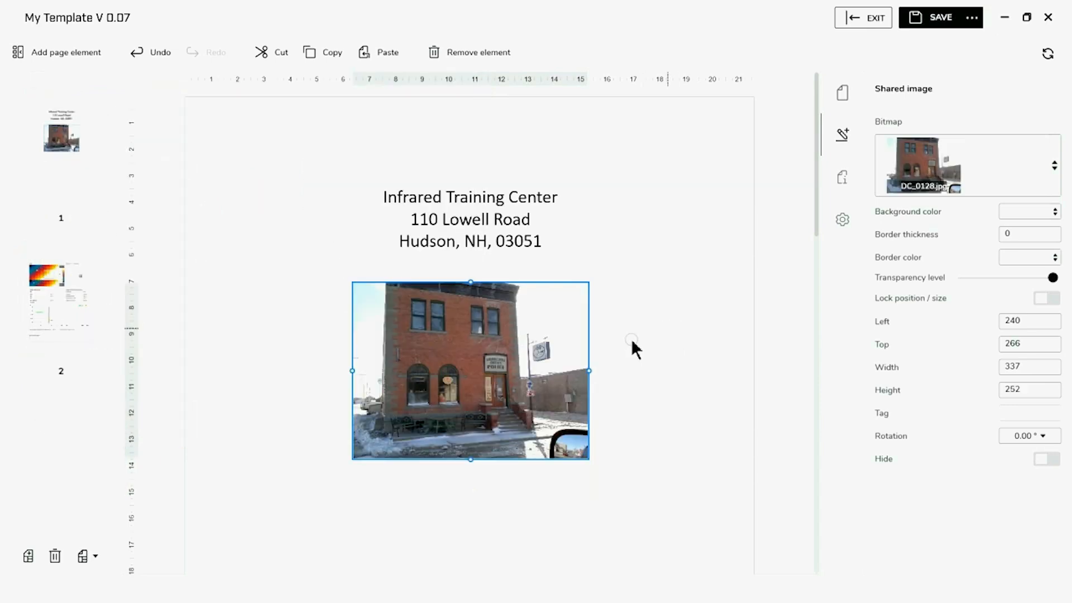
left_click(535, 403)
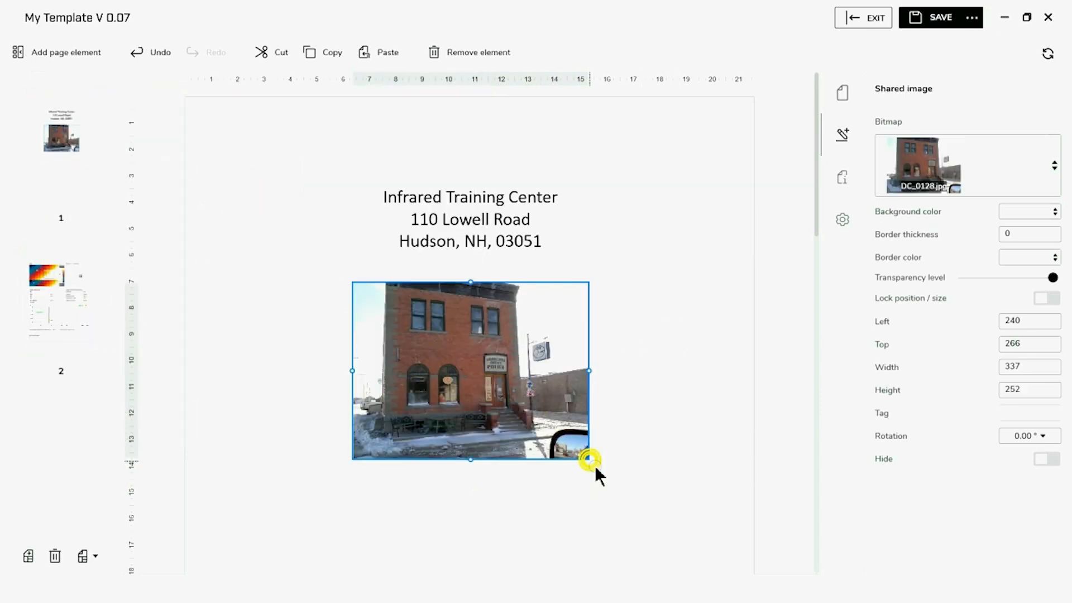
Enlarge the building photo to 455 × 359 and nudge it into place
left_click_drag(595, 468, 673, 535)
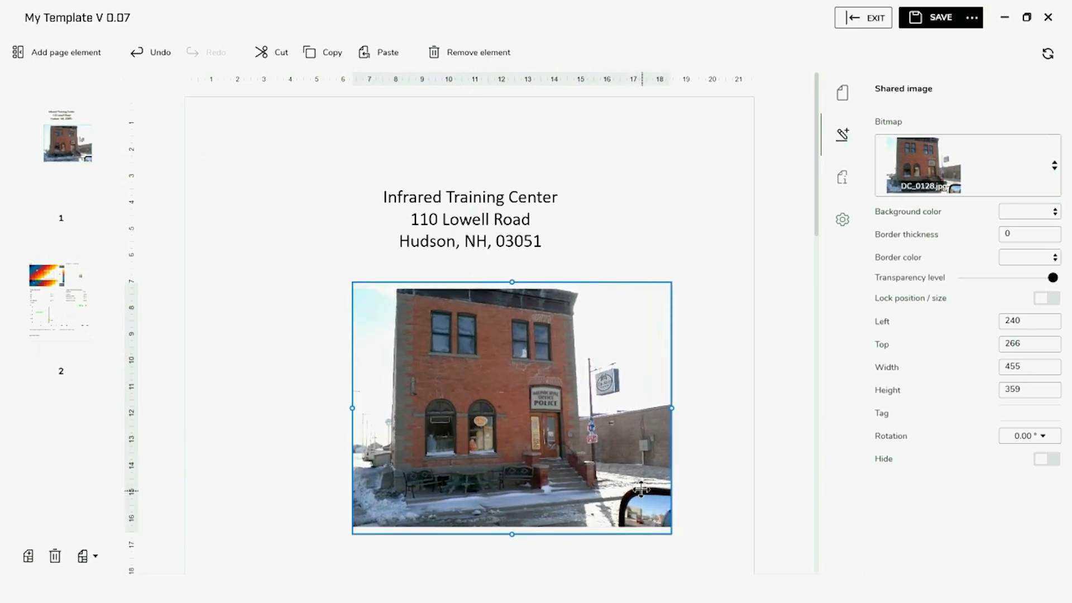
left_click_drag(641, 489, 617, 483)
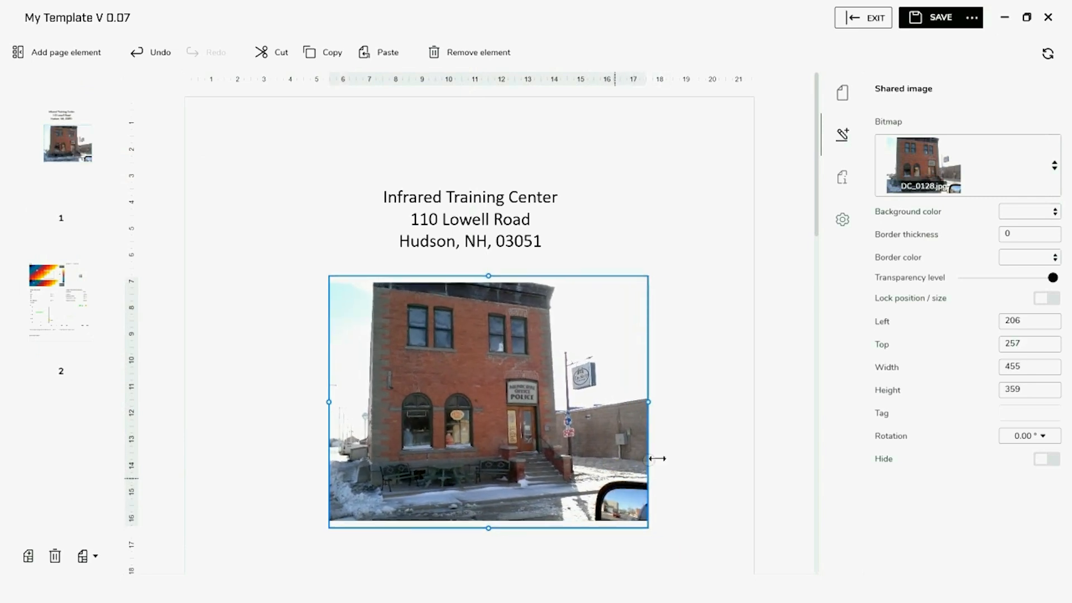
left_click(691, 423)
scroll(733, 324, "down", 1)
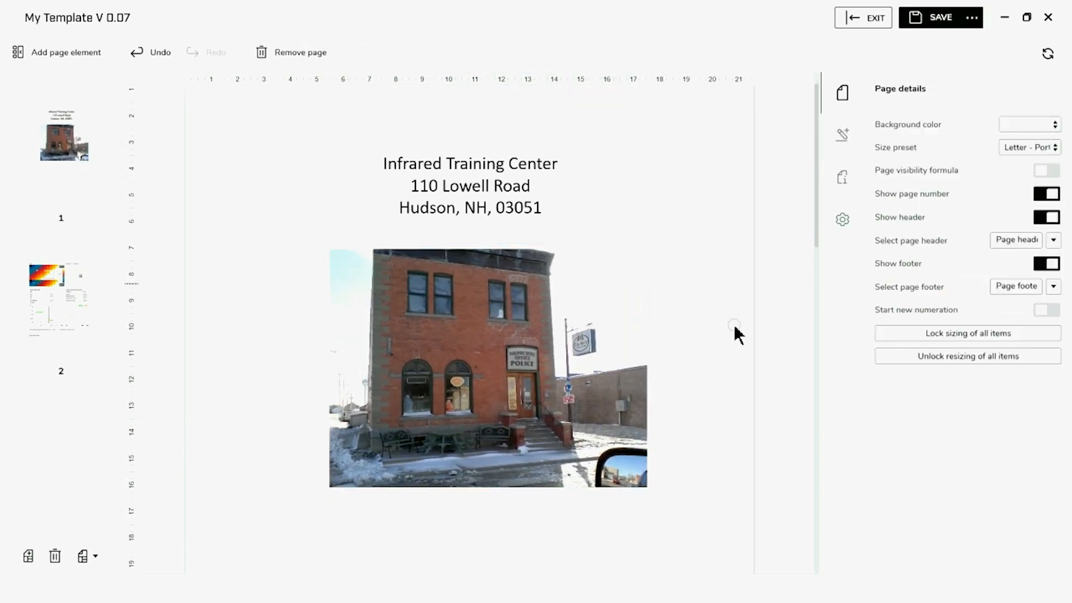
Give the photo a black border with thickness 1
left_click(469, 365)
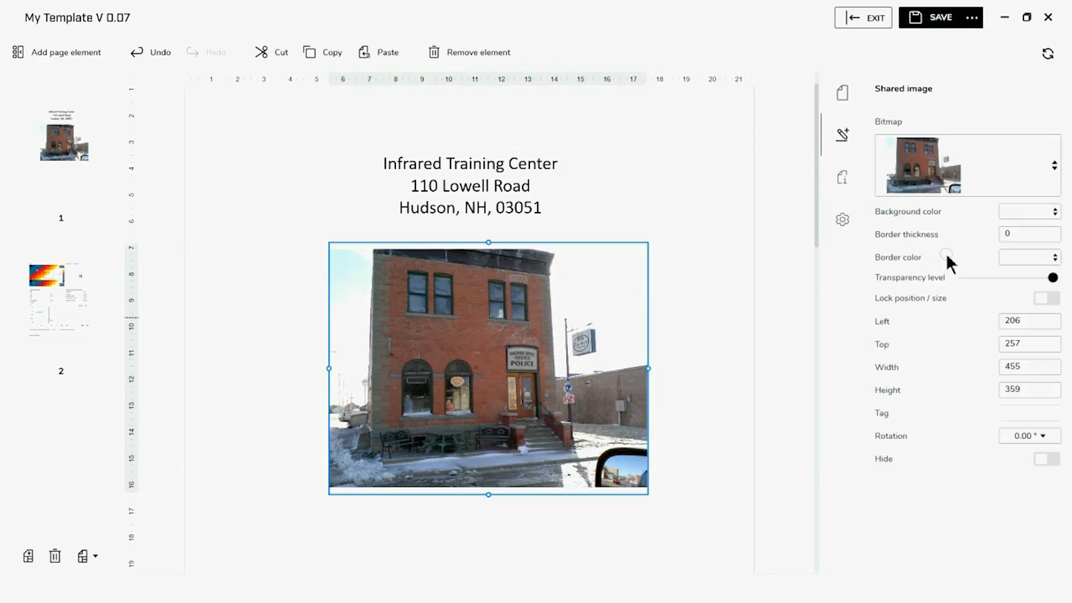
left_click(1028, 235)
key("BackSpace")
type("1")
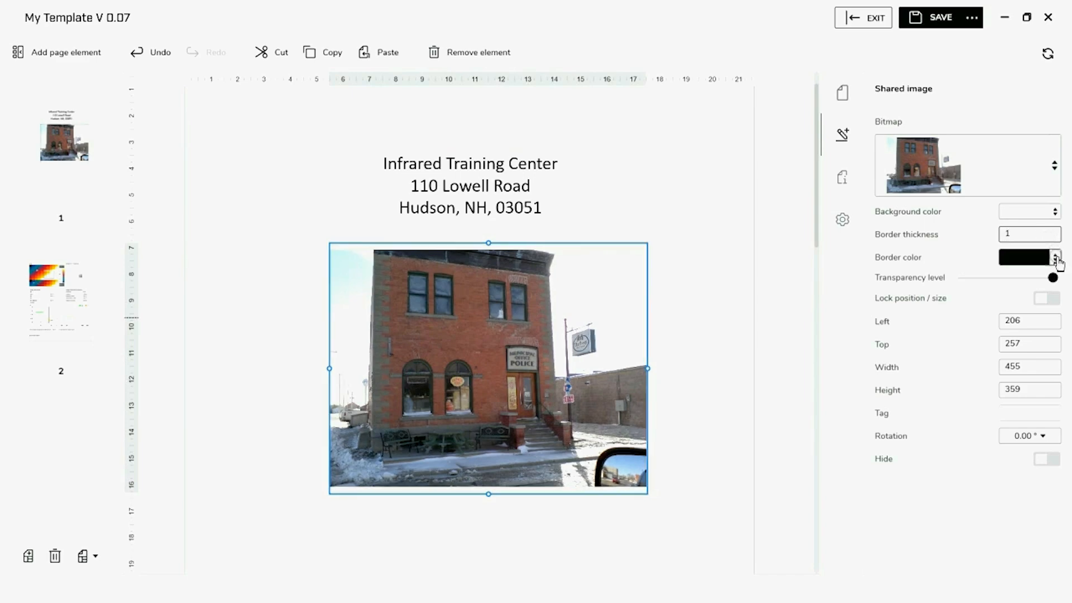
left_click(1054, 258)
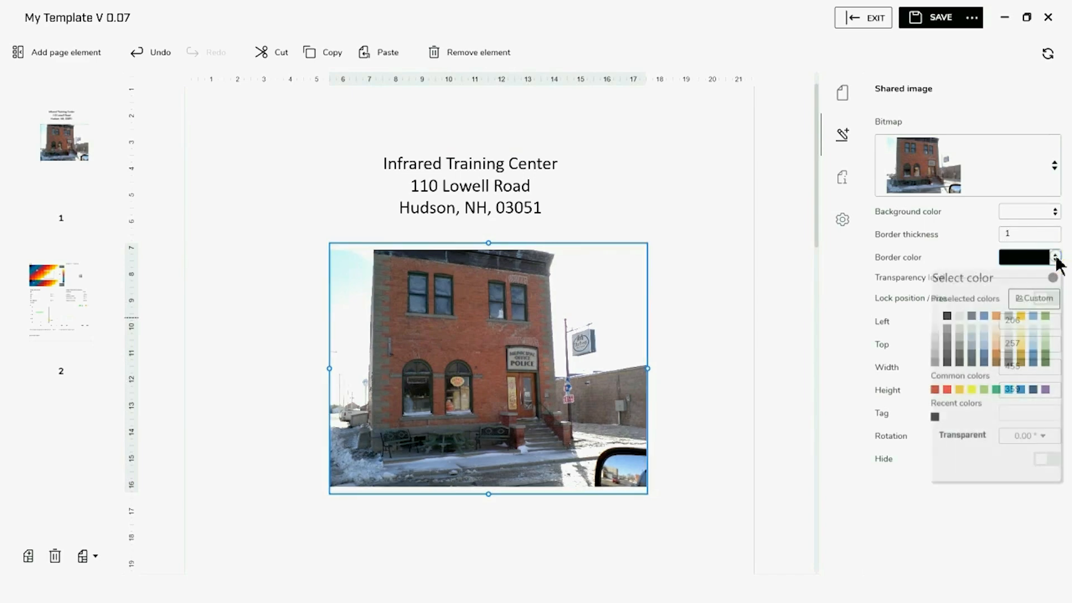
left_click(952, 315)
scroll(374, 526, "down", 1)
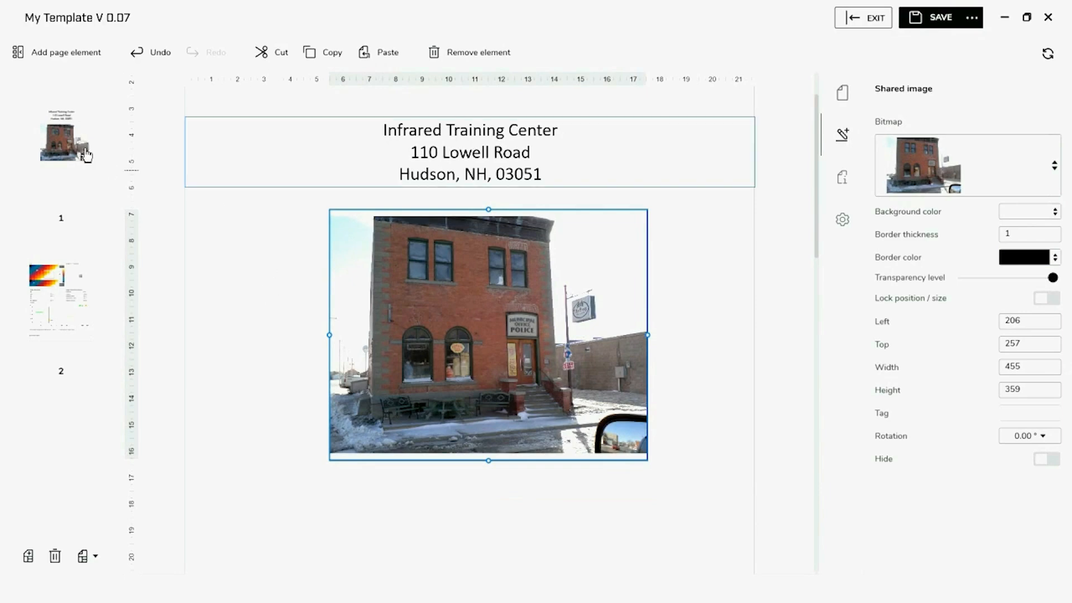
Add a text box at the page bottom with centred, 26-point text
left_click(57, 52)
scroll(23, 318, "down", 2)
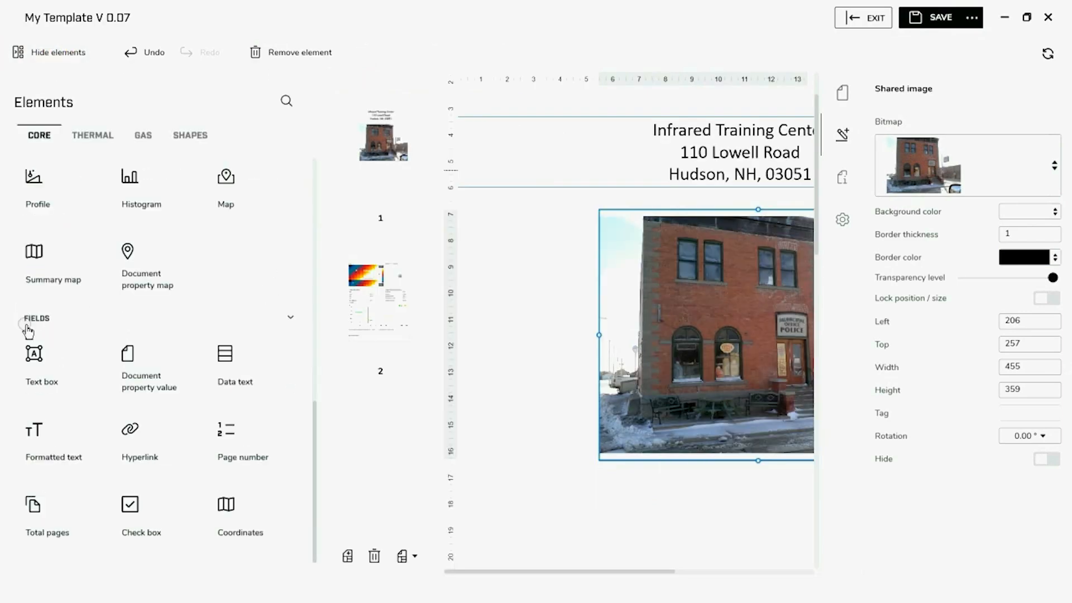
left_click(40, 377)
left_click(59, 52)
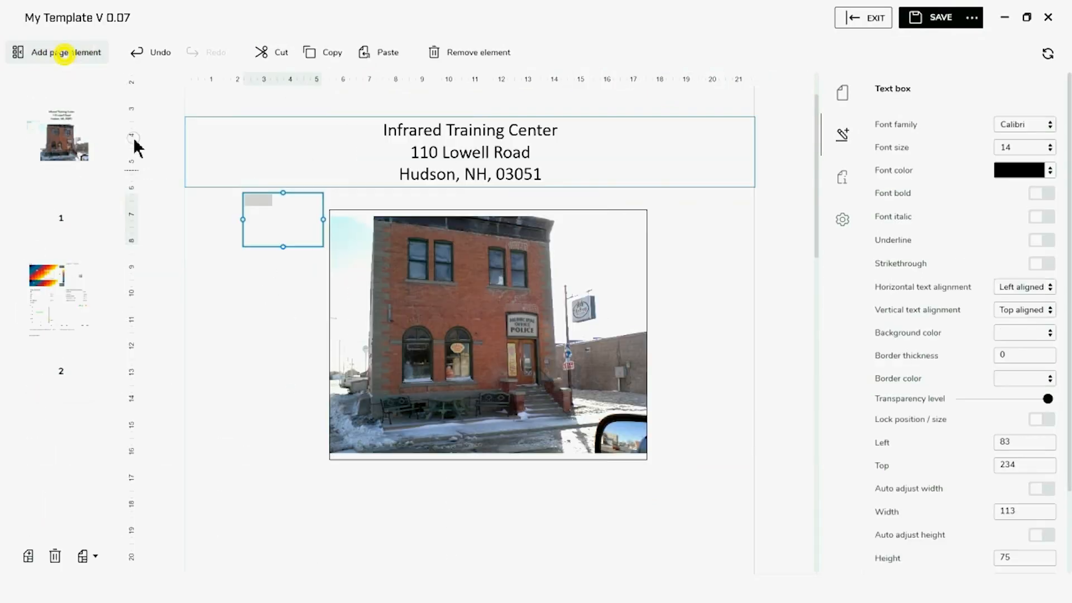
left_click_drag(273, 223, 749, 503)
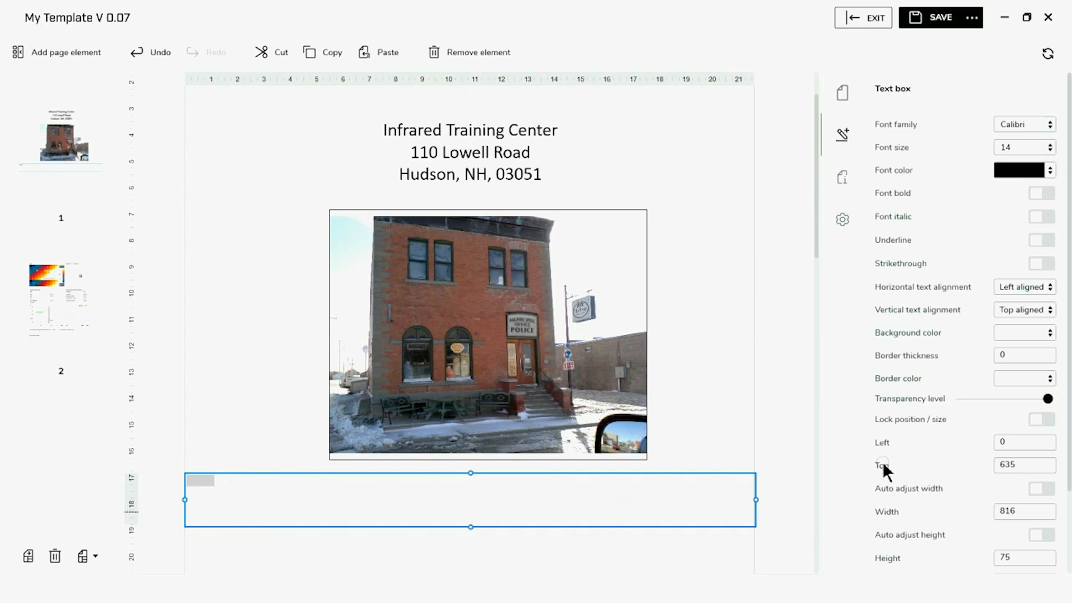
left_click(1048, 288)
left_click(1008, 327)
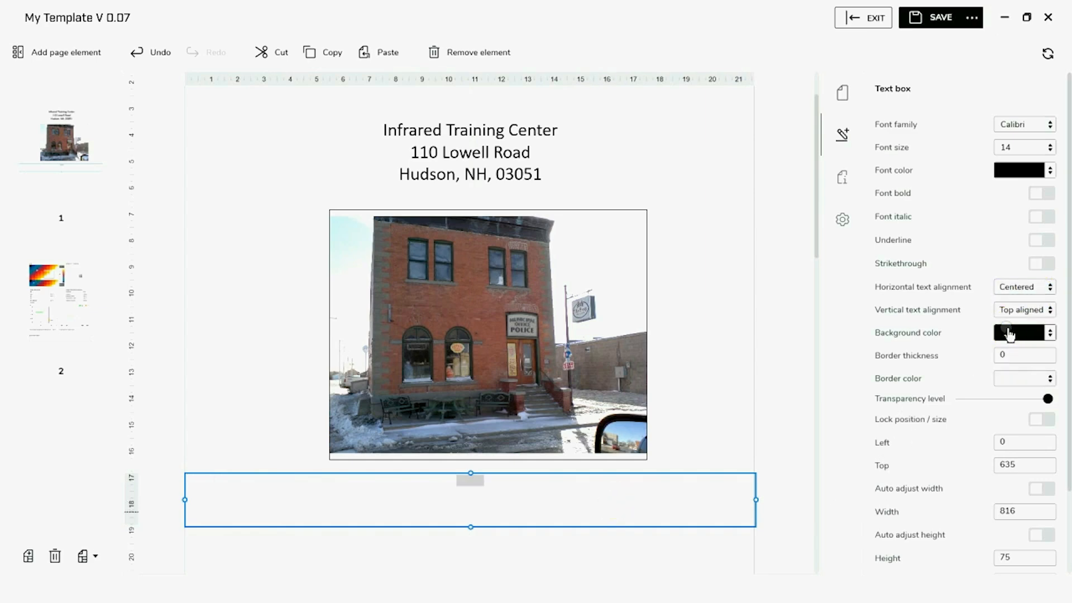
left_click(1051, 150)
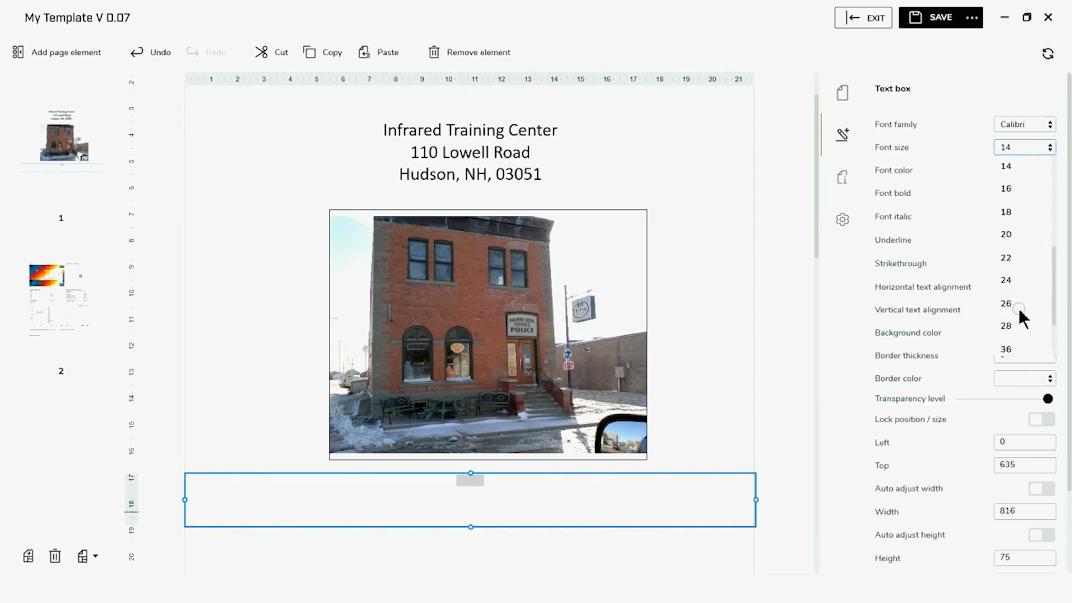
left_click(1018, 306)
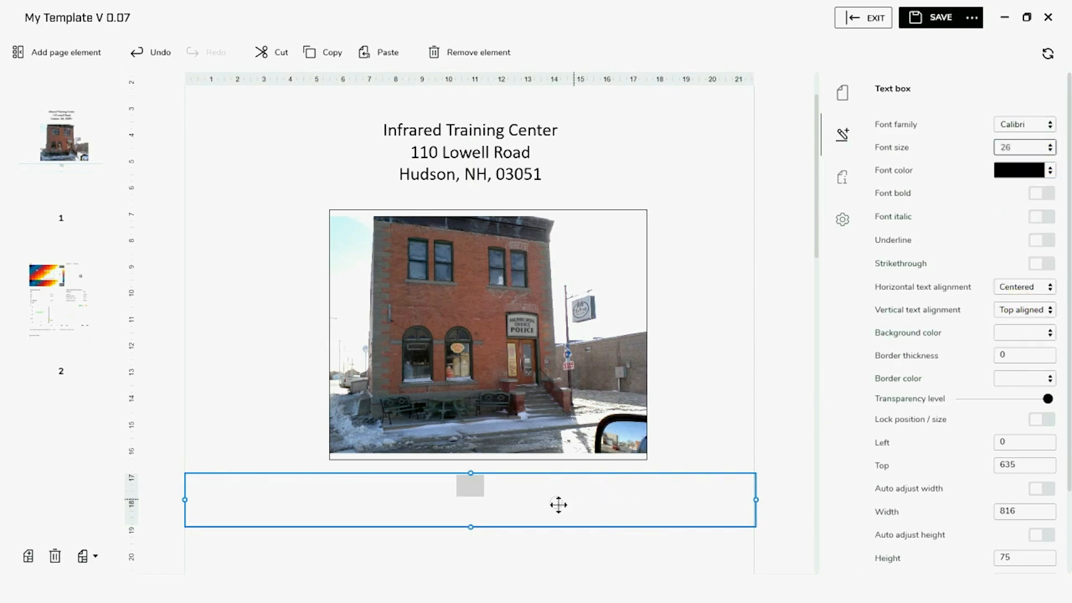
Enter 'This Thermal Report' and 'has been generated for' on two lines
double_click(473, 487)
type("This Therma")
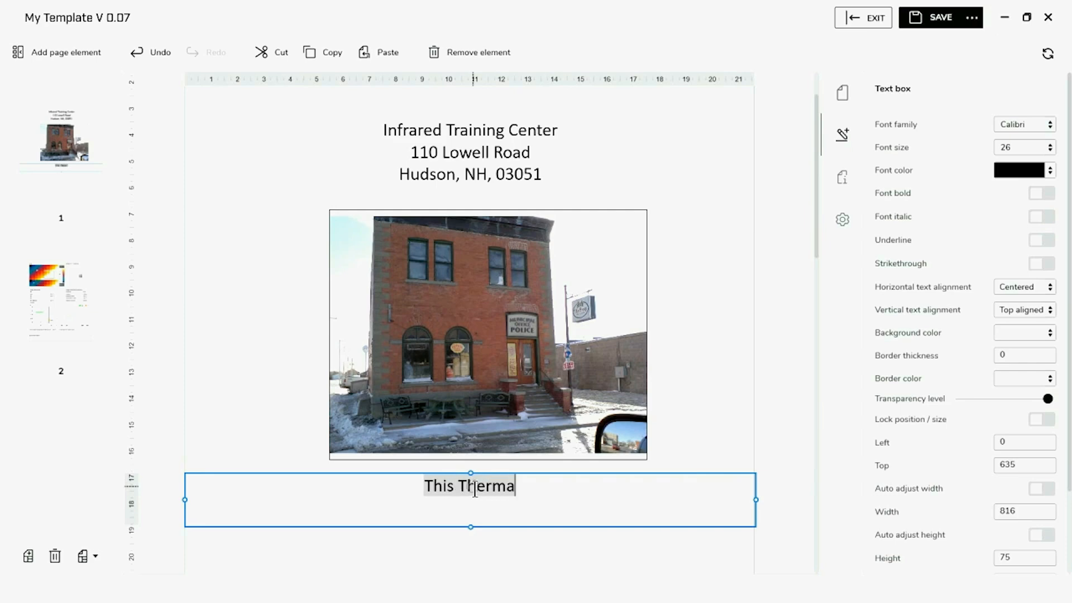
type("l Re")
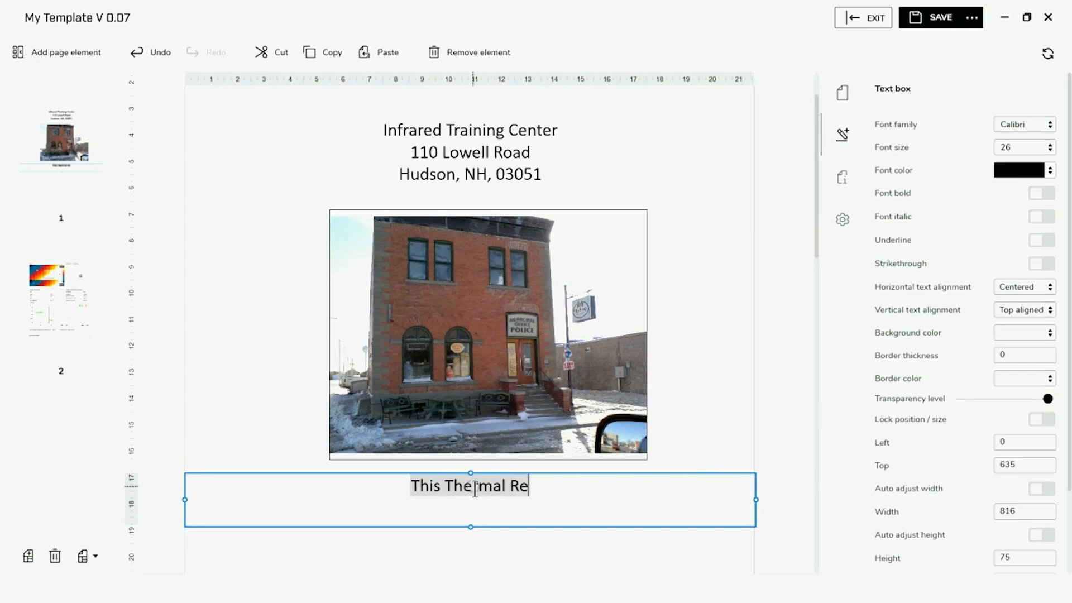
type("port")
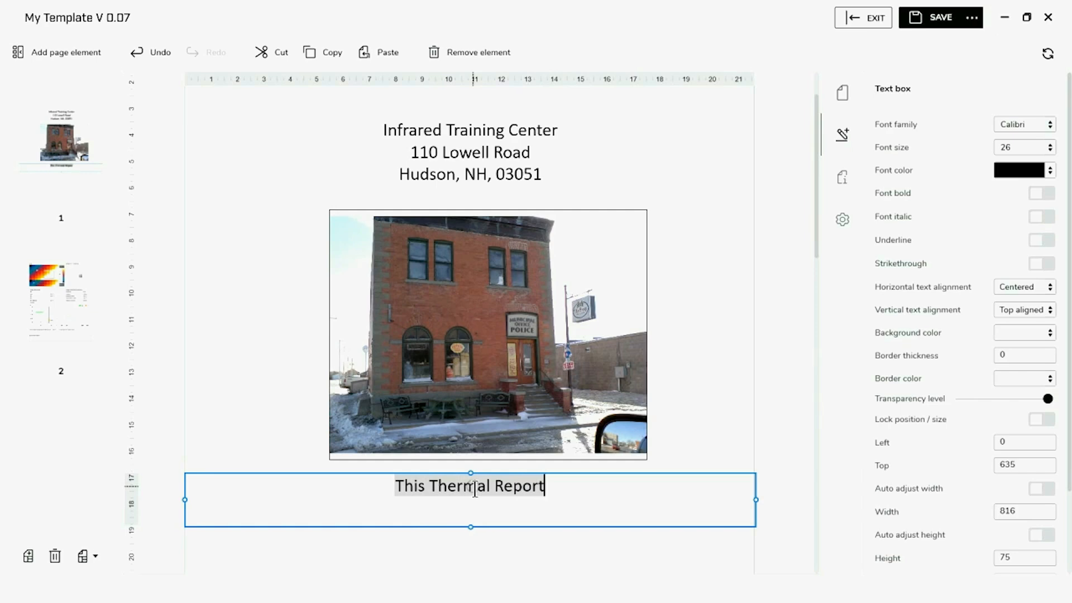
key("Return")
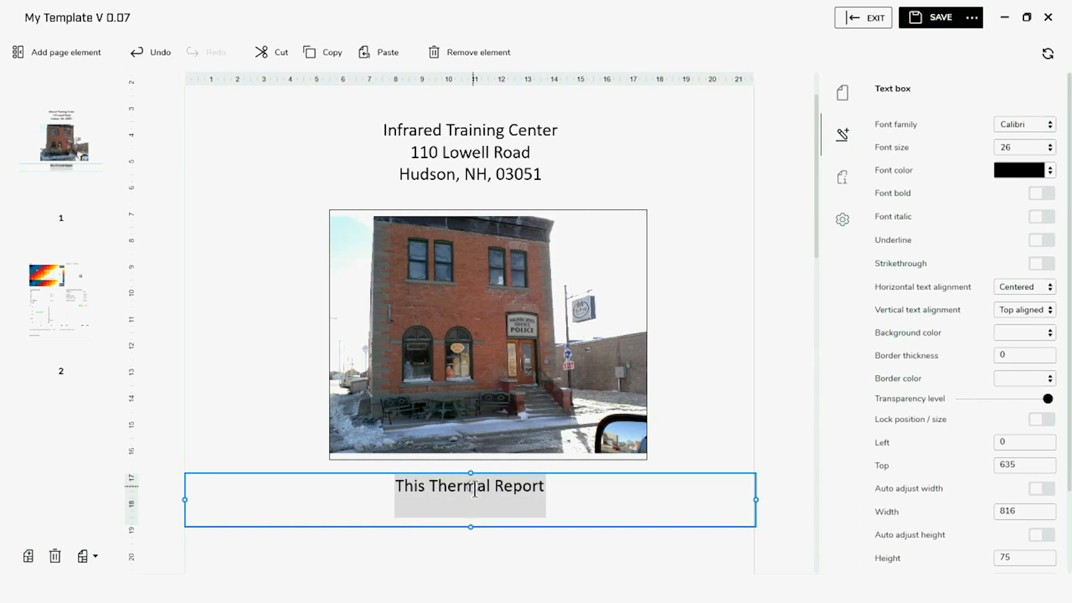
type("has been ")
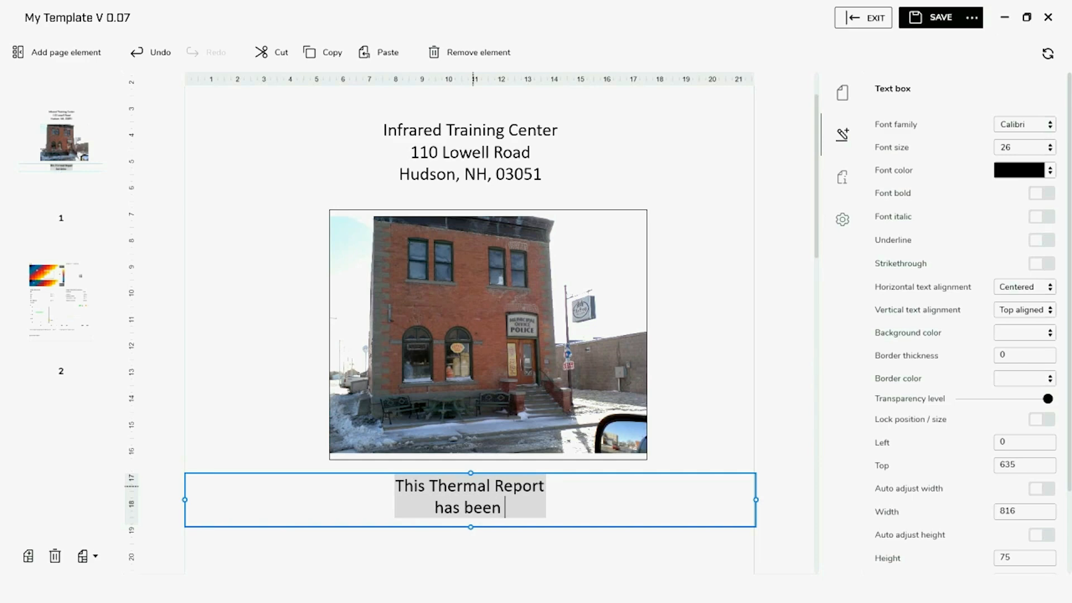
type("genera")
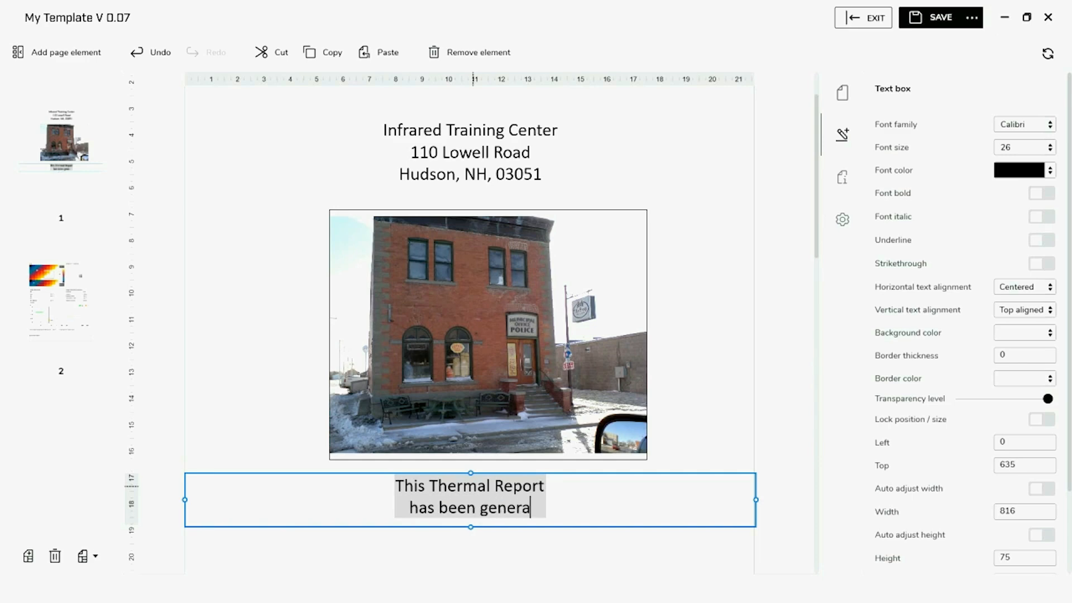
type("ted for")
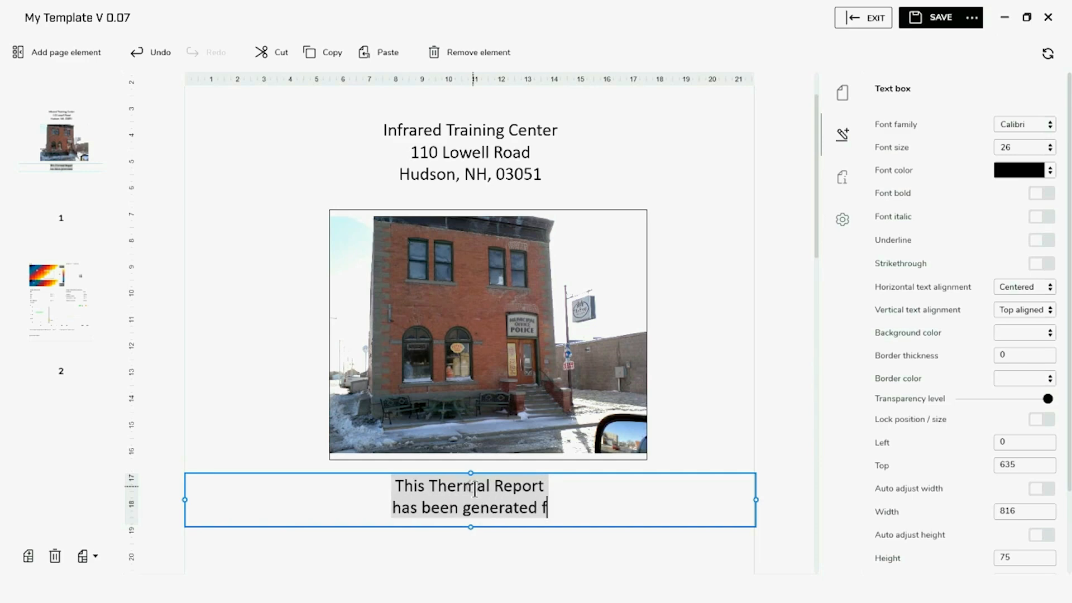
left_click(518, 578)
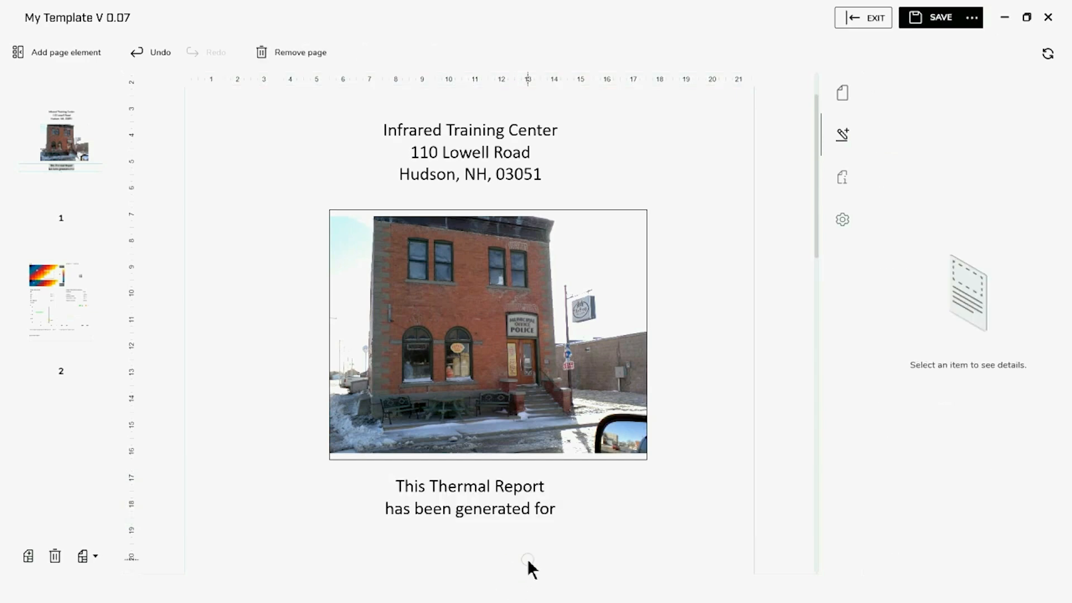
left_click(79, 56)
left_click(67, 384)
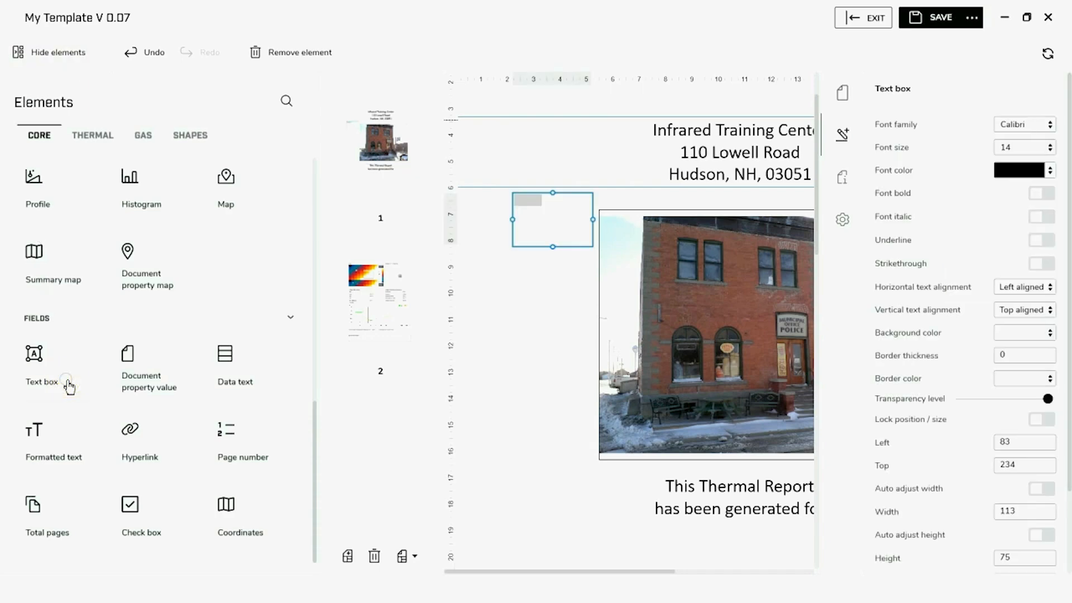
left_click(73, 54)
left_click_drag(287, 222, 790, 536)
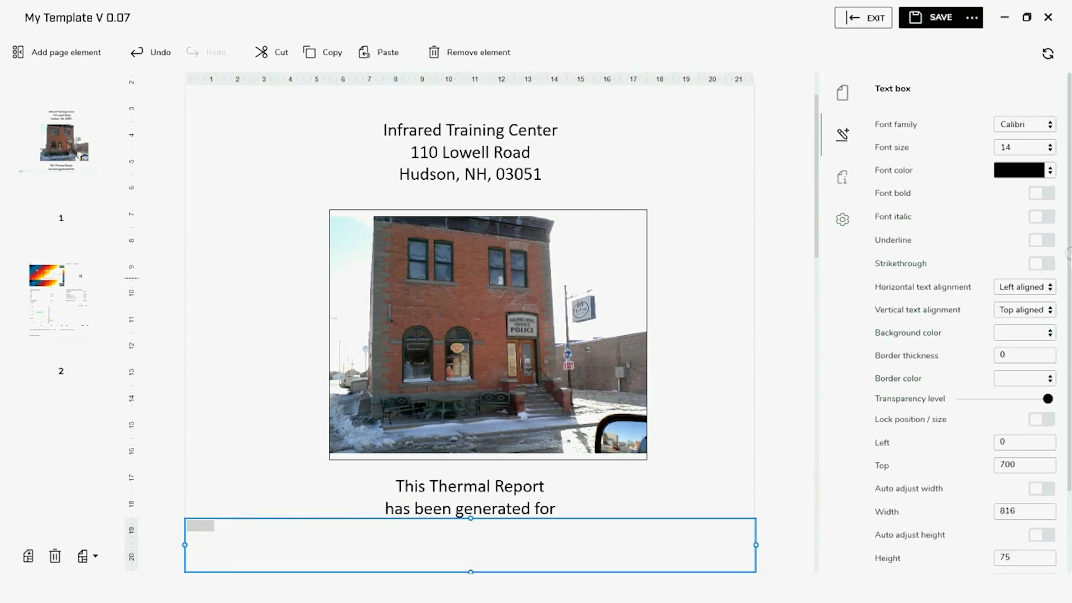
left_click(1050, 287)
left_click(1029, 330)
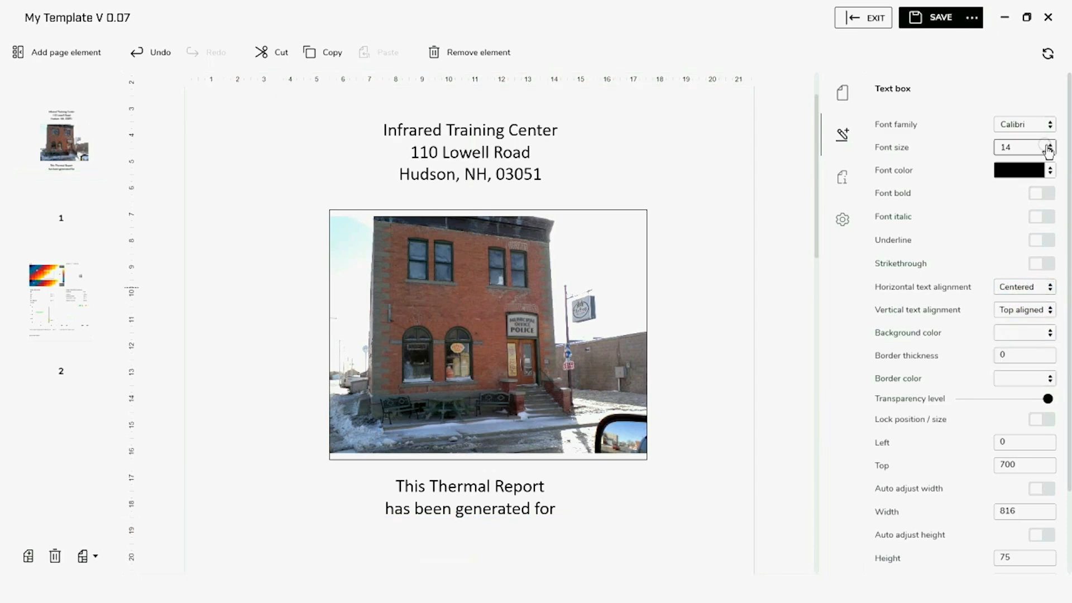
left_click(1048, 149)
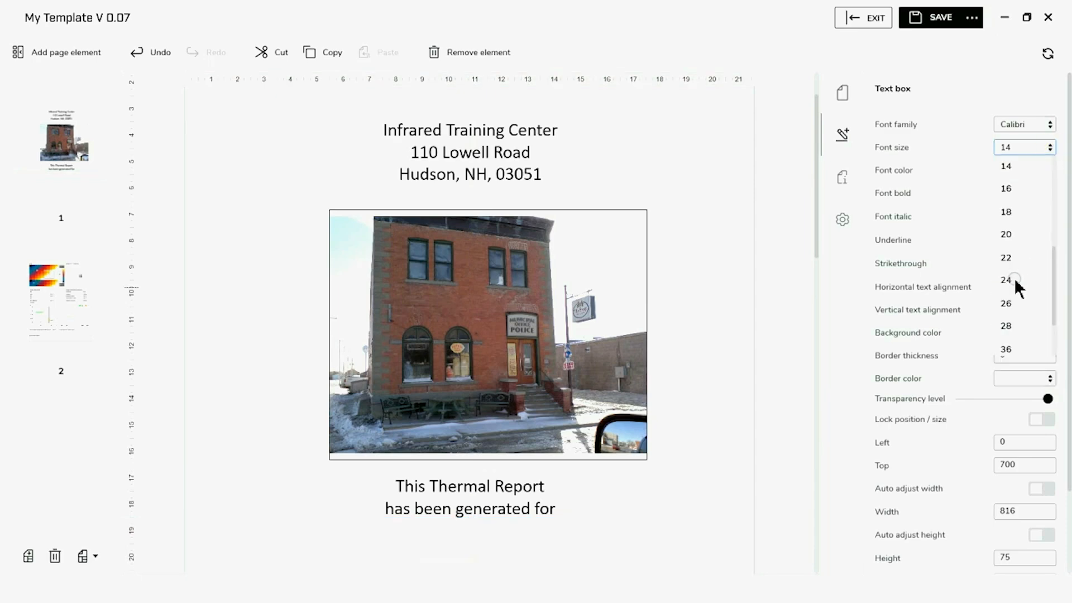
left_click(1010, 304)
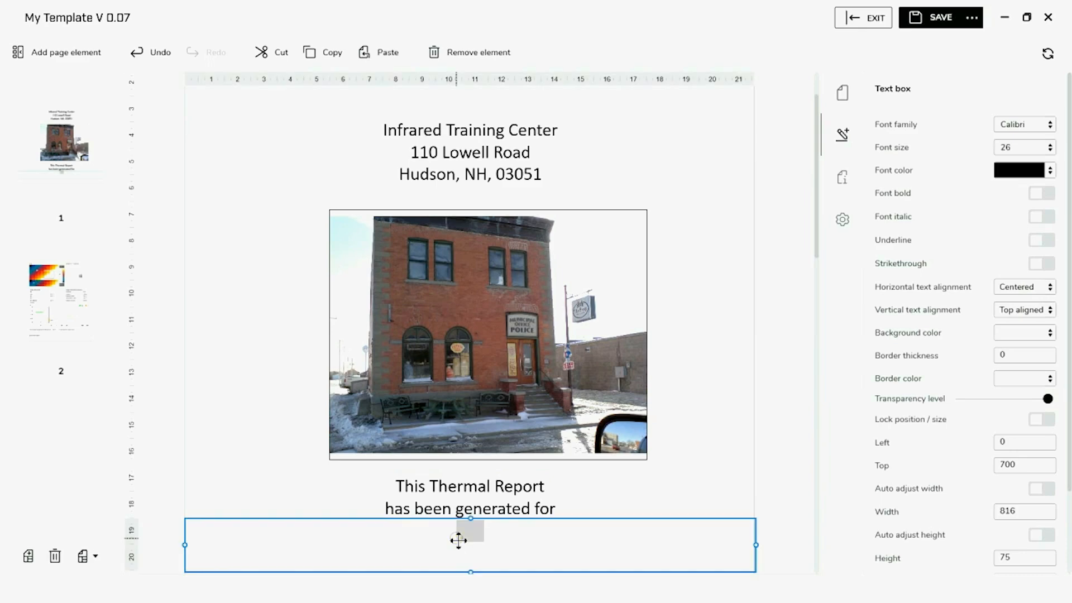
left_click(474, 531)
type("Custo")
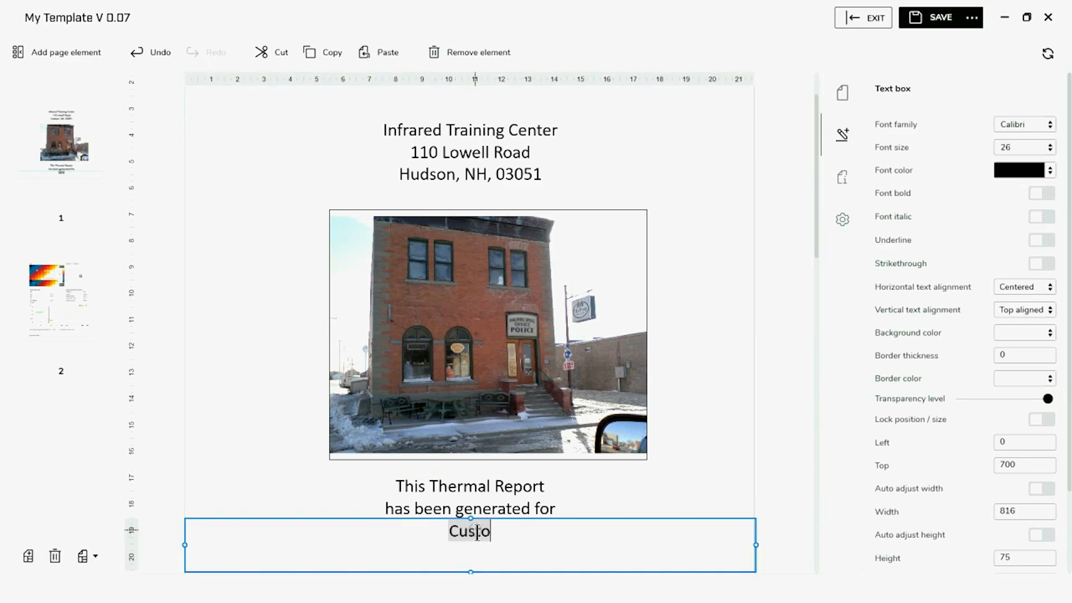
type("mer")
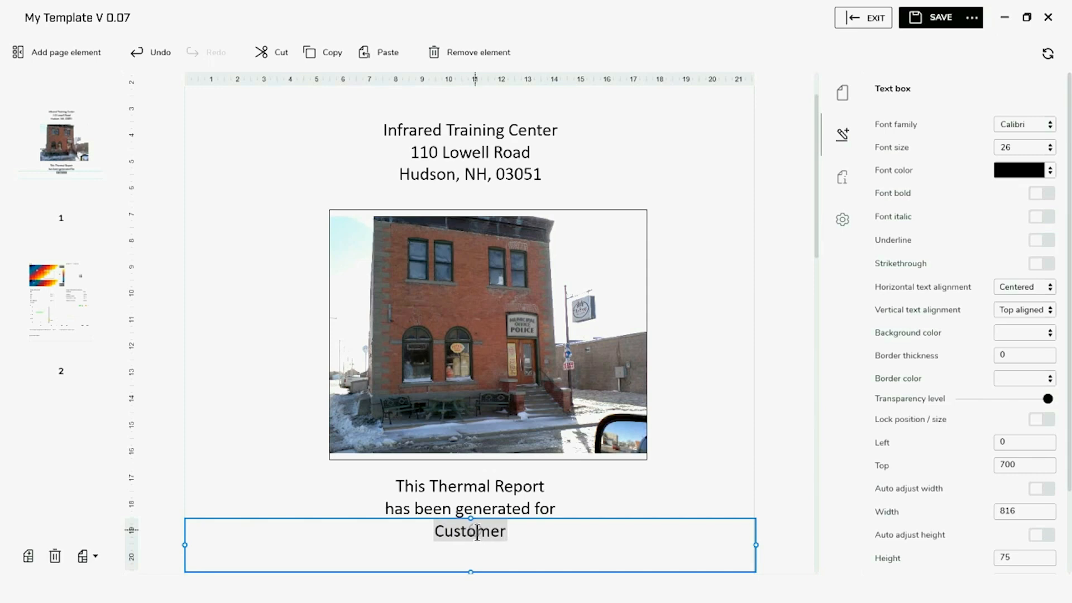
key("Return")
type("Ad")
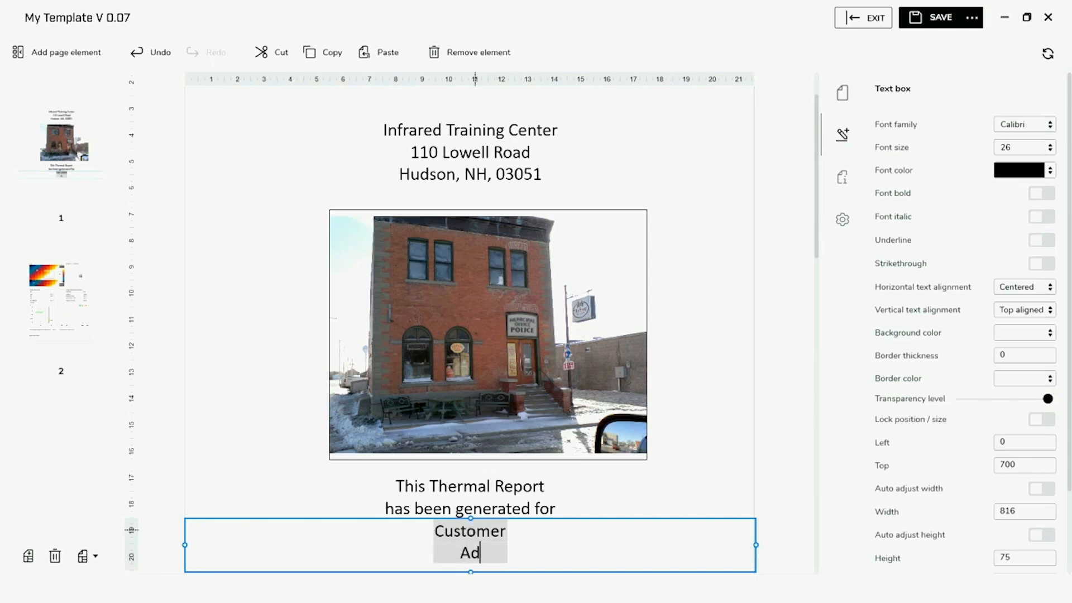
type("dress")
scroll(562, 497, "down", 1)
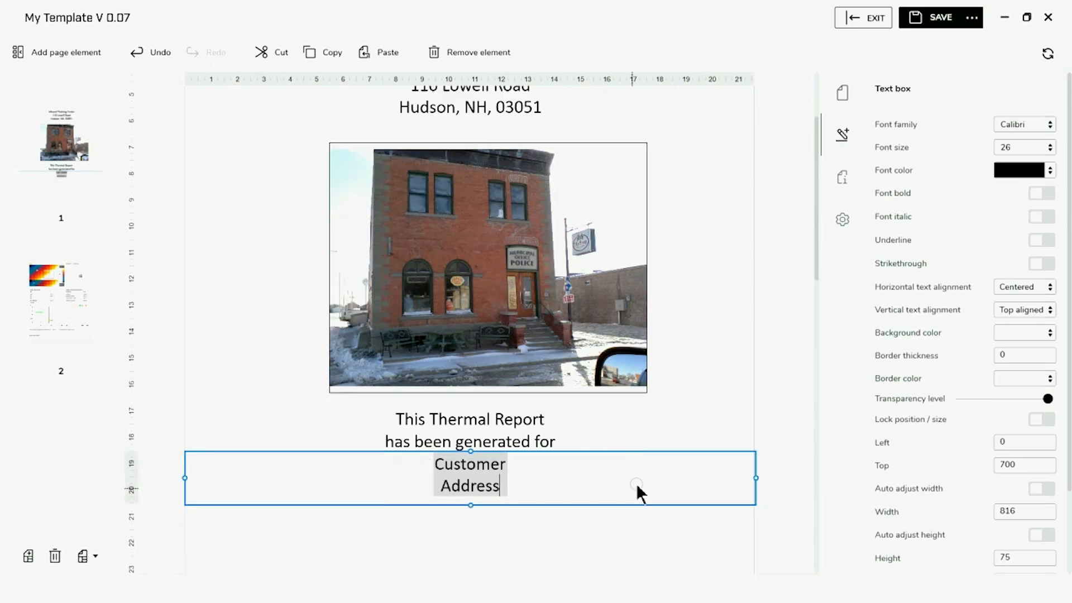
left_click(596, 540)
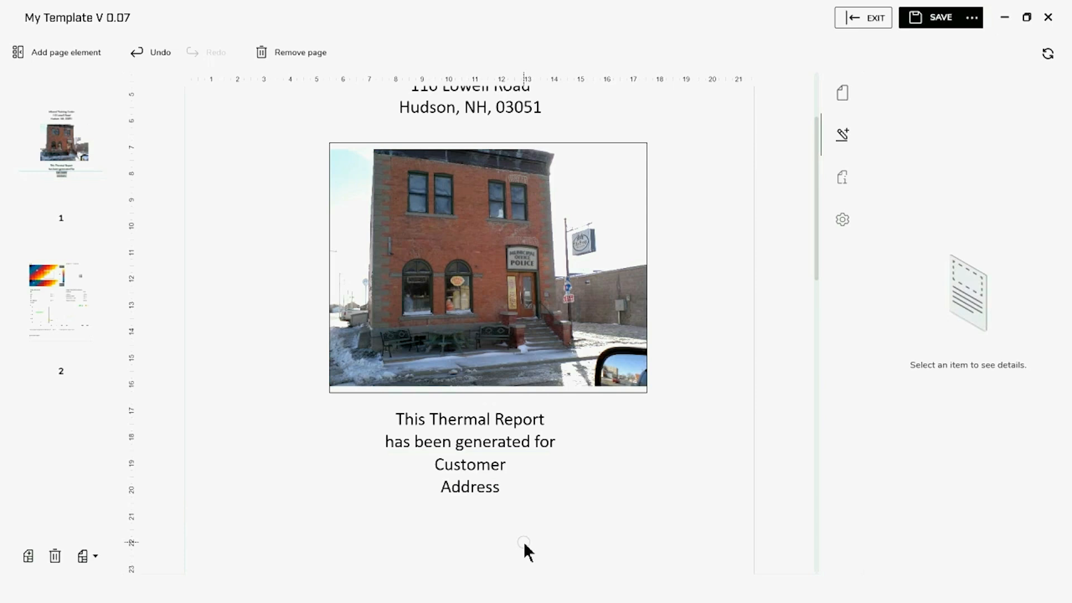
left_click(537, 491)
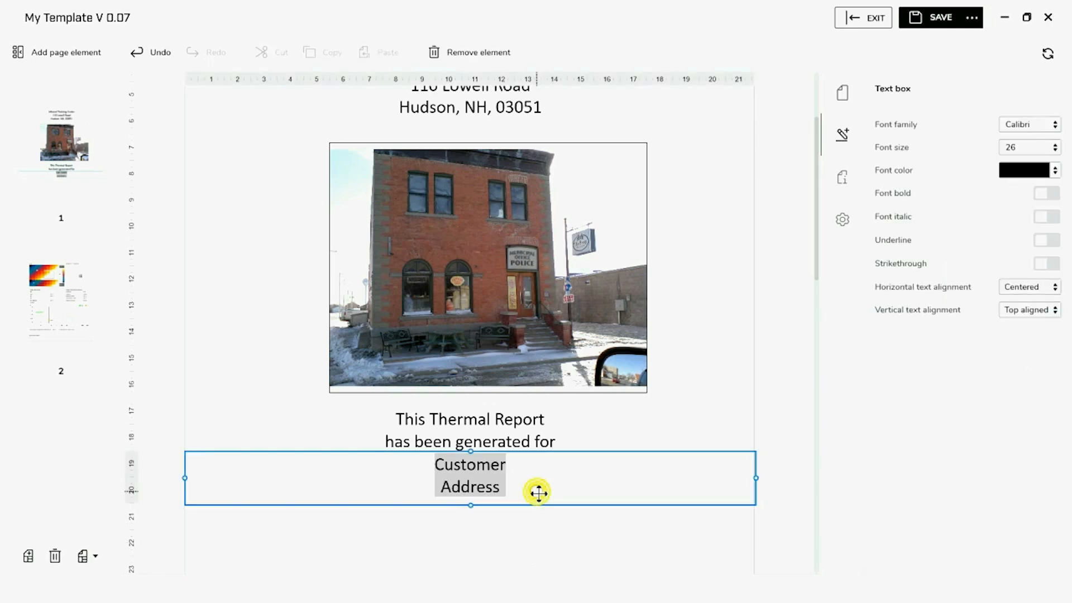
left_click(368, 459)
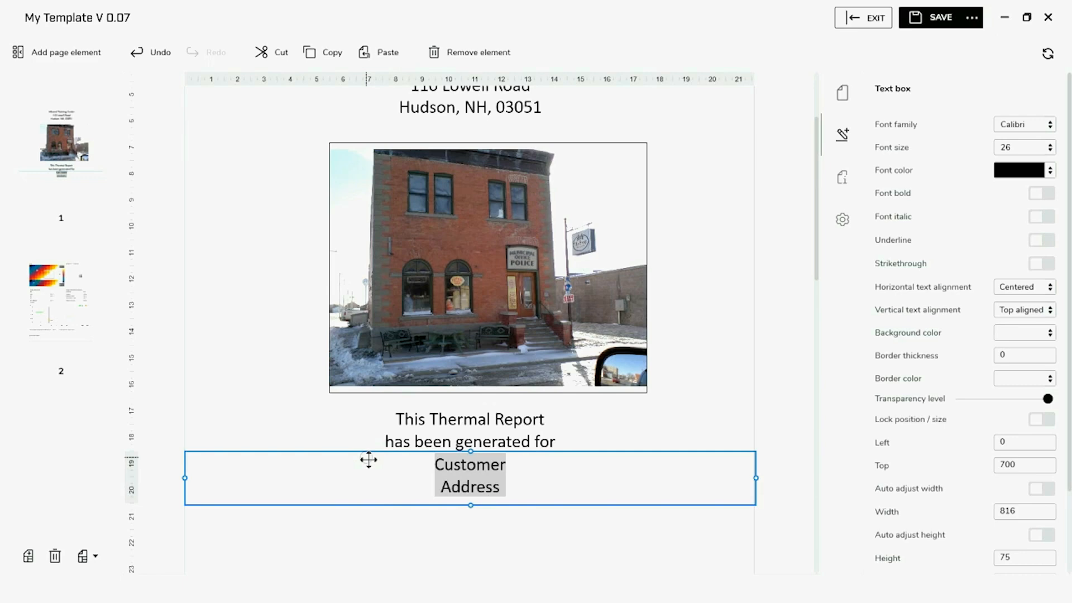
key("Delete")
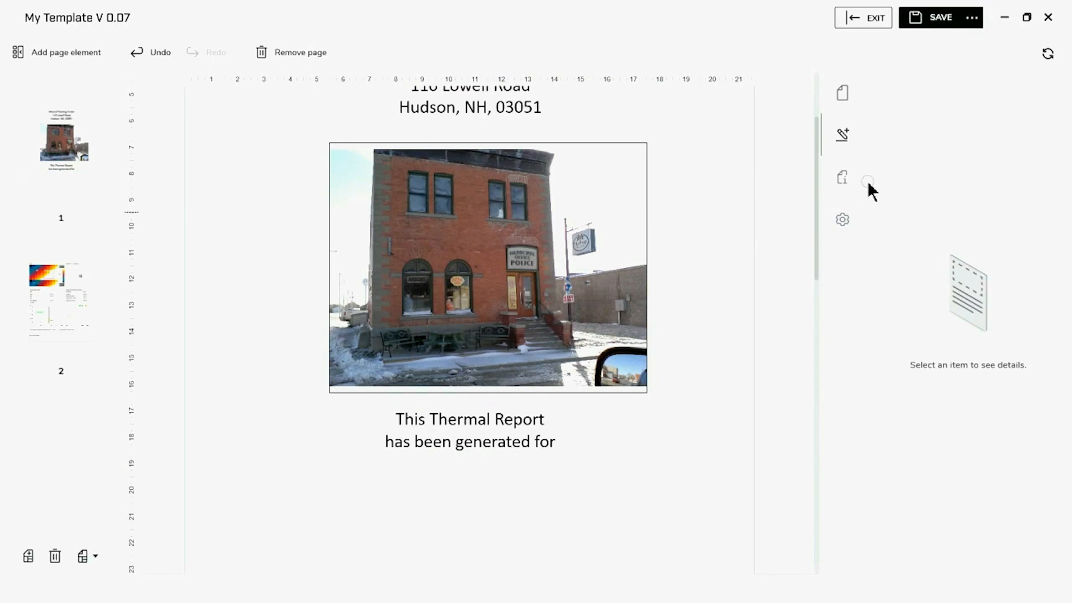
Add Customer and Customer Address document properties with placeholder values
left_click(849, 175)
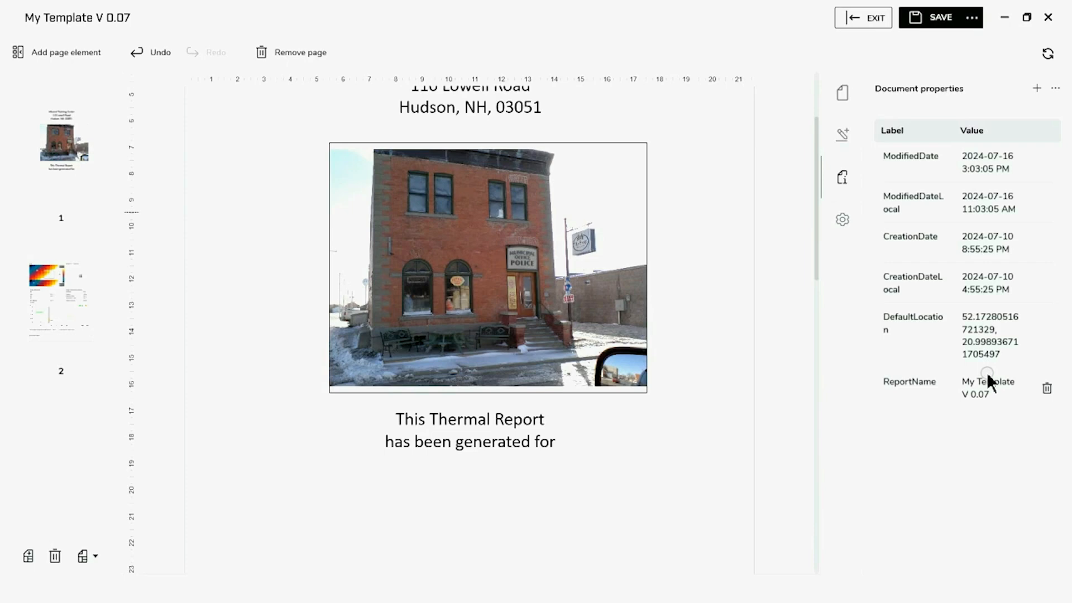
left_click(1037, 89)
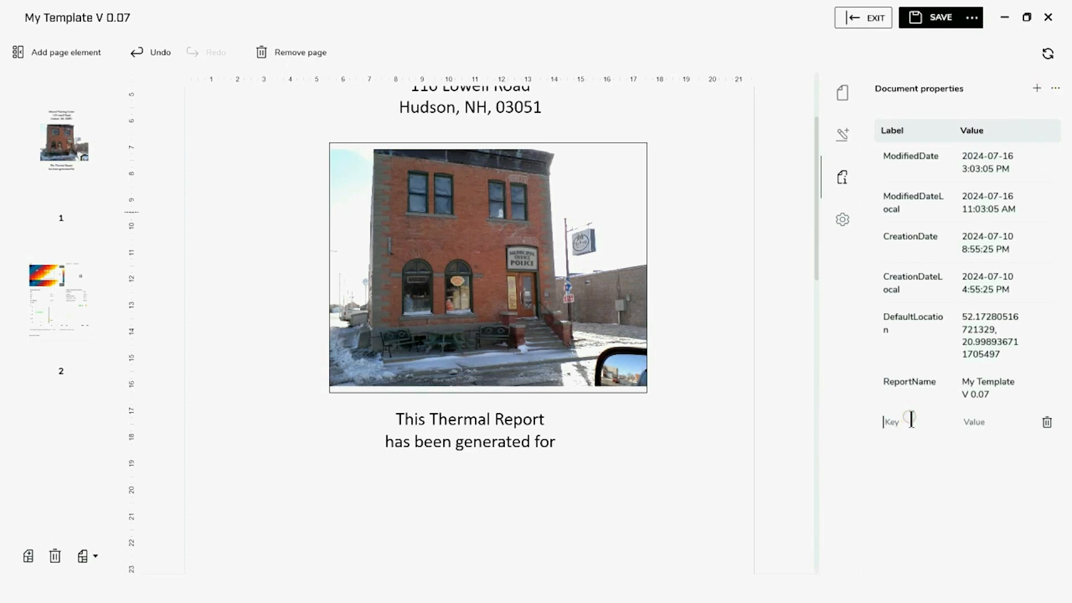
type("c")
left_click(967, 422)
type("customer")
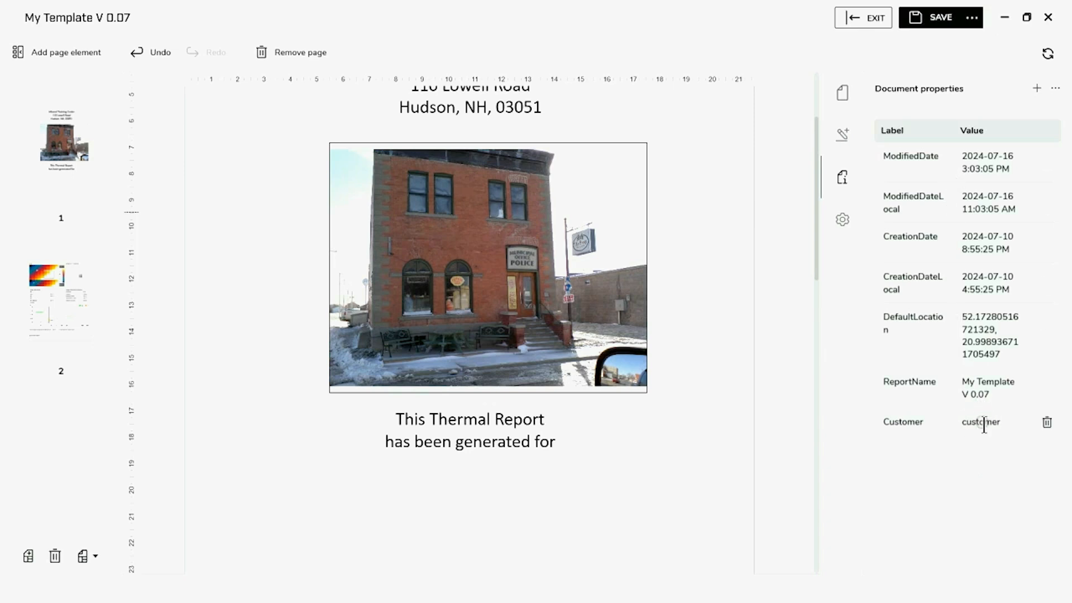
left_click(1033, 89)
left_click(872, 451)
type("Customer Address")
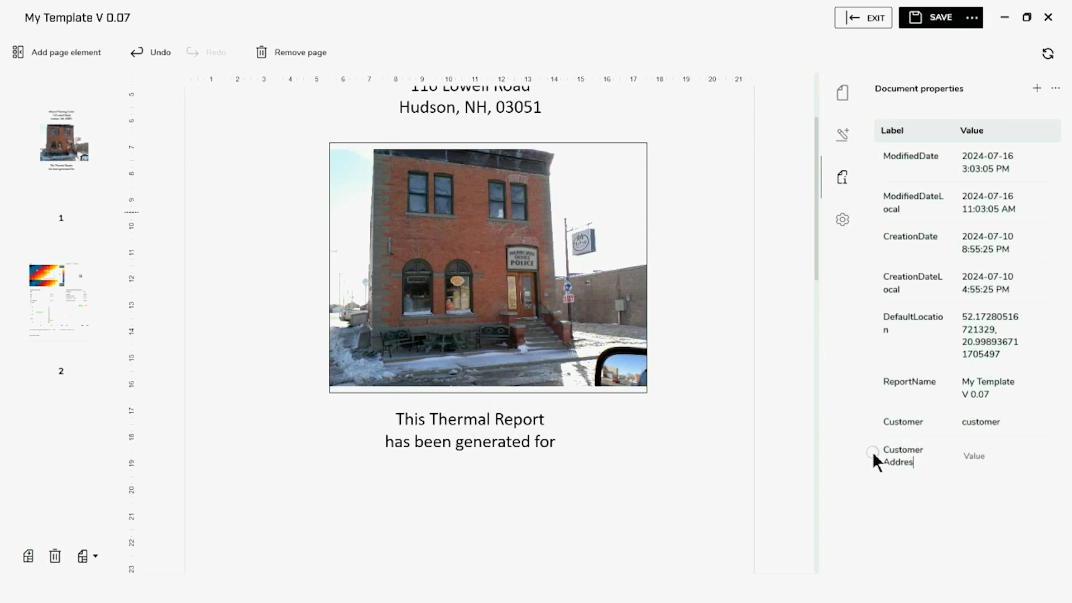
left_click(994, 463)
type("customer address")
scroll(504, 498, "down", 2)
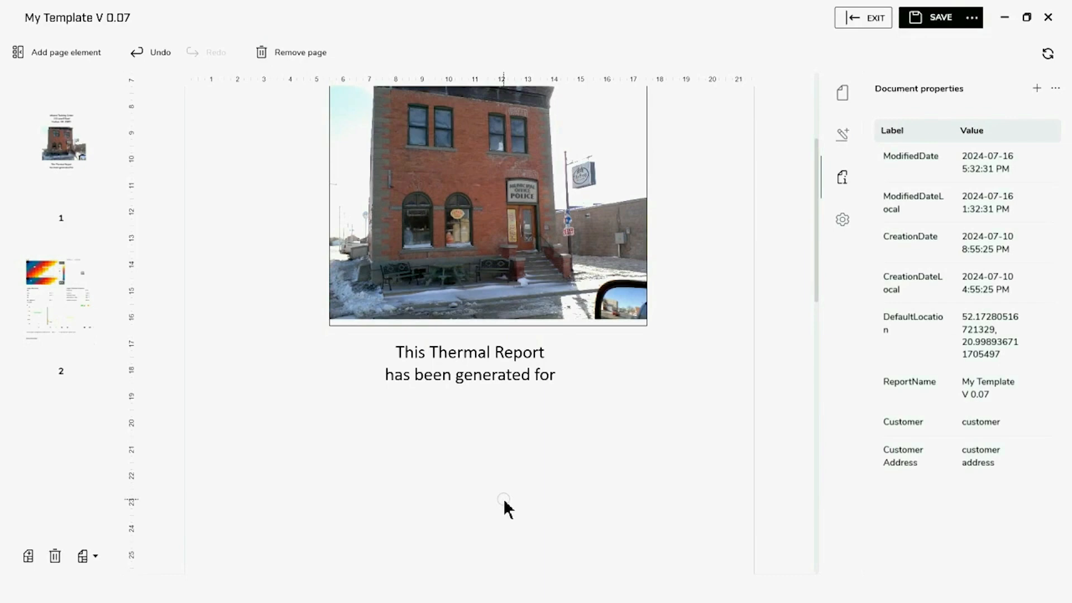
Insert a Document properties table onto the cover page
left_click(95, 50)
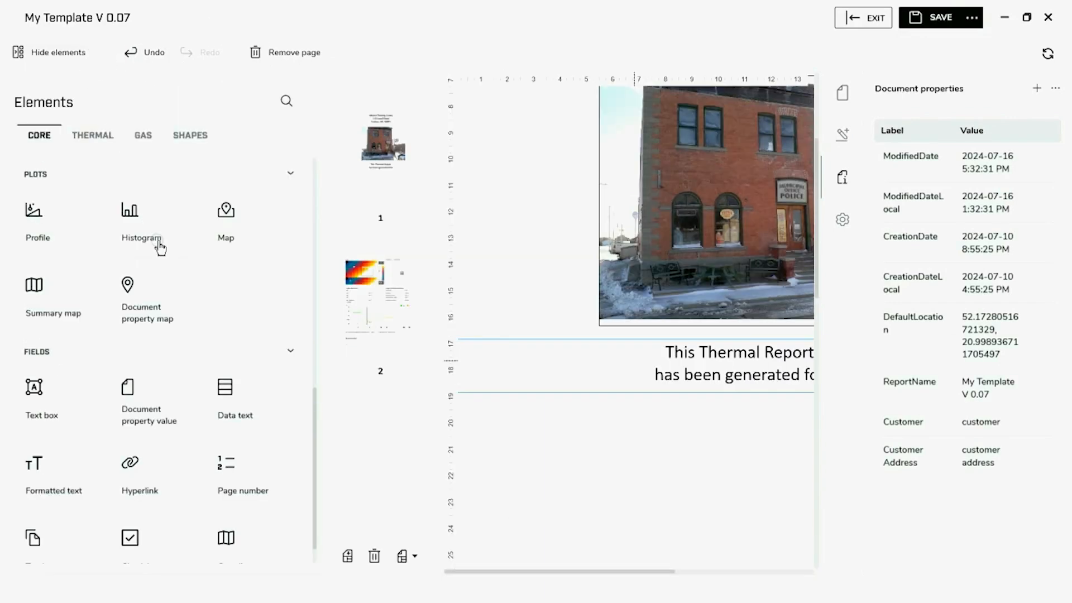
scroll(160, 248, "up", 5)
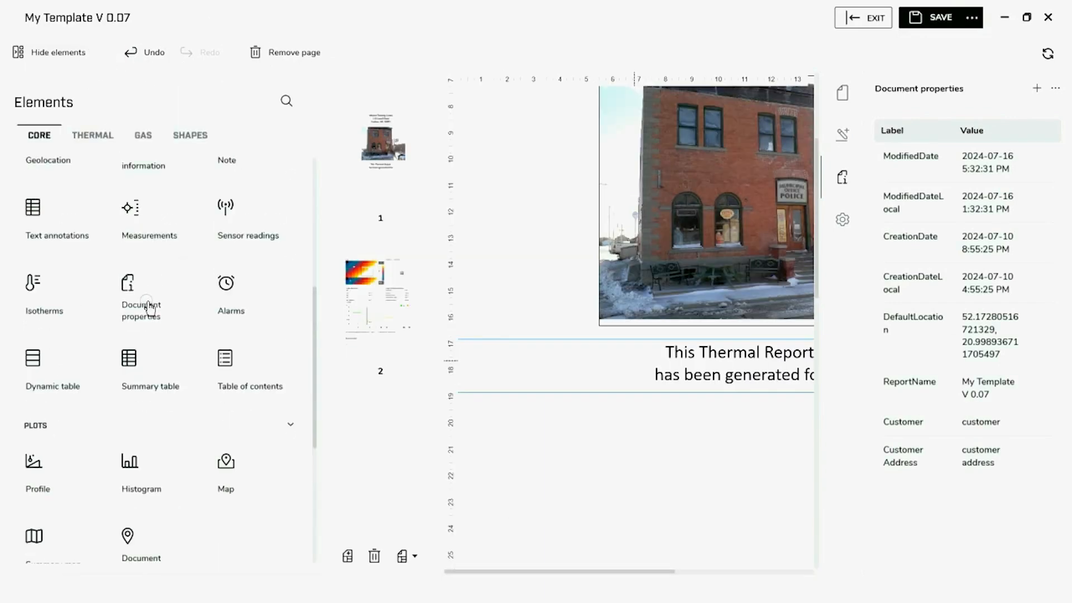
left_click(148, 306)
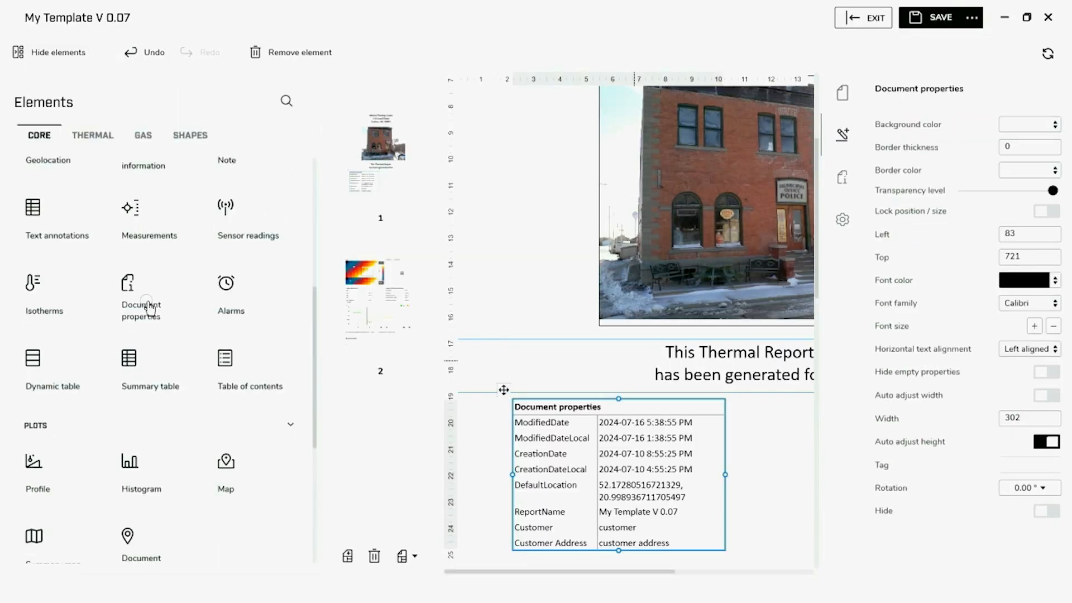
Centre the properties table and remove its ModifiedDate and ModifiedDateLocal rows
left_click(32, 51)
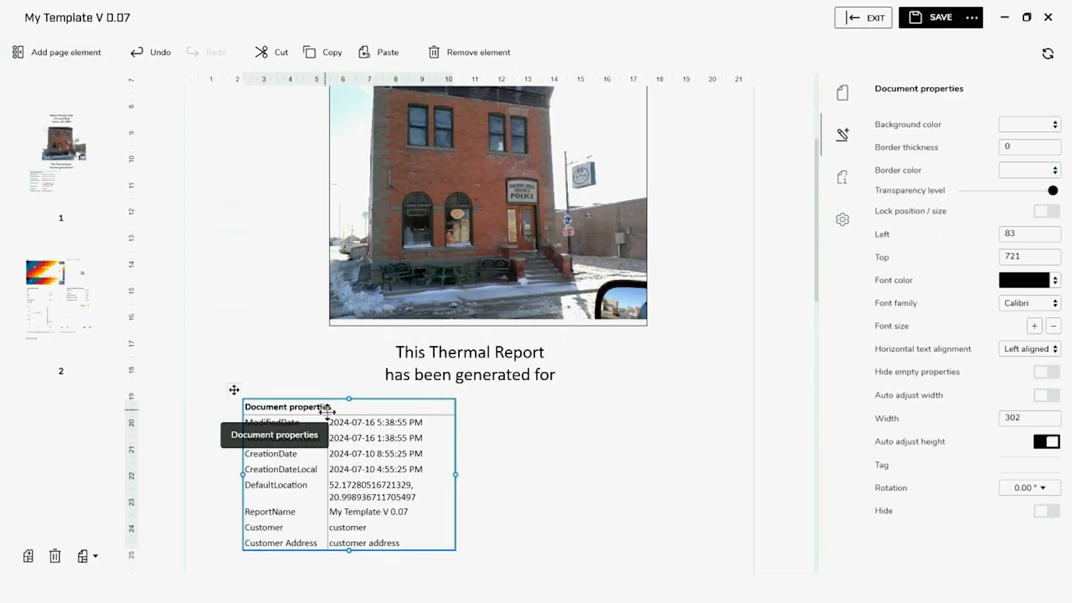
left_click_drag(327, 411, 450, 409)
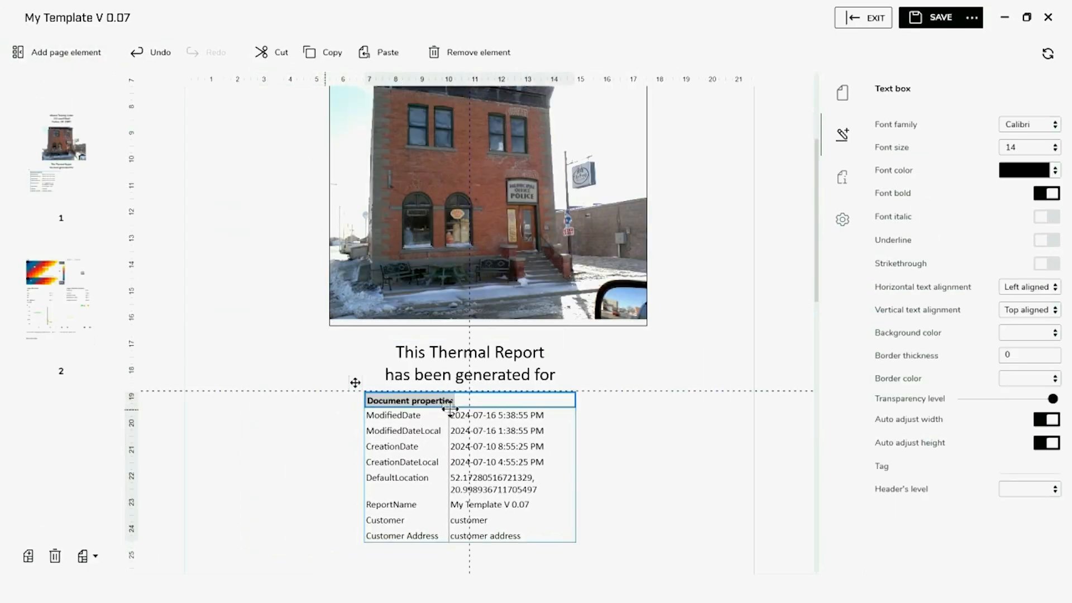
left_click(419, 418)
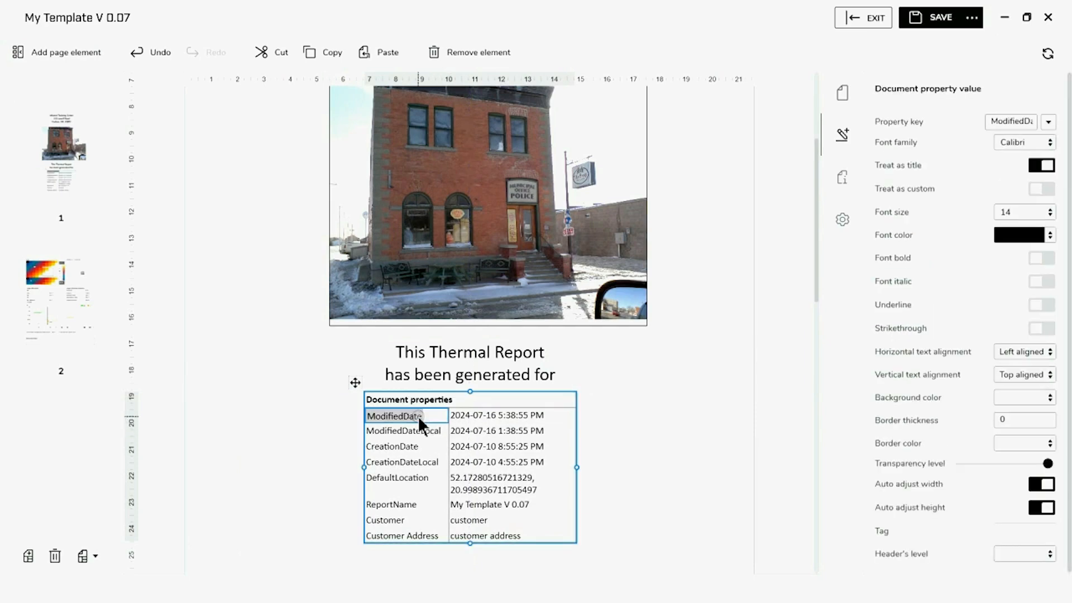
right_click(420, 420)
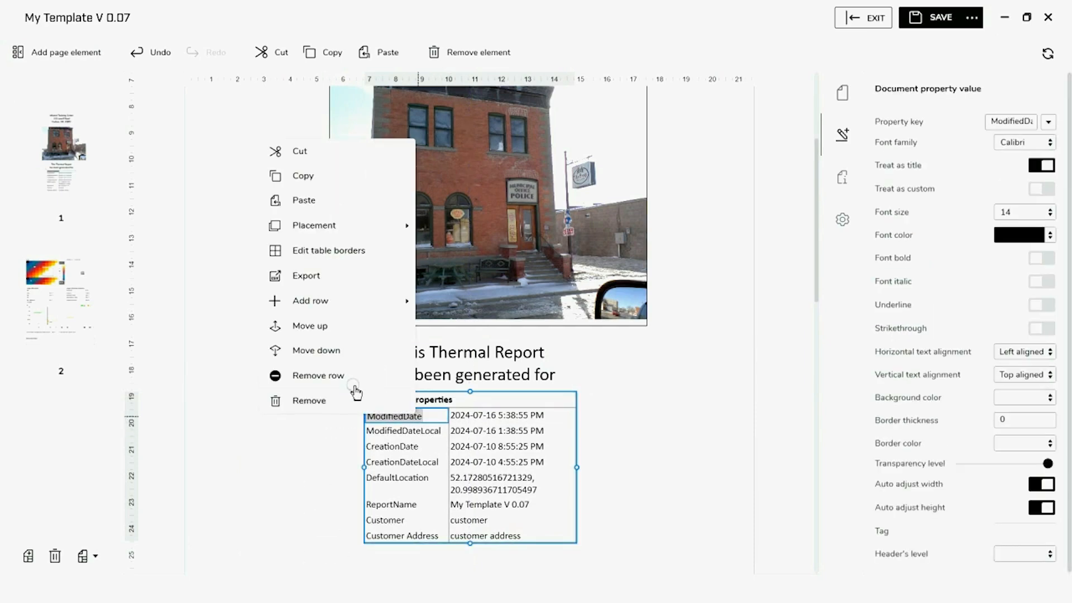
left_click(320, 377)
left_click(397, 416)
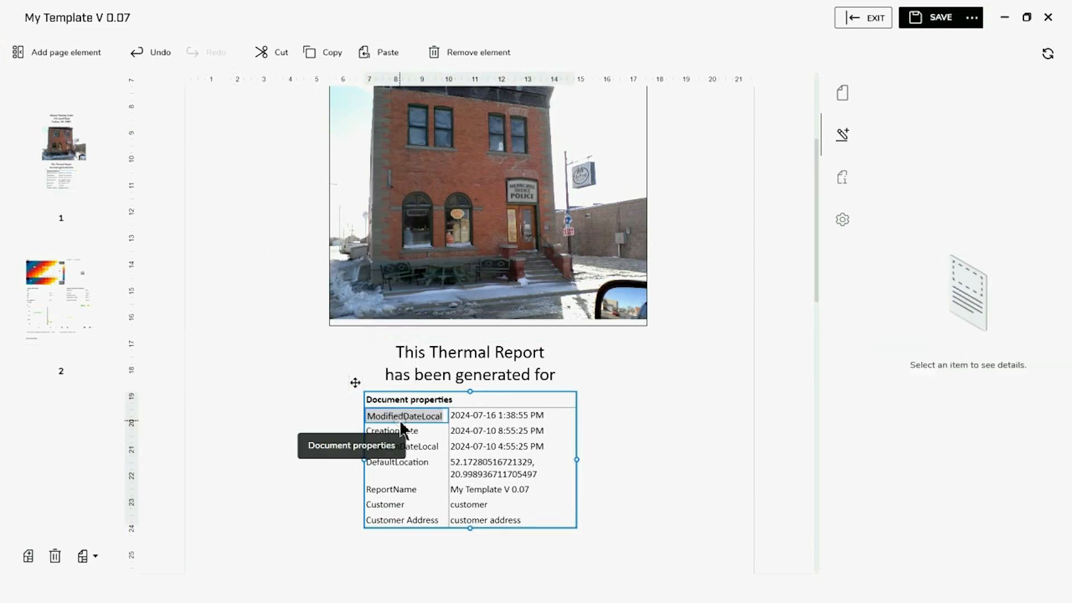
right_click(397, 415)
left_click(326, 391)
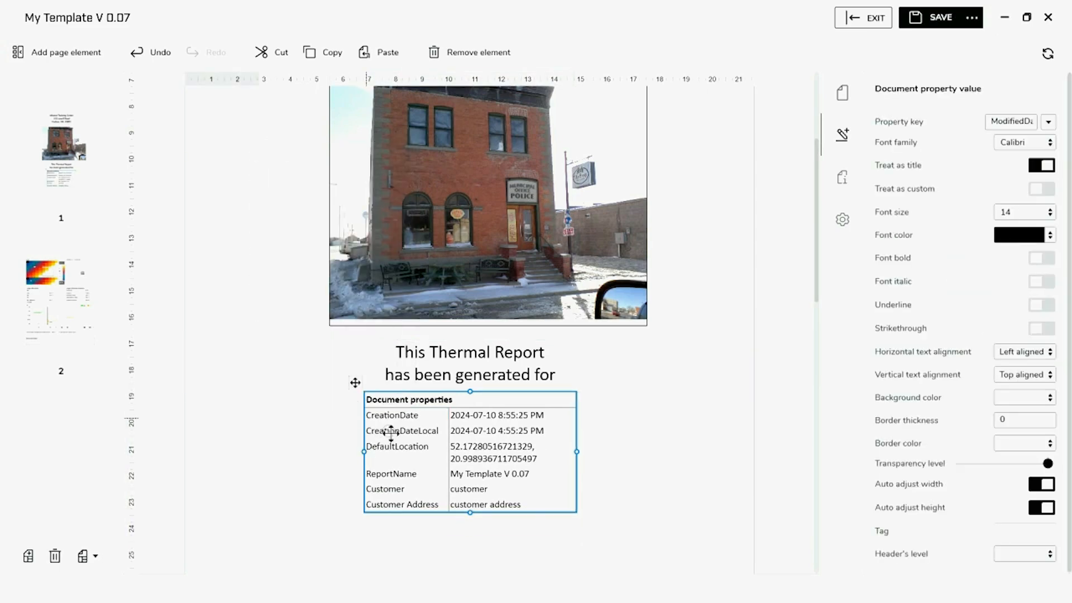
Delete the whole Document properties table from the cover page
left_click(419, 446)
left_click(355, 382)
right_click(355, 381)
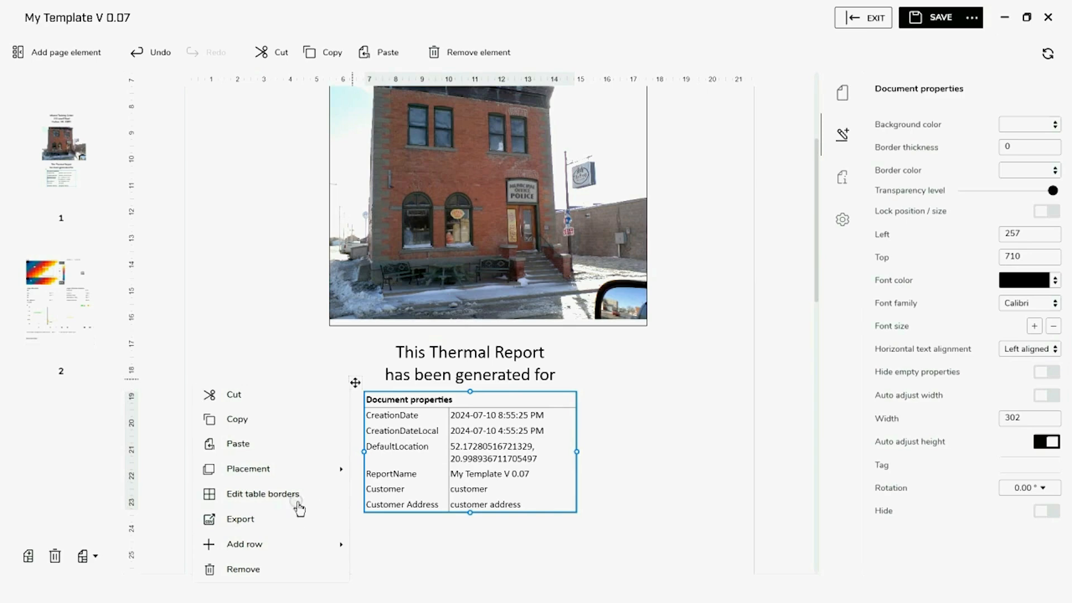
left_click(258, 574)
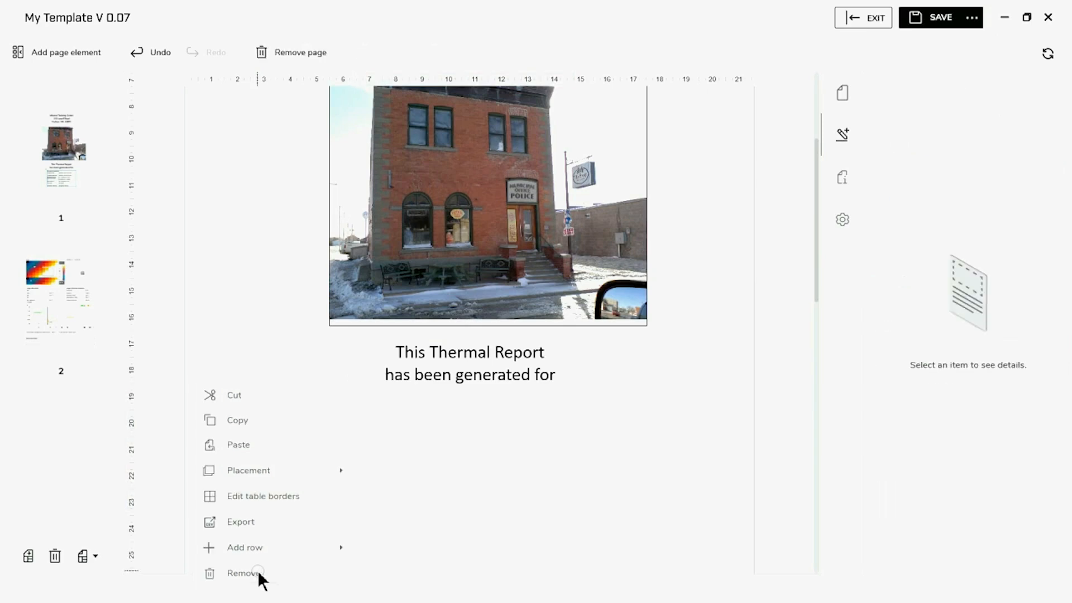
Add a document property value field and place it below 'has been generated for'
left_click(32, 57)
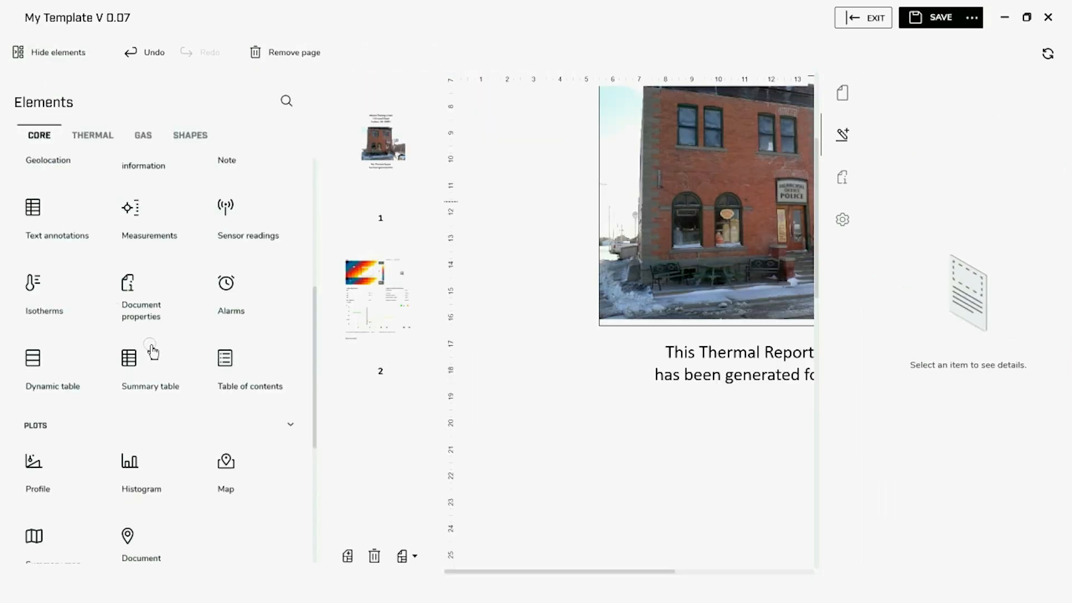
scroll(151, 351, "down", 3)
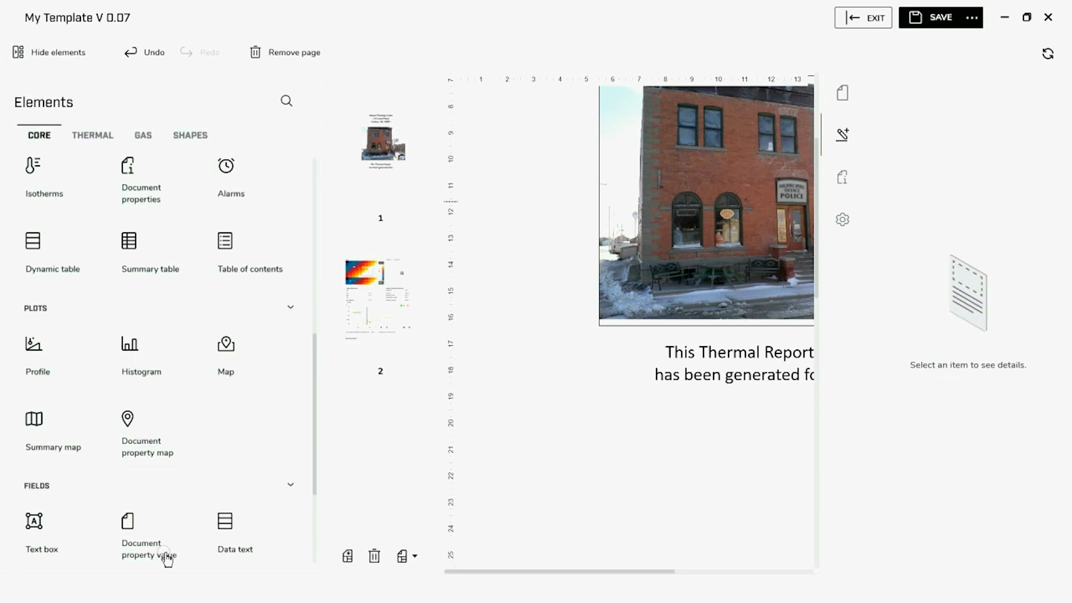
left_click(168, 559)
left_click(78, 55)
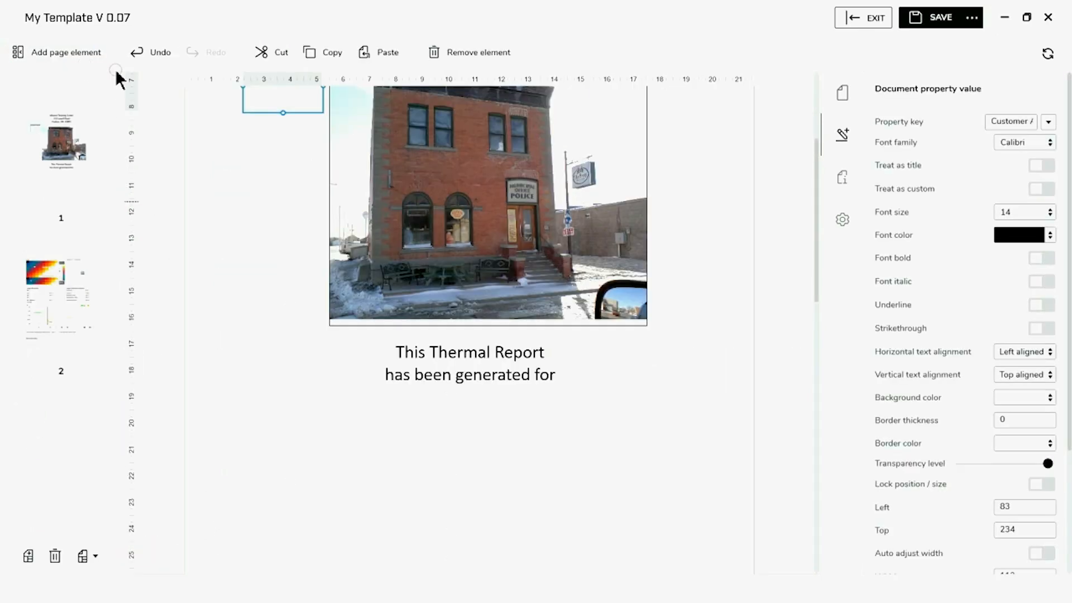
left_click_drag(271, 102, 755, 432)
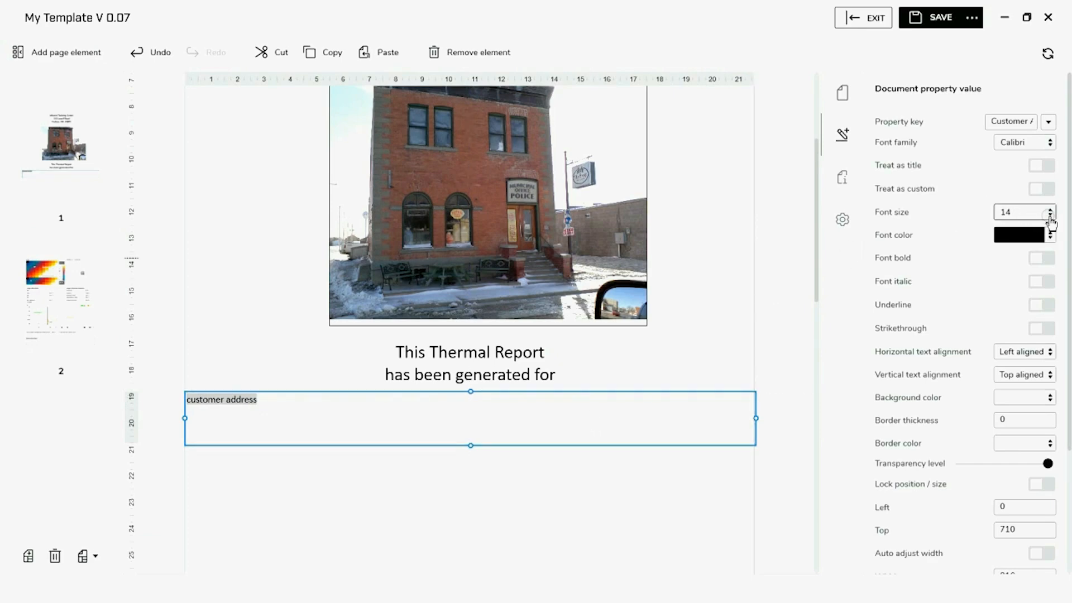
Make the field 26 pt, centred, showing the Customer property, with a shorter box
left_click(1051, 222)
left_click(1032, 362)
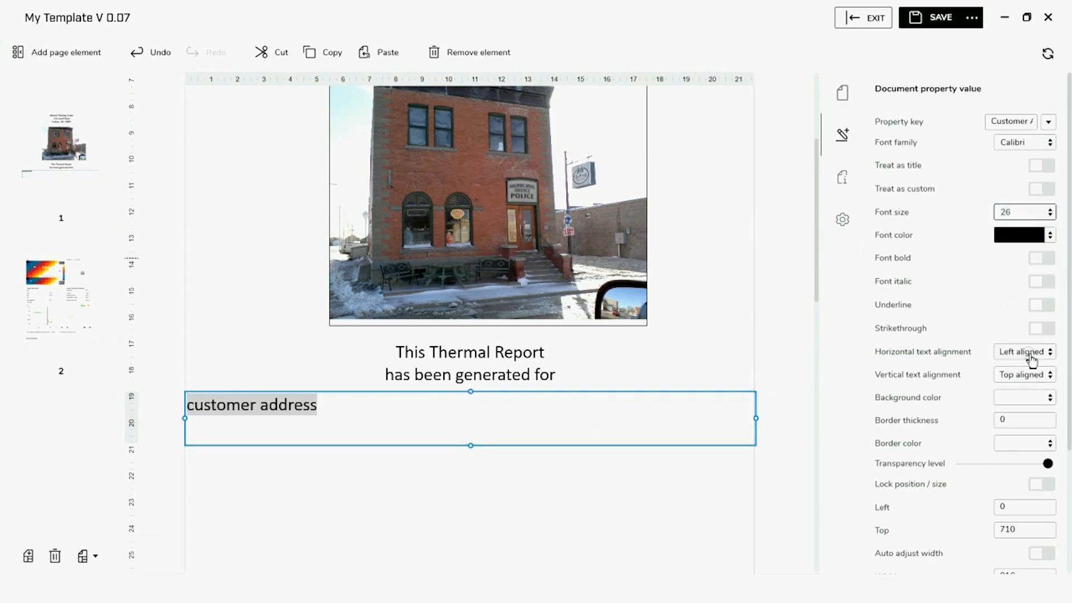
left_click(1032, 352)
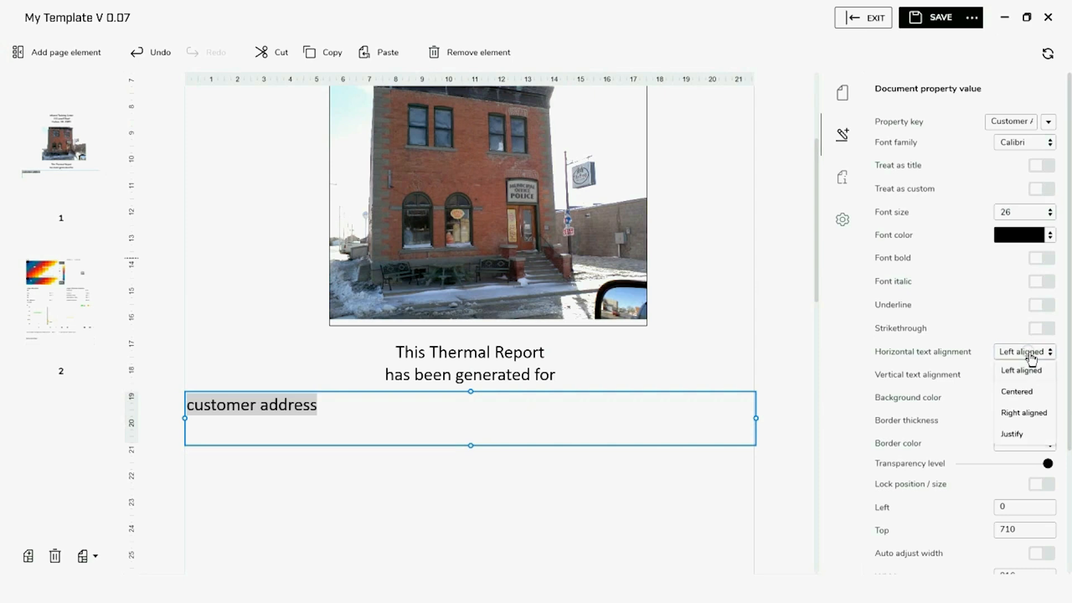
left_click(1017, 391)
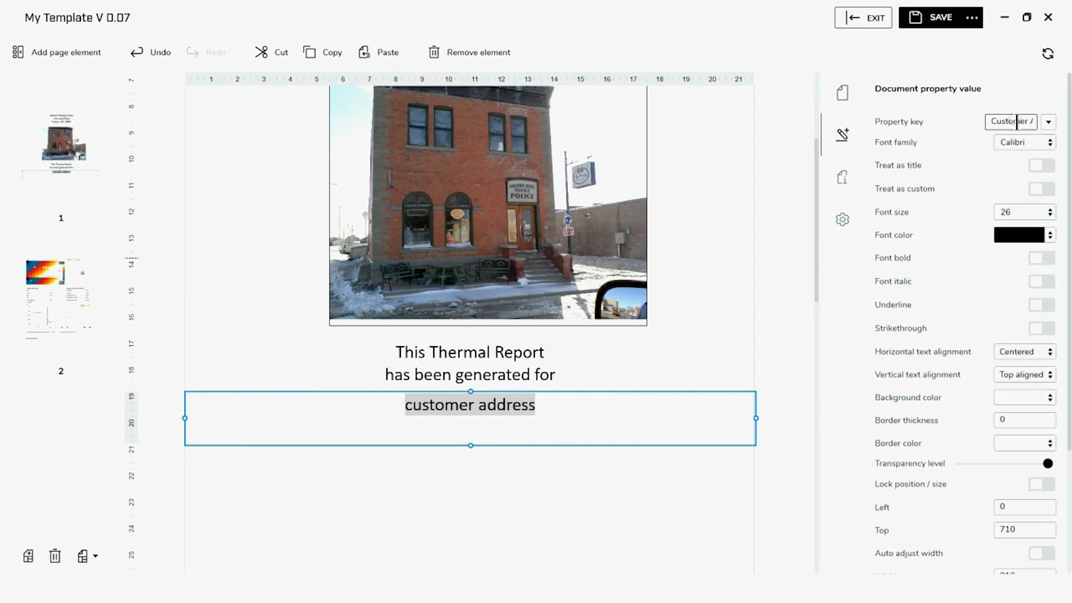
left_click(1048, 131)
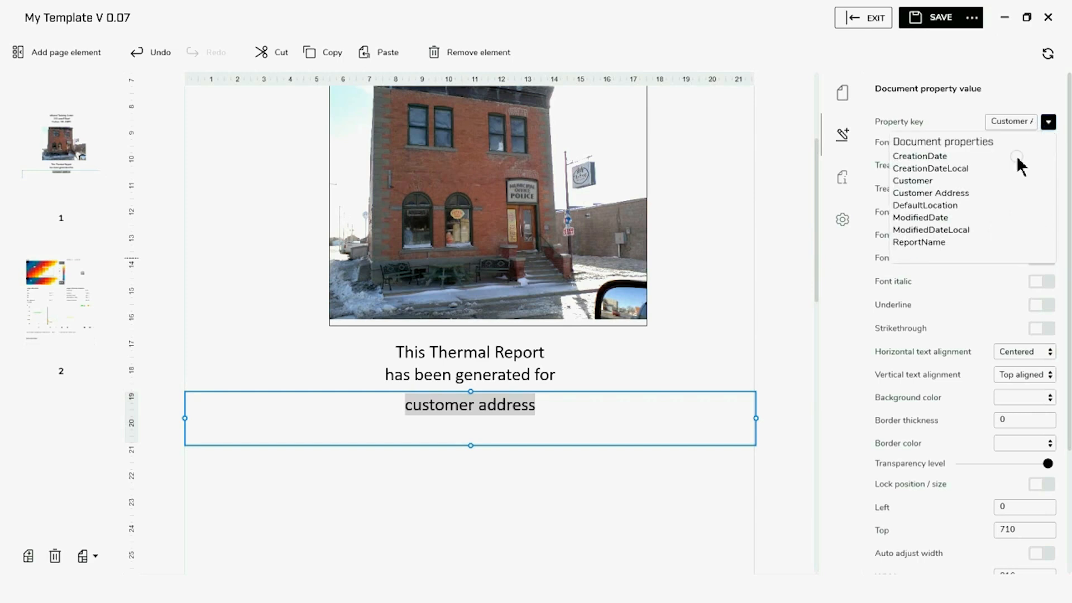
left_click(967, 182)
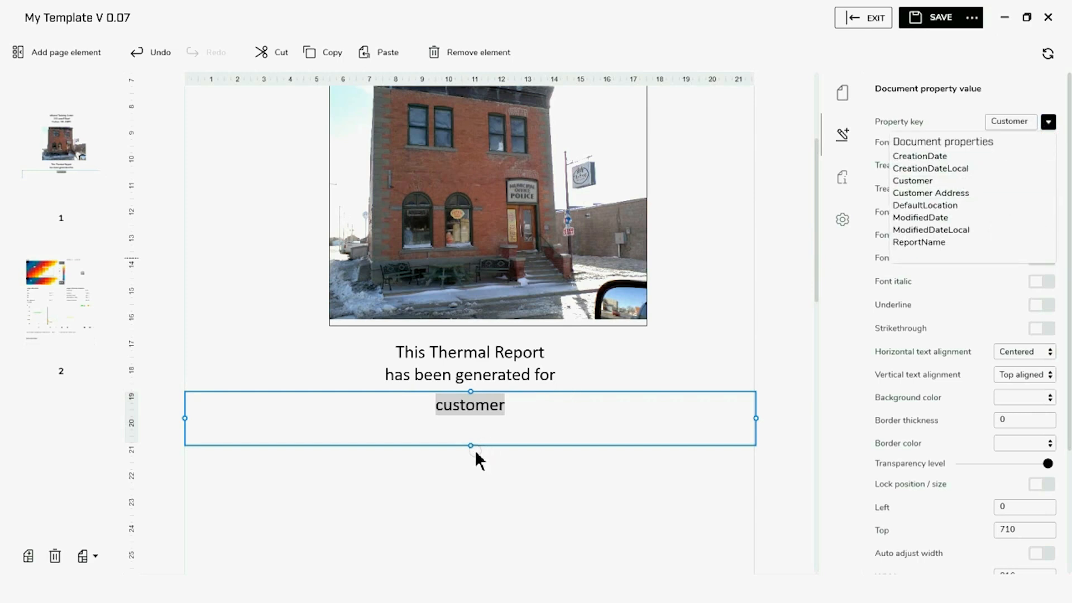
left_click_drag(469, 445, 479, 422)
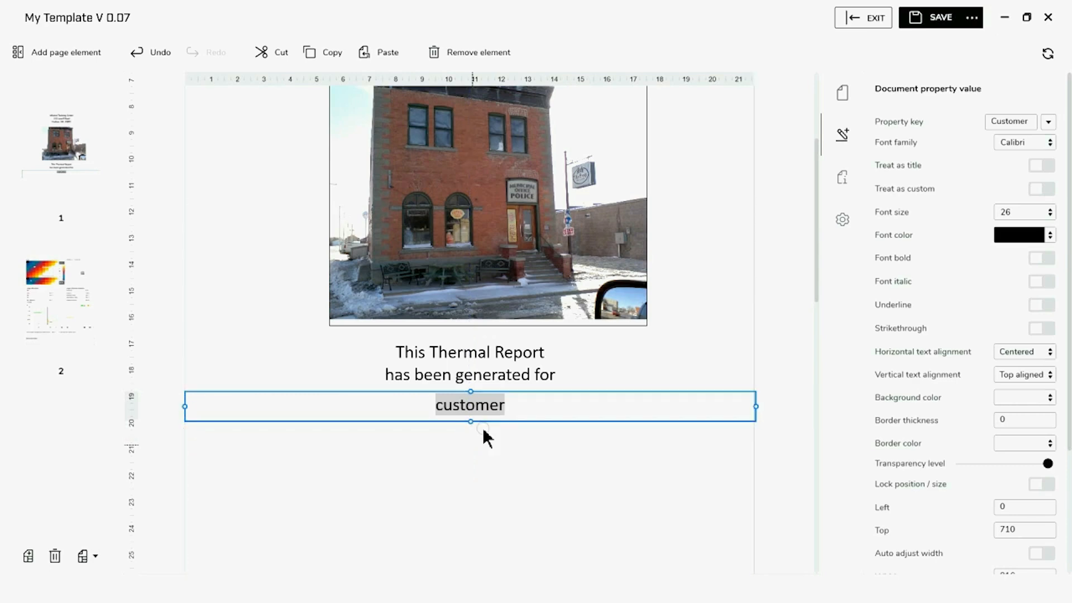
left_click(454, 471)
Add another document property value field beneath the customer line
left_click(52, 50)
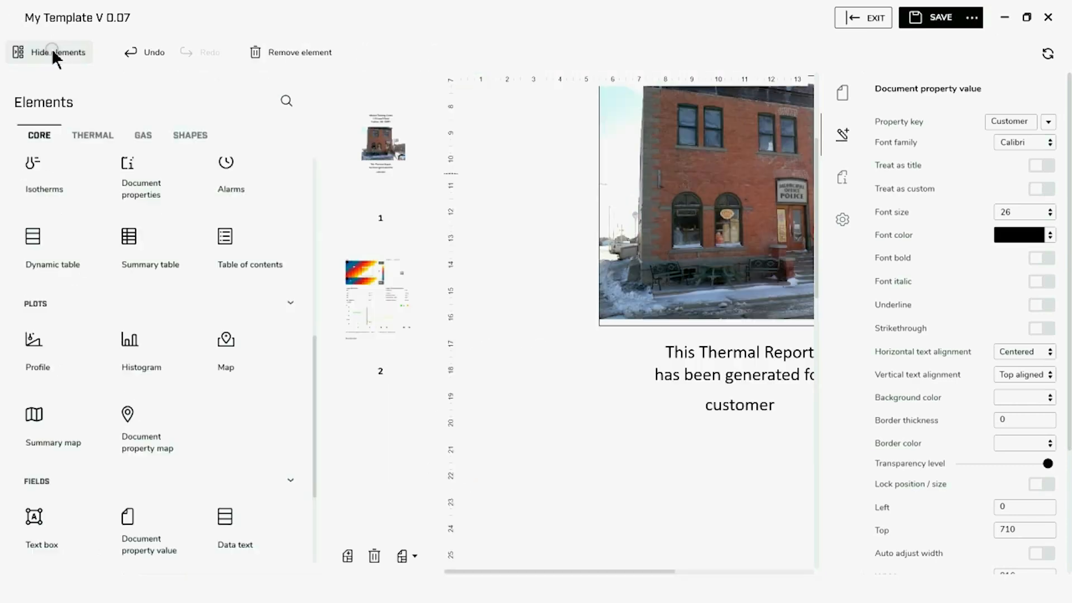
left_click(159, 538)
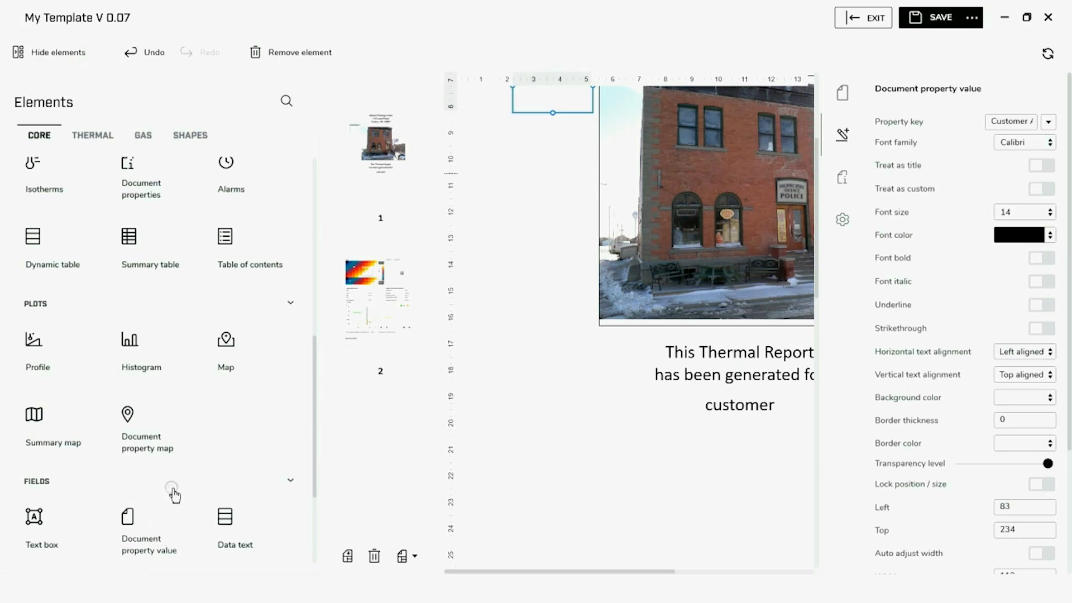
left_click(52, 50)
left_click_drag(261, 102, 757, 425)
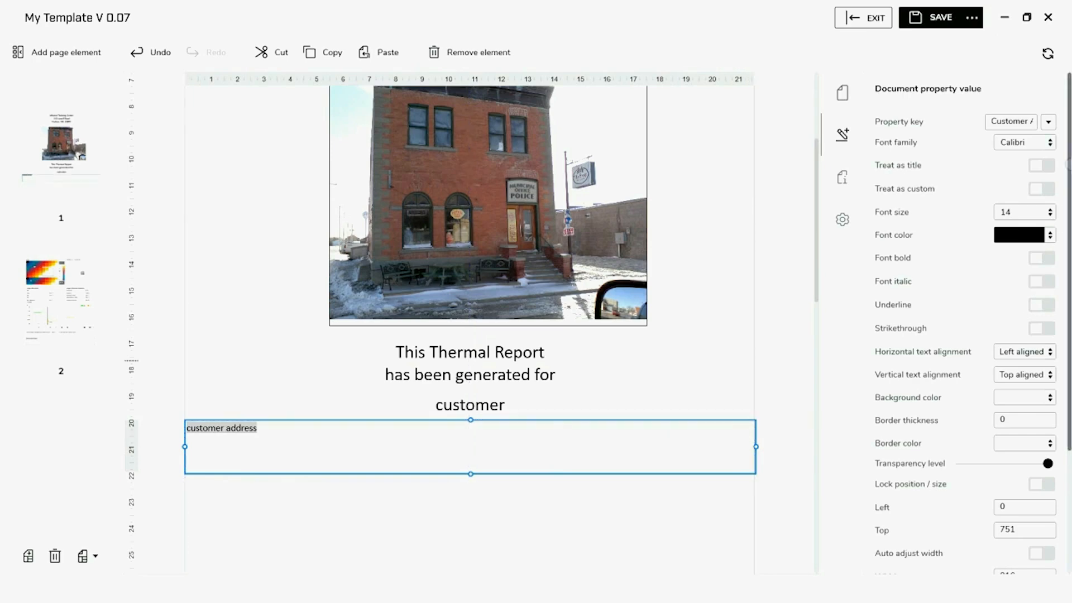
Make the customer address field 26 pt and centred, shorten its box, and save the template
left_click(1048, 212)
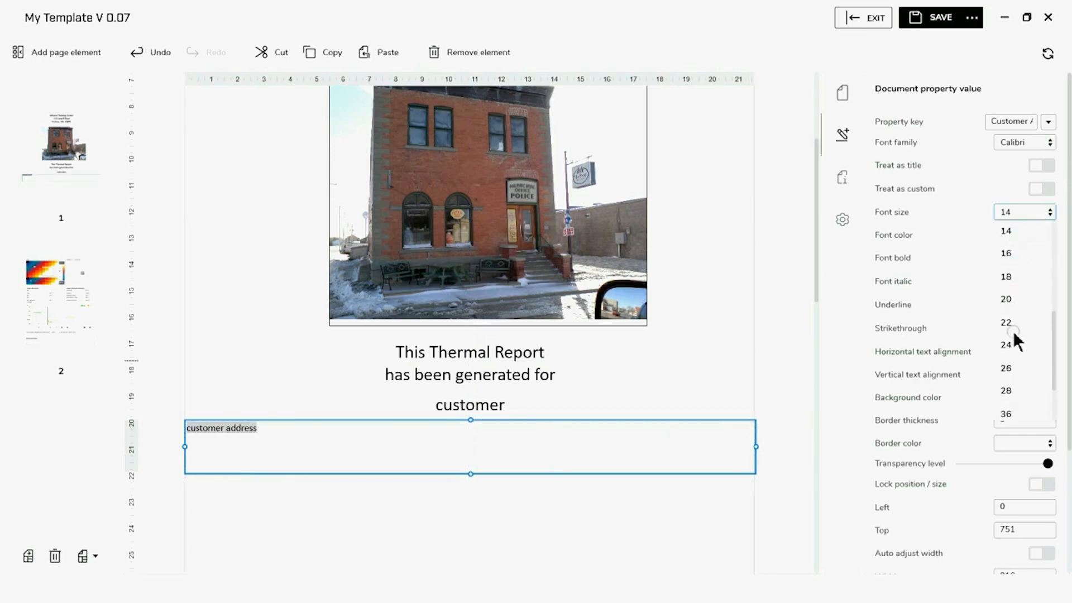
left_click(1005, 371)
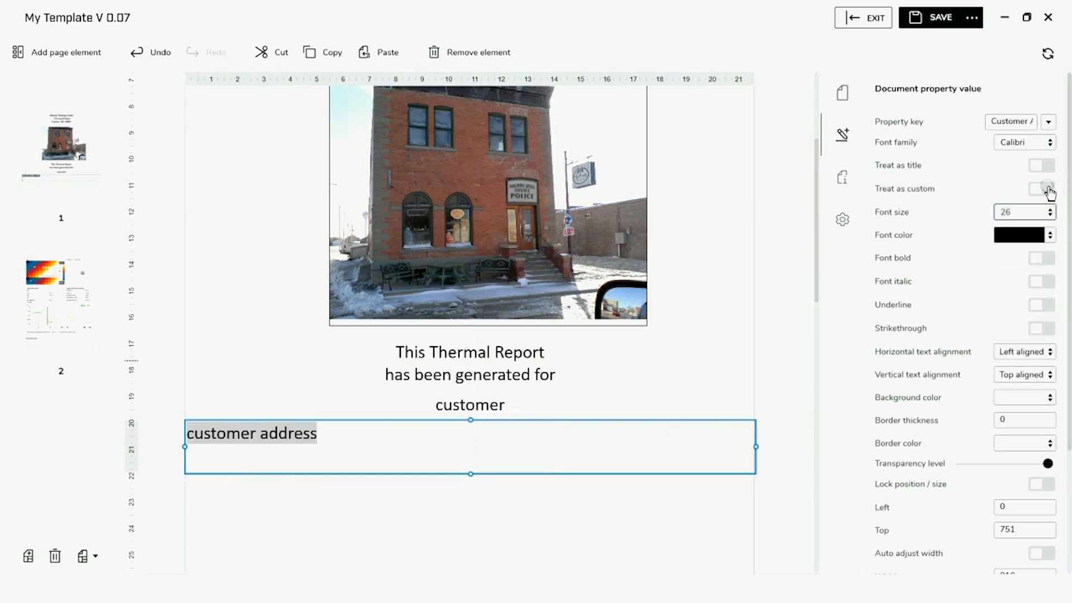
left_click(1030, 352)
left_click(1018, 393)
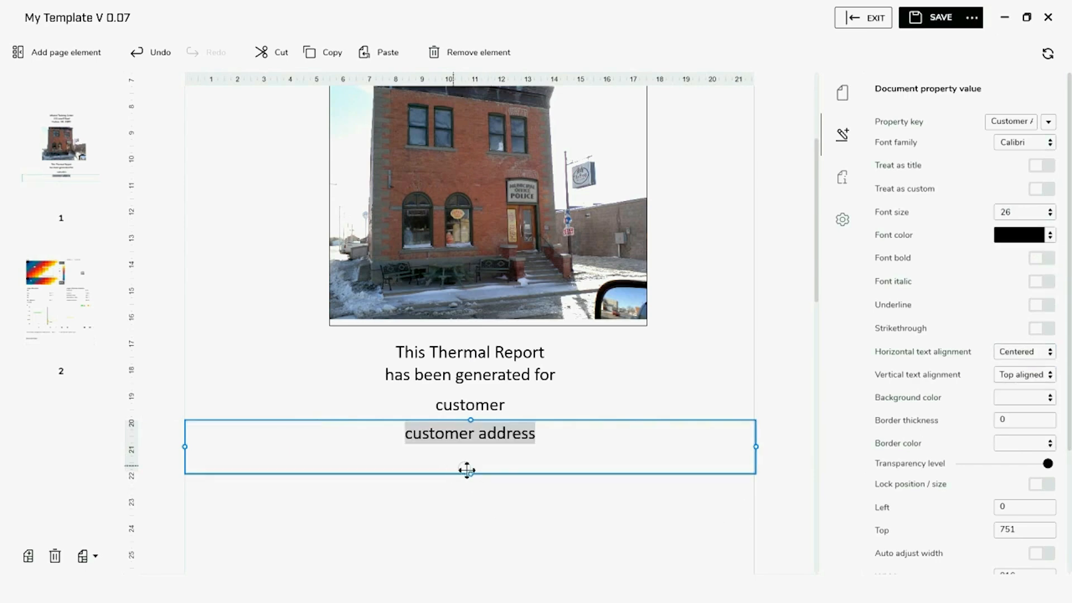
left_click_drag(470, 475, 477, 461)
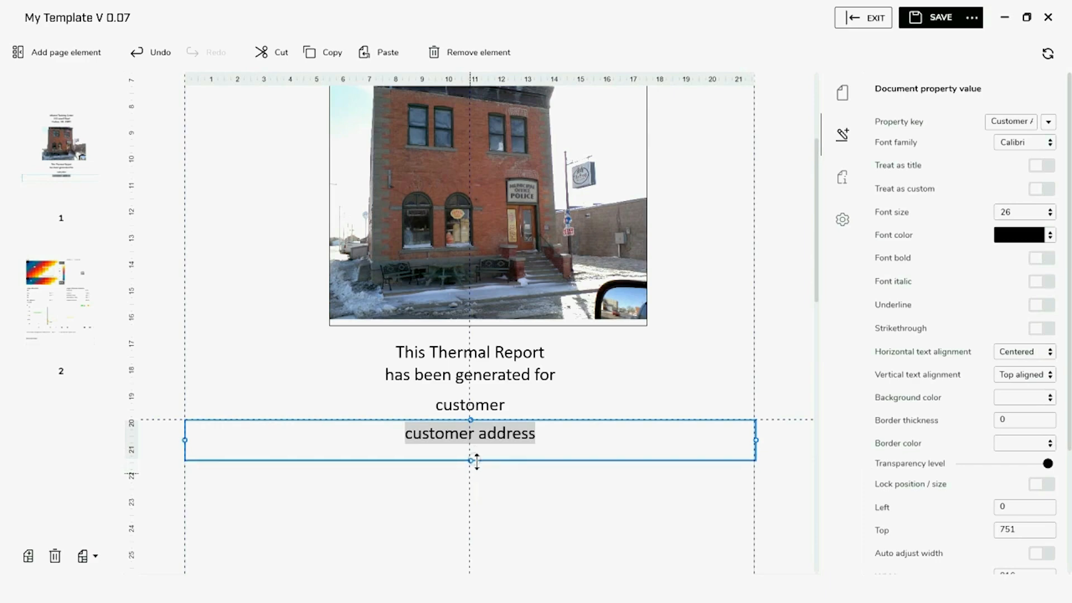
left_click(472, 494)
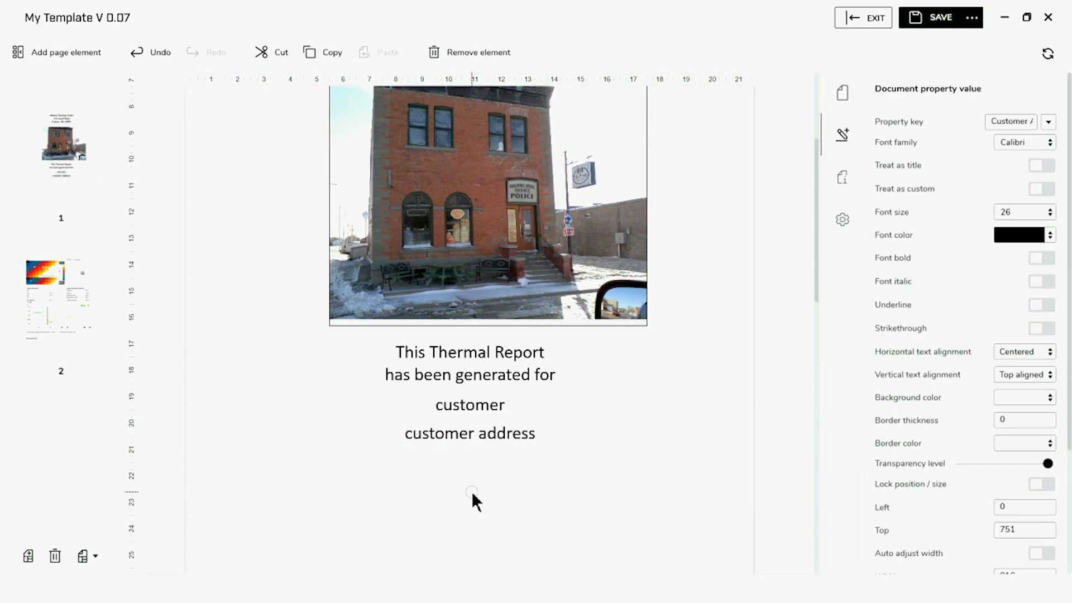
left_click(940, 25)
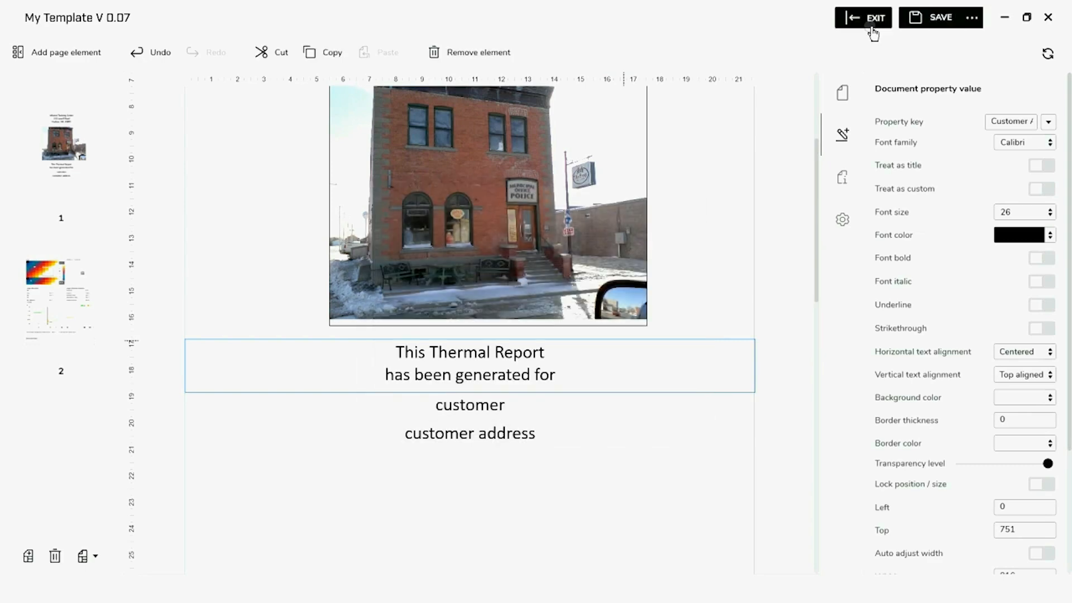
Exit the template editor and enable 'Show prompt for document properties' in Reporting settings
left_click(872, 27)
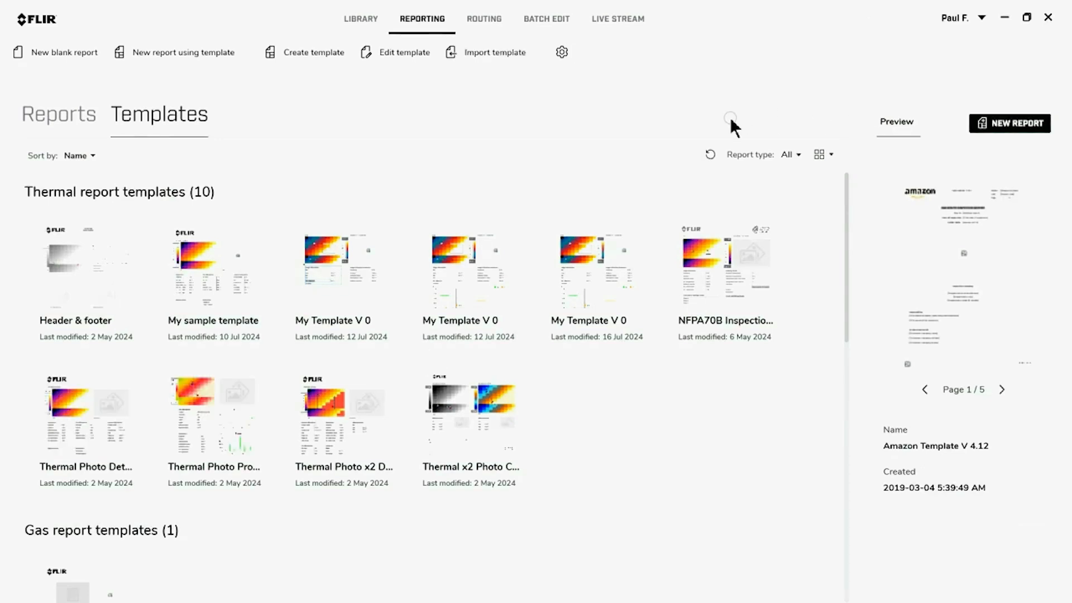
left_click(560, 51)
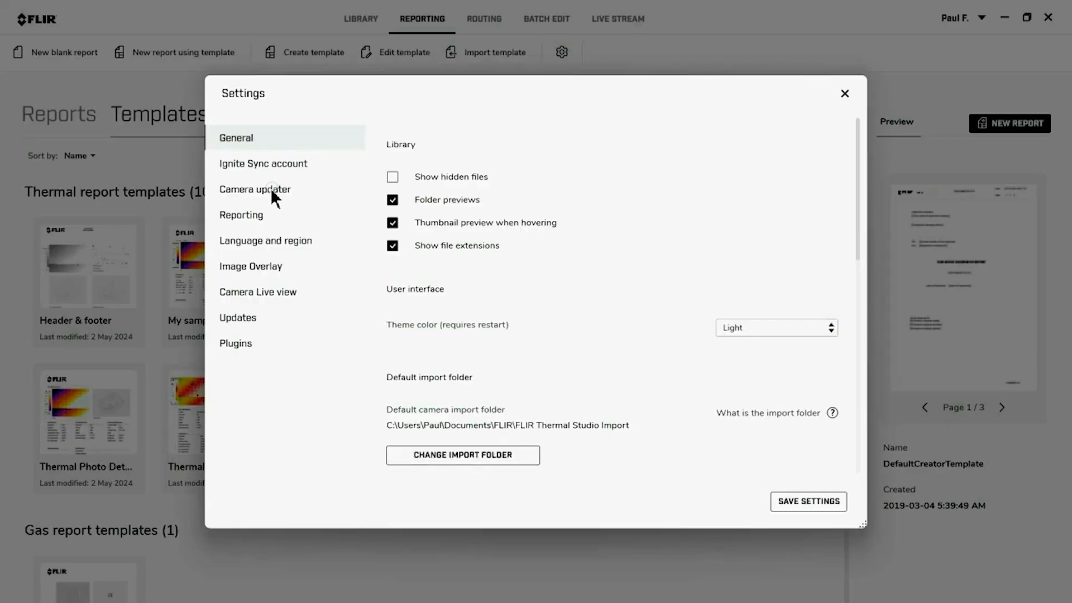
left_click(248, 210)
left_click(392, 223)
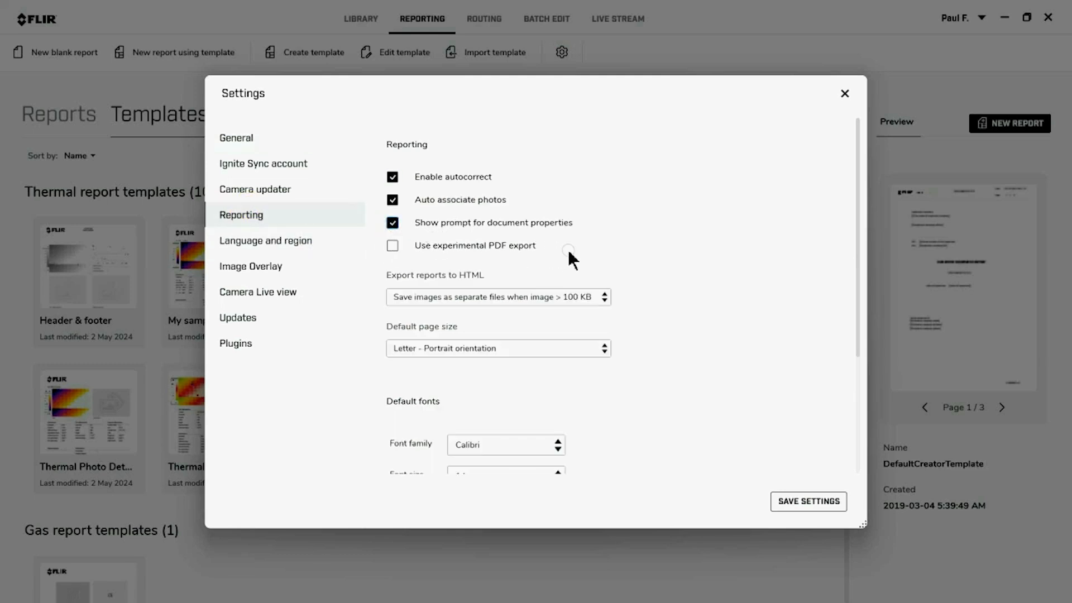
left_click(813, 506)
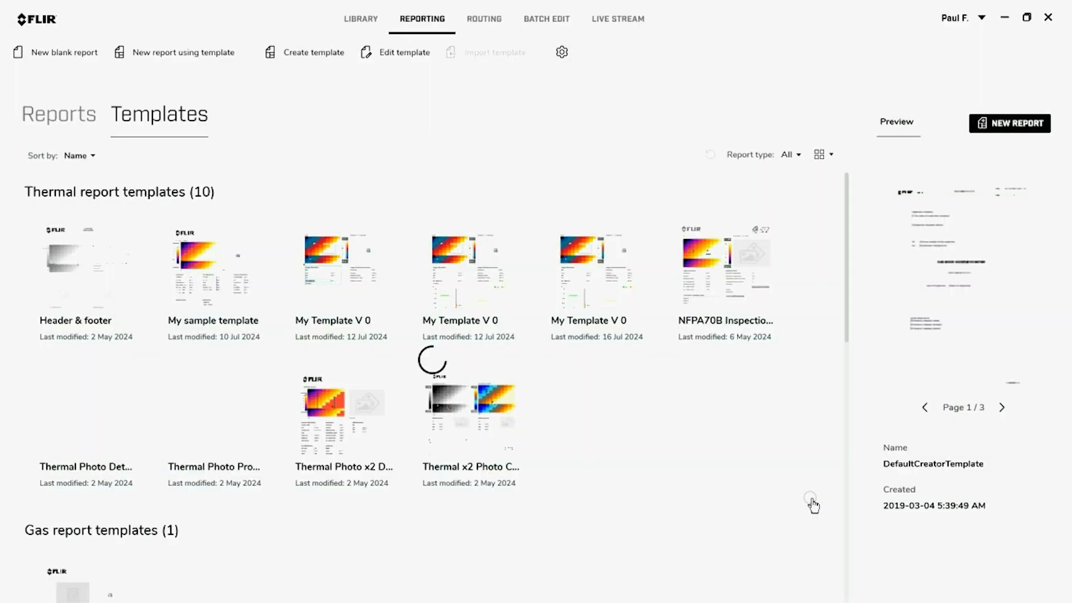
Start a report from My Template V 0.07 with images FLIR0051.jpg through FLIR0078.jpg
double_click(609, 263)
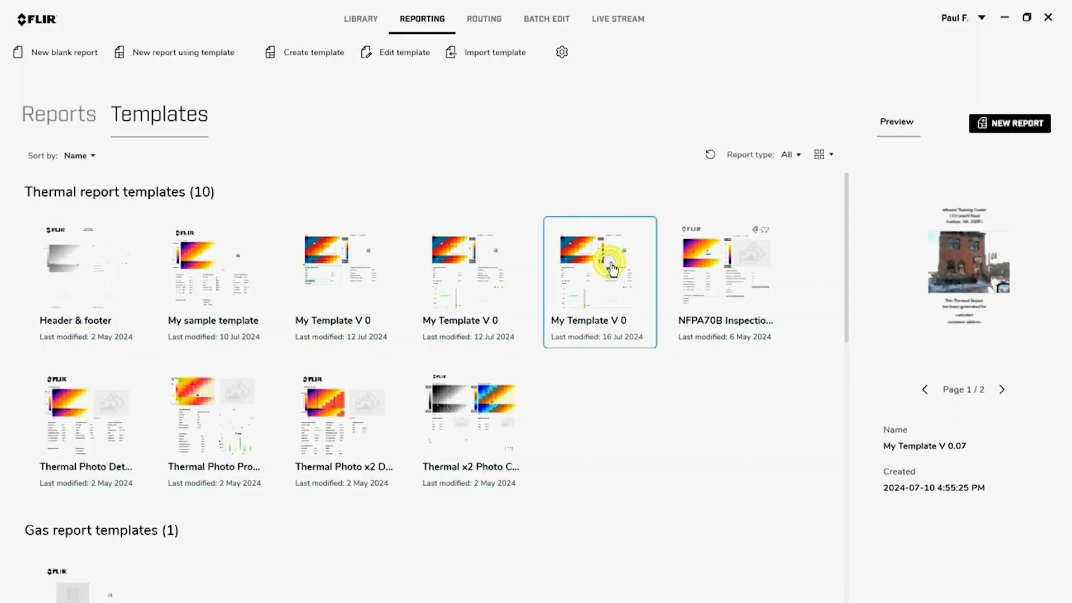
left_click(136, 184)
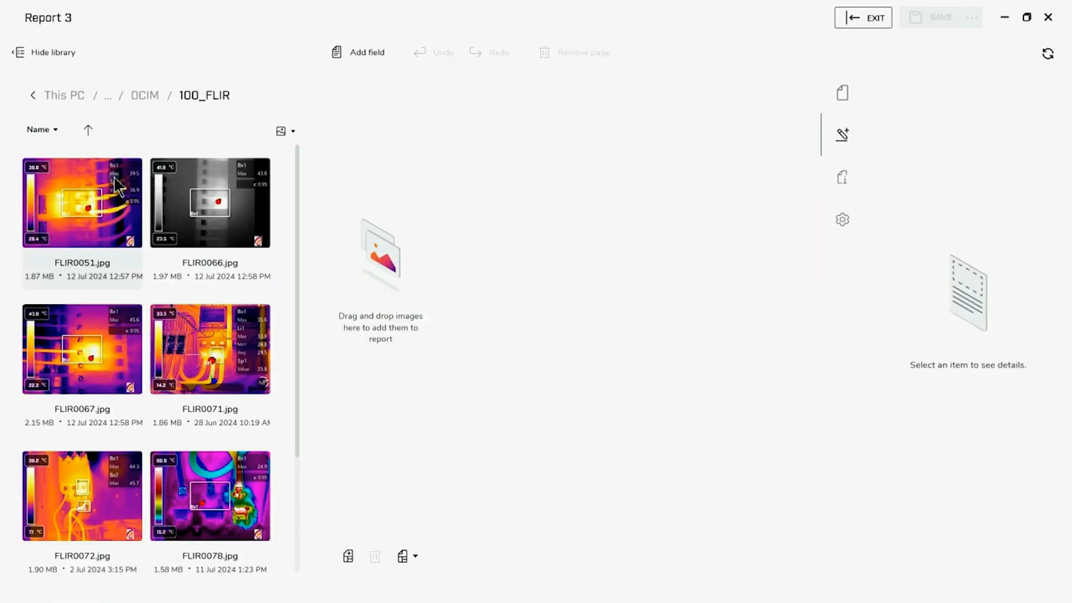
left_click(219, 485, "shift")
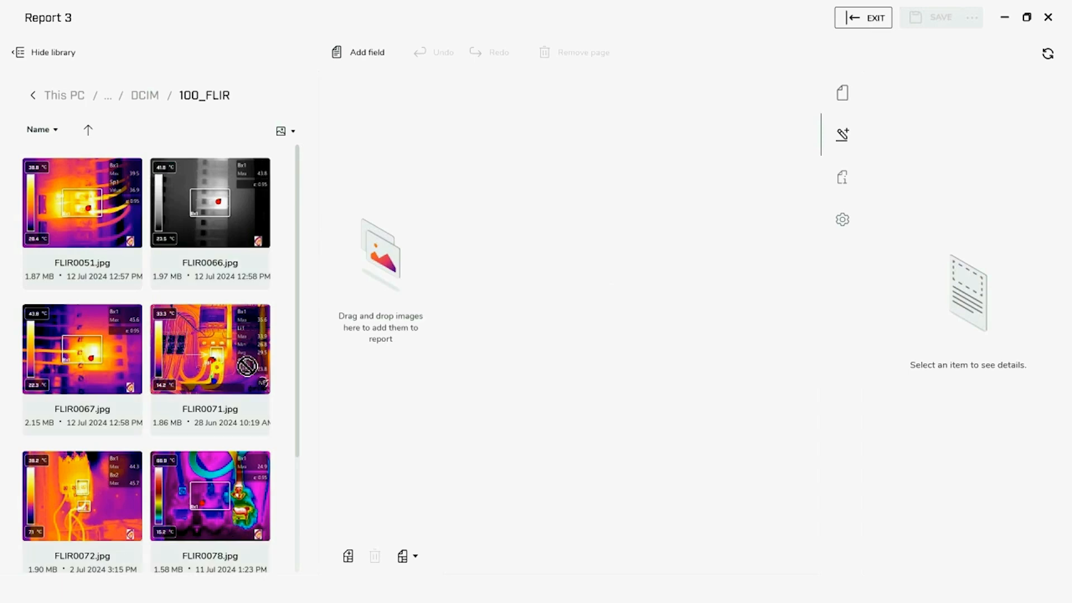
left_click_drag(215, 359, 358, 355)
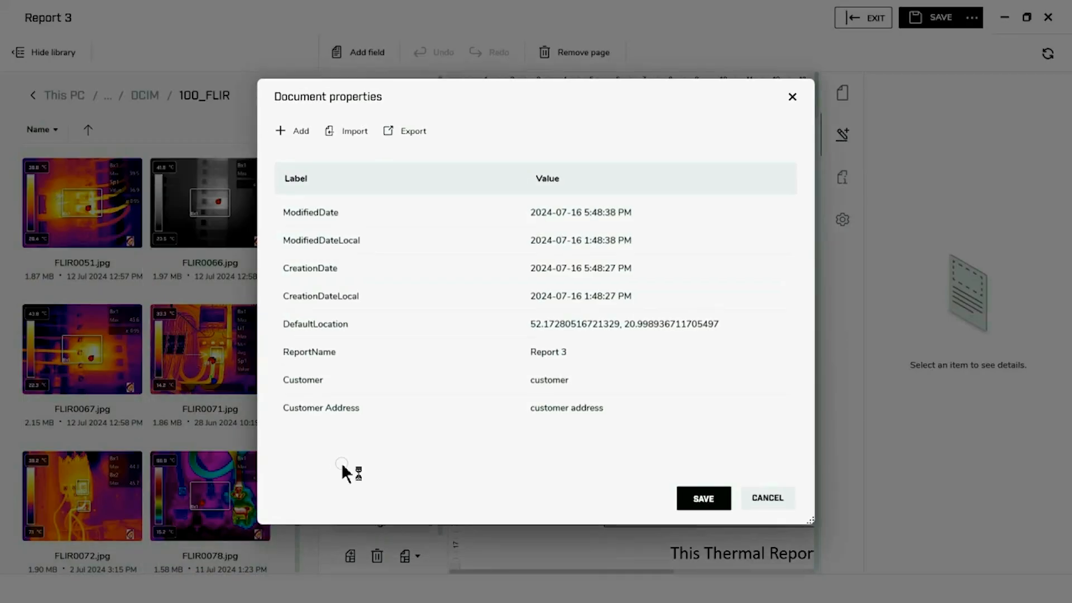
Set Customer to 'Teleydne FLIR', fill in the customer address, and save the properties
left_click(528, 378)
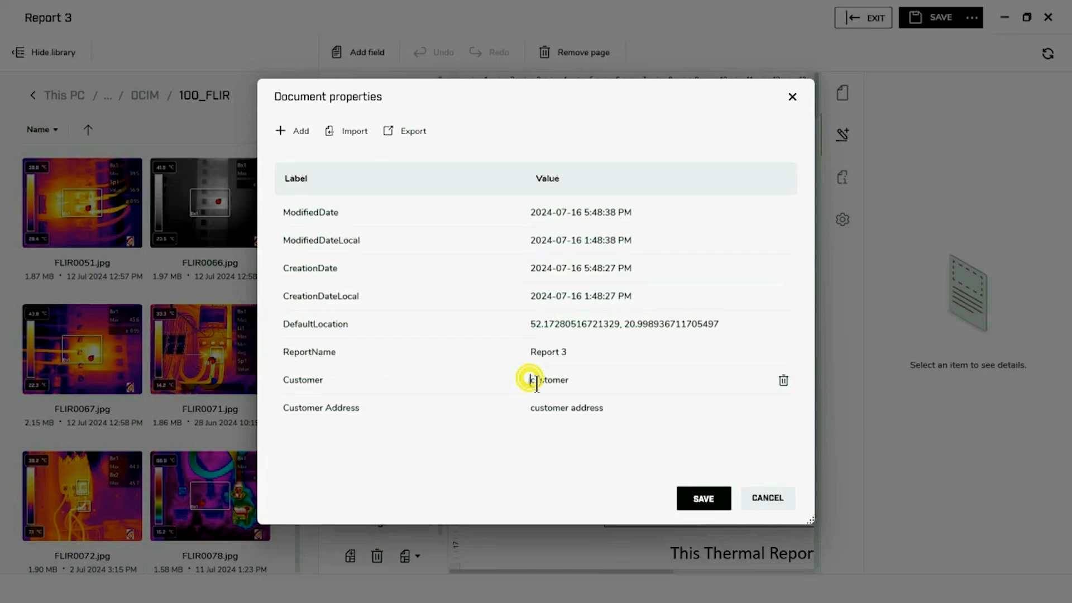
double_click(581, 388)
type("Teleydne FLIR")
left_click_drag(612, 407, 511, 408)
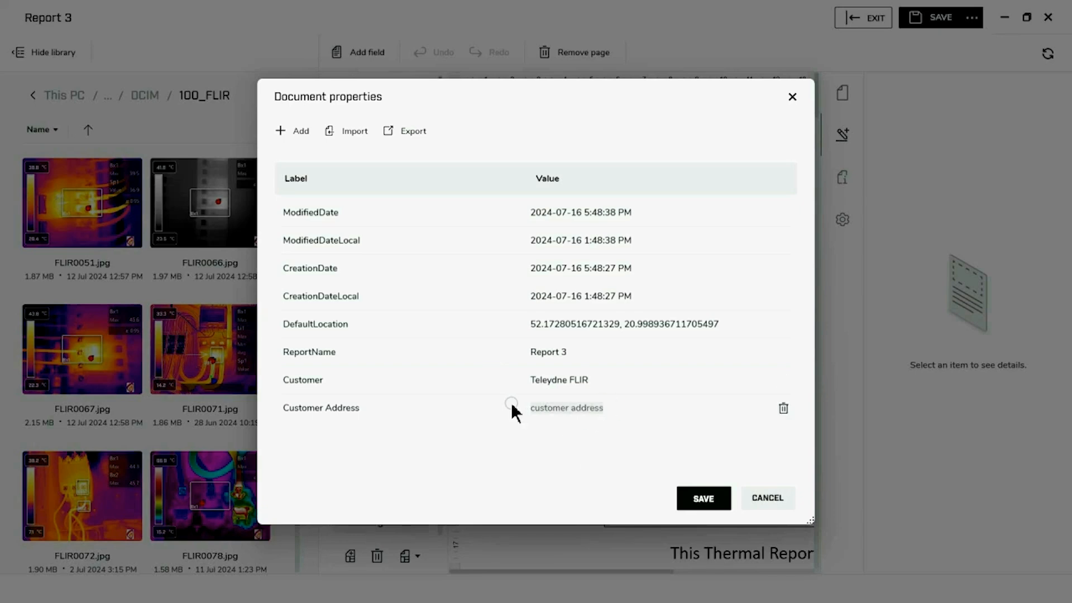
type("Nas")
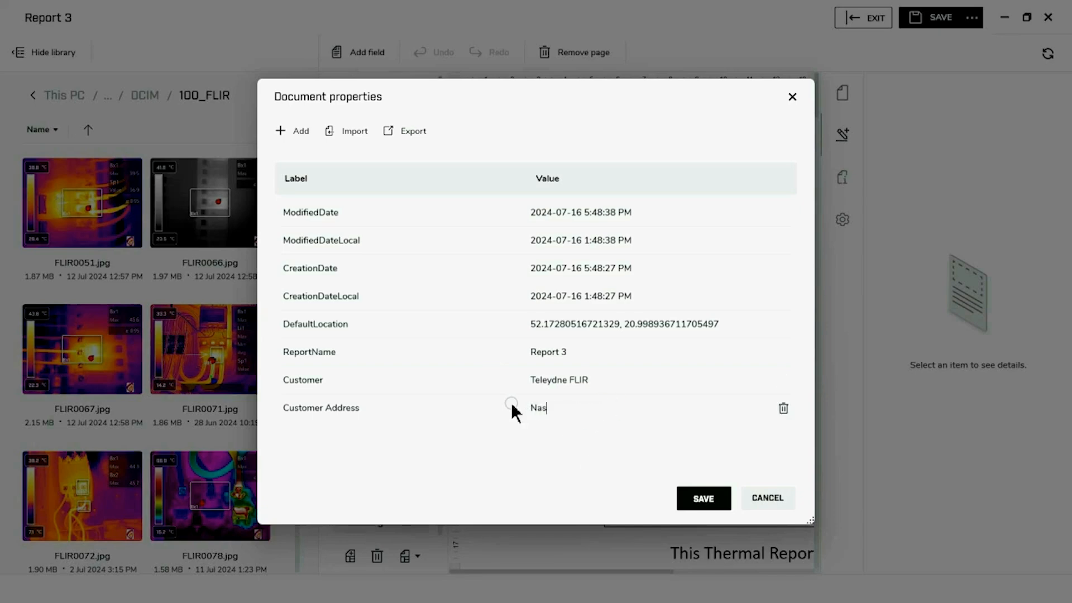
type("hua,NH")
left_click(702, 503)
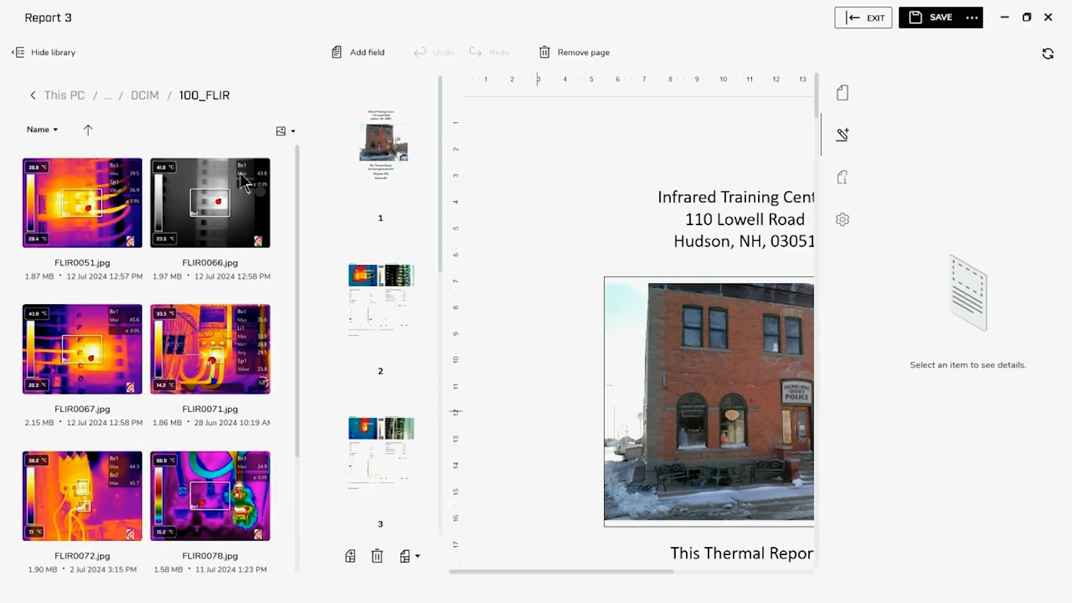
Hide the image library and scroll down the cover page
left_click(59, 52)
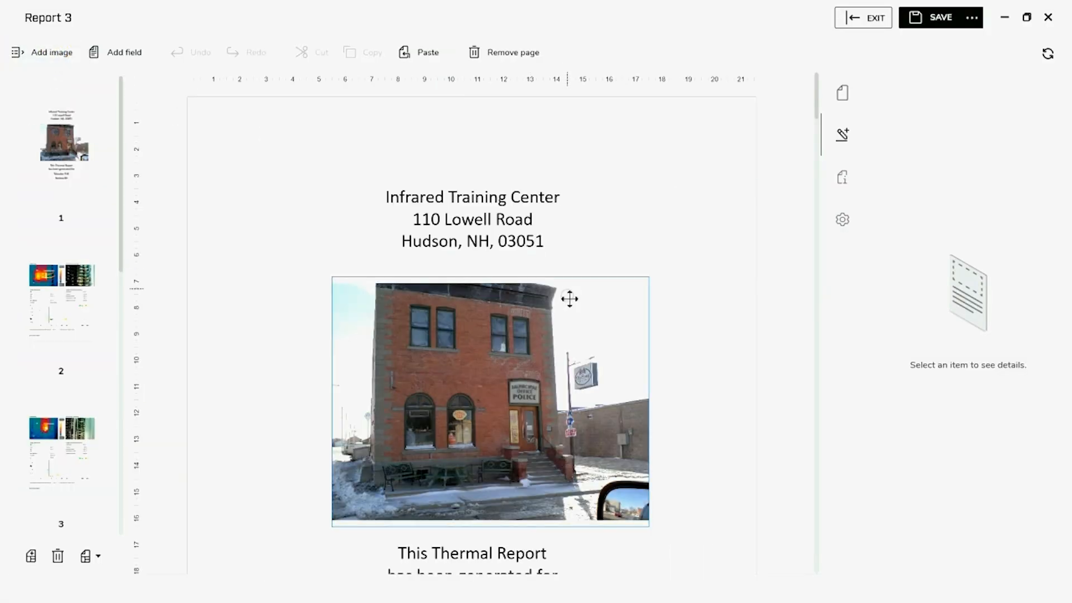
scroll(569, 299, "down", 3)
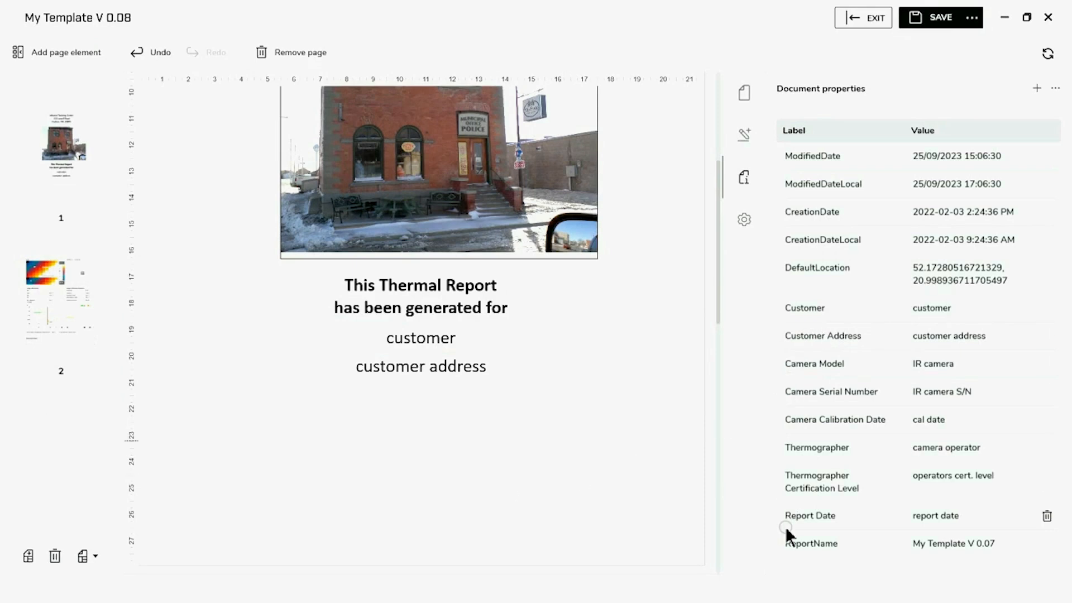
Add a text box at the page bottom with 26-pt, centred text
left_click(83, 53)
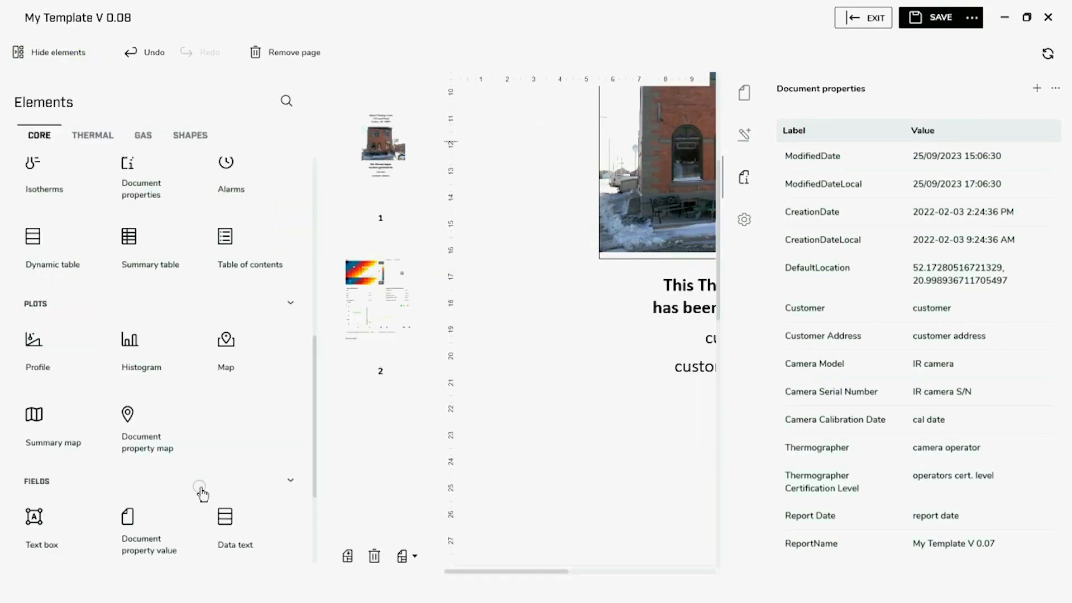
left_click(51, 522)
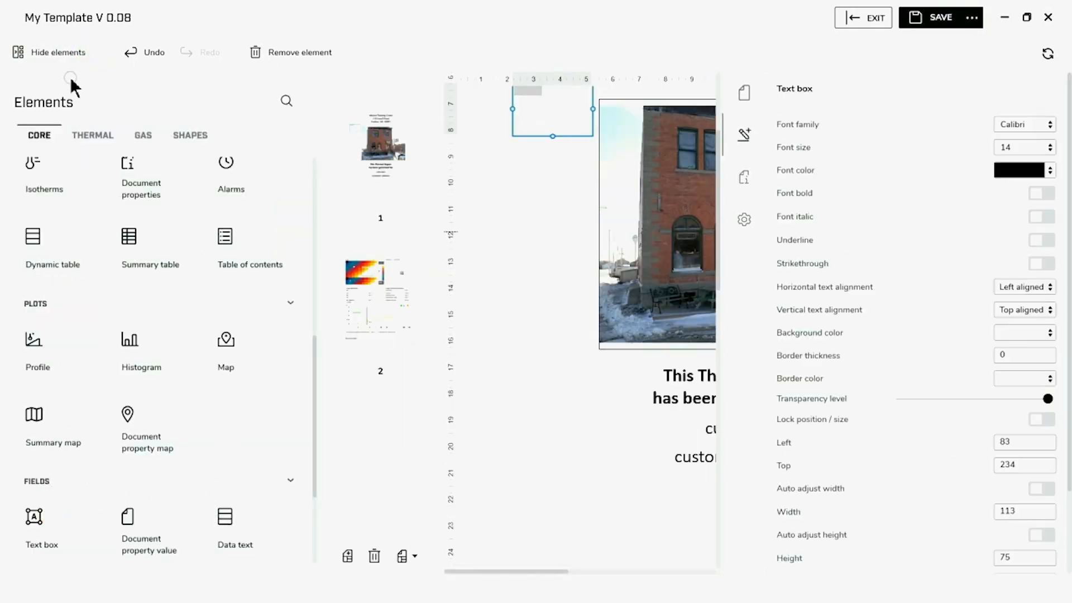
left_click(39, 54)
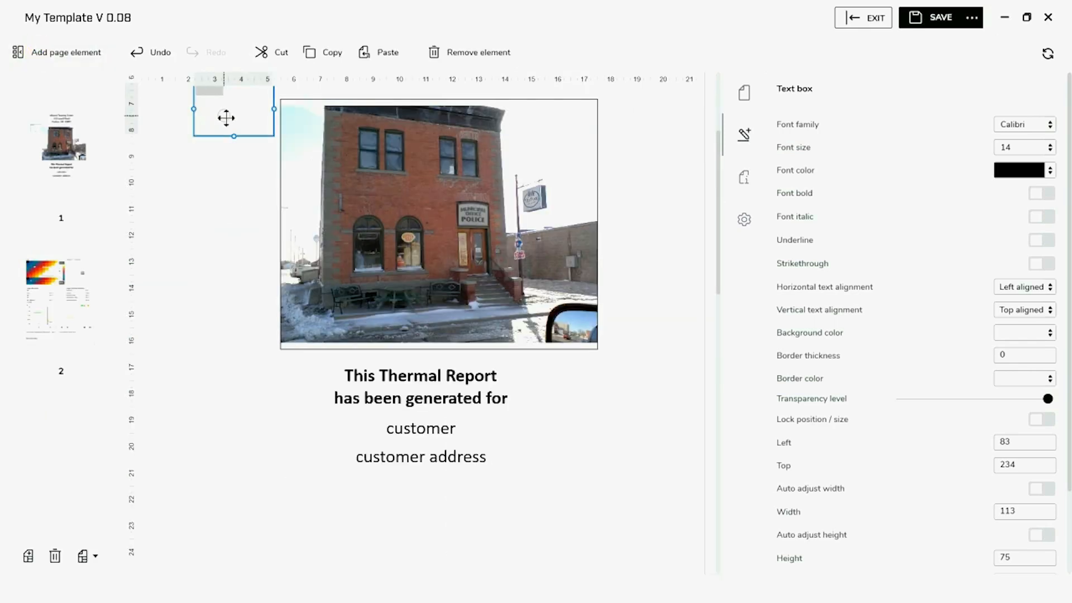
left_click_drag(225, 117, 703, 495)
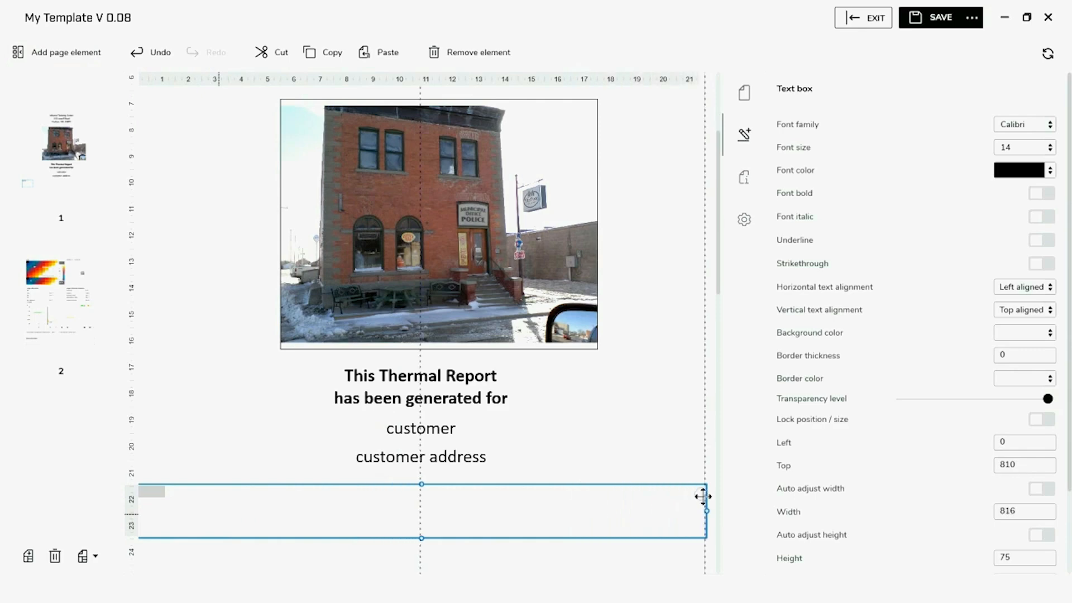
left_click(1047, 147)
left_click(1020, 304)
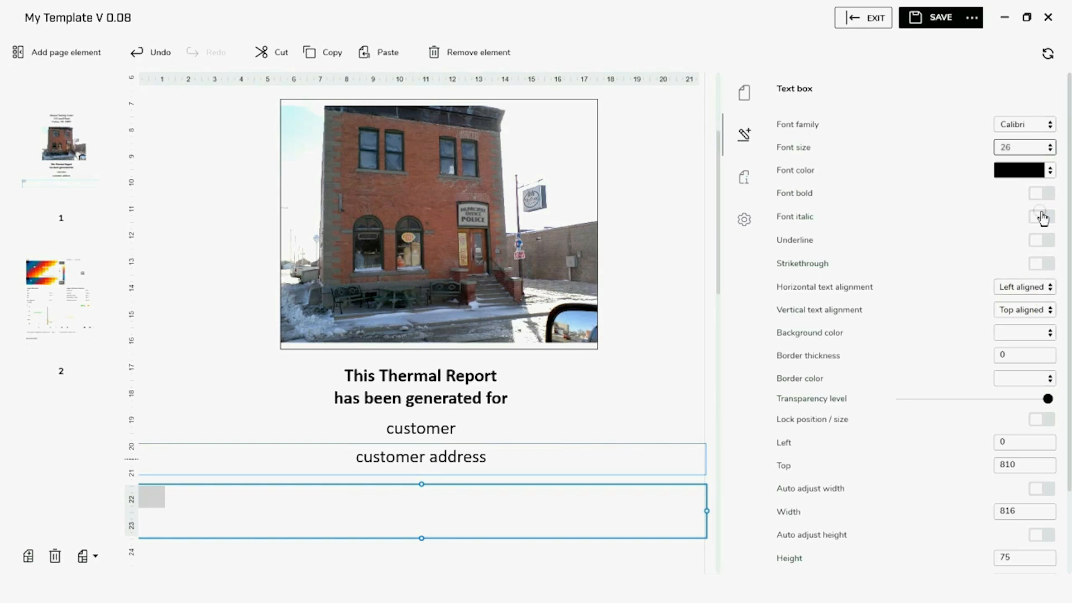
left_click(1048, 171)
left_click(1048, 171)
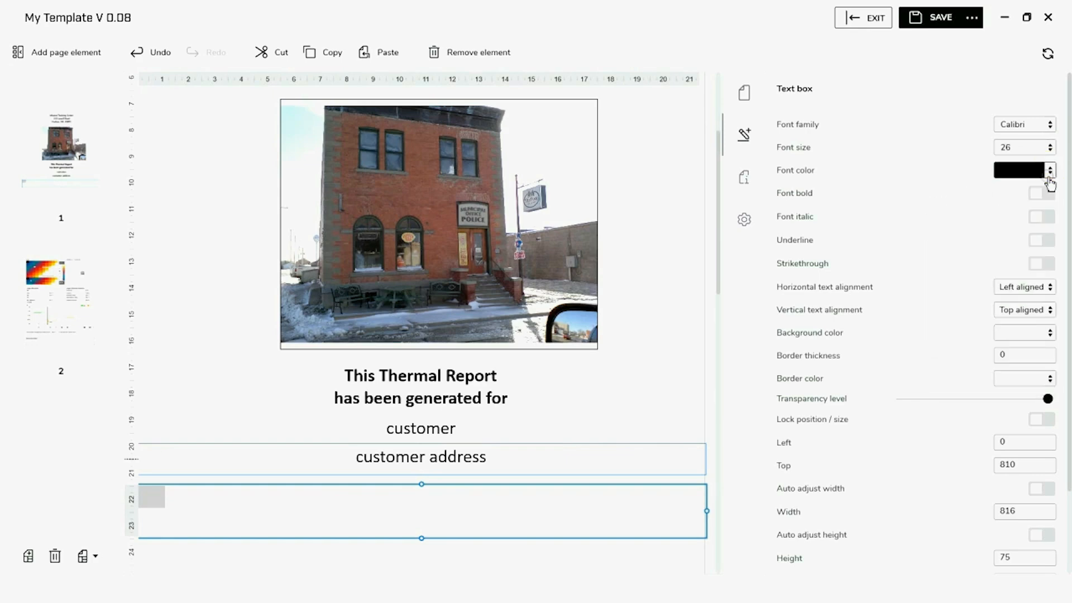
left_click(1046, 287)
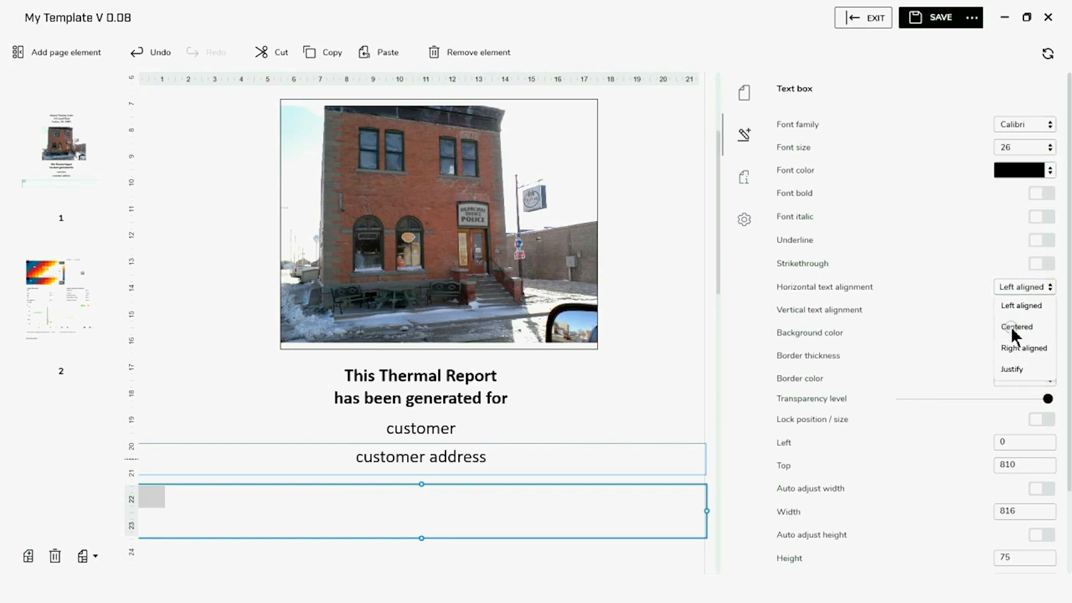
left_click(1013, 328)
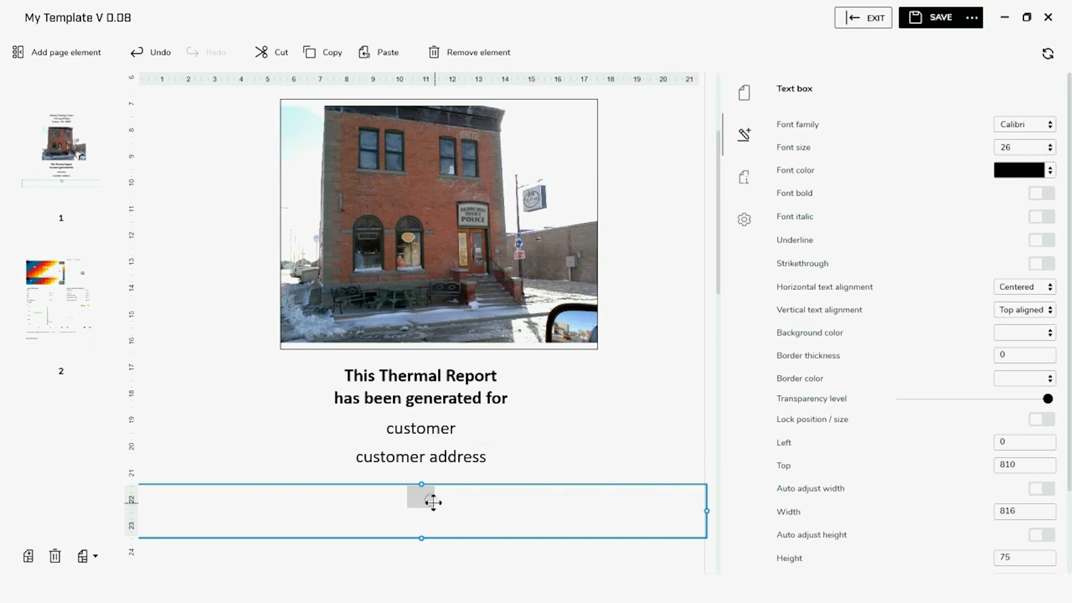
Type 'Report Date' in the text box and shrink its height to 46
left_click(428, 498)
type("Rec")
key("BackSpace")
type("port ")
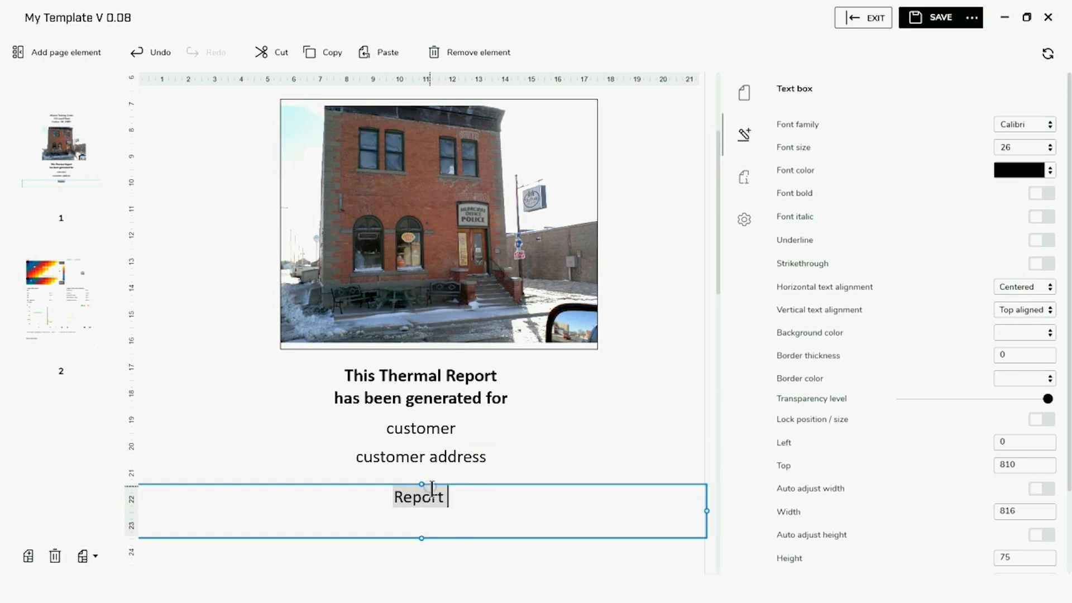
type("Date")
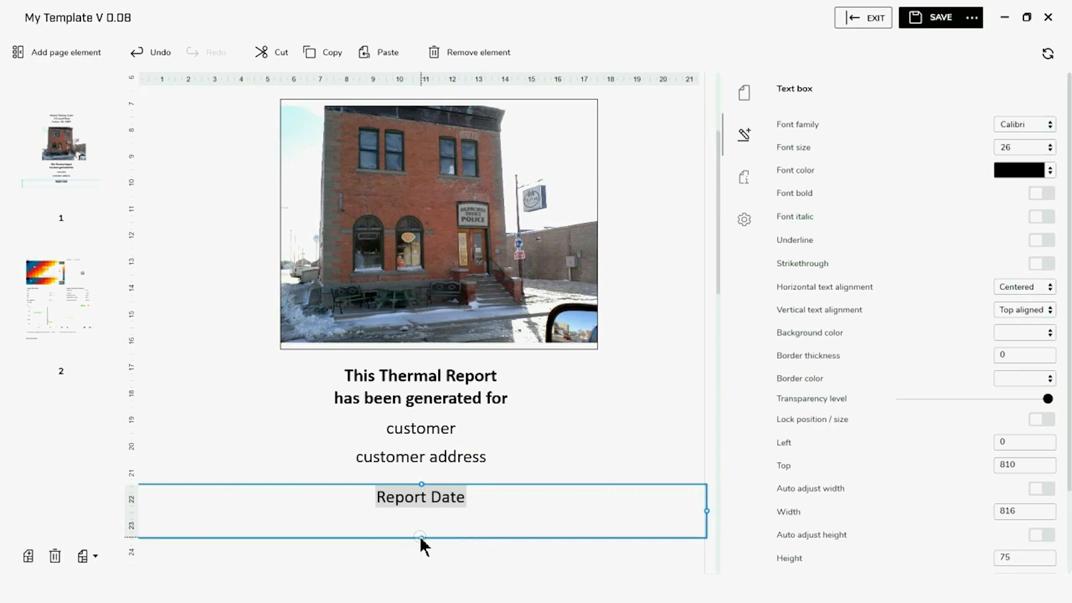
left_click(404, 554)
left_click(417, 526)
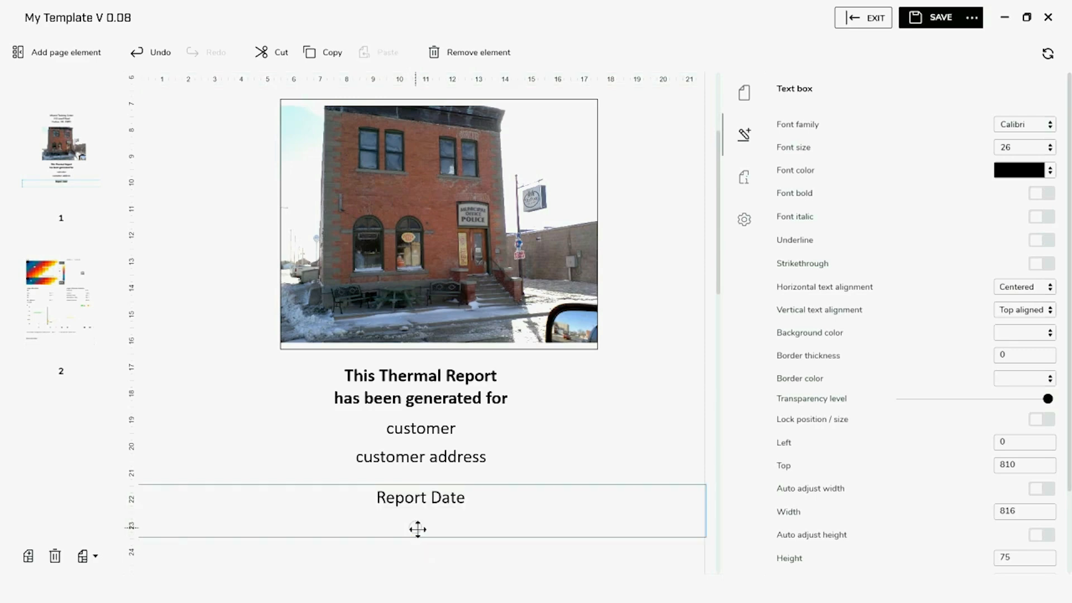
left_click_drag(418, 537, 427, 520)
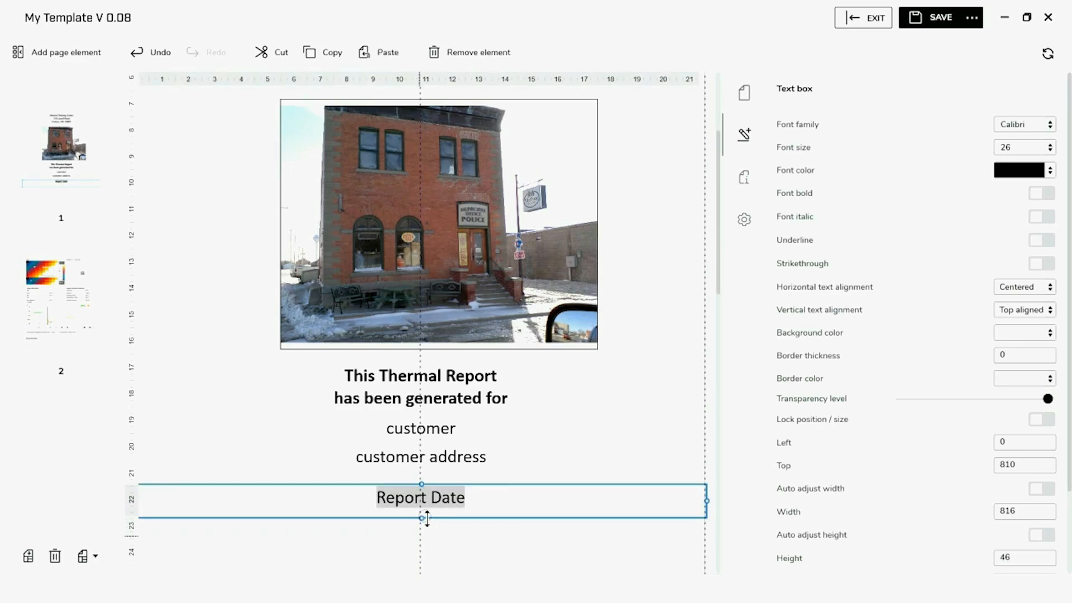
Add a document property value field at the page bottom bound to Report Date
left_click(74, 53)
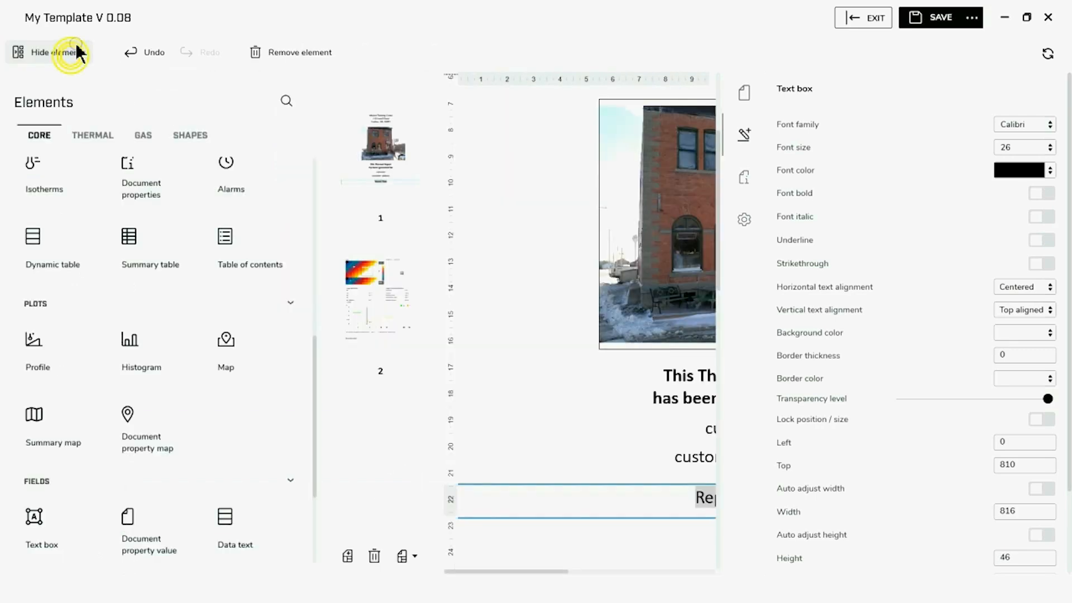
left_click(158, 546)
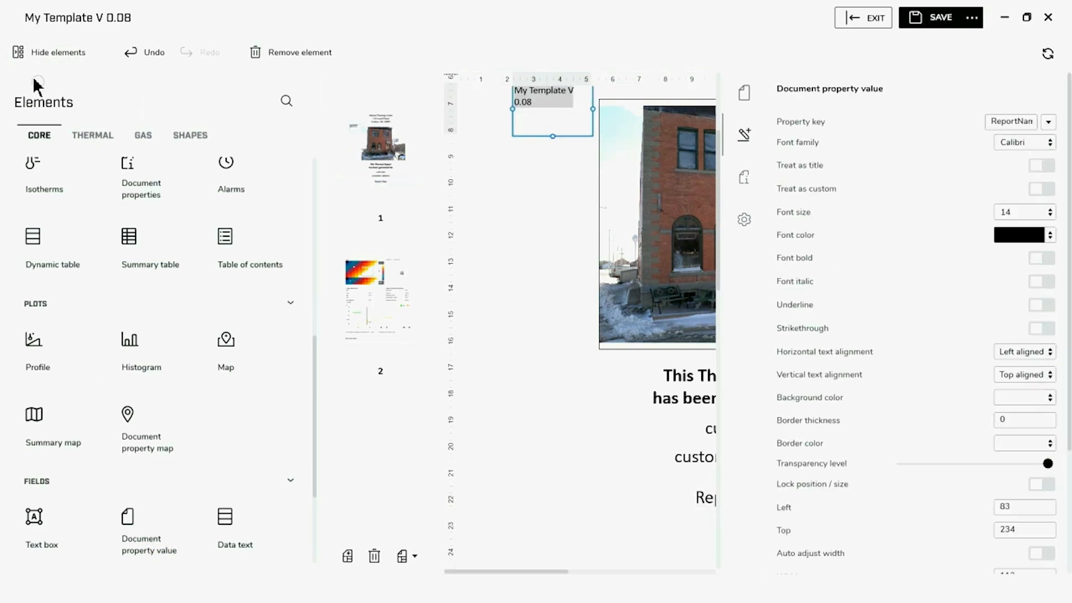
left_click(17, 53)
left_click_drag(241, 106, 705, 544)
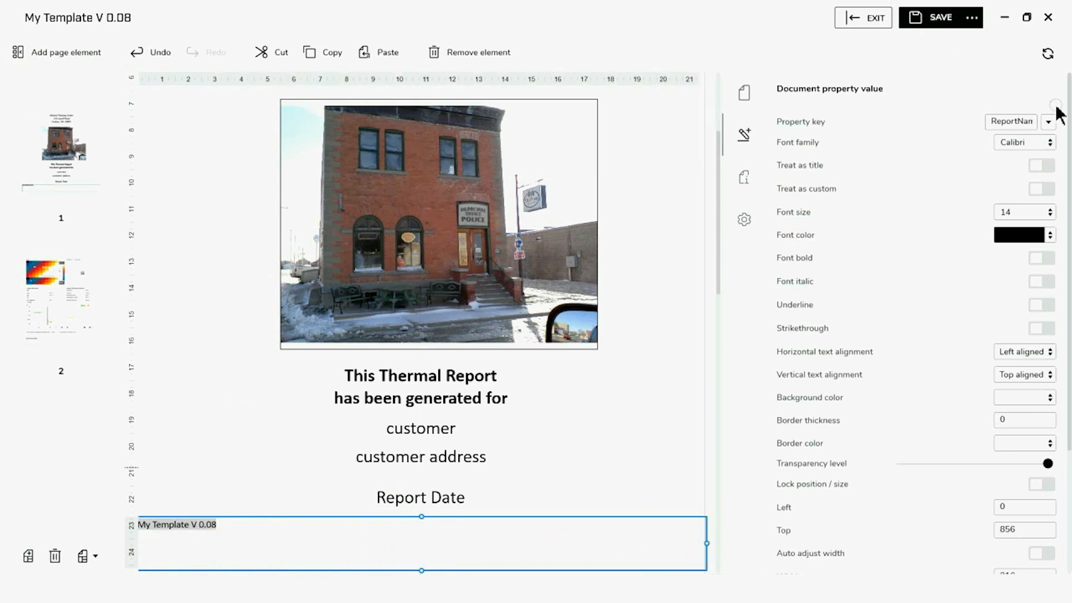
left_click(1047, 122)
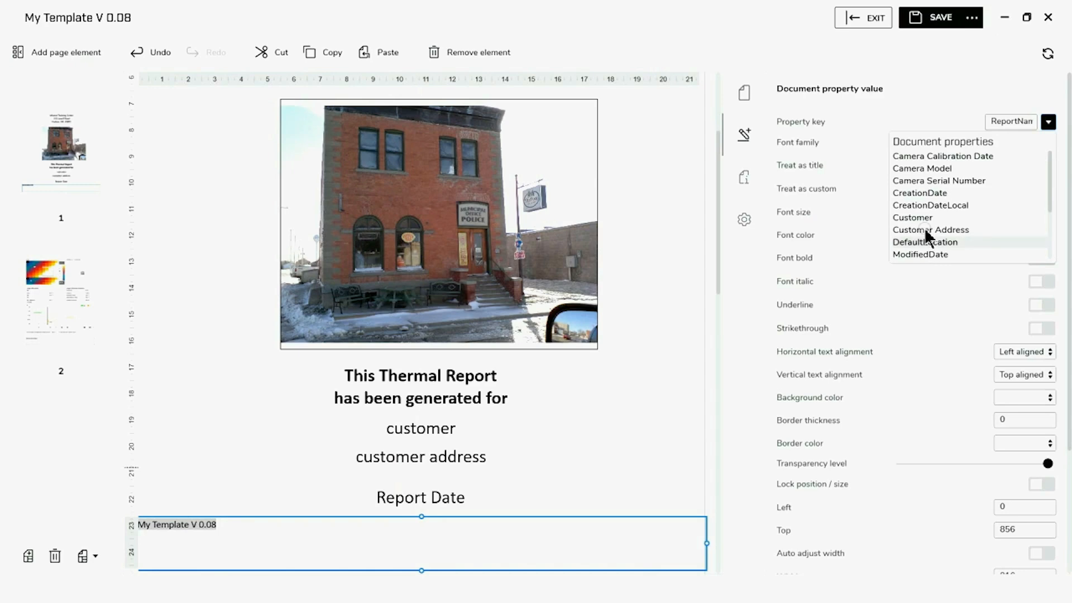
scroll(927, 228, "down", 2)
left_click(937, 208)
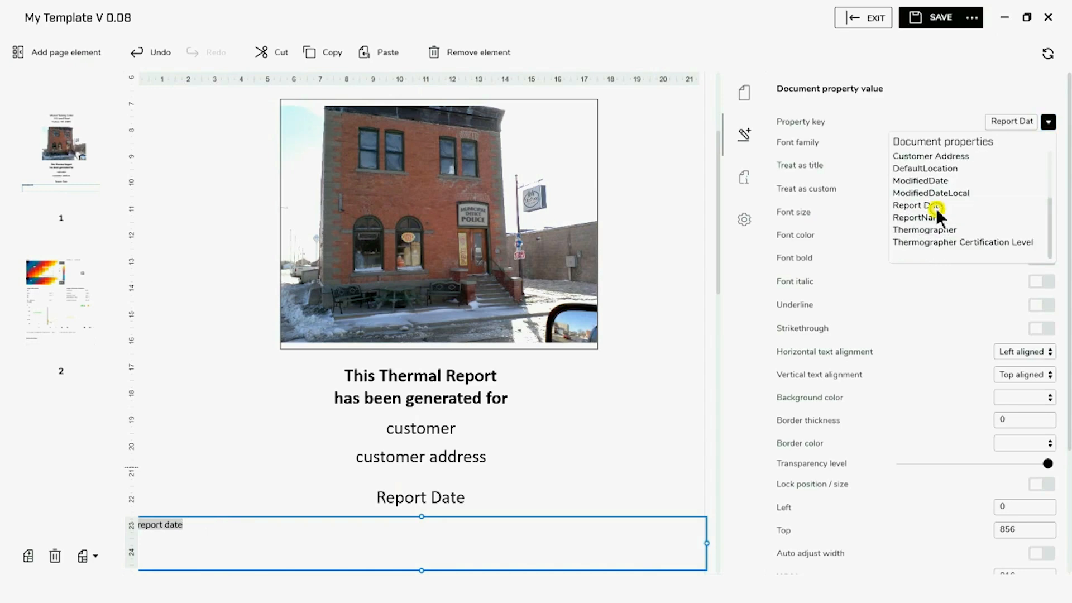
left_click(964, 319)
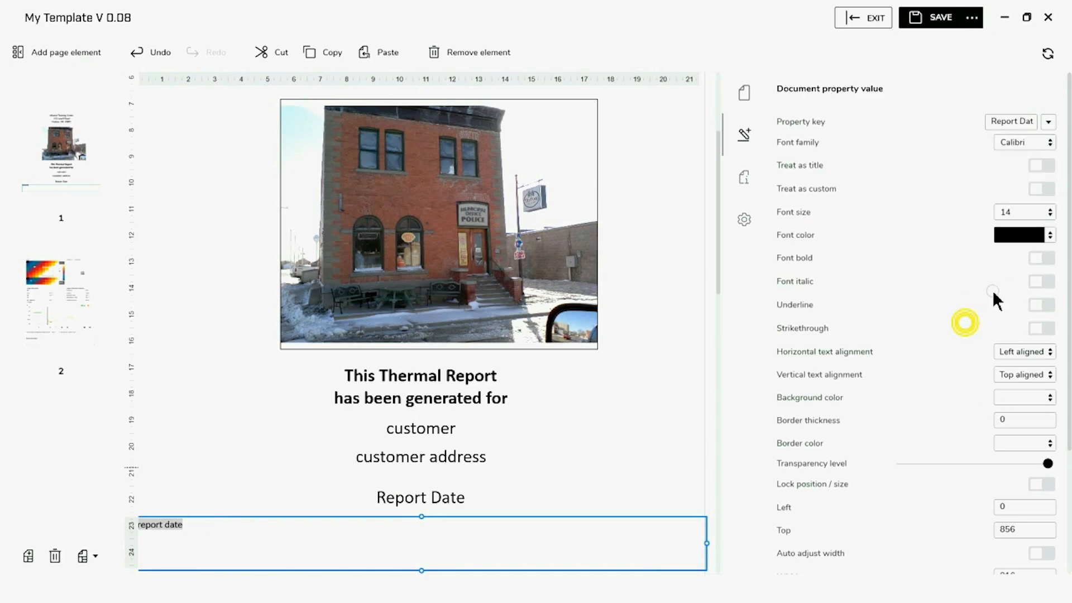
Make the Report Date field 26 pt and centred, with a shorter box
left_click(1048, 212)
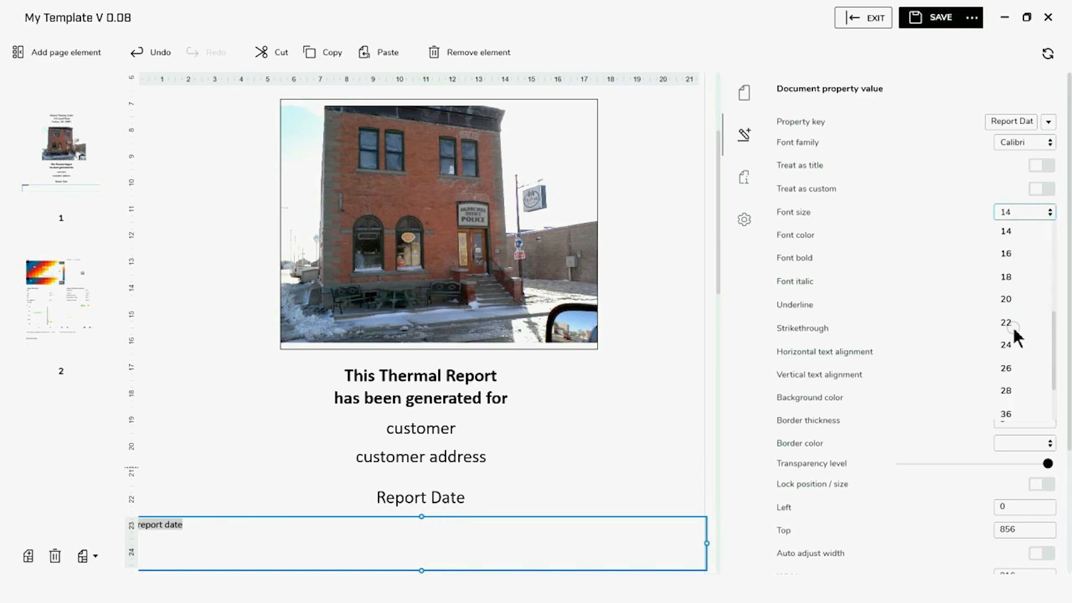
left_click(1008, 370)
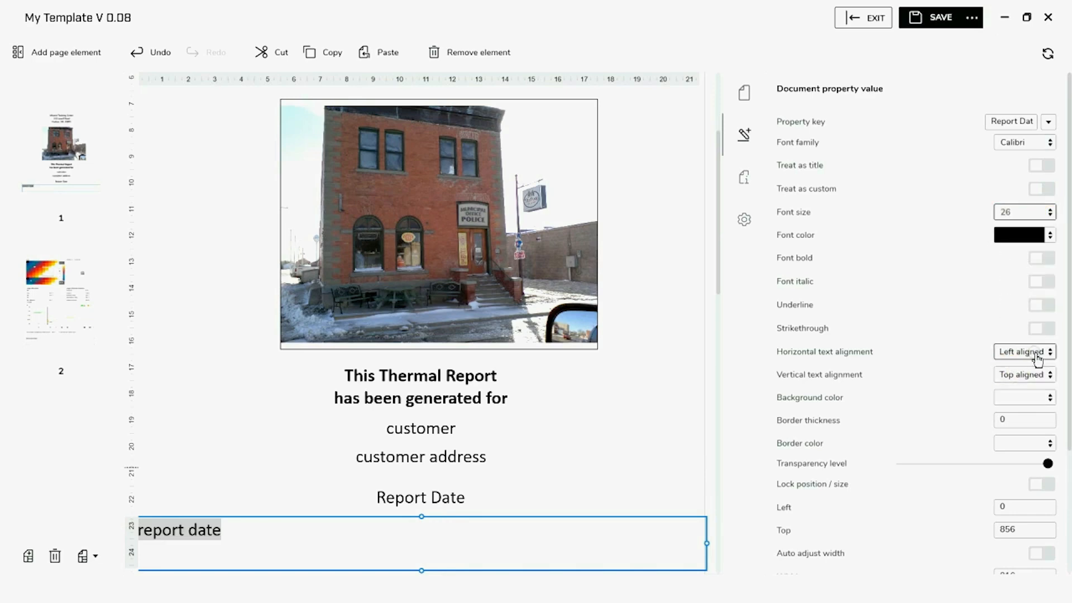
left_click(1034, 353)
left_click(1013, 391)
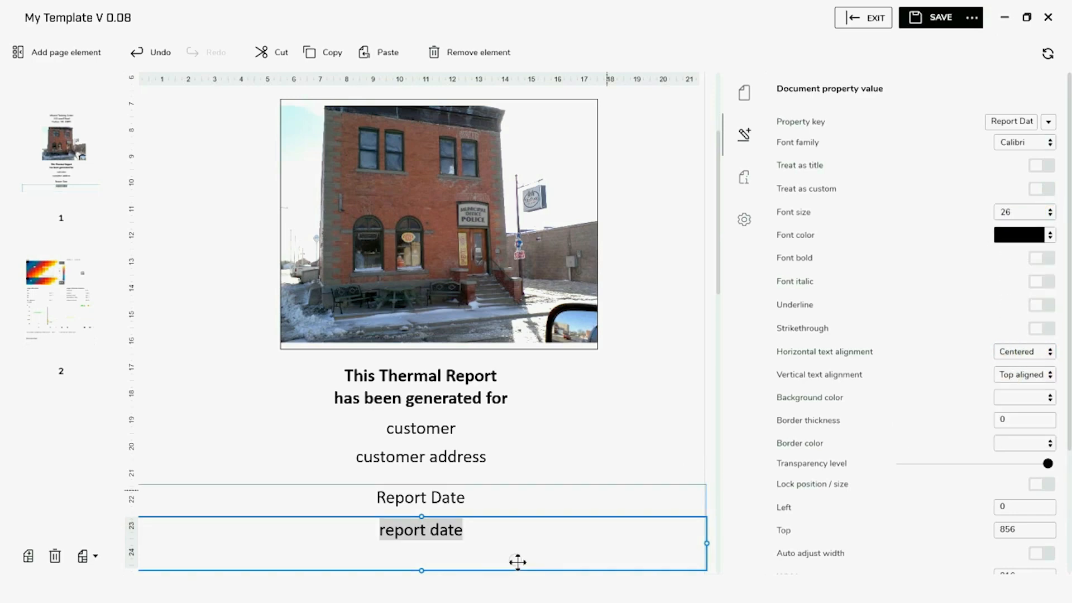
left_click_drag(422, 570, 426, 545)
left_click(440, 563)
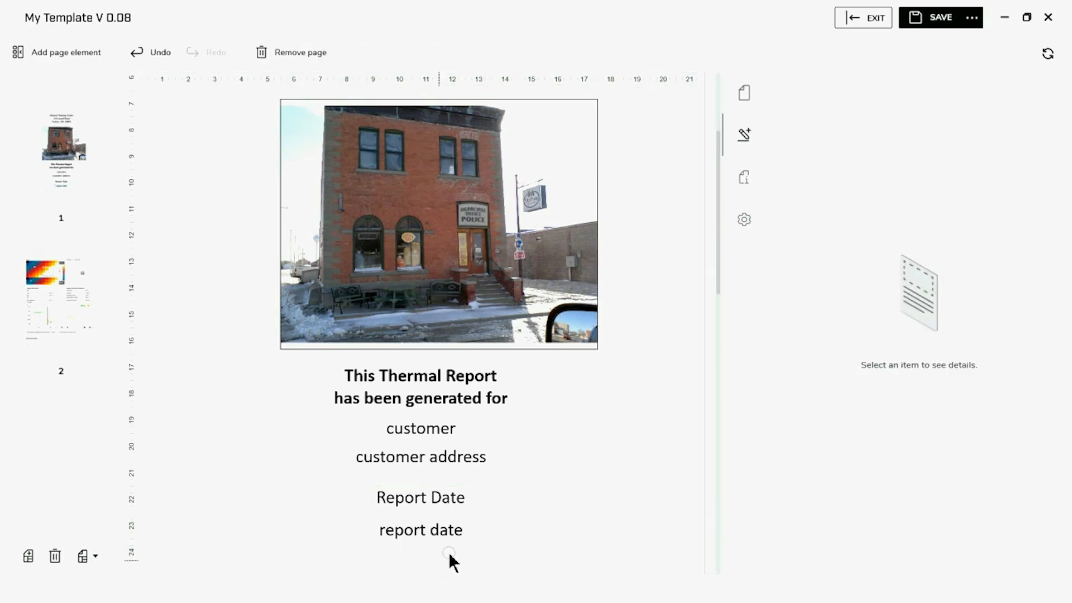
Make the 'Report Date' label bold
left_click(408, 503)
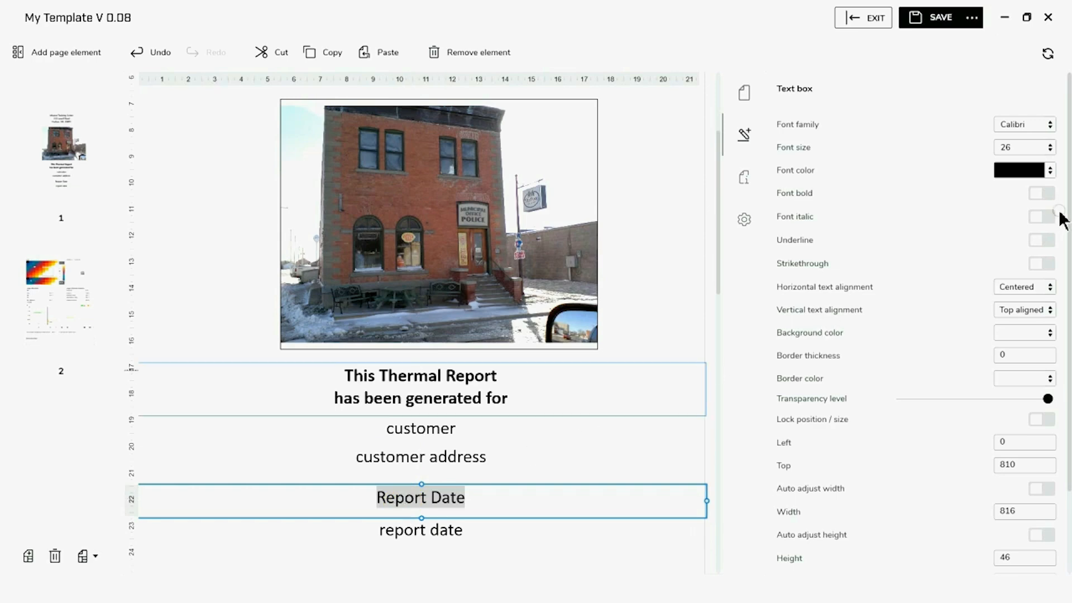
left_click(1042, 193)
left_click(598, 557)
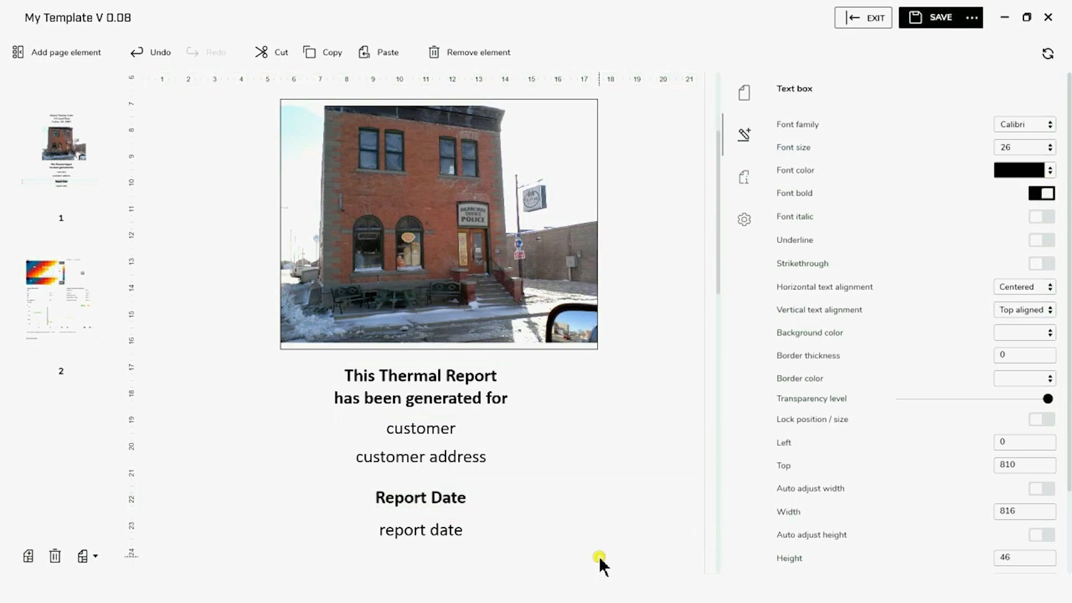
scroll(599, 556, "up", 3)
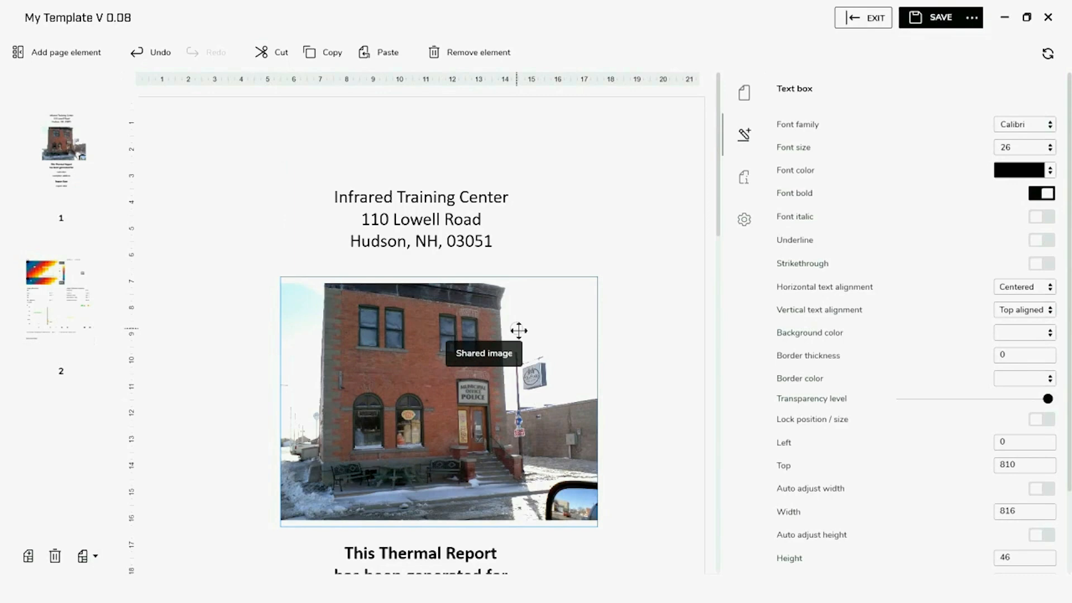
Add a logo image box, move it to the top of the page, and shrink it
left_click(63, 53)
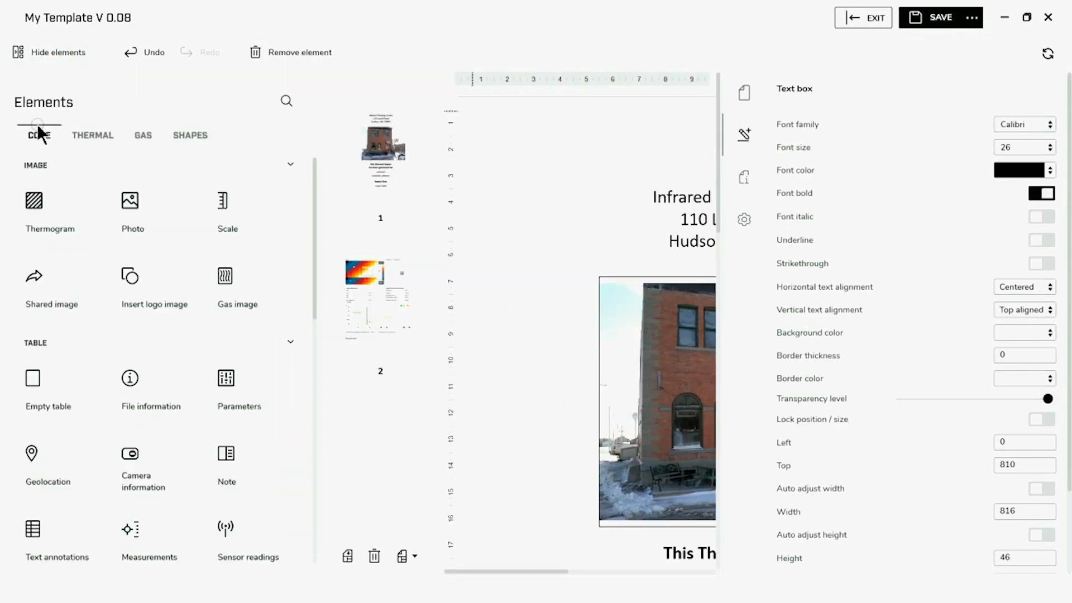
left_click(151, 315)
left_click(49, 52)
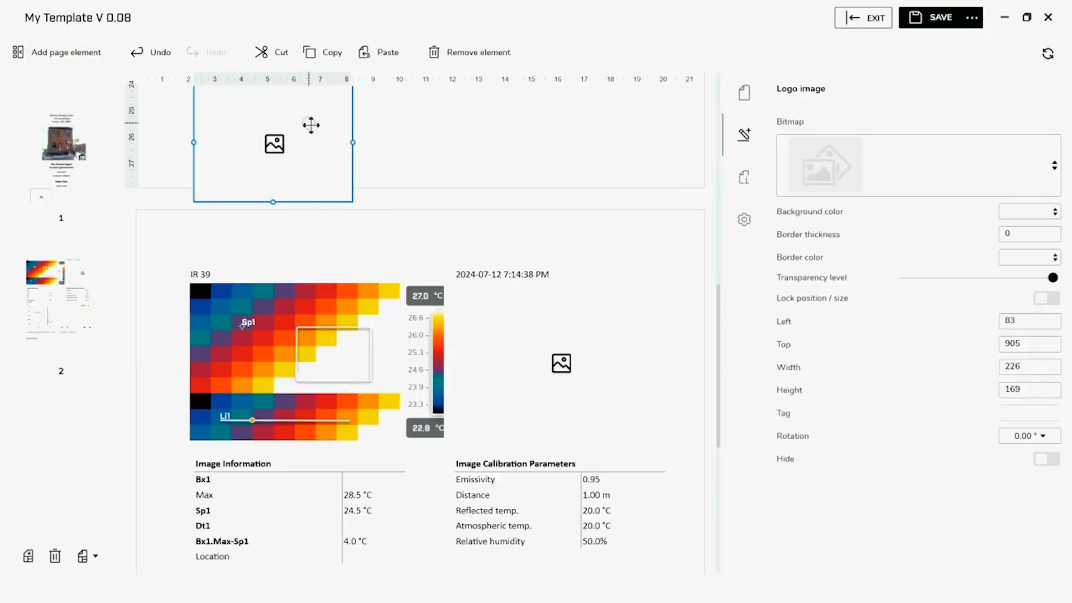
scroll(438, 127, "up", 3)
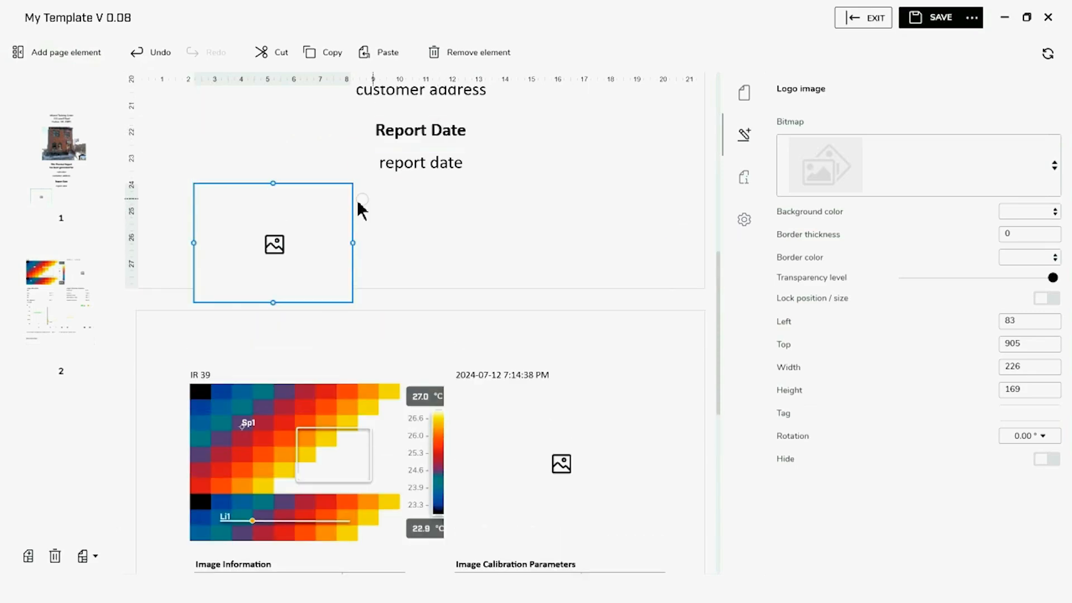
left_click_drag(300, 232, 302, 178)
scroll(412, 193, "up", 7)
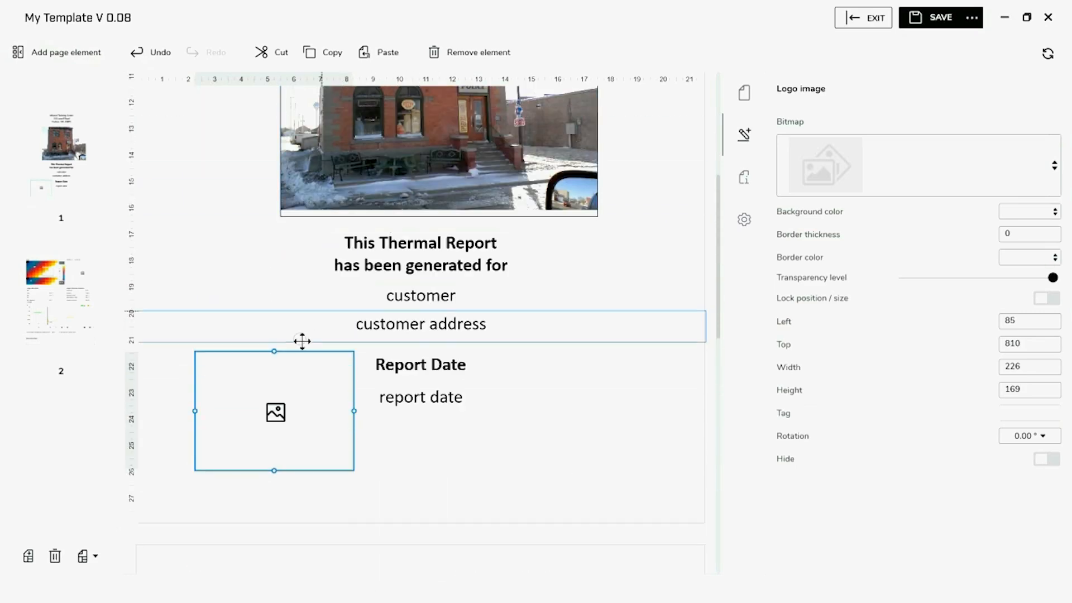
left_click_drag(283, 401, 288, 277)
scroll(495, 311, "up", 9)
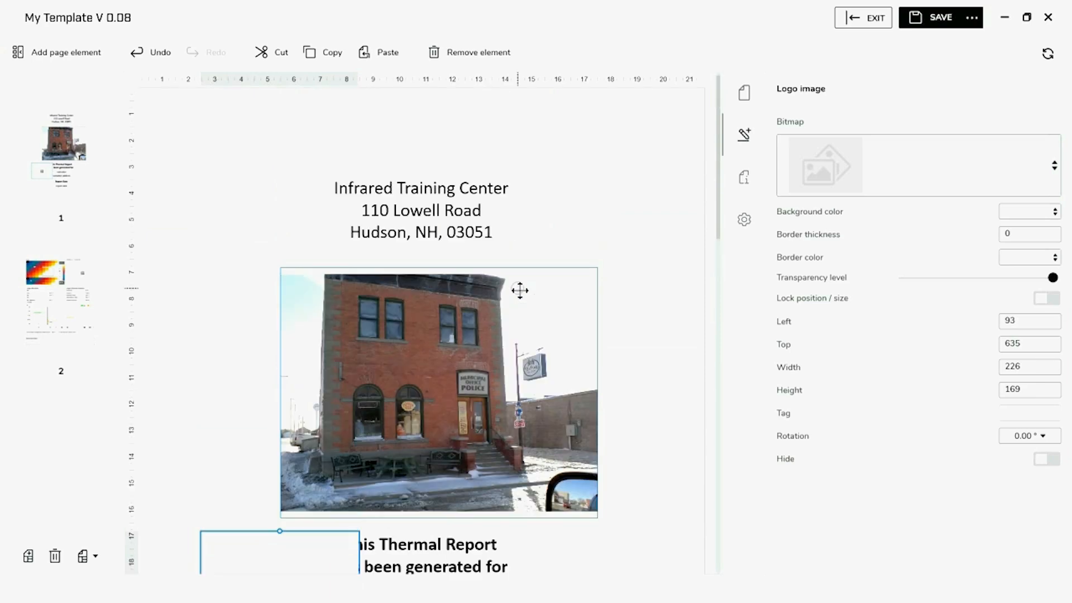
left_click_drag(319, 556, 463, 112)
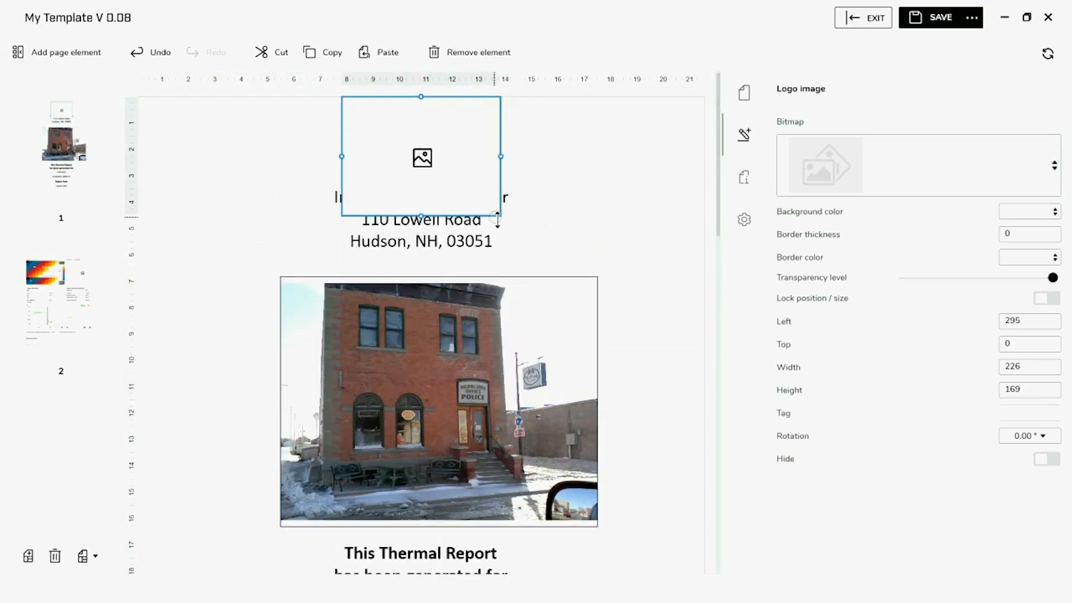
left_click_drag(498, 218, 461, 170)
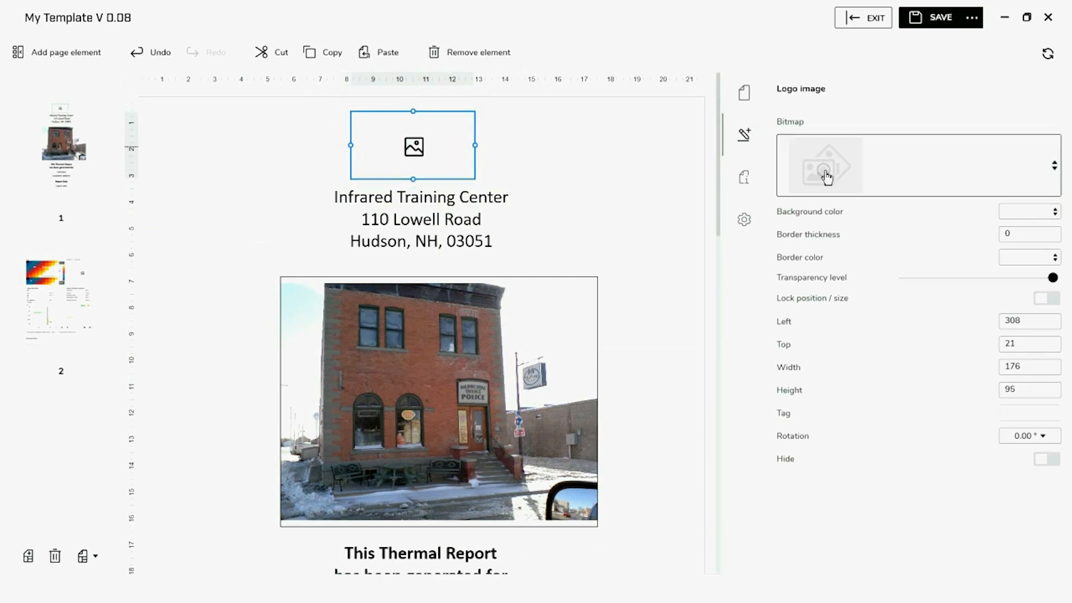
Load the ITC Logo file as the logo's bitmap
left_click(851, 177)
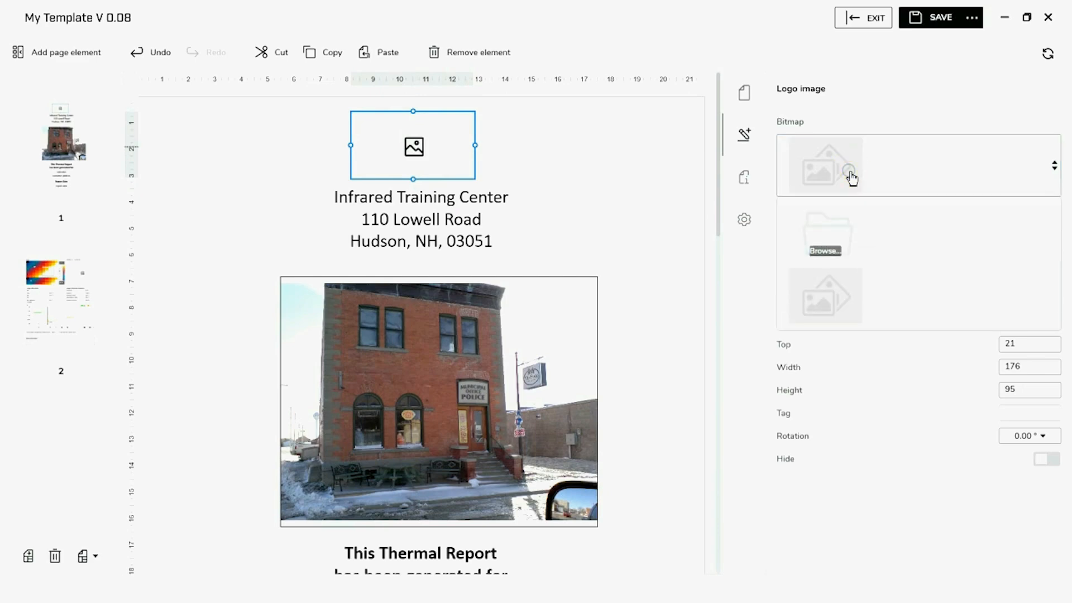
left_click(838, 234)
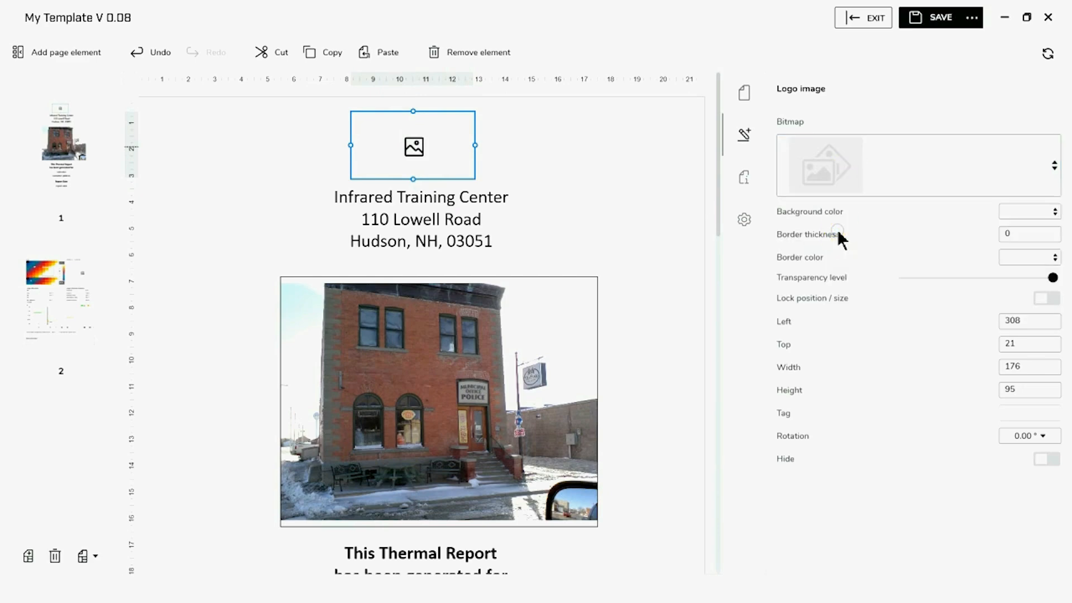
left_click(393, 131)
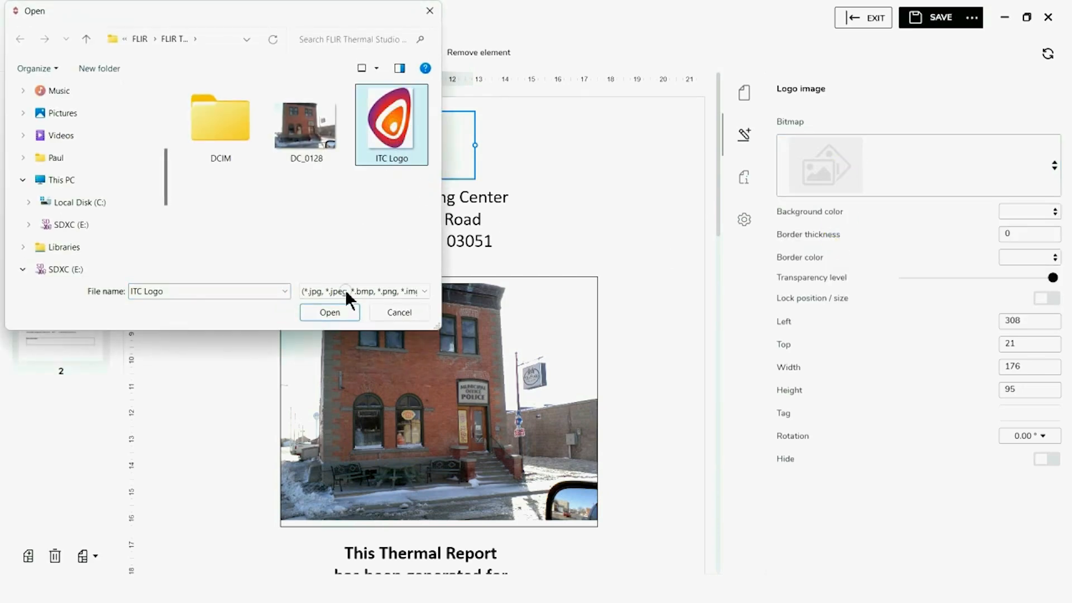
left_click(333, 312)
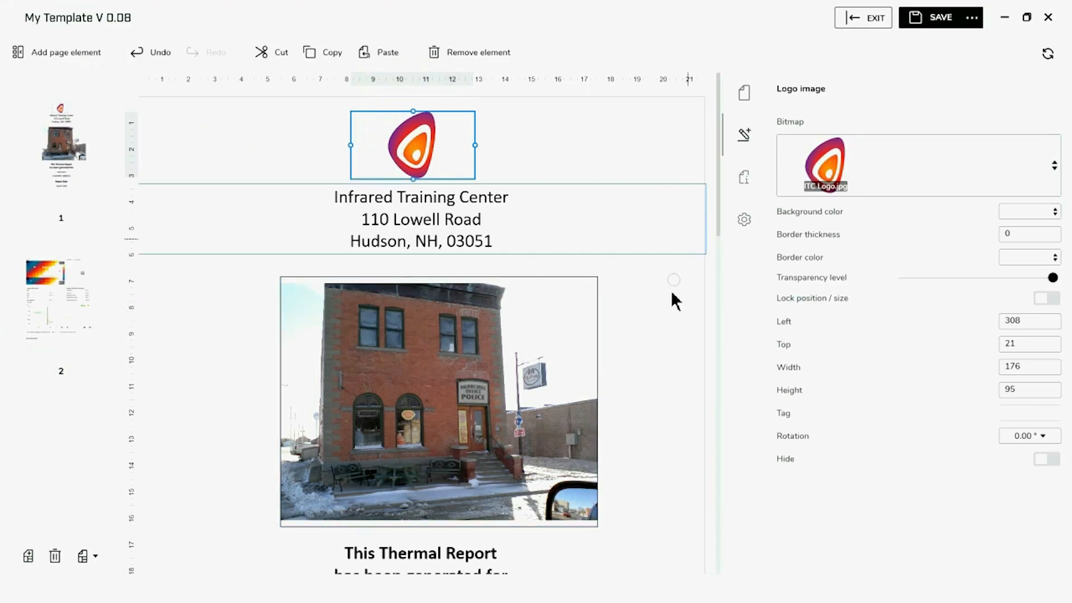
left_click(669, 314)
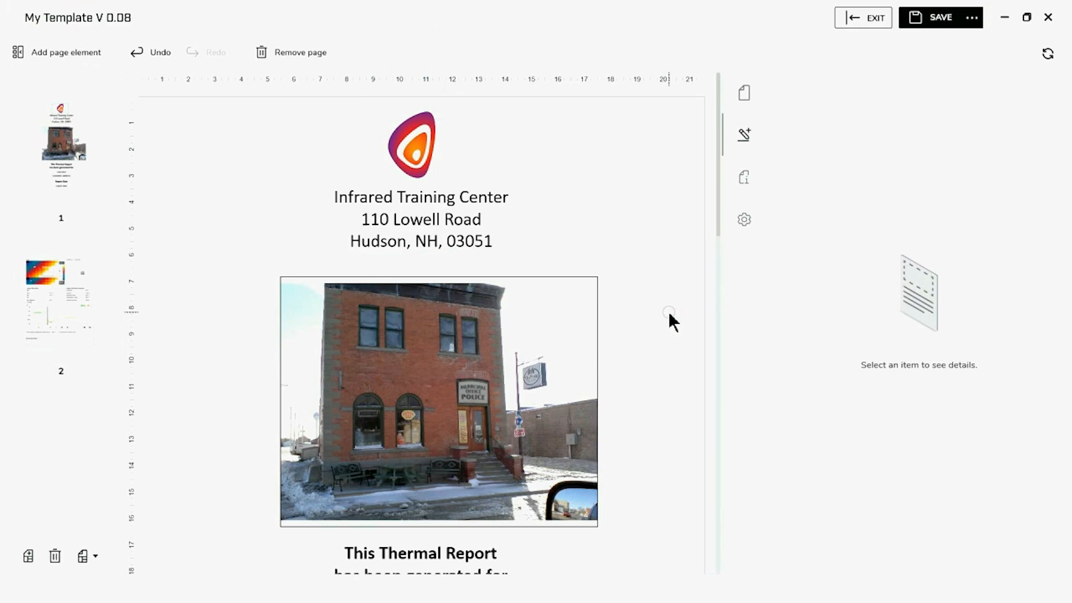
Save the layout as the template 'My Template V 0.09'
left_click(973, 25)
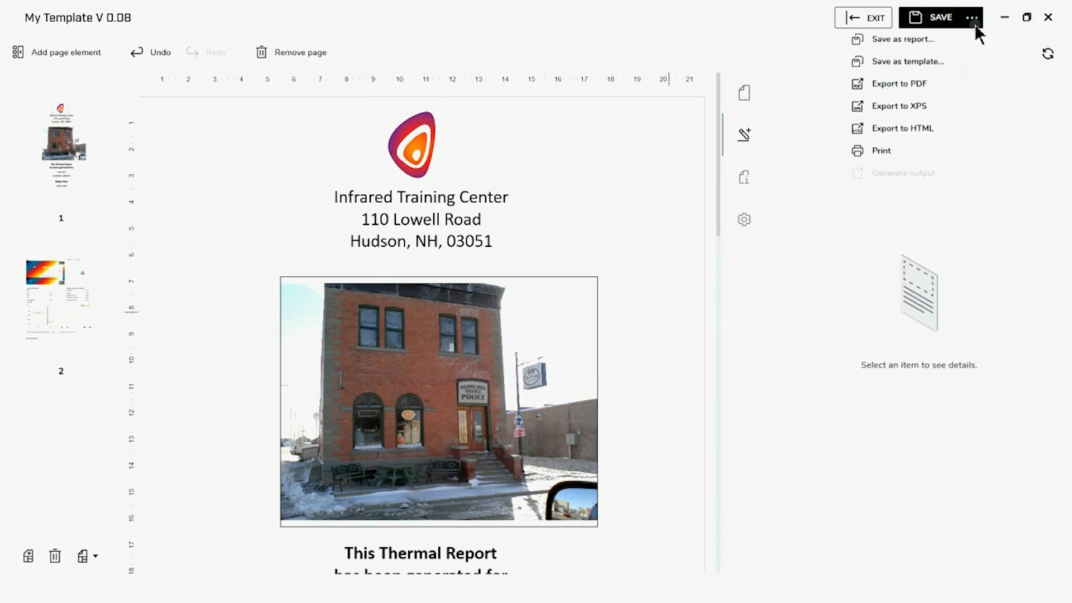
left_click(927, 60)
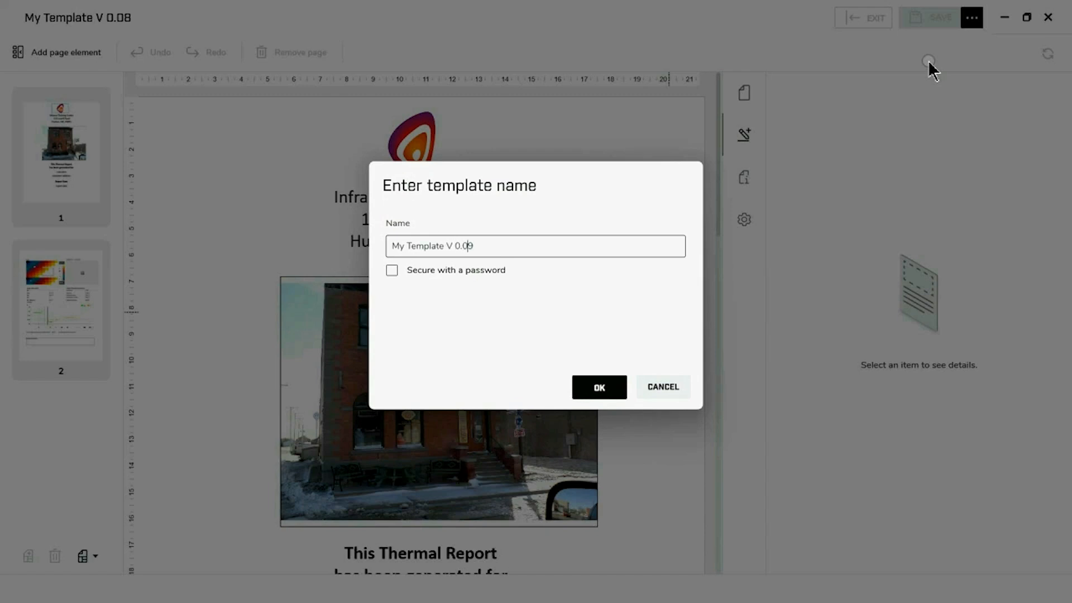
left_click(587, 391)
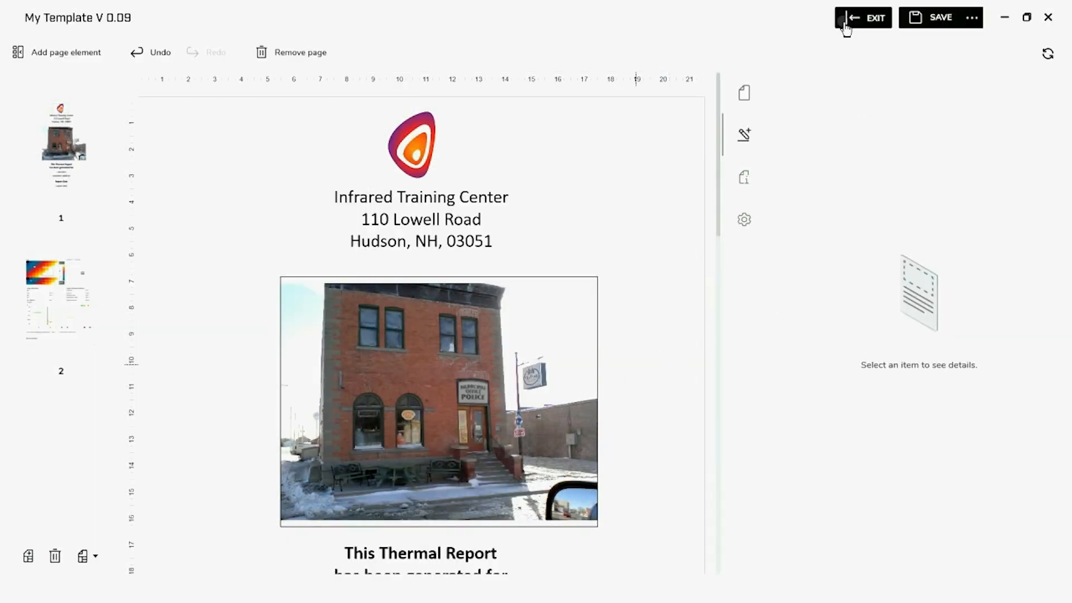
Reopen the template for editing and insert a blank page after page 1
left_click(846, 27)
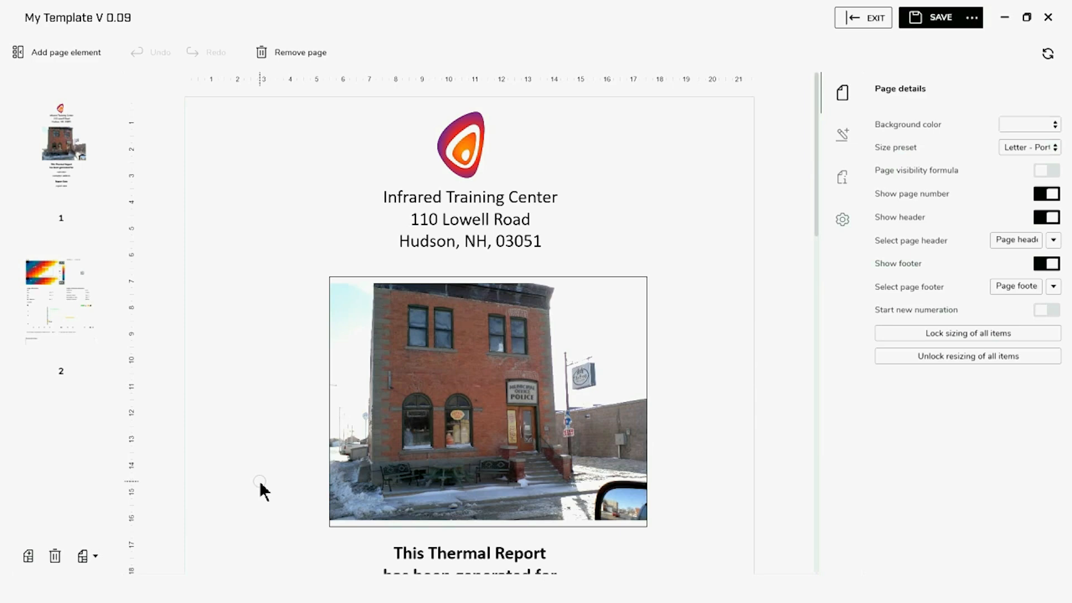
left_click(28, 556)
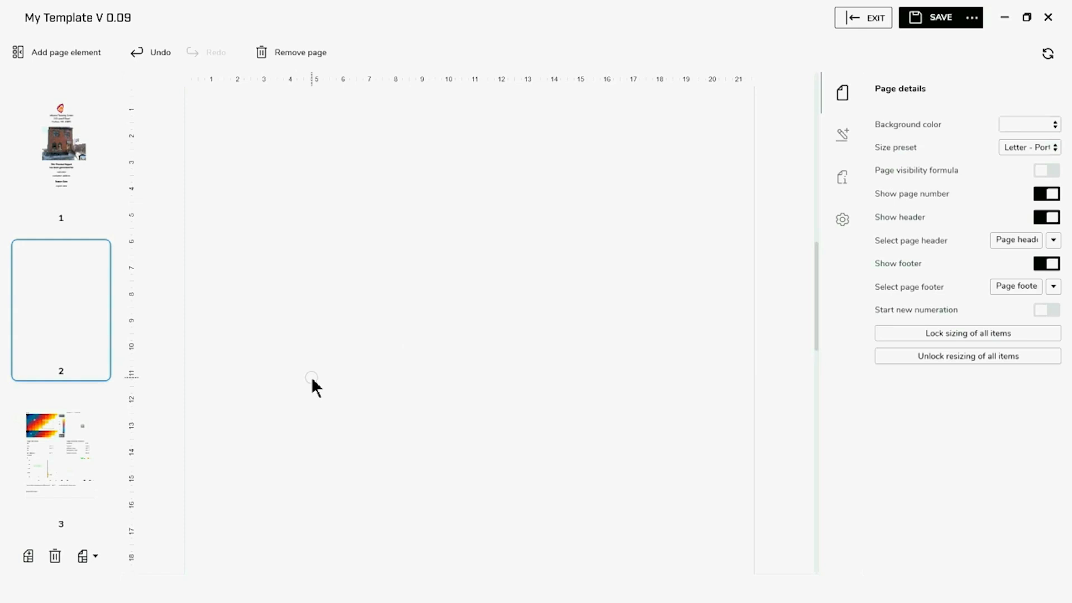
Copy all the training text from the Word document and return to Thermal Studio
key("alt+Tab")
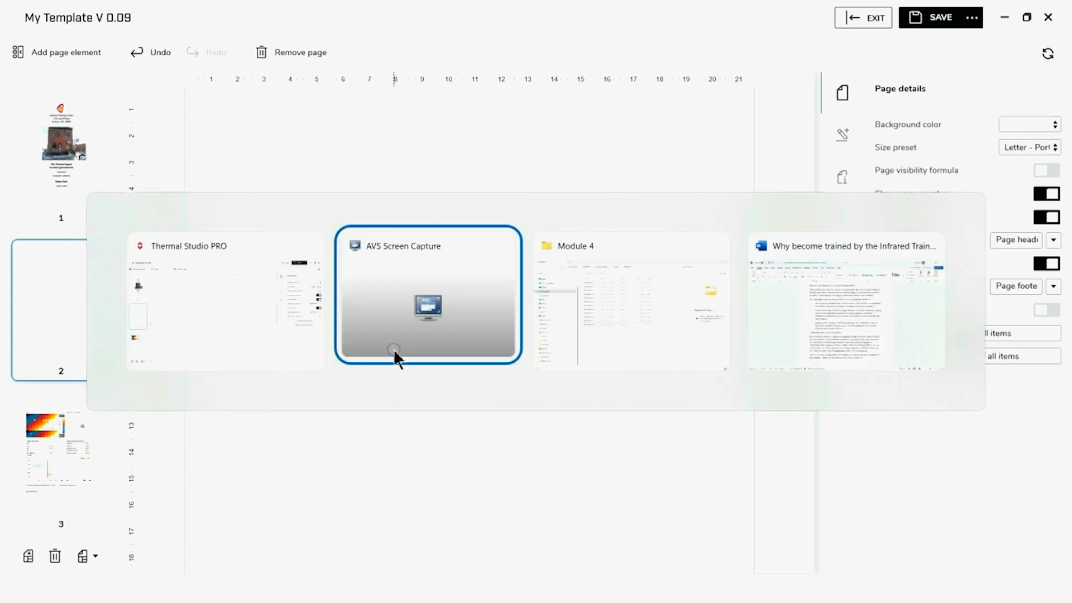
key("alt+Tab")
key("alt+Tab")
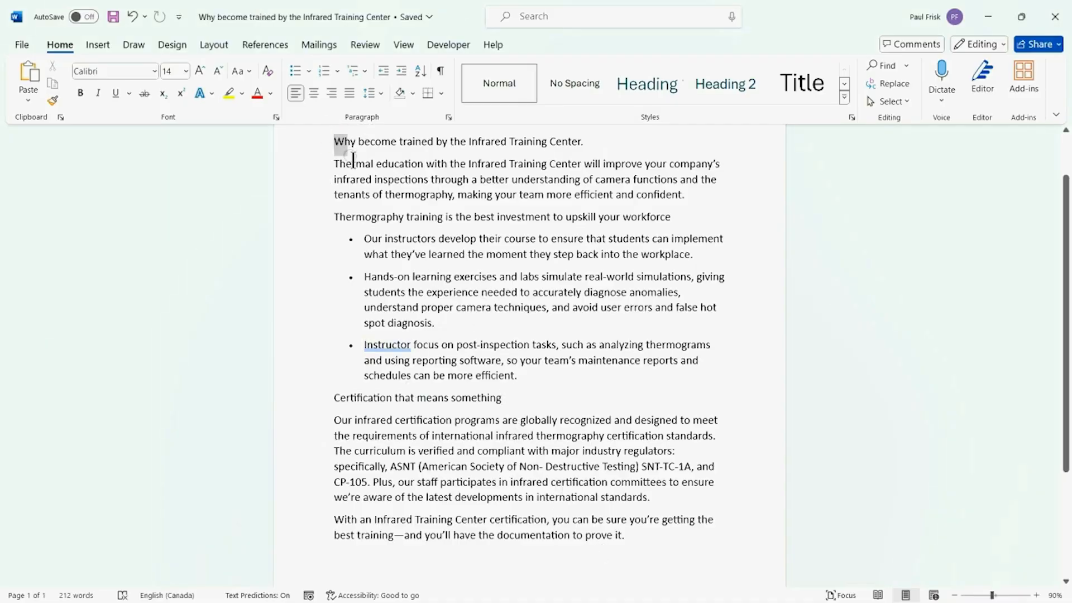
left_click_drag(335, 141, 650, 556)
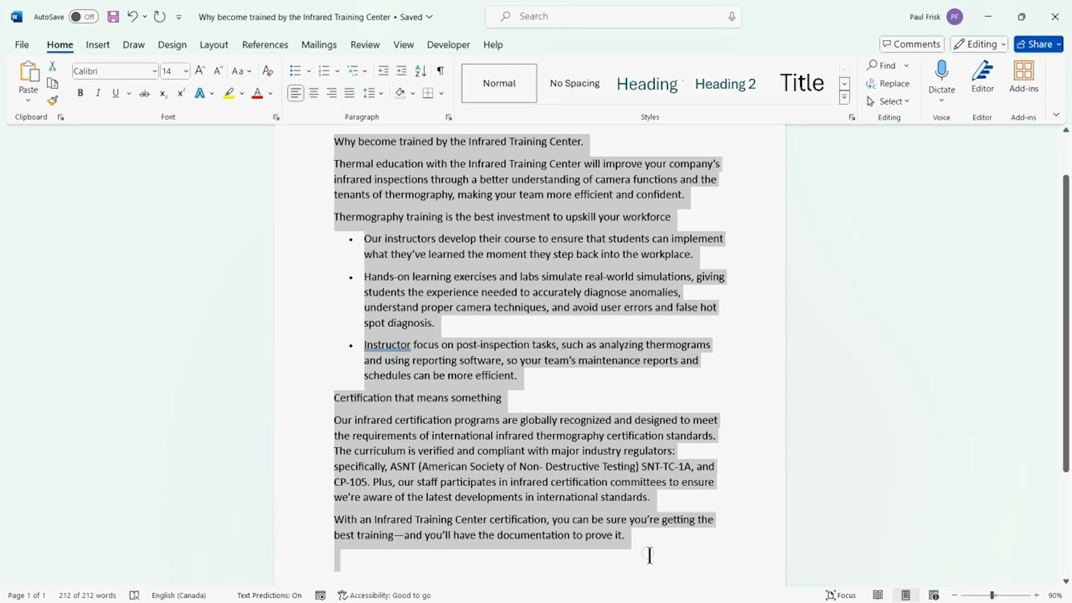
key("alt+Tab")
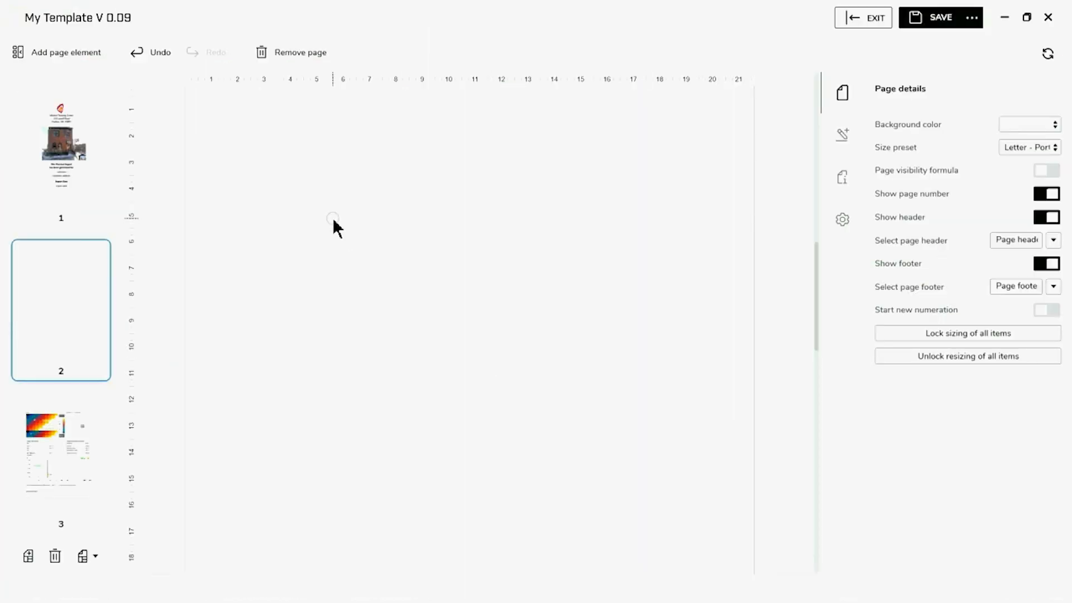
Paste the training text onto page 2 and enlarge its text box to fill the page
right_click(333, 220)
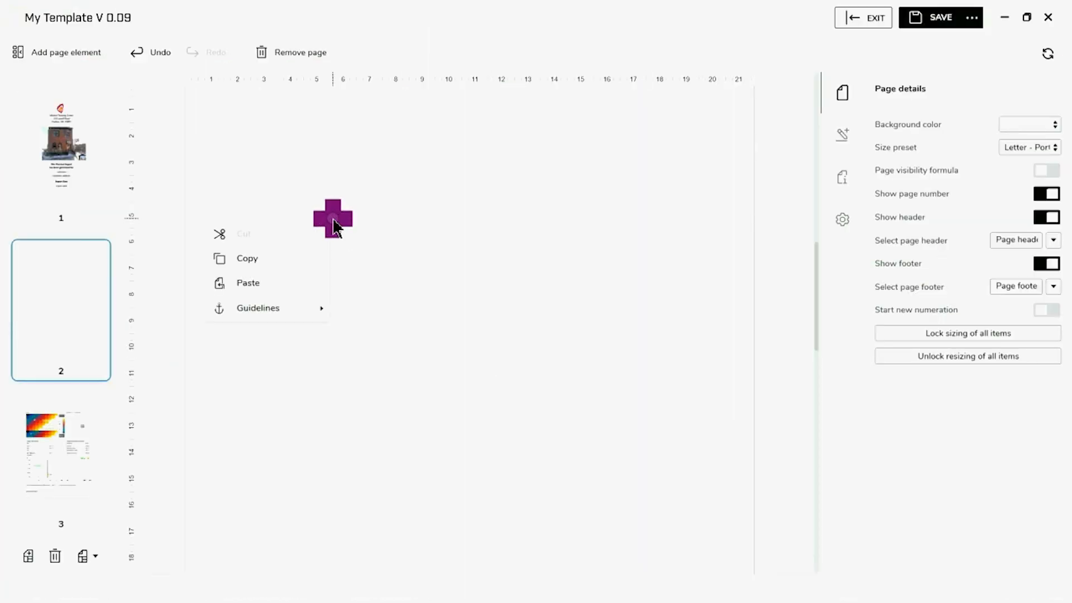
left_click(257, 285)
left_click_drag(277, 154, 308, 195)
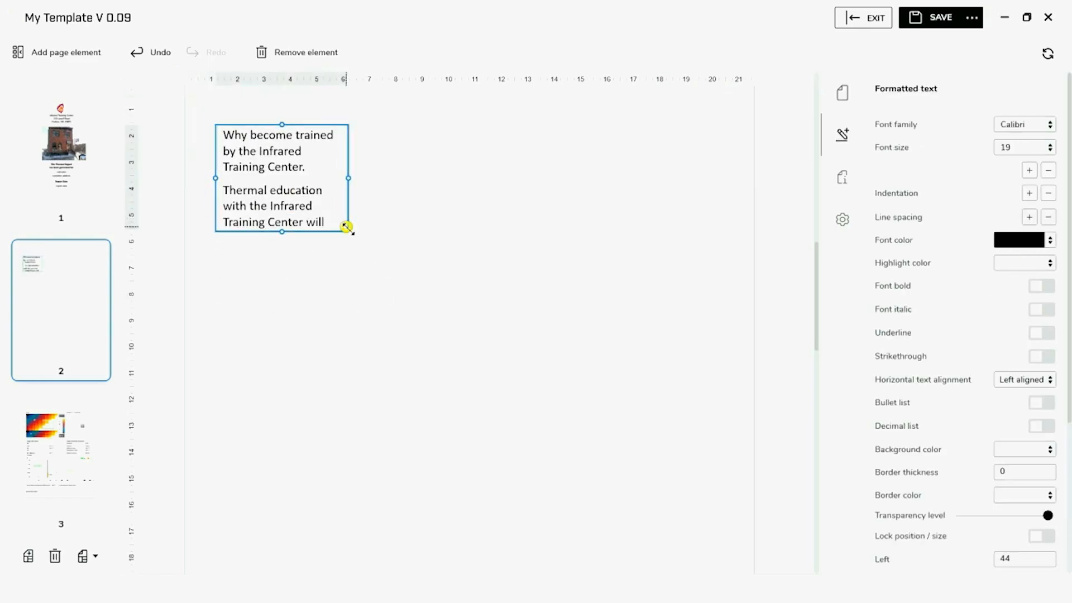
left_click_drag(346, 226, 687, 568)
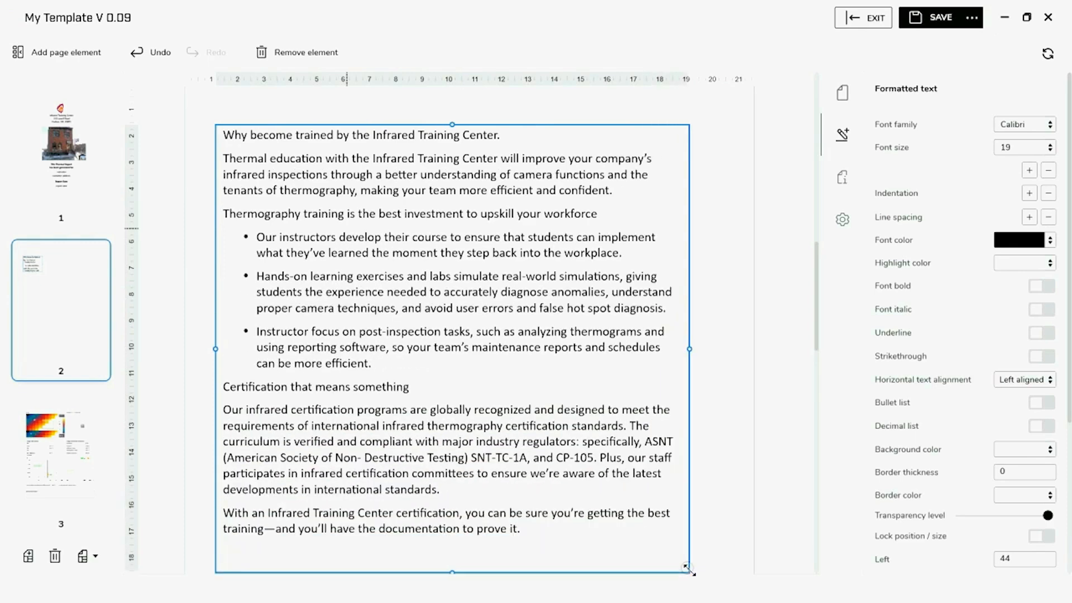
left_click_drag(579, 366, 597, 367)
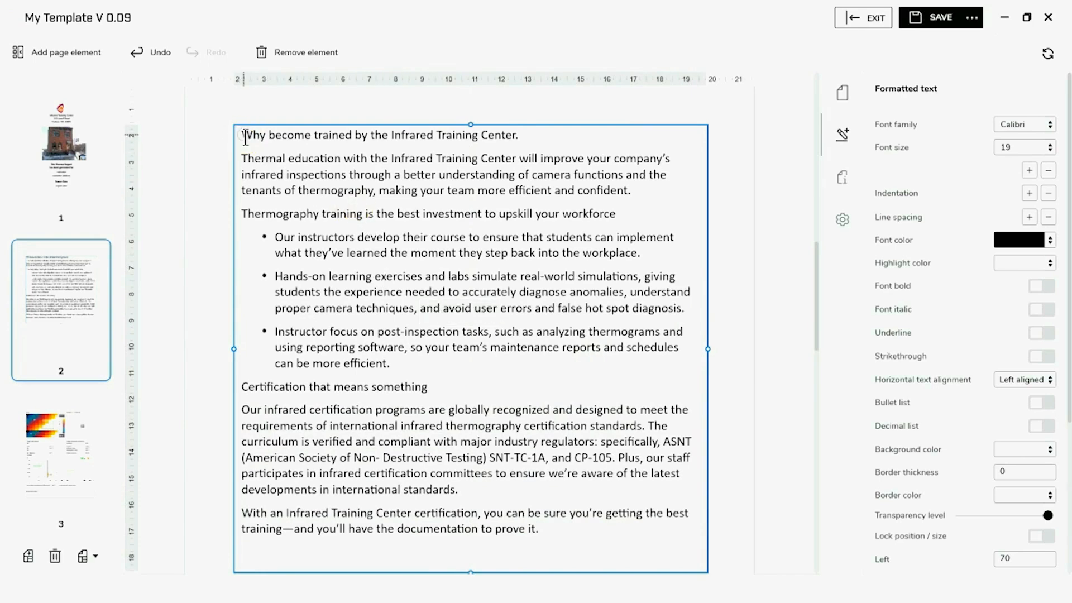
Set all the pasted training text to font size 14
left_click_drag(241, 134, 570, 529)
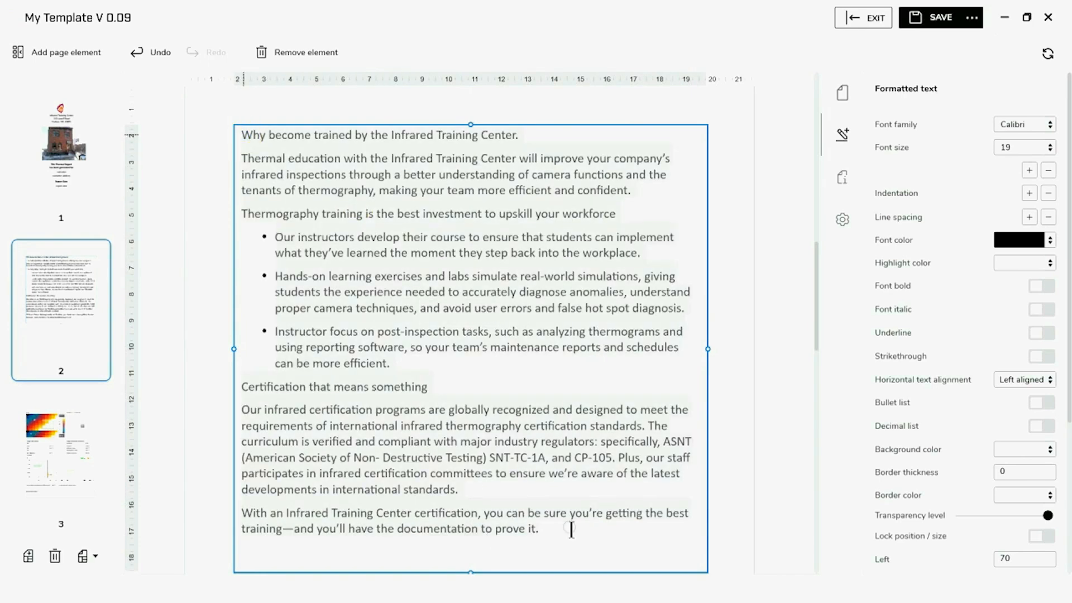
left_click(1043, 148)
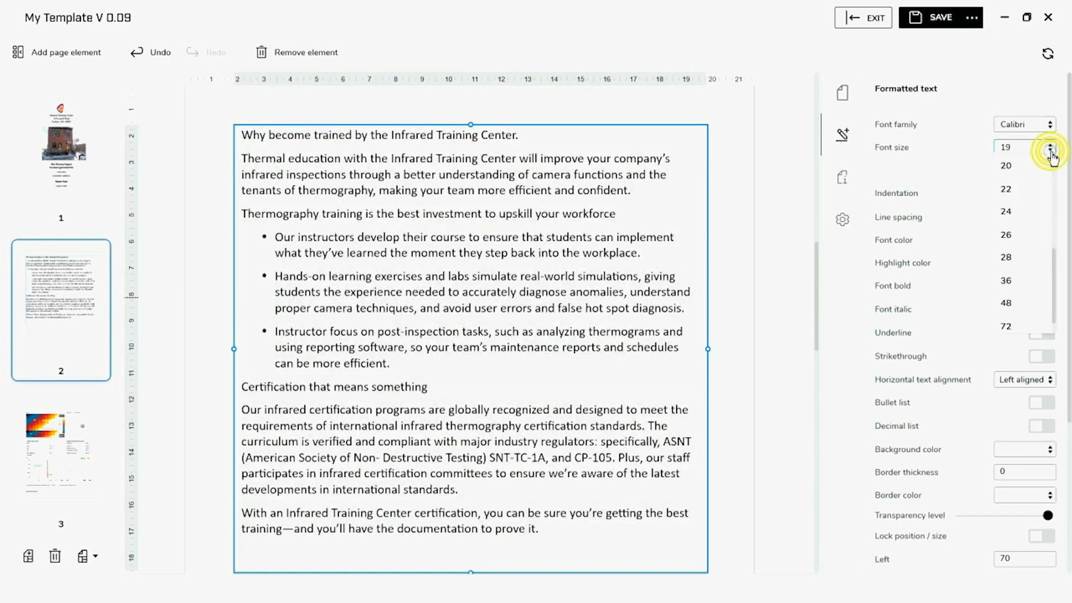
scroll(1033, 181, "up", 3)
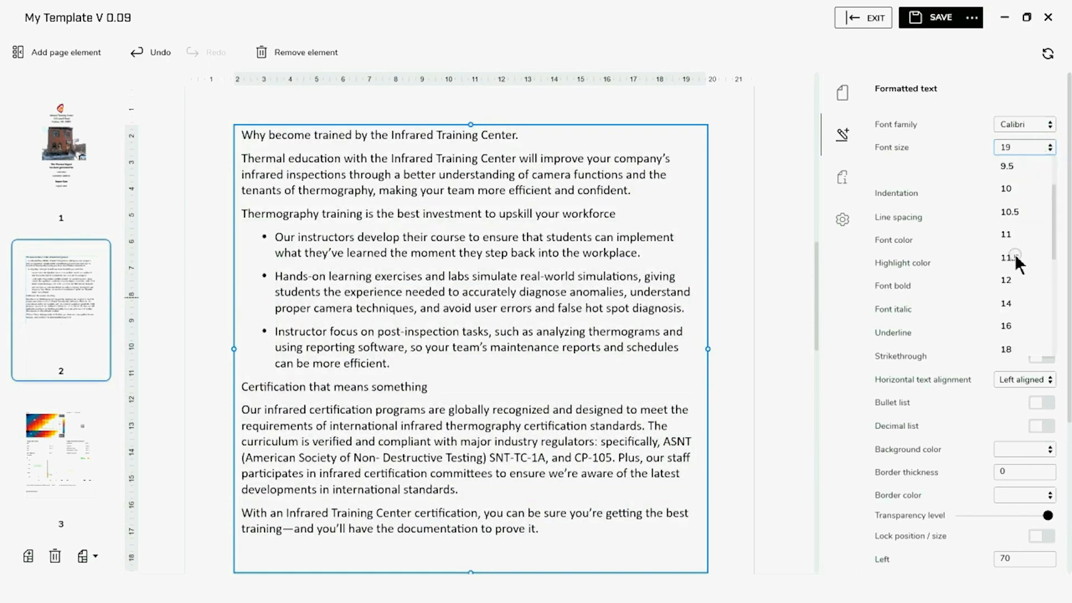
left_click(1015, 299)
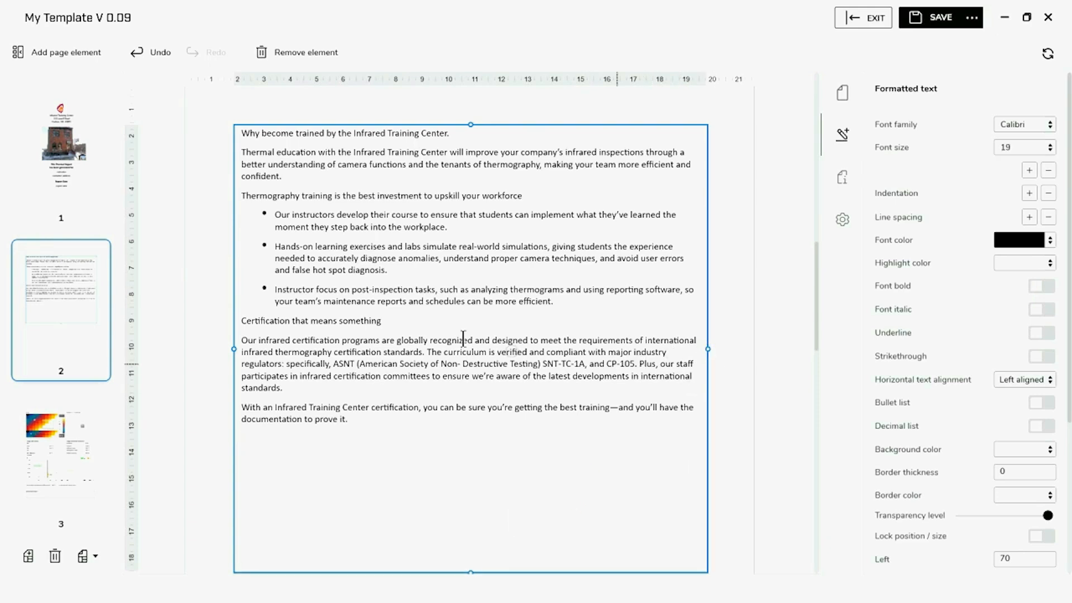
Bold the first line plus the 'Thermography training' and 'Certification that means something' headings
left_click_drag(240, 133, 453, 139)
left_click(1039, 287)
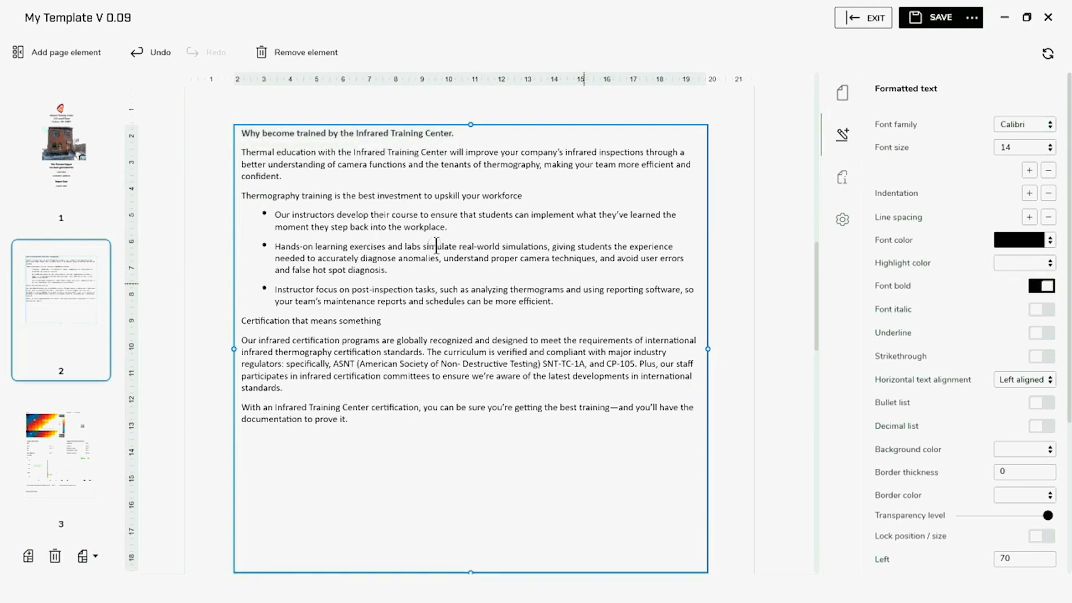
left_click_drag(245, 193, 532, 197)
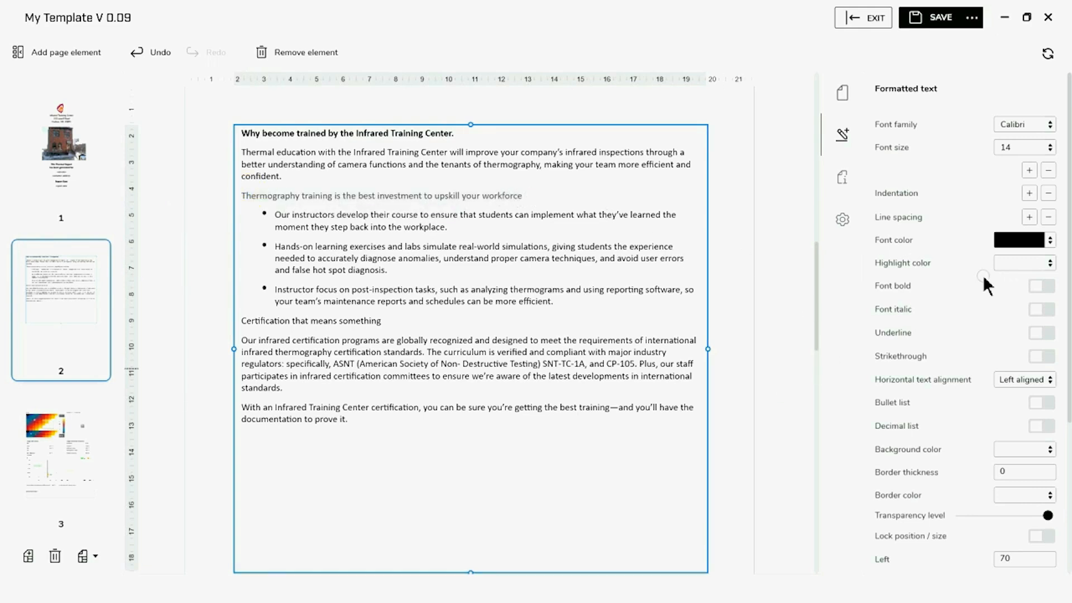
left_click(1042, 287)
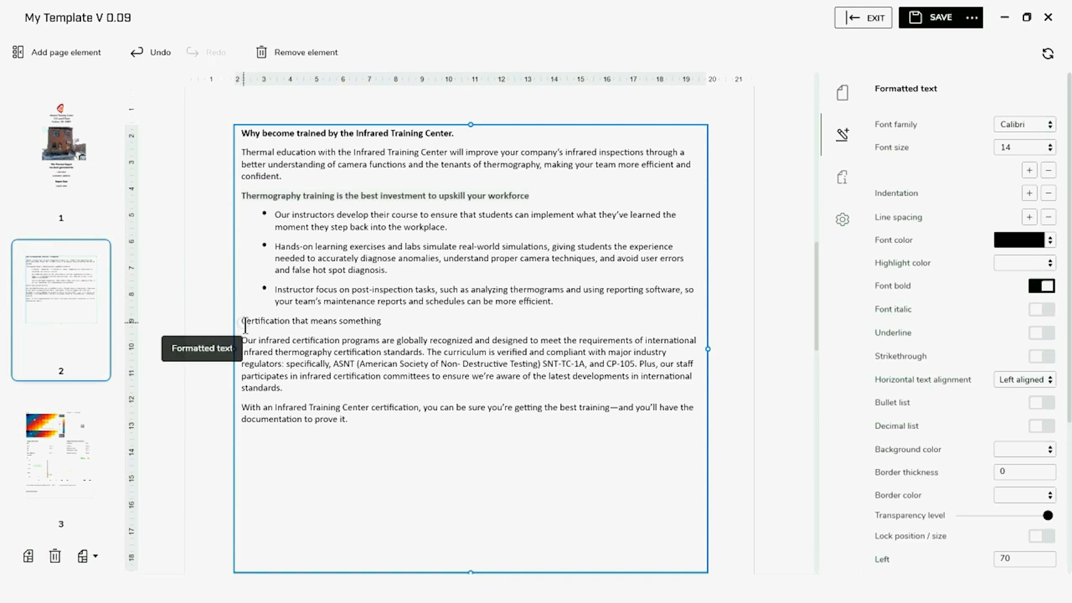
left_click_drag(240, 321, 405, 322)
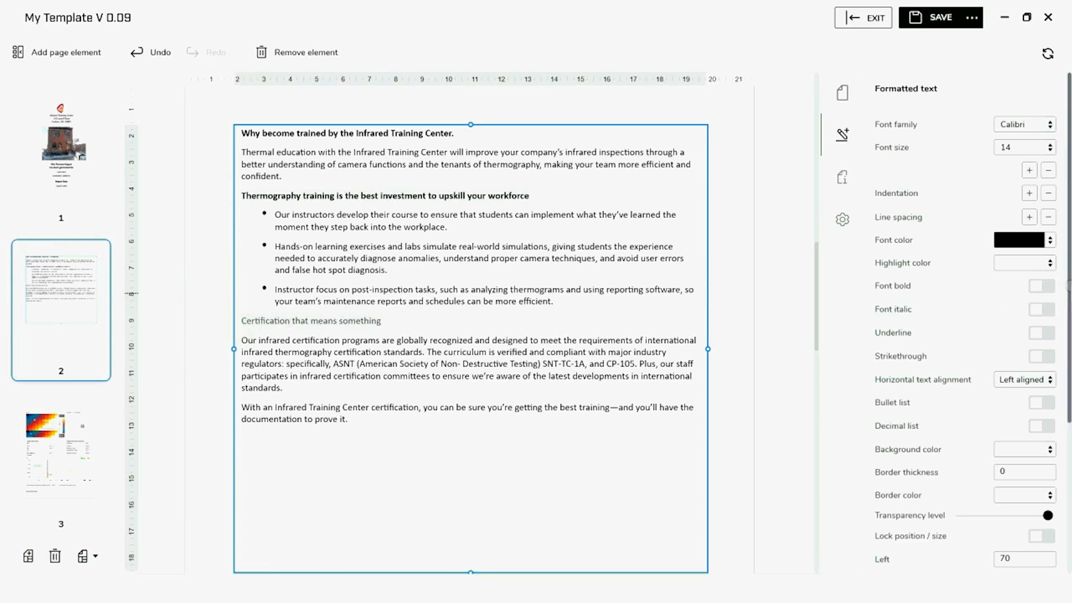
left_click(1045, 290)
left_click(505, 481)
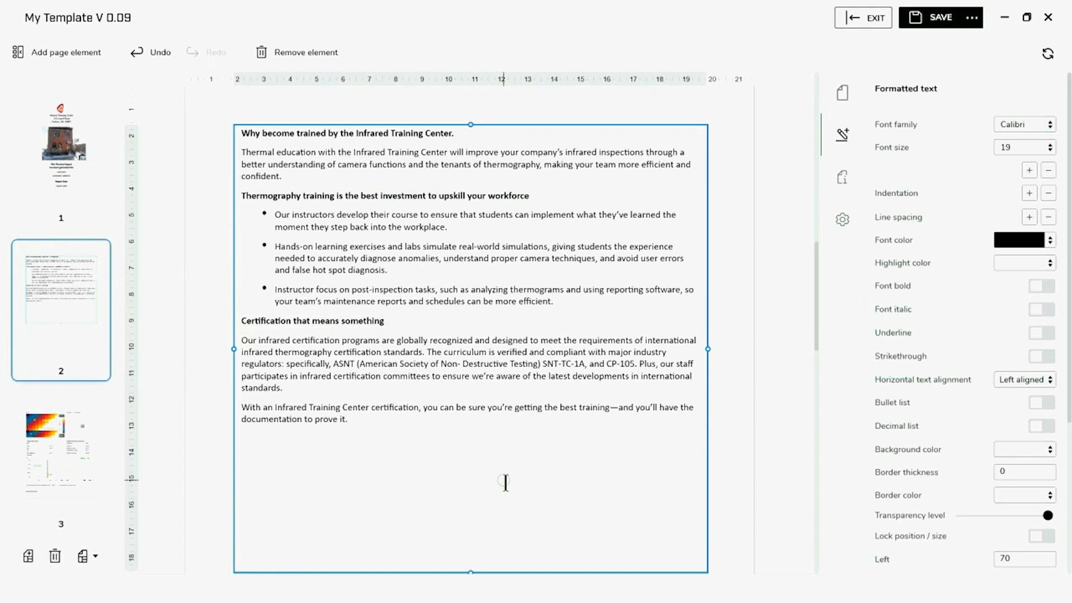
left_click(726, 274)
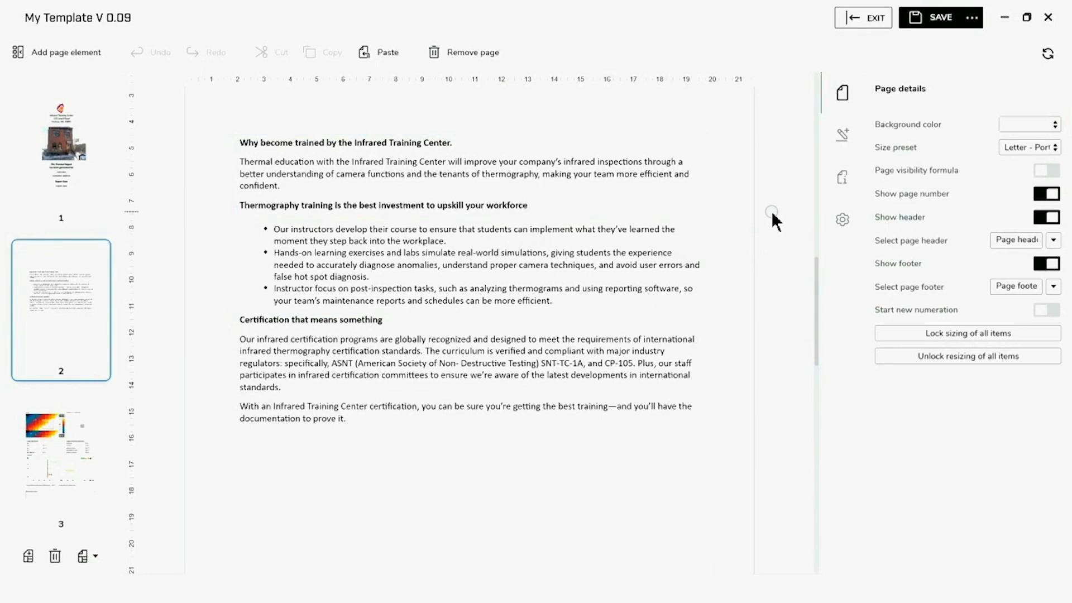
Save the layout as a new template named 'My Template V 0.10'
left_click(972, 17)
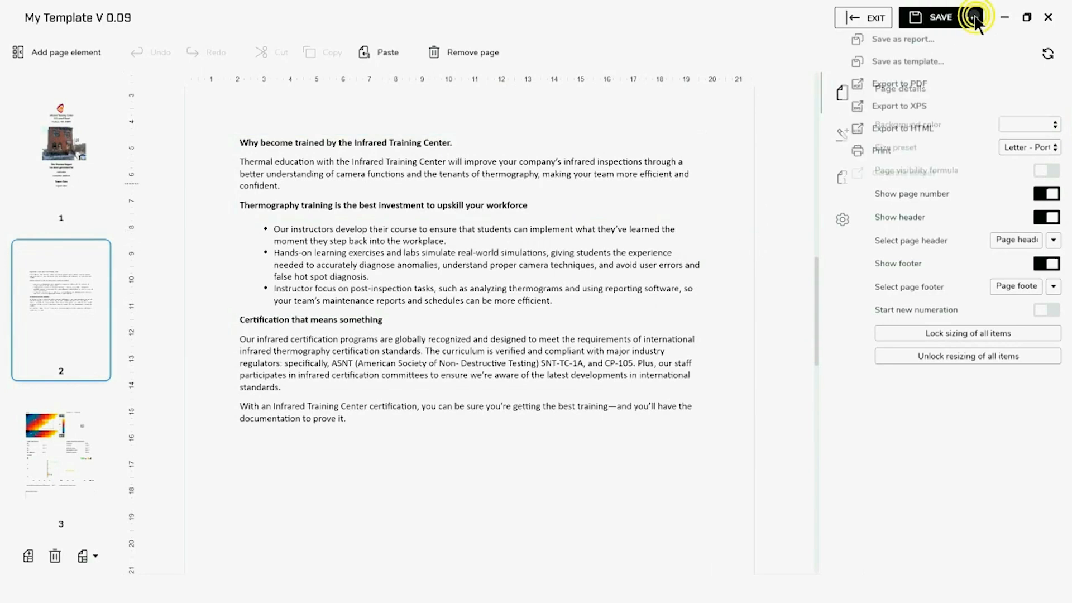
left_click(908, 62)
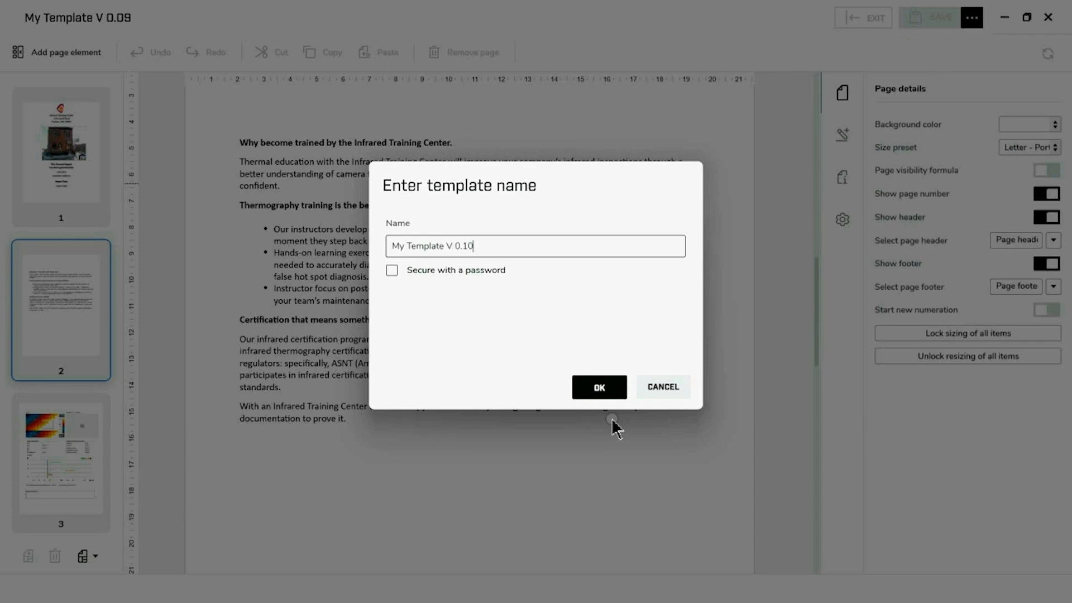
left_click(603, 391)
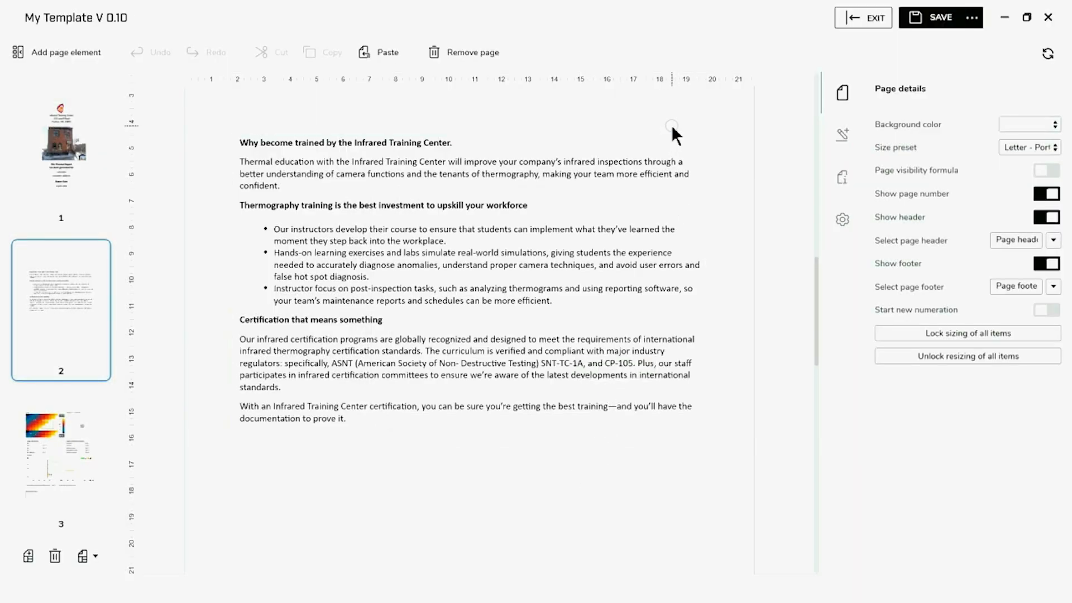
Insert the logo image into the page 2 header
scroll(717, 368, "up", 2)
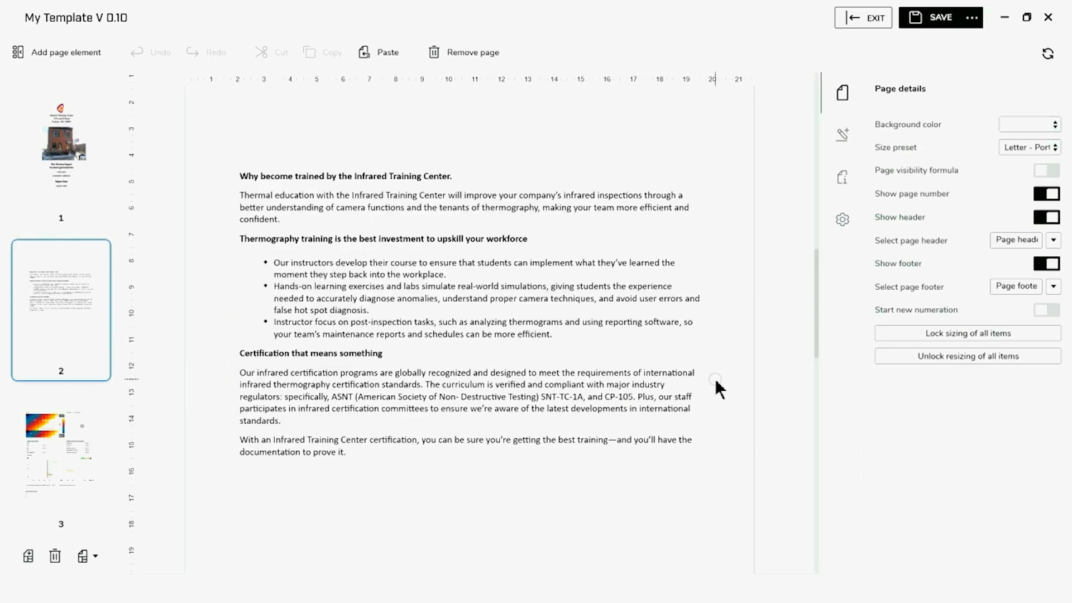
scroll(718, 375, "up", 2)
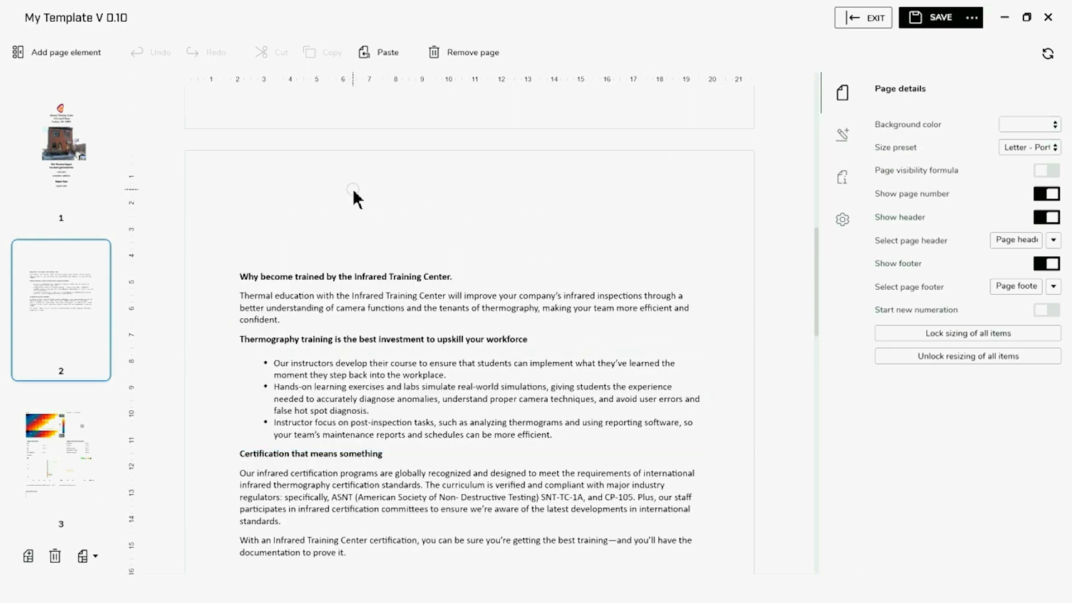
left_click(353, 191)
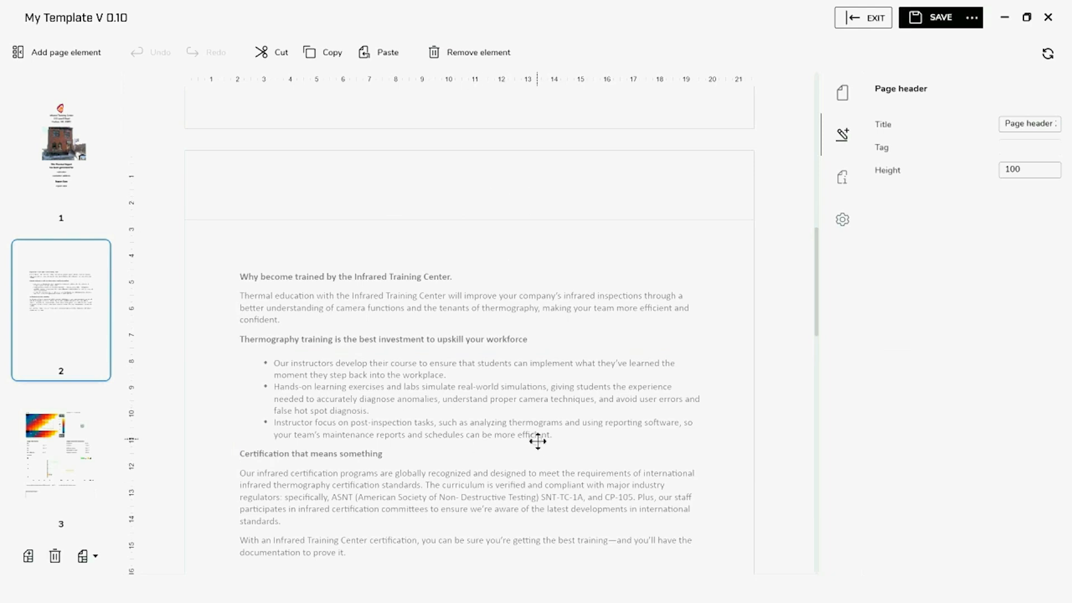
left_click(478, 177)
left_click(67, 62)
scroll(91, 201, "up", 5)
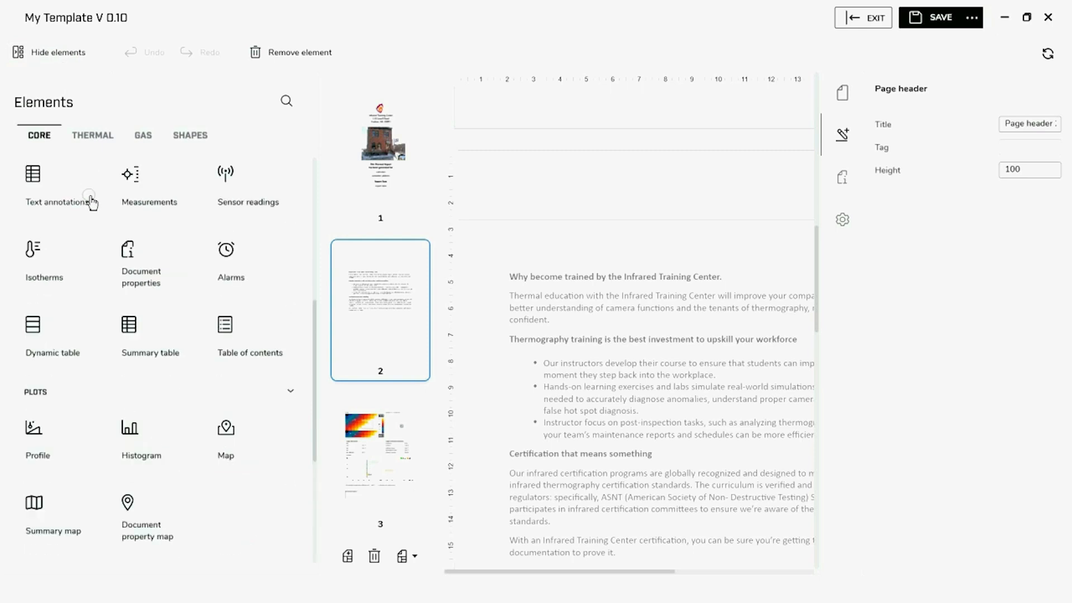
scroll(146, 281, "up", 3)
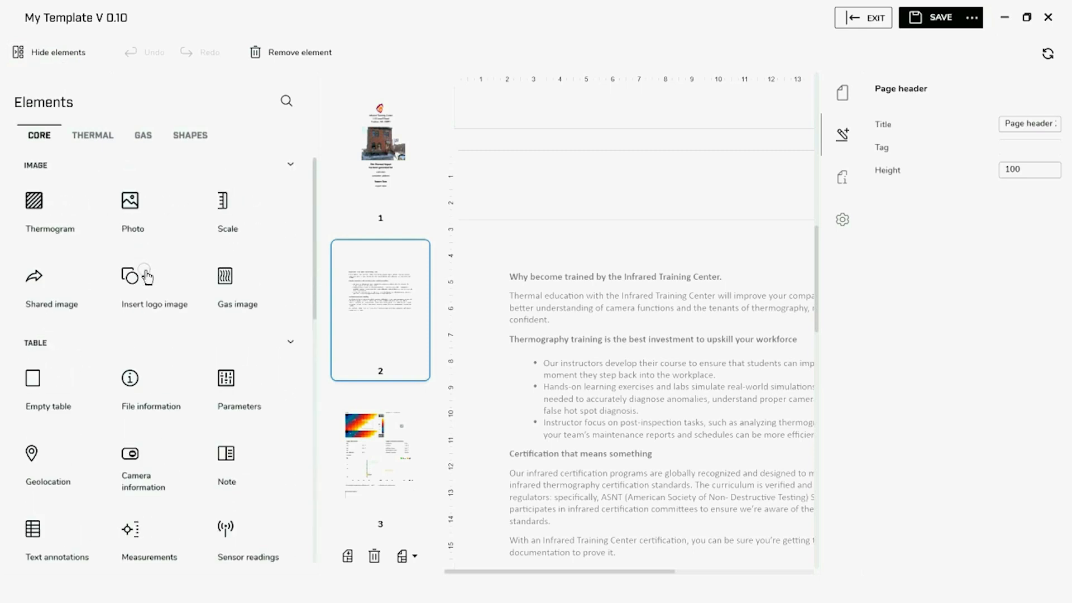
left_click(144, 290)
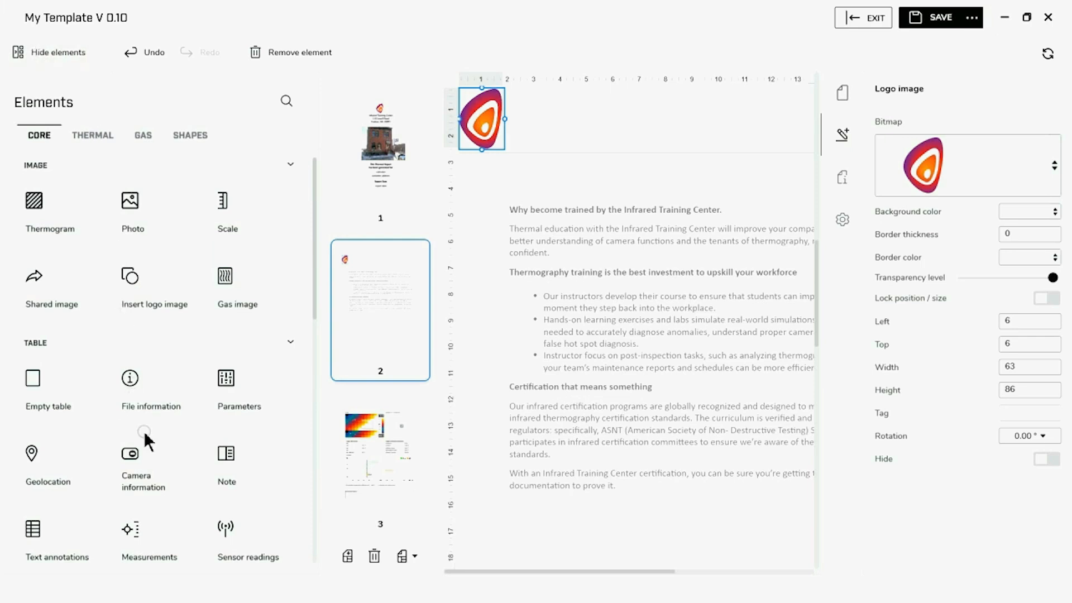
Add a Document property value field beside the logo showing the Customer key
scroll(145, 438, "down", 5)
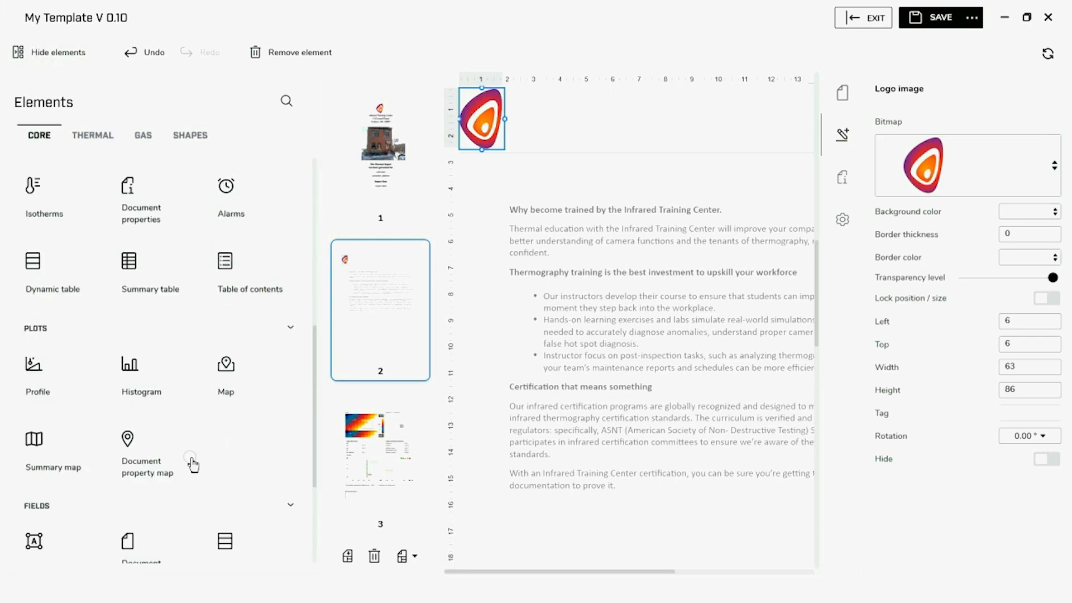
scroll(184, 468, "down", 3)
left_click(160, 410)
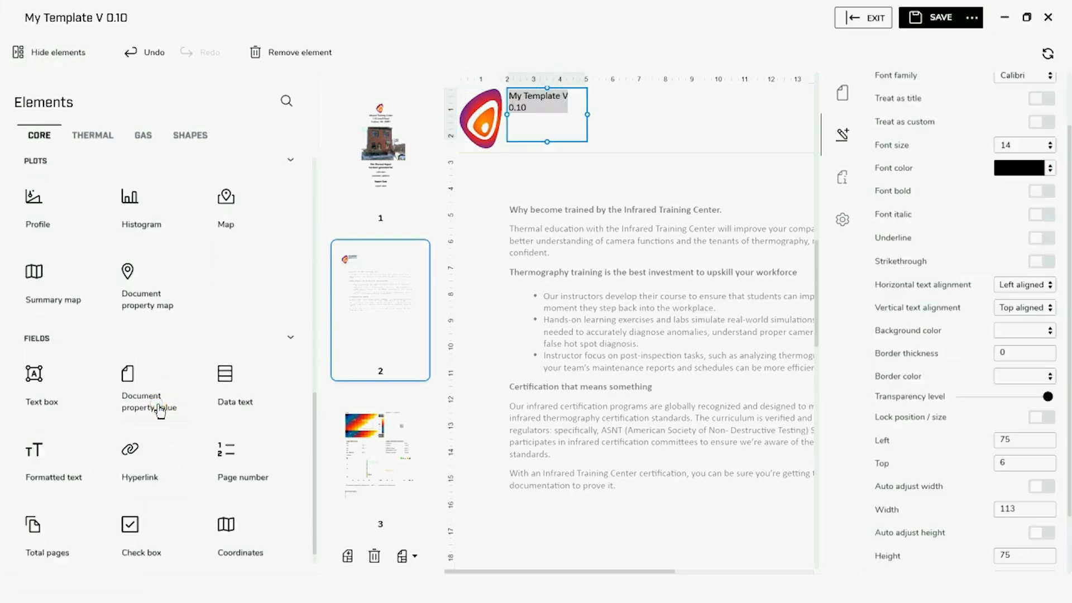
scroll(726, 131, "up", 1)
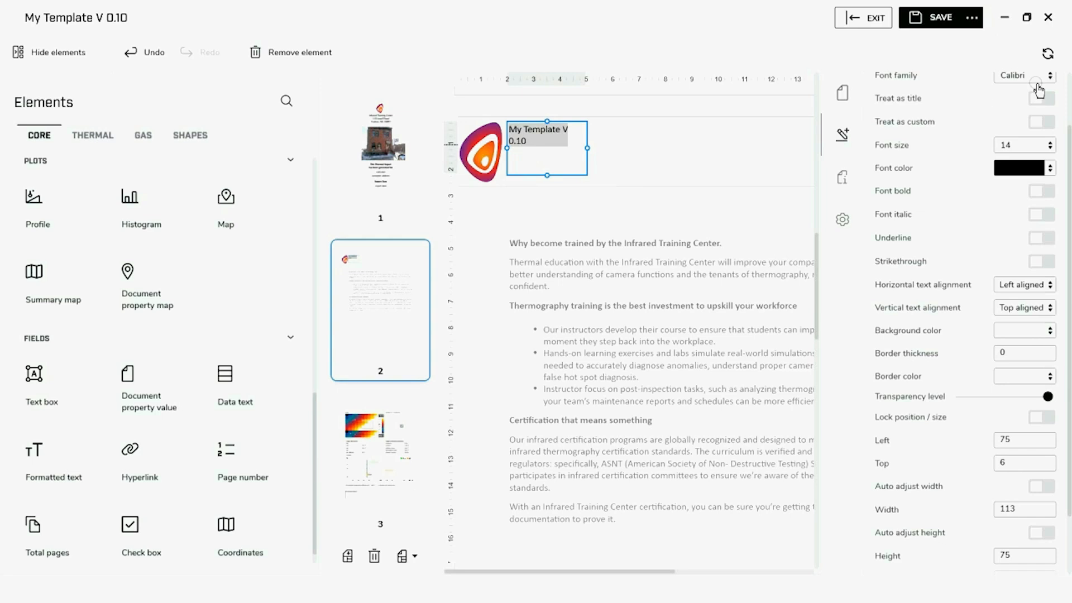
scroll(1067, 153, "up", 2)
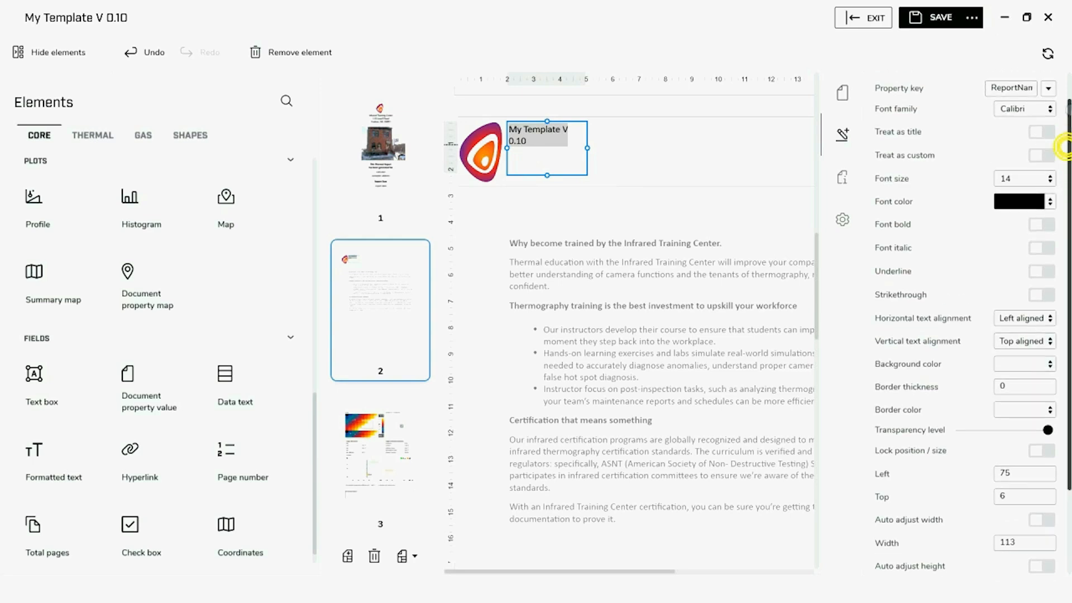
left_click(1049, 122)
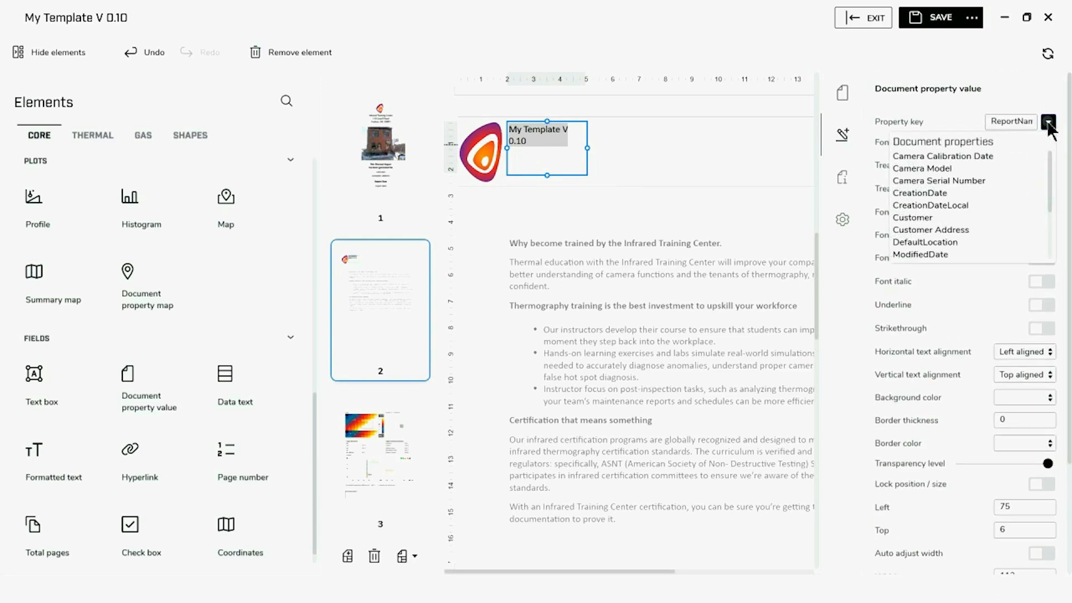
left_click(924, 218)
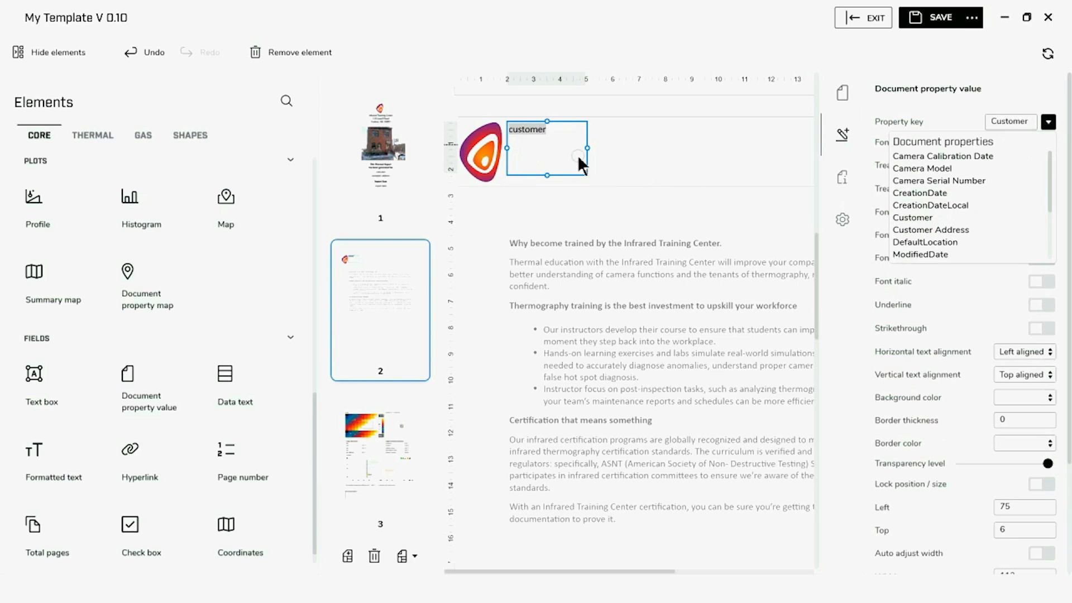
Shorten the customer field, move it right, and centre its text
left_click_drag(549, 175, 762, 155)
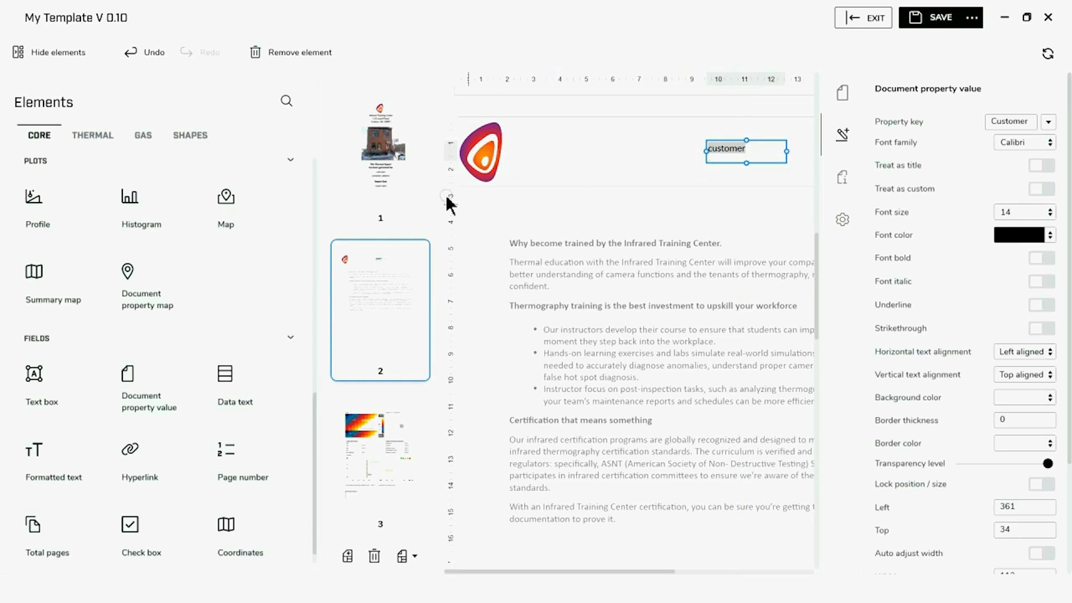
left_click(35, 54)
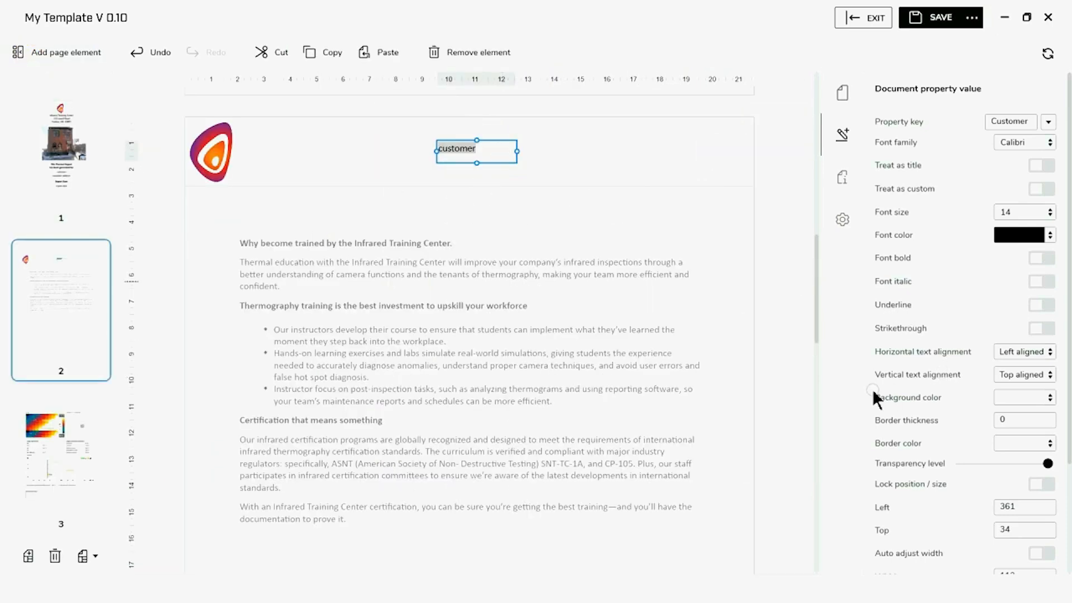
left_click(1044, 352)
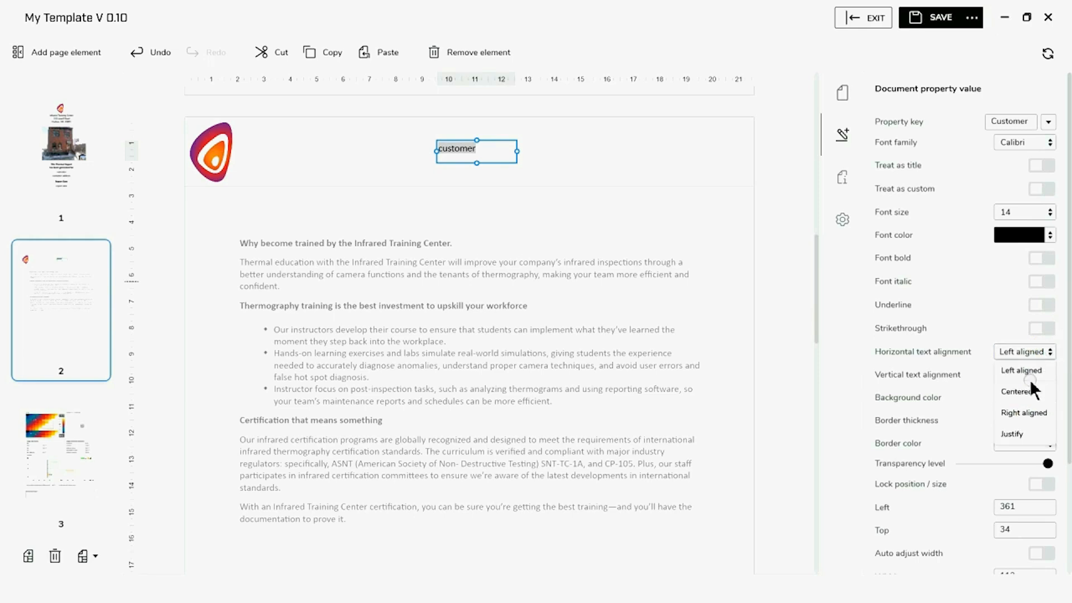
left_click(1023, 392)
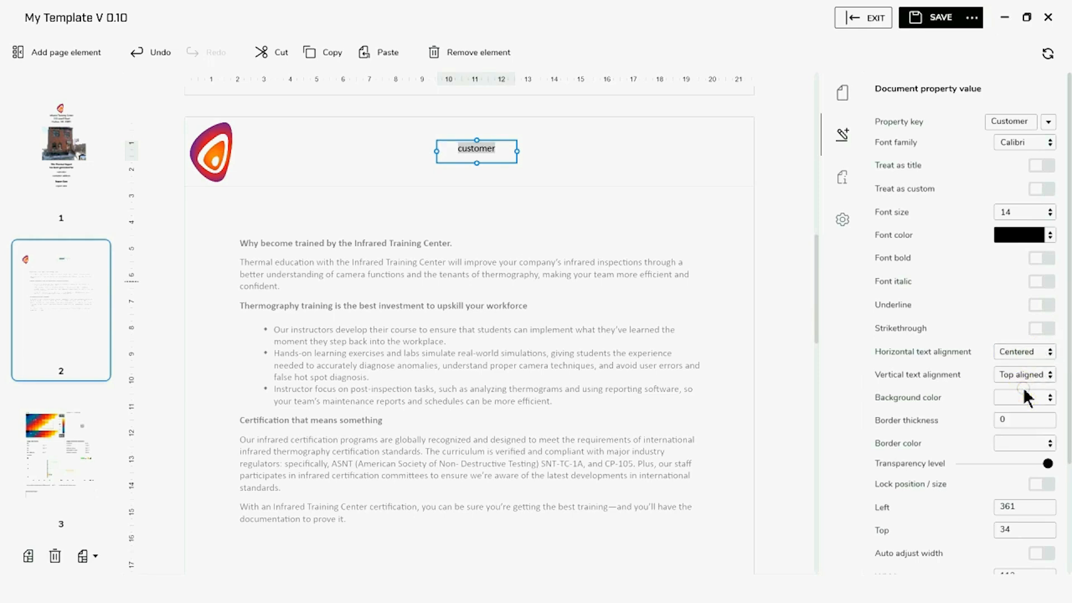
left_click(584, 133)
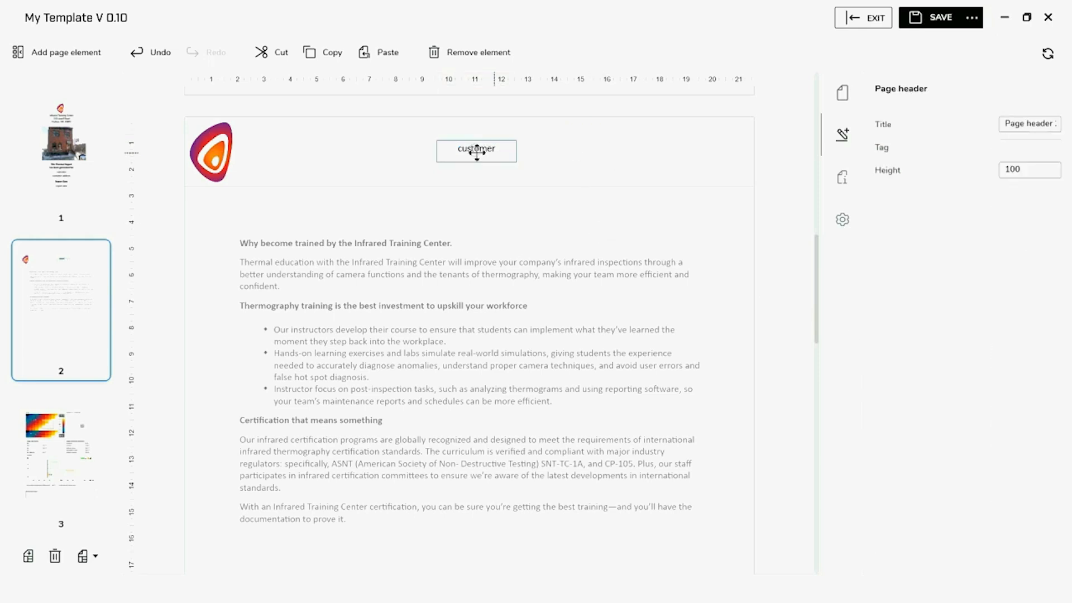
Add a 113 × 38 text box right of the customer field and place the cursor inside
left_click(58, 53)
left_click(40, 383)
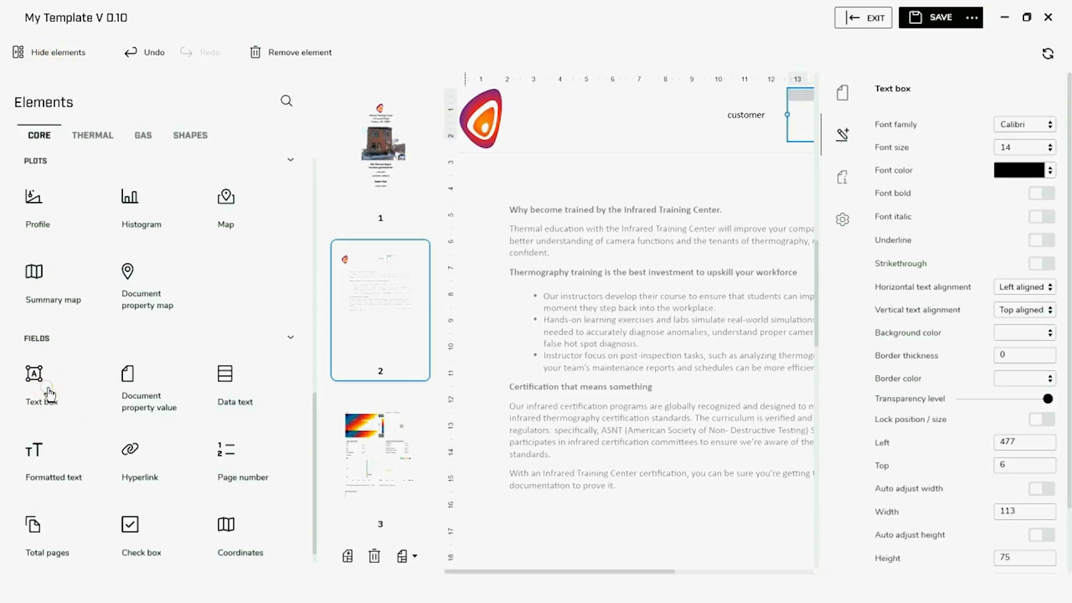
left_click(59, 52)
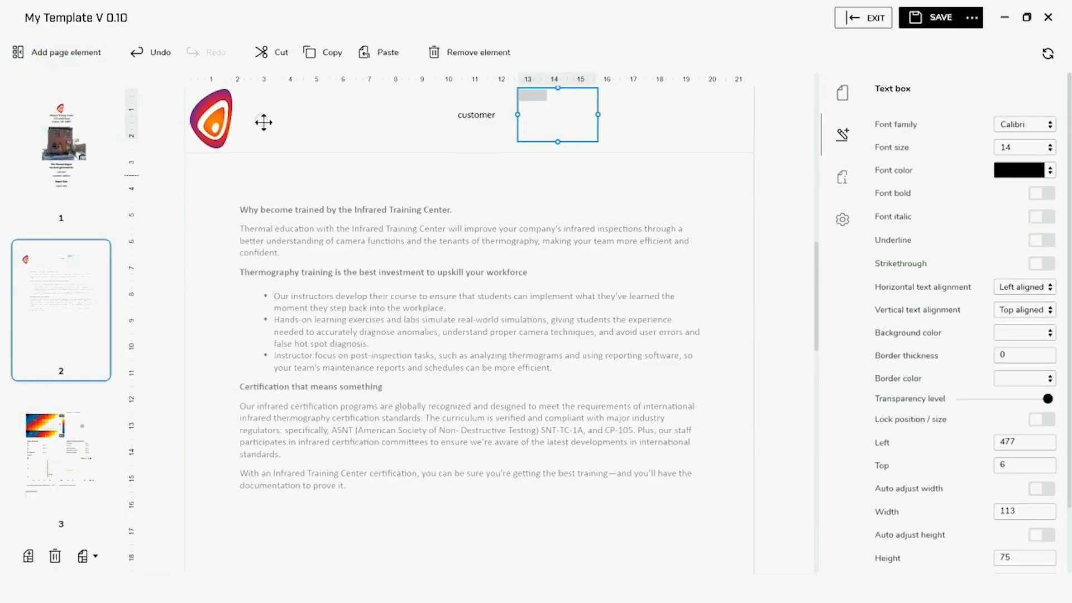
left_click_drag(560, 141, 562, 121)
left_click(546, 103)
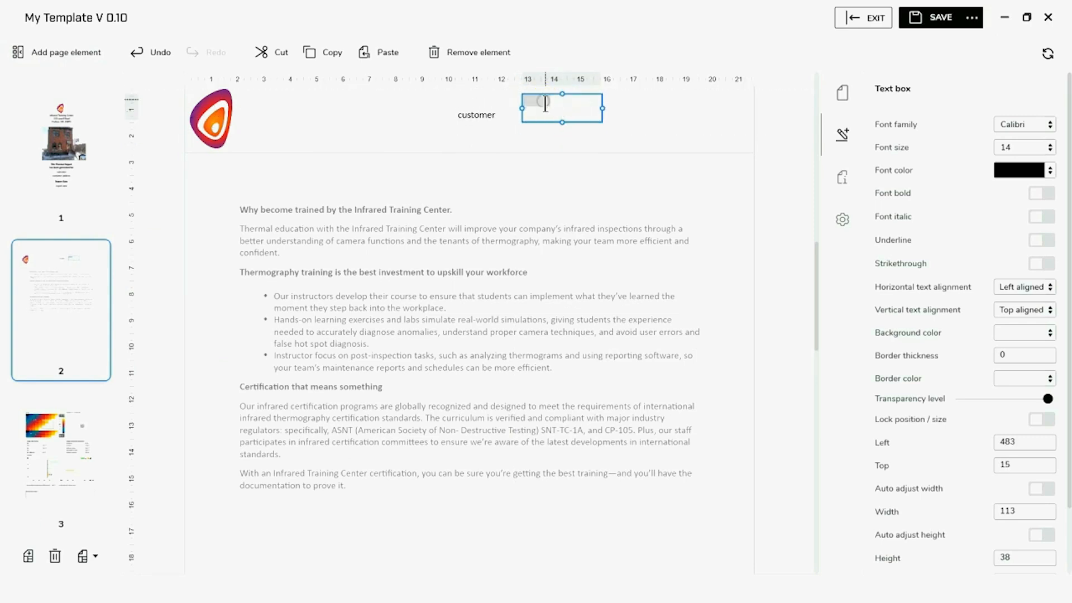
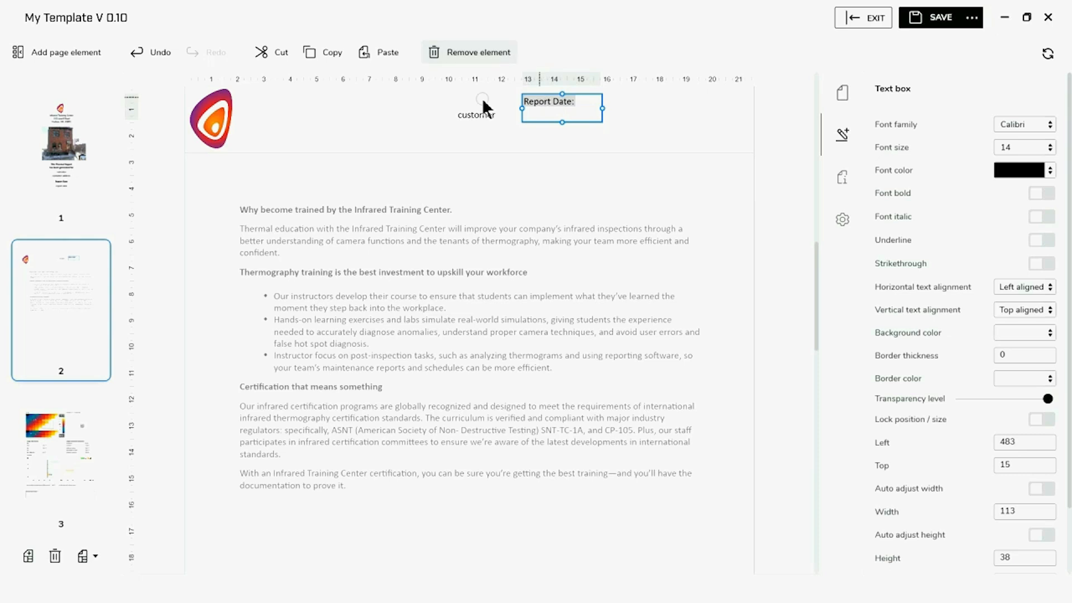
Set the Report Date: label to top 34 and height 25, level with customer
left_click(617, 128)
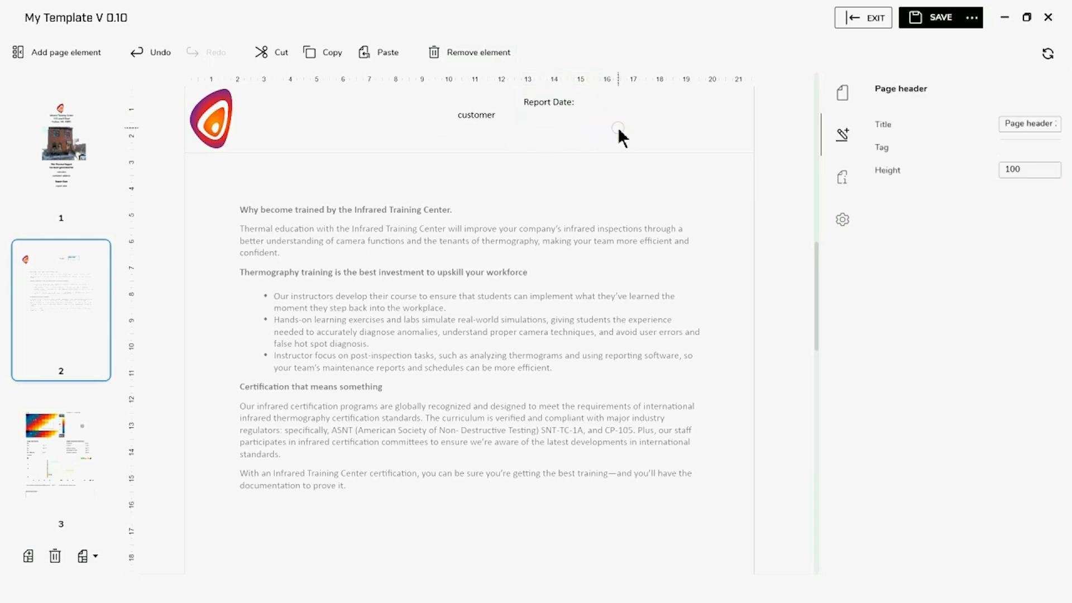
left_click(495, 122)
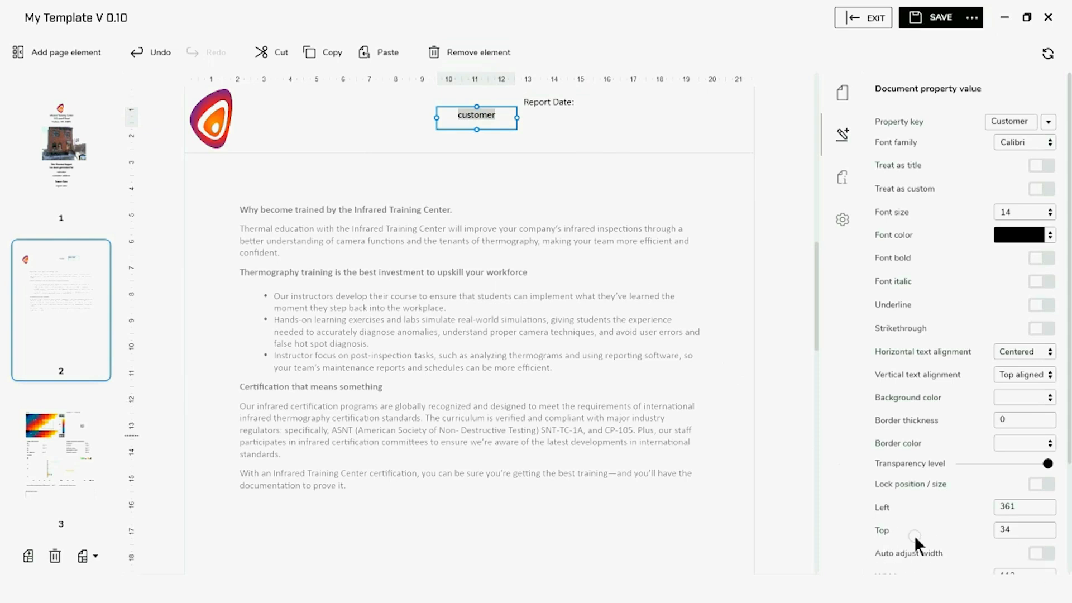
left_click(555, 104)
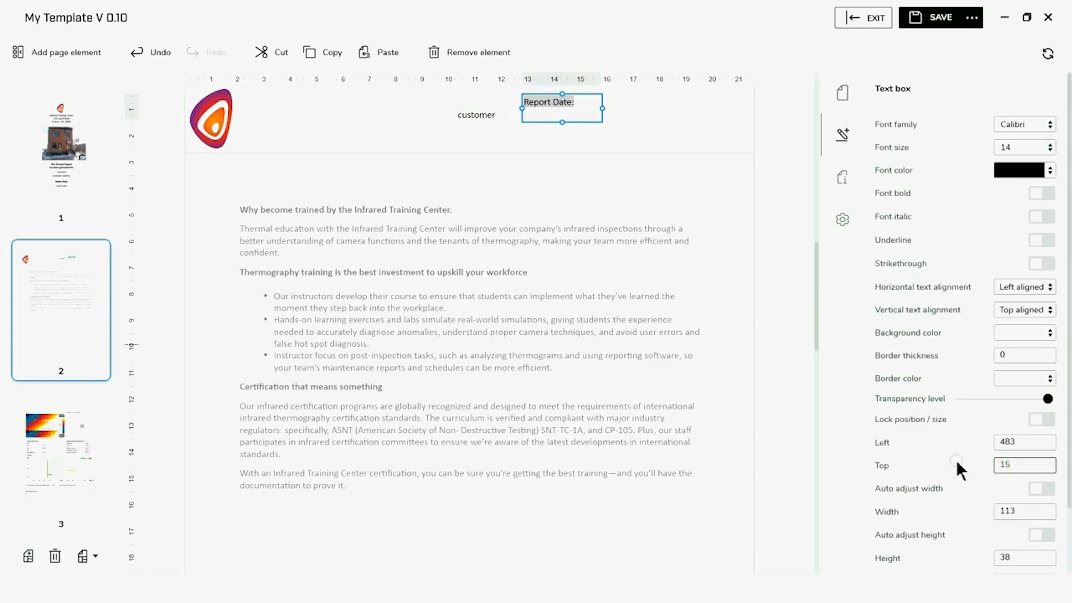
key("BackSpace")
key("BackSpace")
type("34")
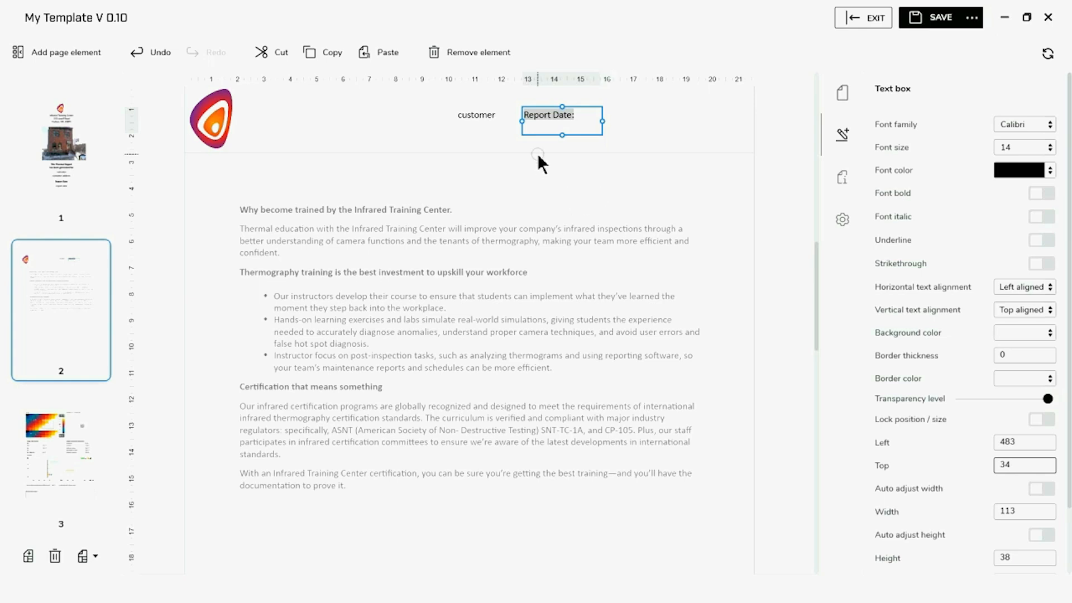
left_click(563, 124)
left_click_drag(566, 138, 565, 133)
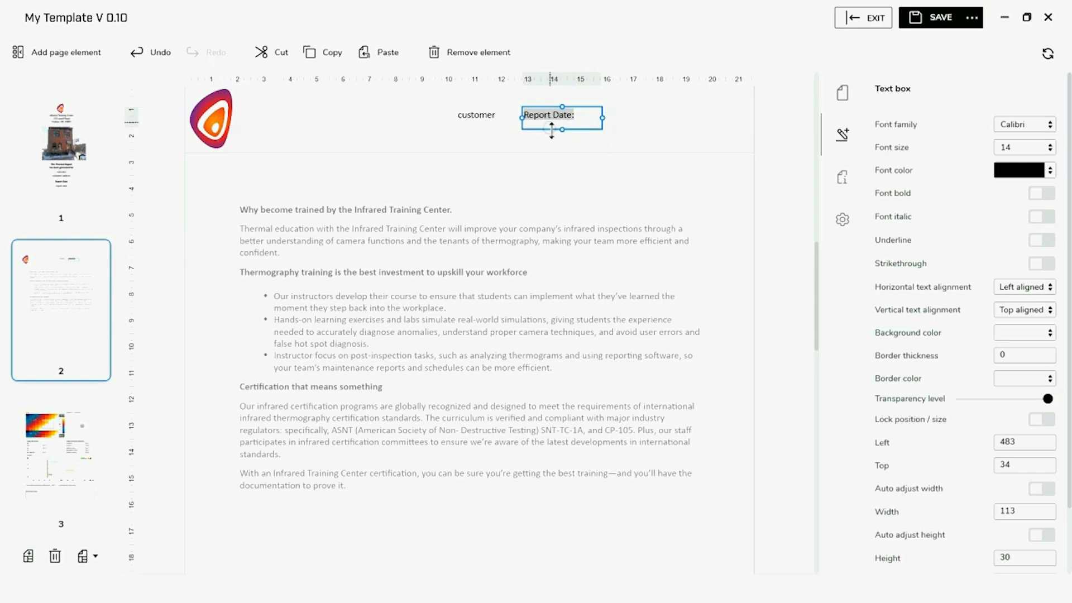
left_click(1017, 559)
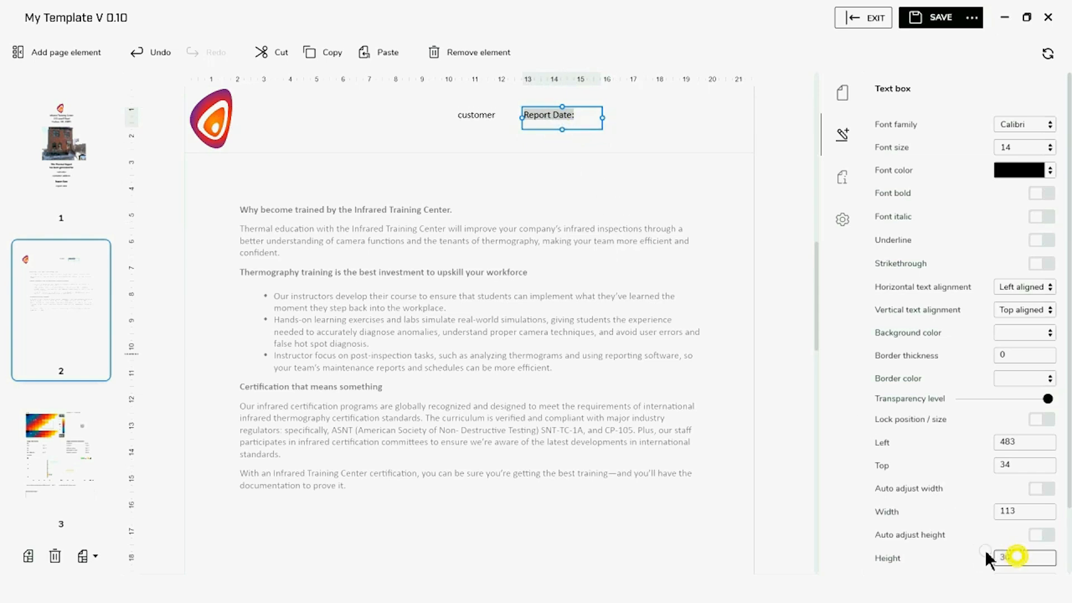
key("BackSpace")
key("BackSpace")
type("25")
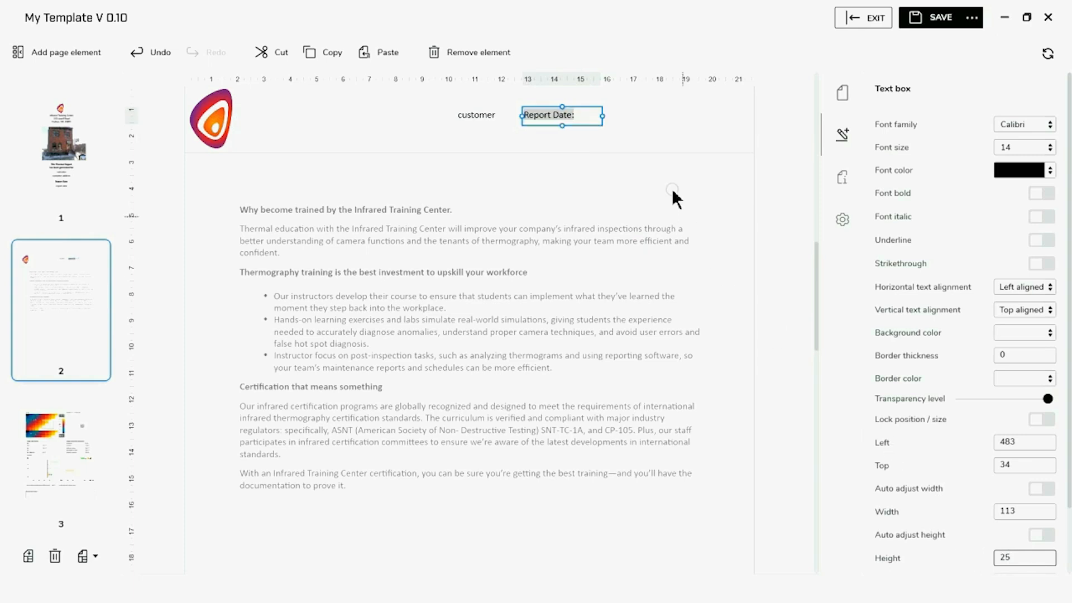
left_click(645, 120)
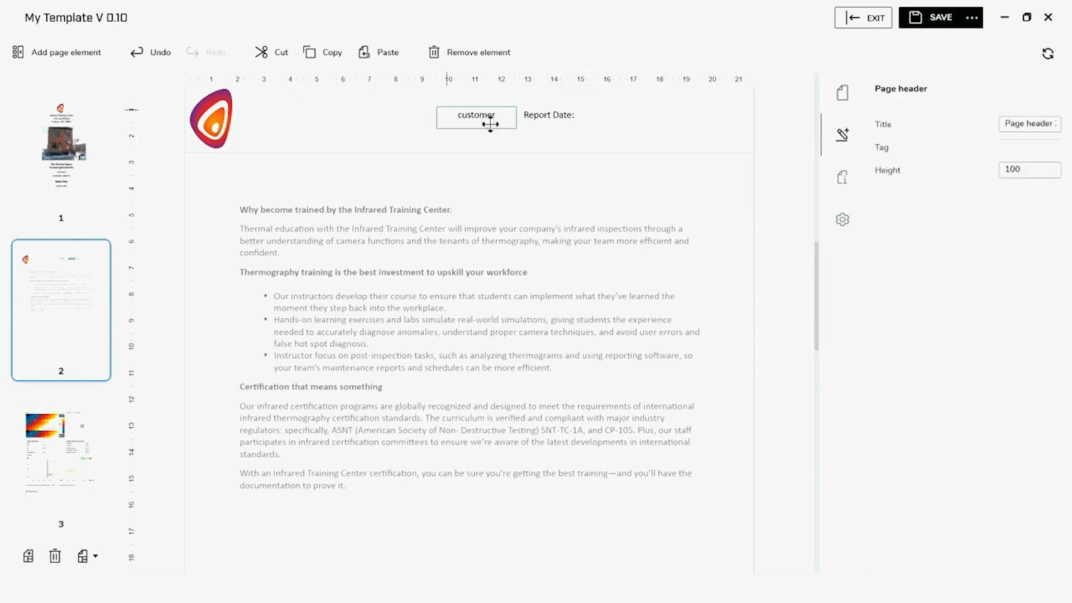
Shift the Report Date: label right and right-align its text
left_click_drag(535, 115, 590, 115)
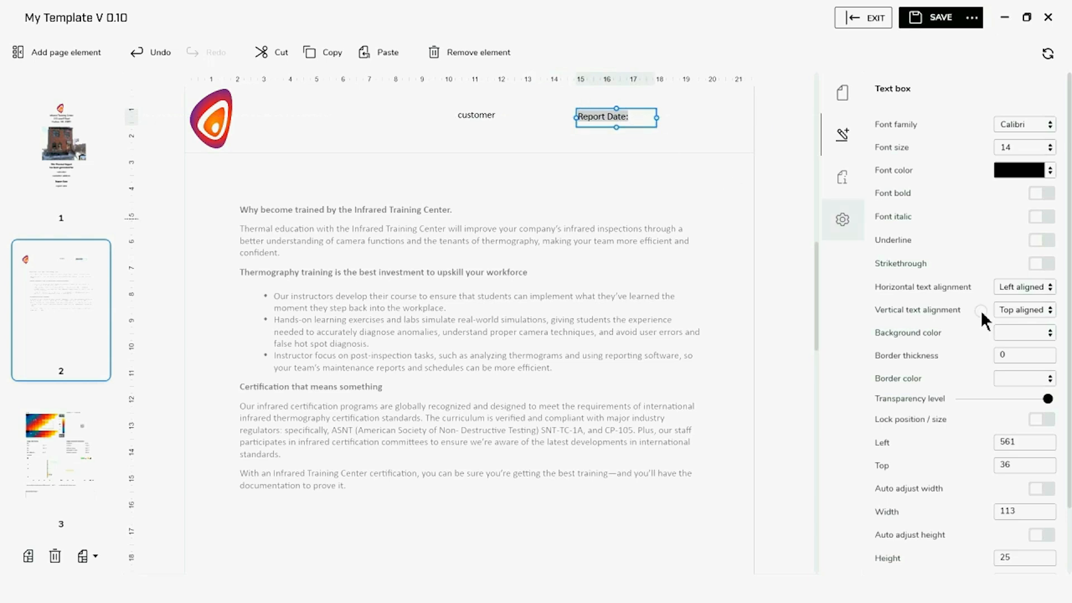
left_click(1052, 291)
left_click(1019, 347)
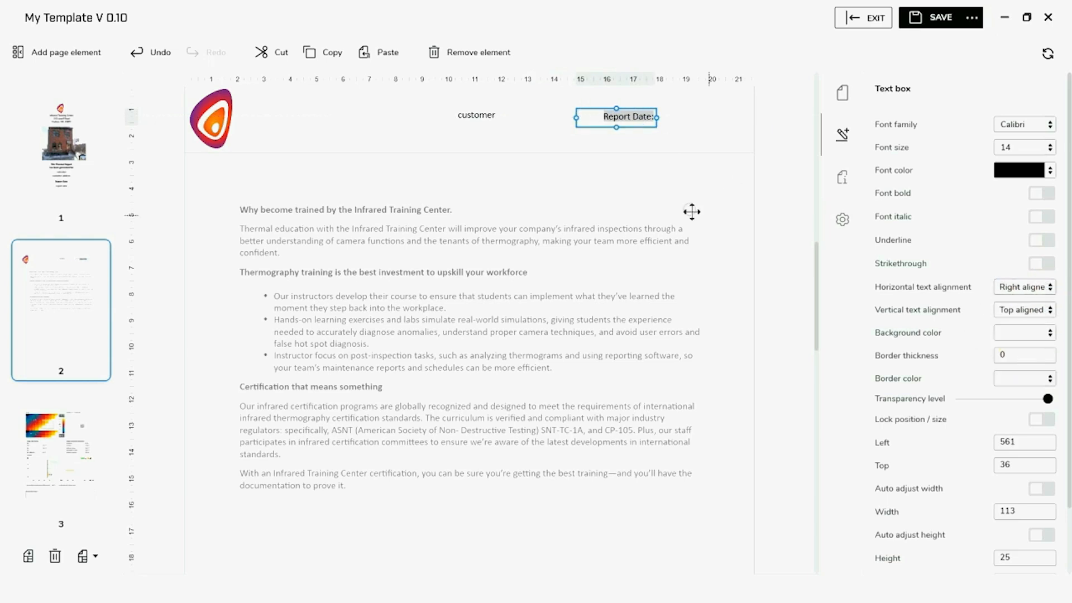
left_click(445, 139)
Add a Document property value field showing Report Date, 25 high
left_click(51, 53)
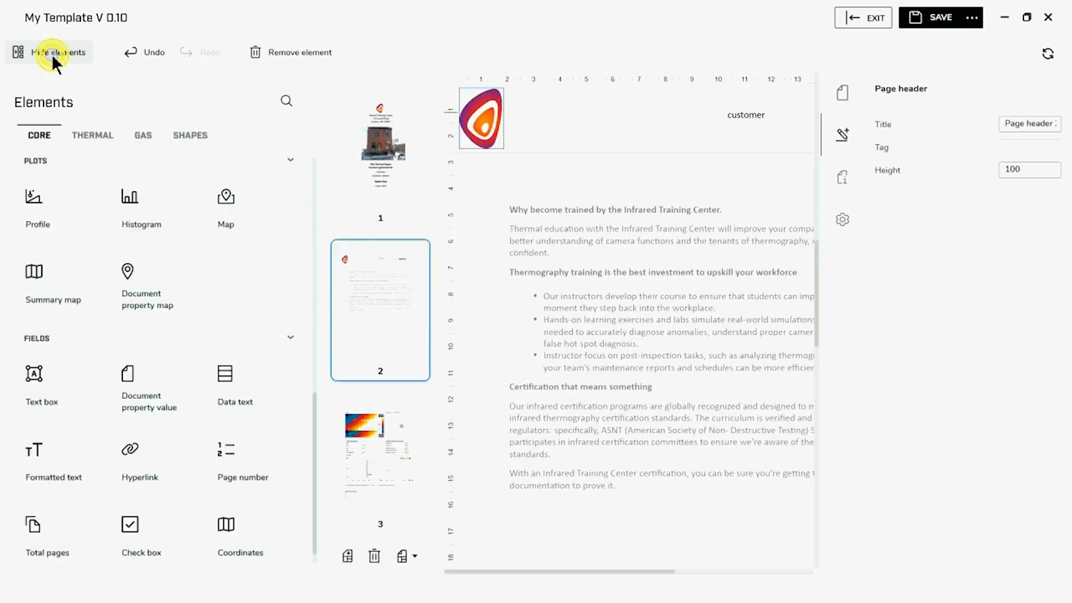
left_click(149, 394)
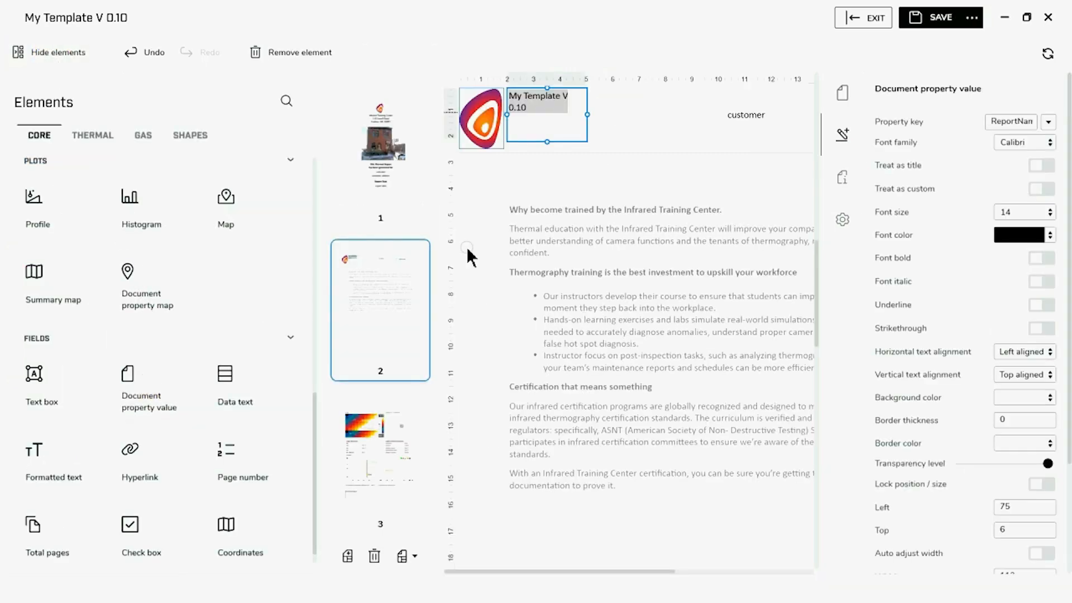
left_click(34, 52)
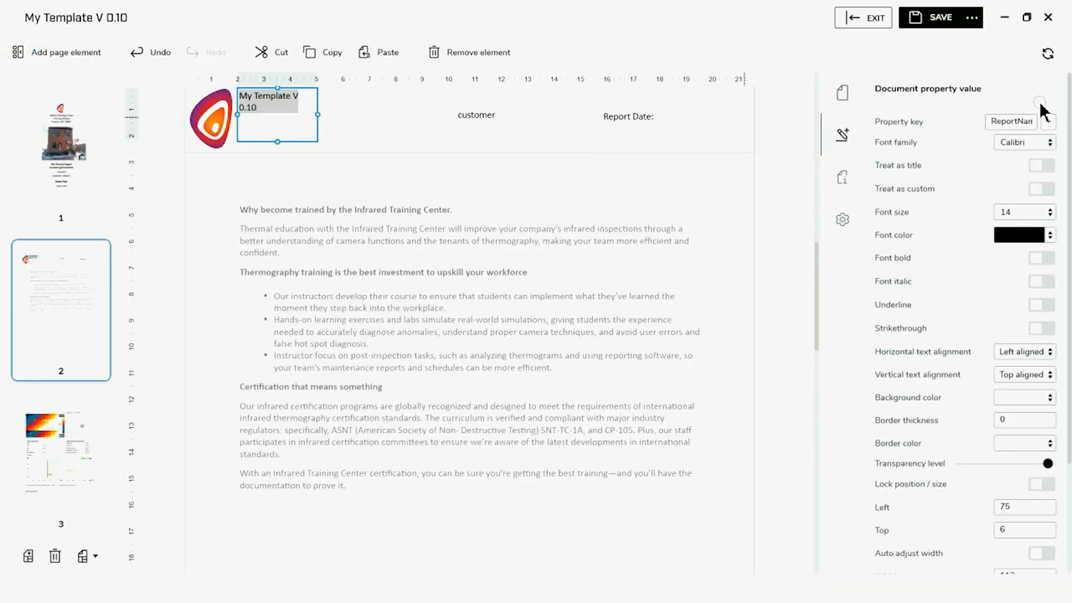
left_click(1047, 121)
scroll(998, 231, "down", 3)
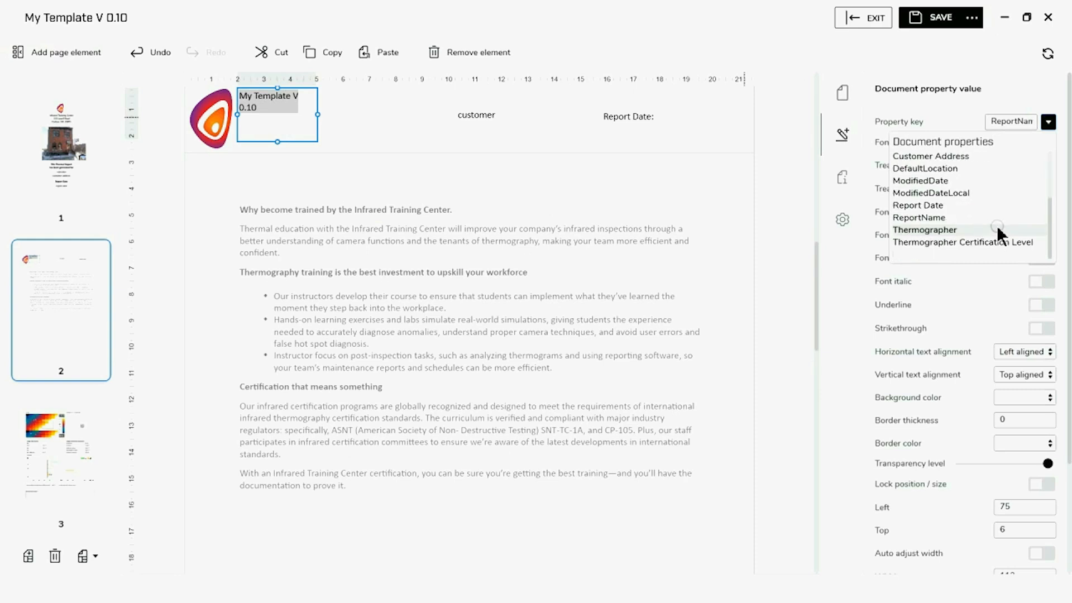
left_click(955, 205)
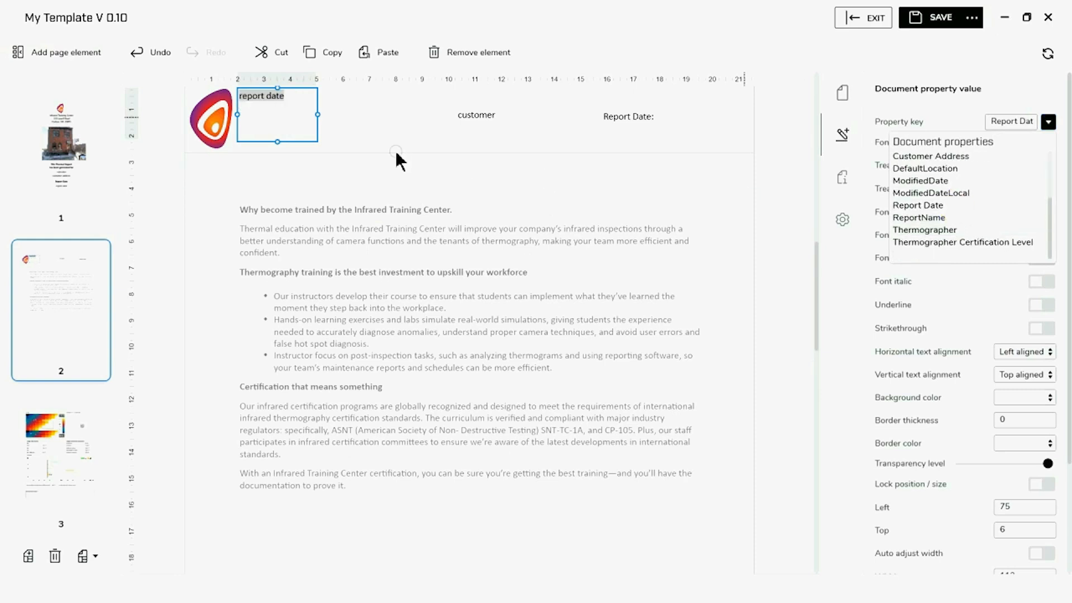
scroll(1061, 514, "down", 1)
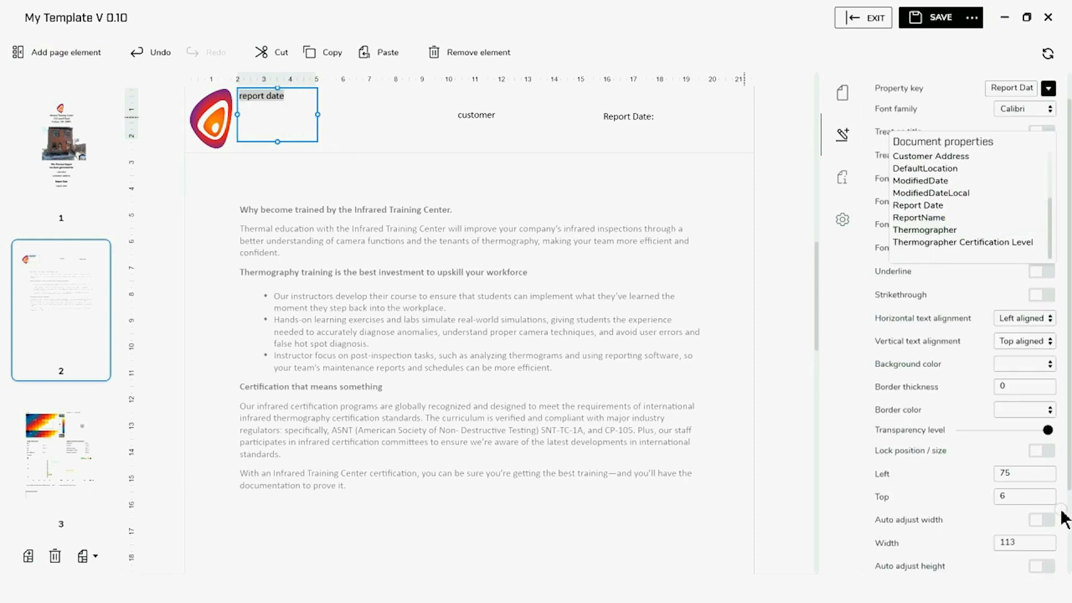
scroll(1026, 550, "down", 1)
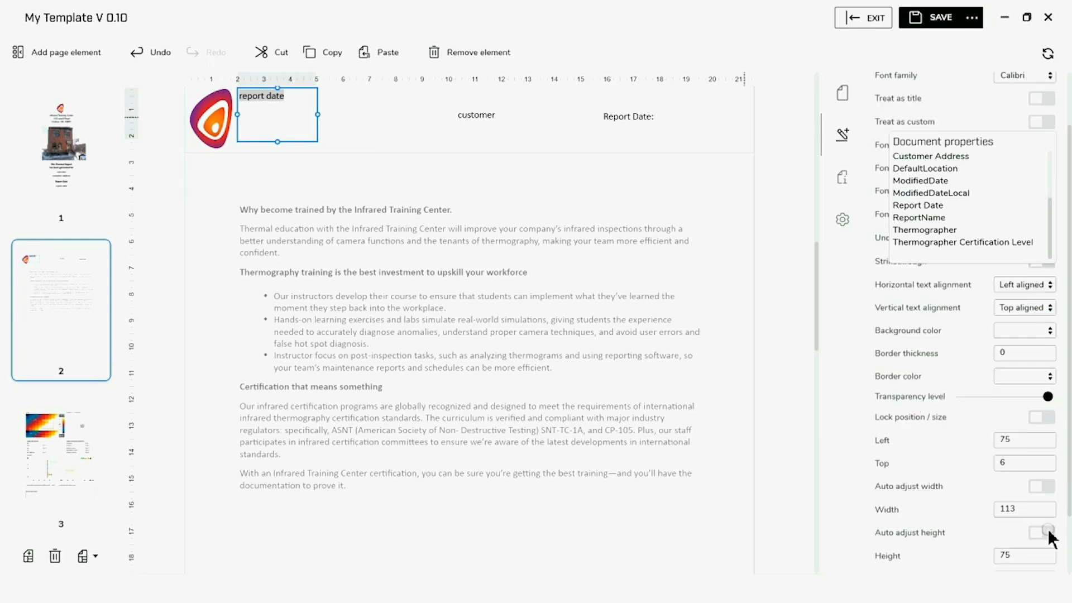
left_click(1016, 554)
left_click(997, 554)
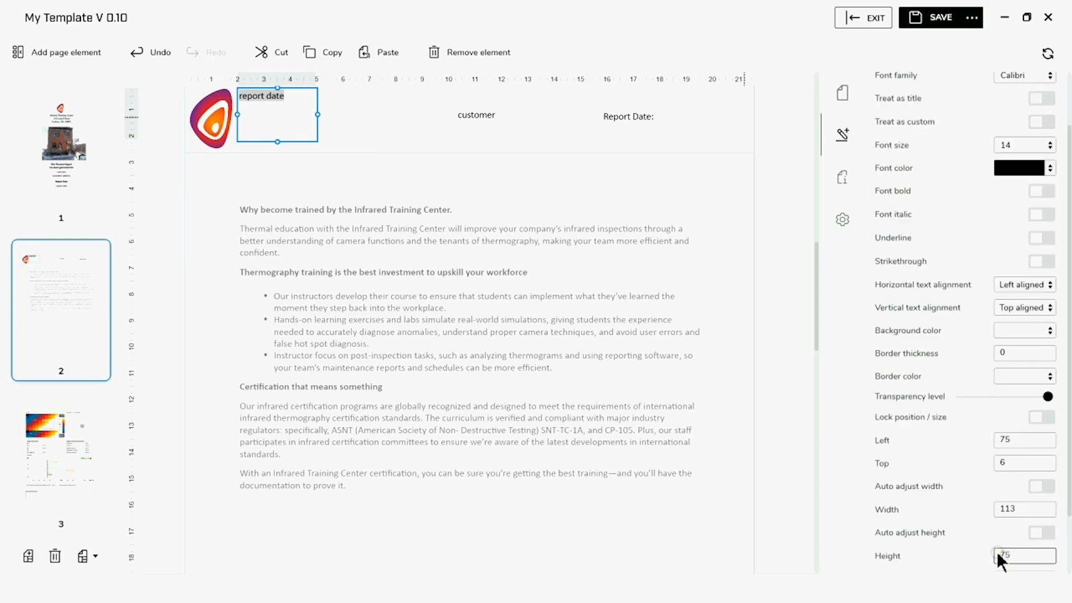
type("25")
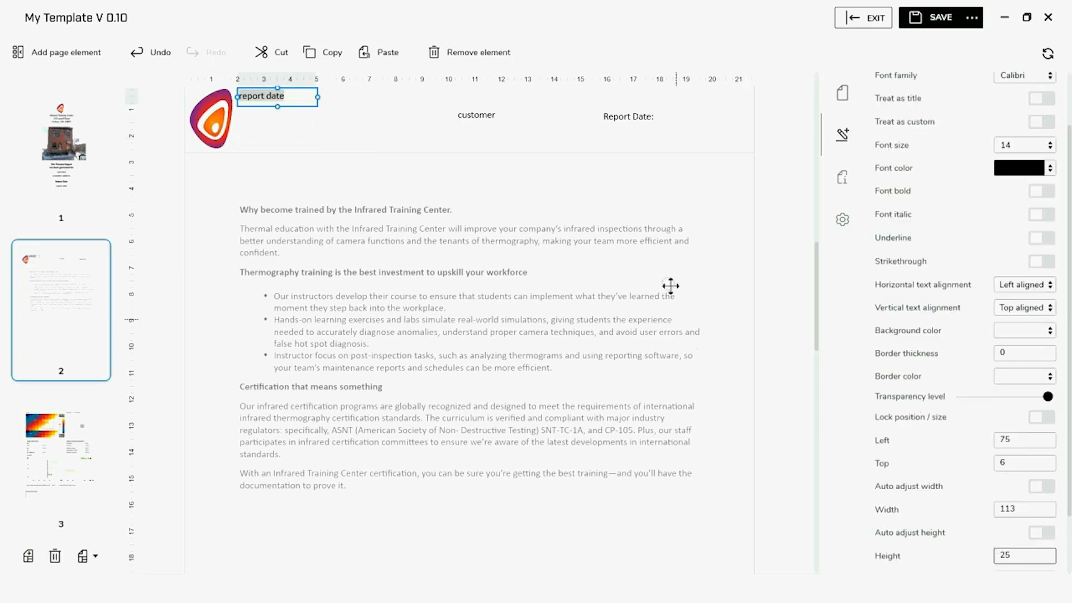
Place the report date field beside Report Date: at top 36, left 678
left_click_drag(287, 96, 726, 130)
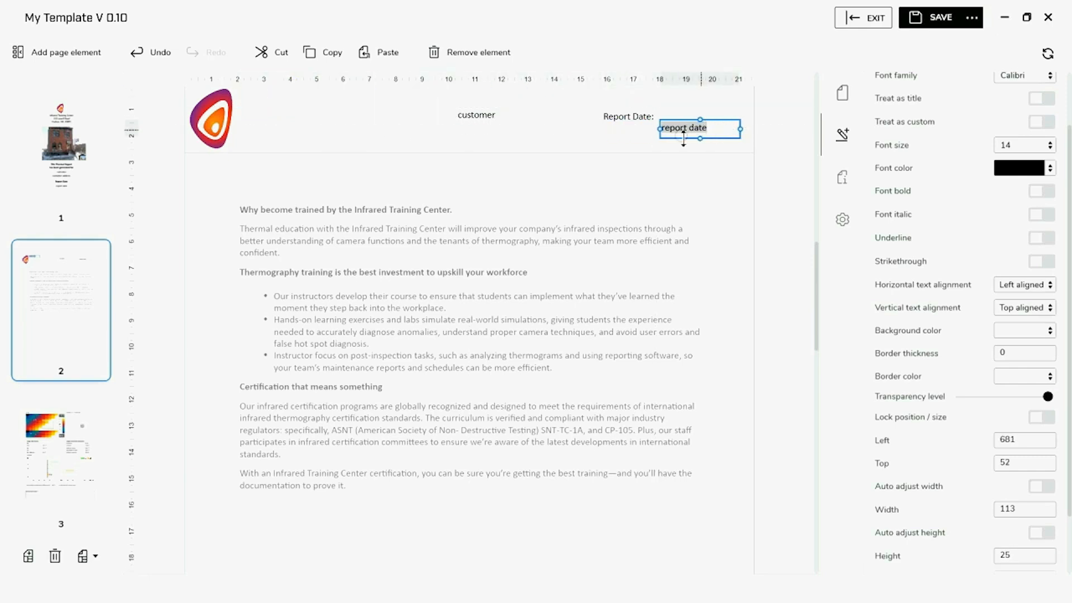
left_click(642, 116)
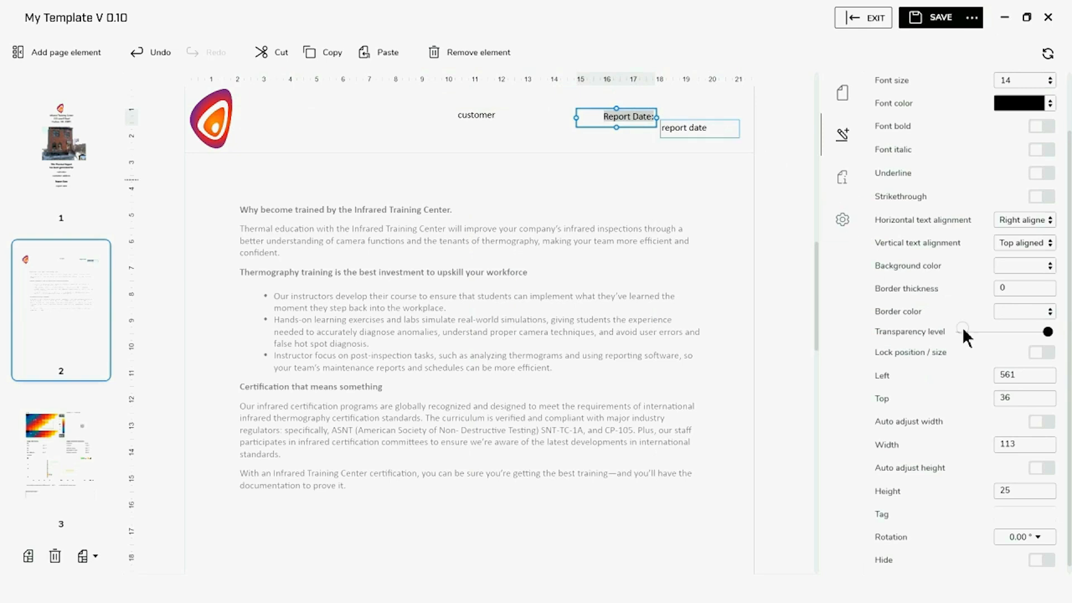
left_click(689, 127)
scroll(1014, 383, "down", 1)
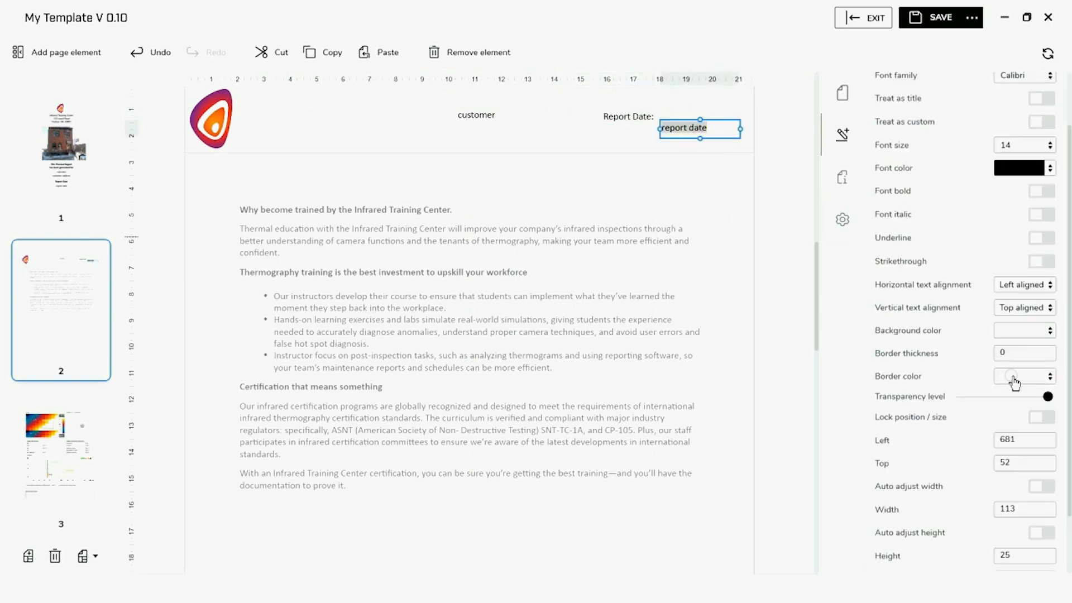
key("BackSpace")
key("BackSpace")
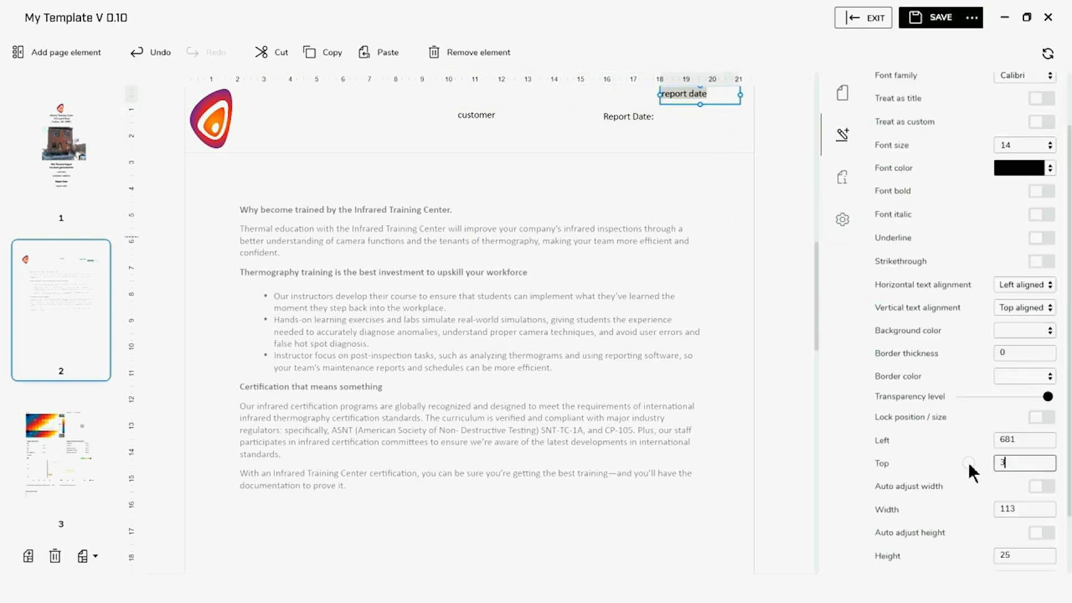
type("36")
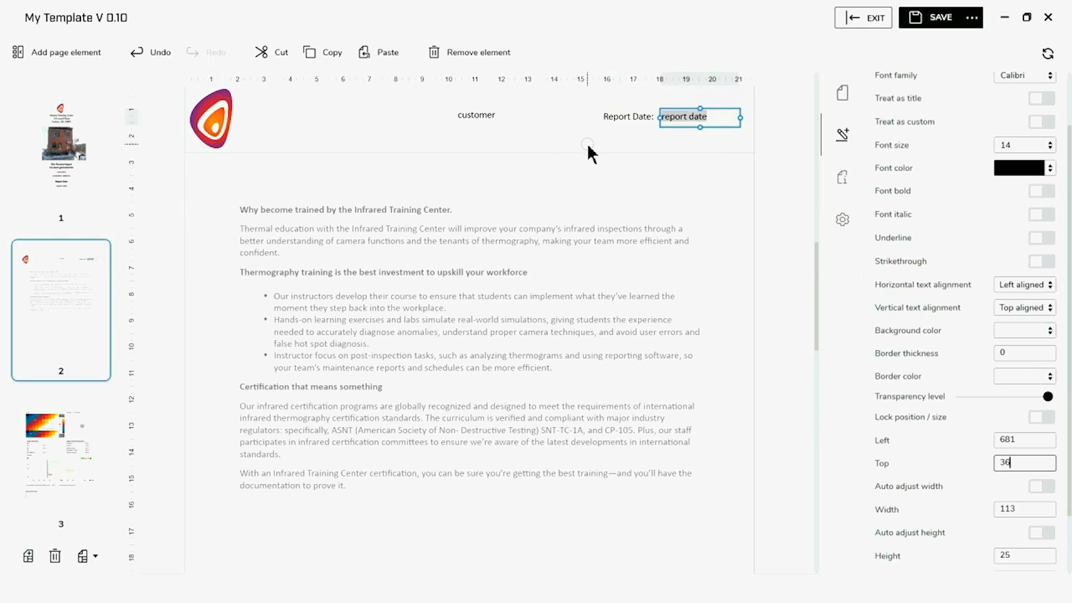
left_click(1017, 439)
key("BackSpace")
key("BackSpace")
type("78")
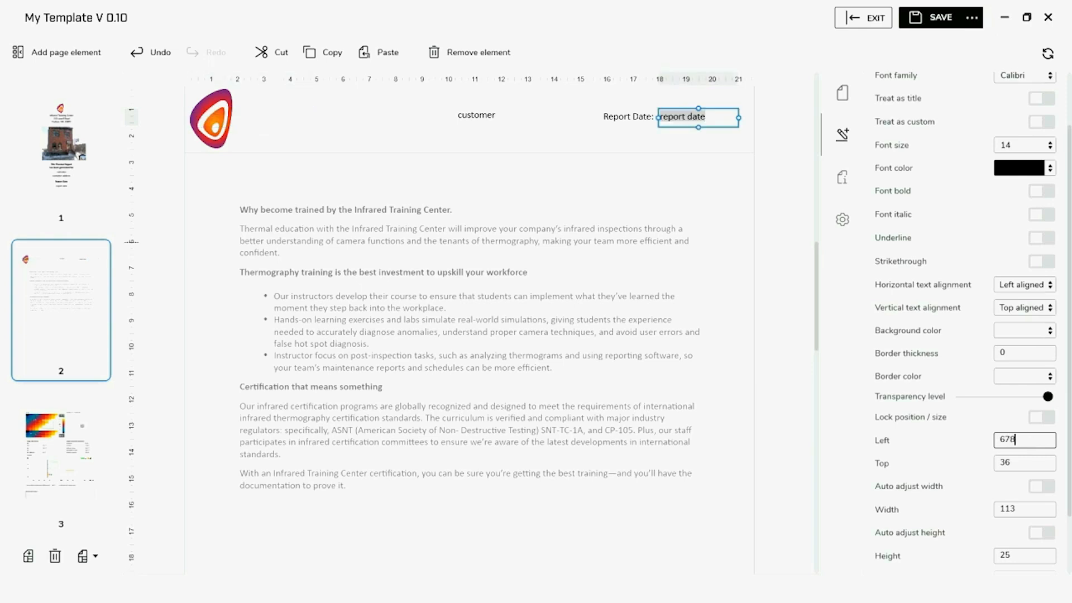
left_click(924, 458)
left_click(560, 132)
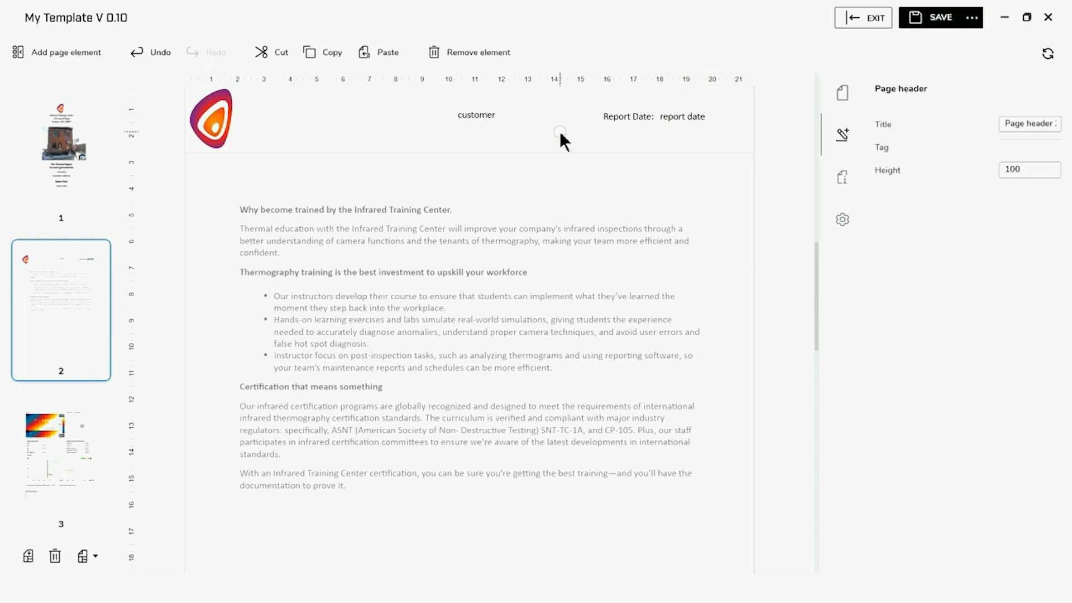
Add a page number field to the footer and drag it to the right side
scroll(552, 502, "down", 3)
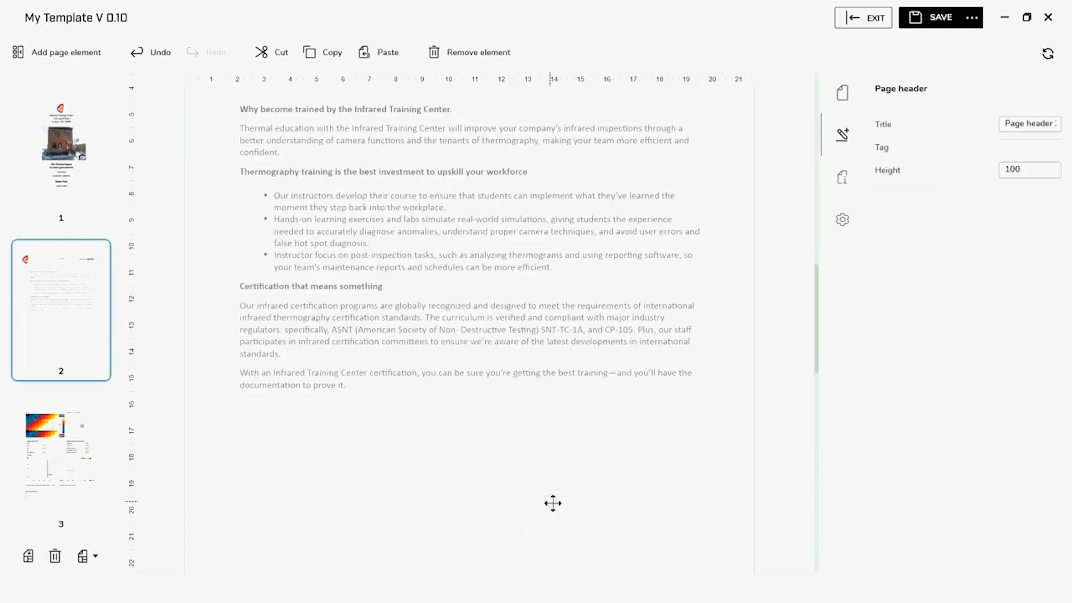
scroll(553, 508, "down", 3)
left_click(482, 431)
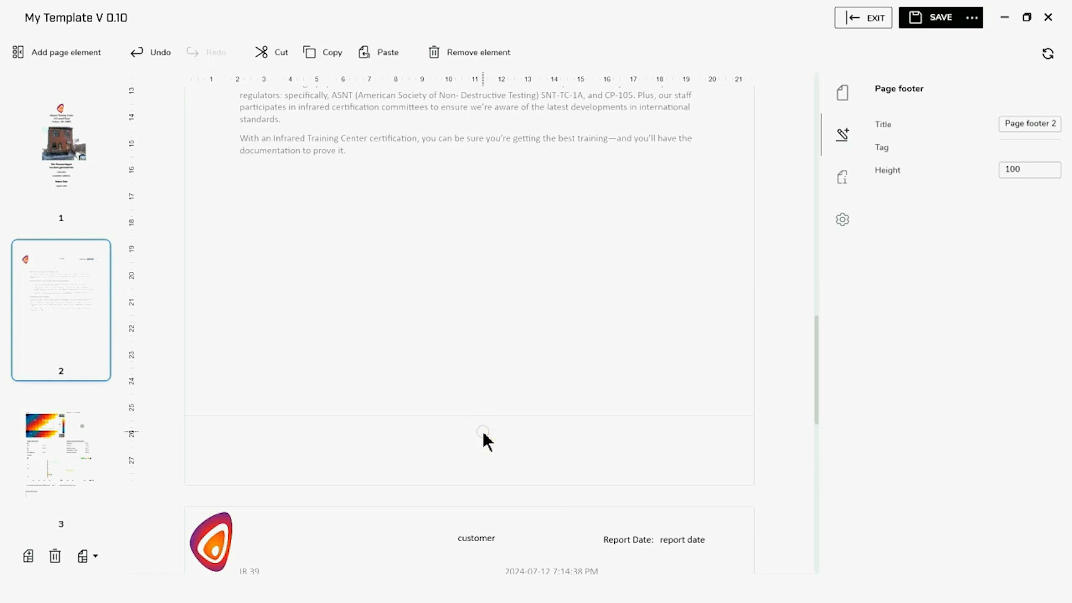
left_click(74, 49)
left_click(280, 468)
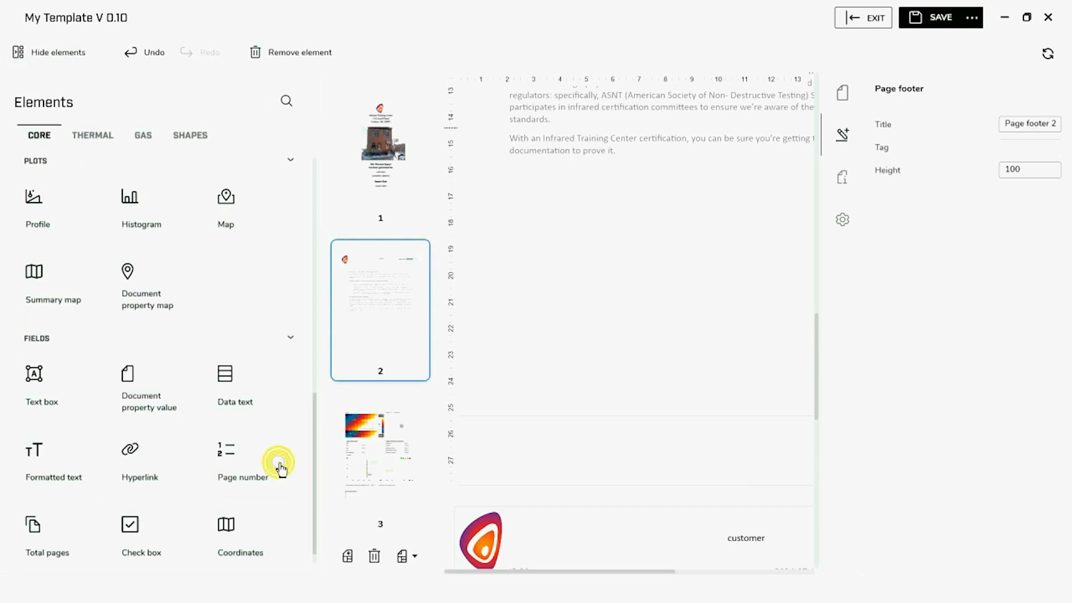
left_click(67, 56)
scroll(564, 240, "up", 2)
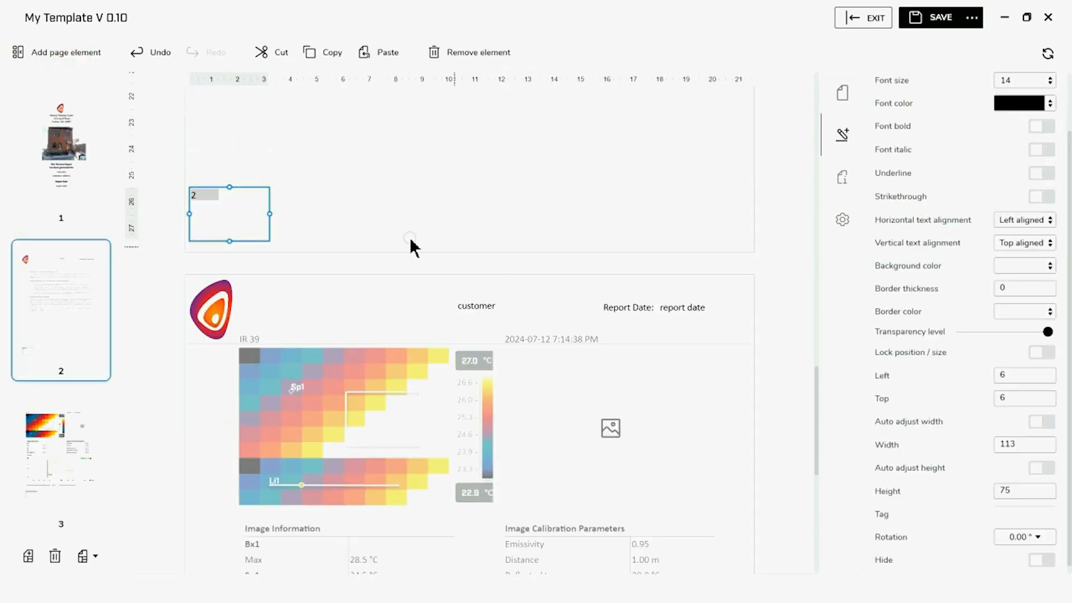
left_click_drag(215, 212, 684, 206)
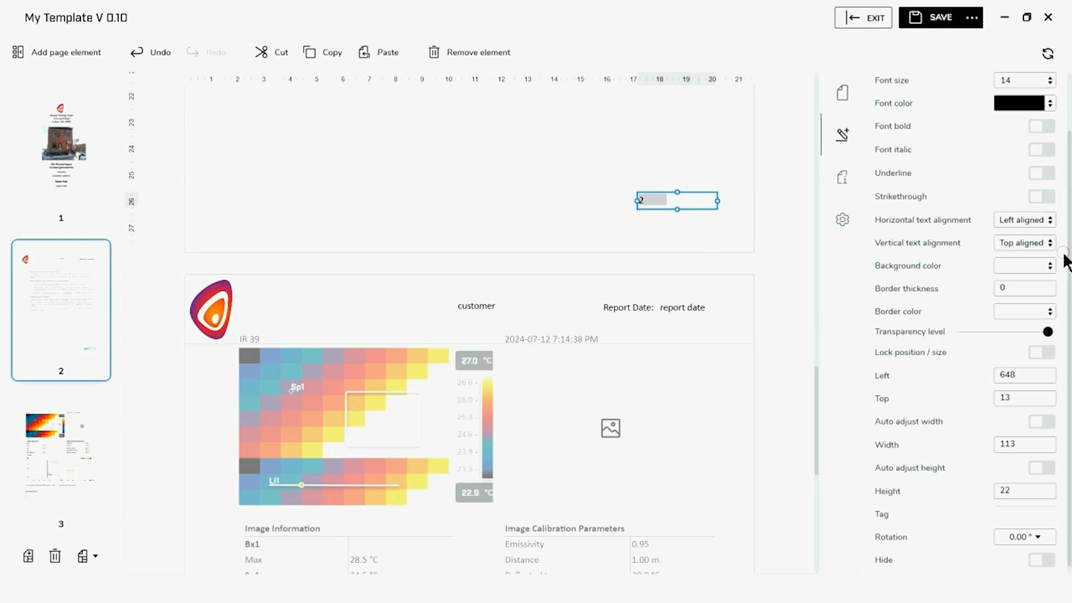
Right-align the page number and narrow its box from the left edge
left_click(1048, 221)
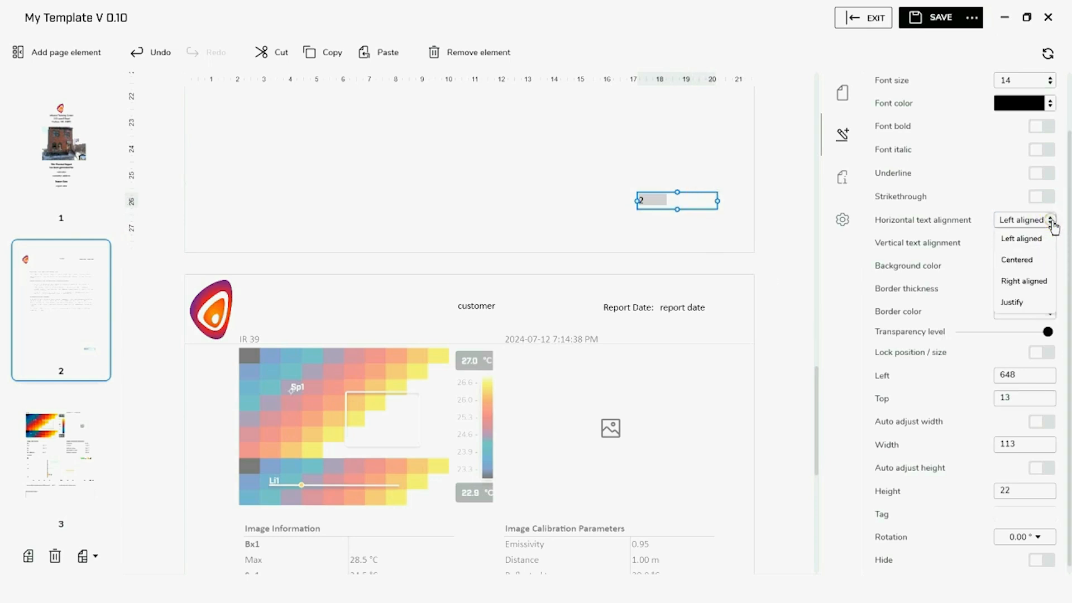
left_click(1025, 281)
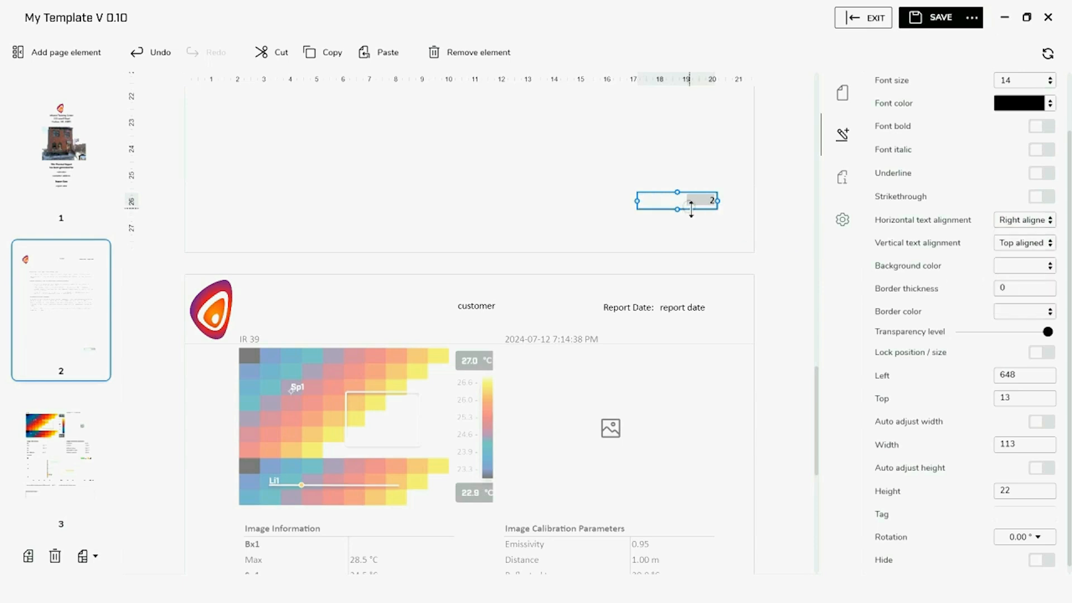
left_click(637, 199)
mouse_move(640, 204)
left_mouse_down()
mouse_move(680, 201)
mouse_move(674, 214)
mouse_move(689, 199)
mouse_move(659, 209)
left_mouse_up()
left_click(698, 217)
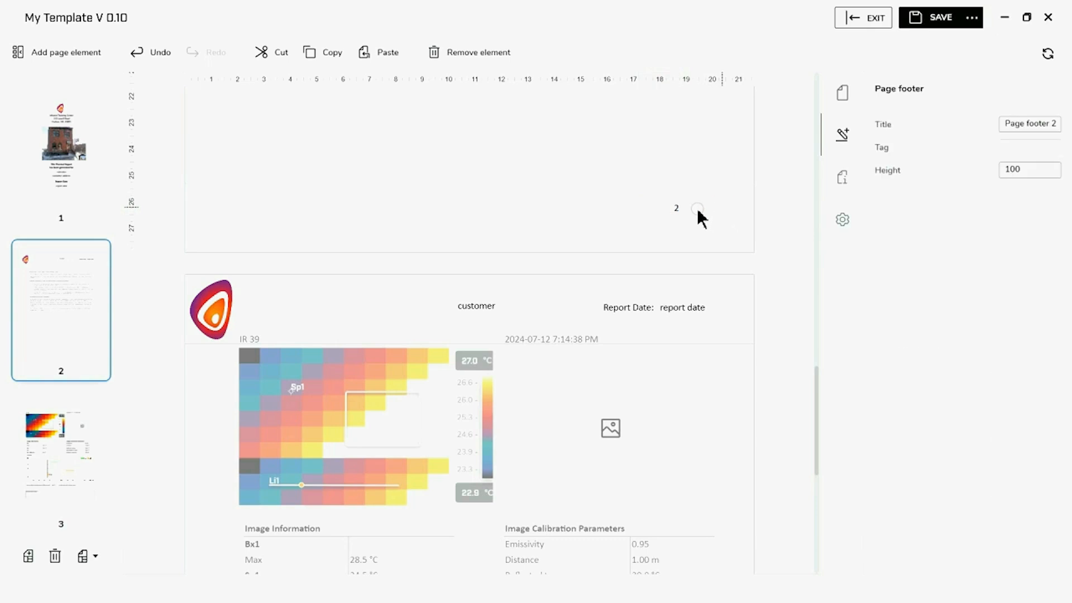
Add an 'of' text box and move it just right of the page number
left_click(62, 52)
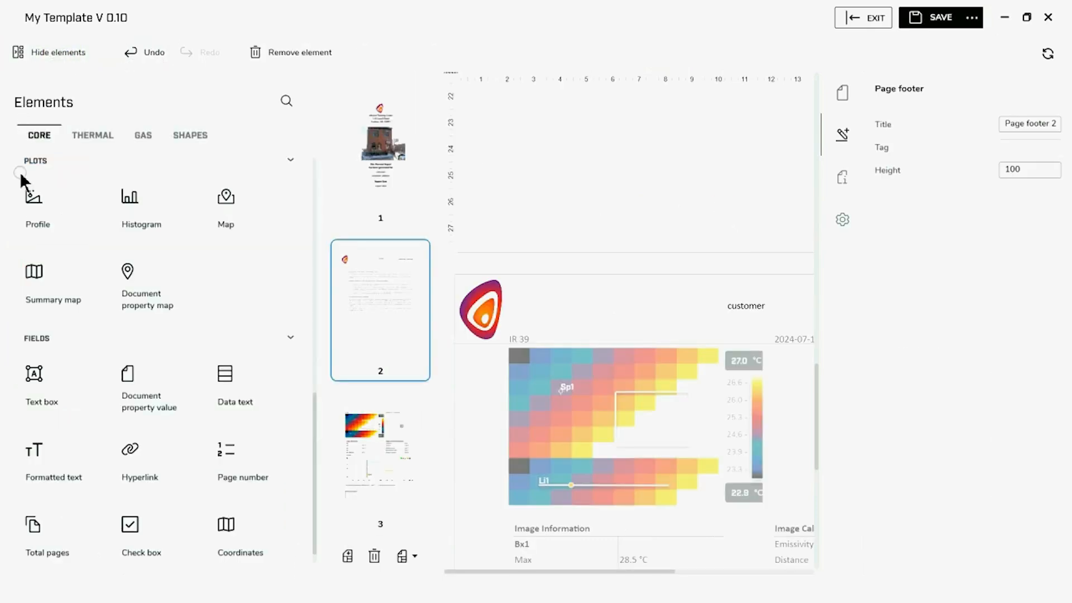
left_click_drag(41, 398, 43, 402)
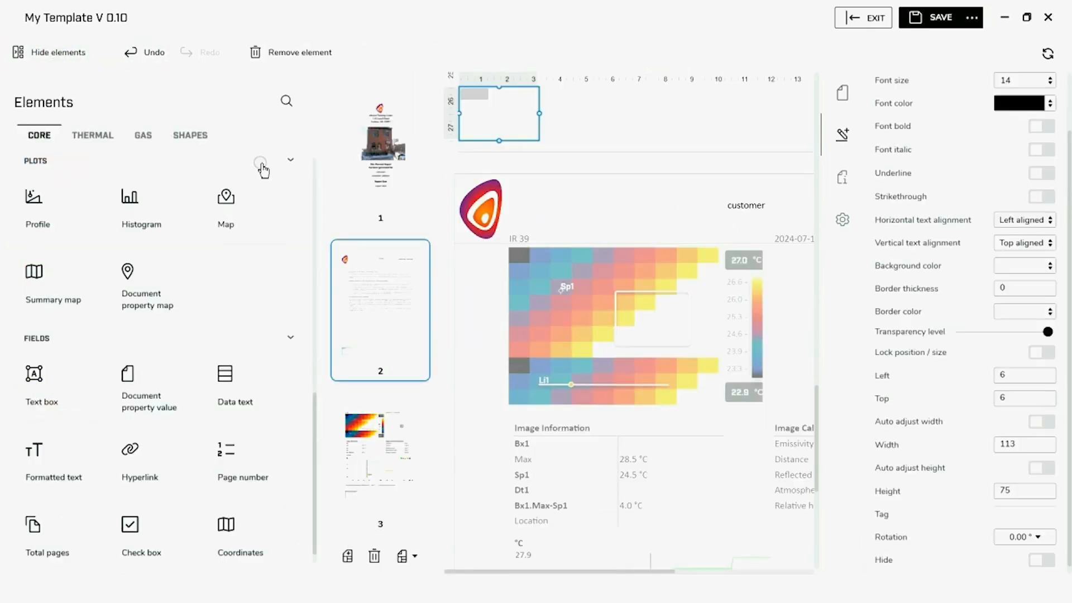
left_click(66, 56)
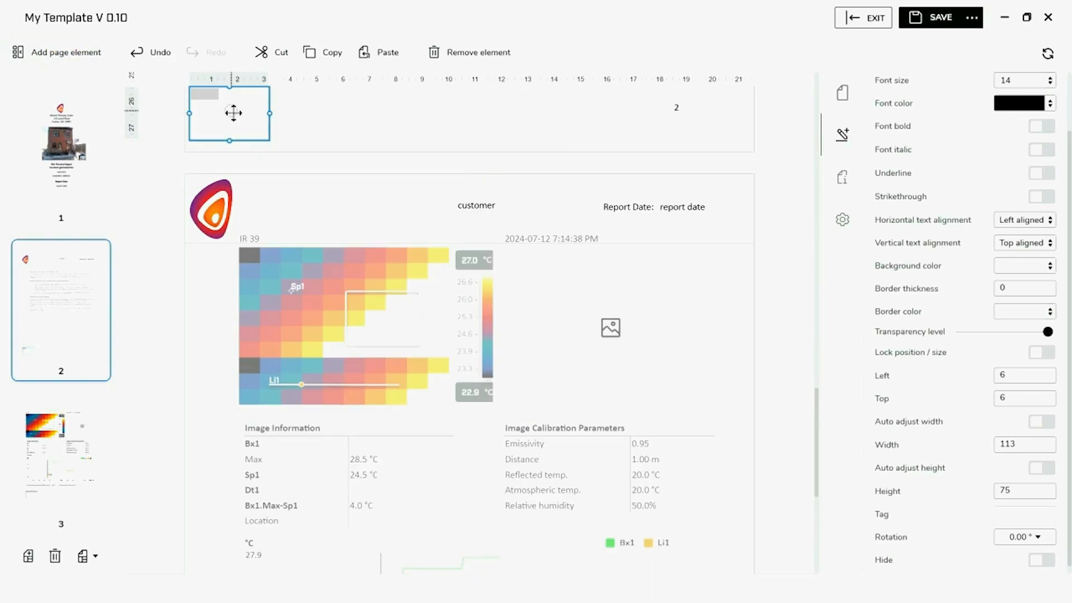
left_click_drag(236, 114, 705, 111)
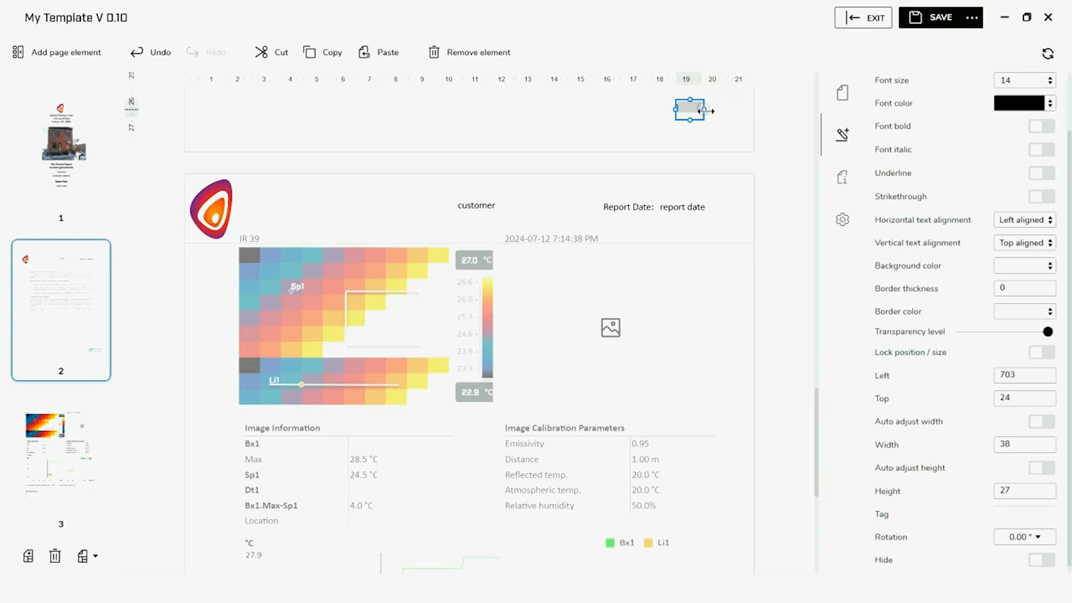
left_click(656, 111)
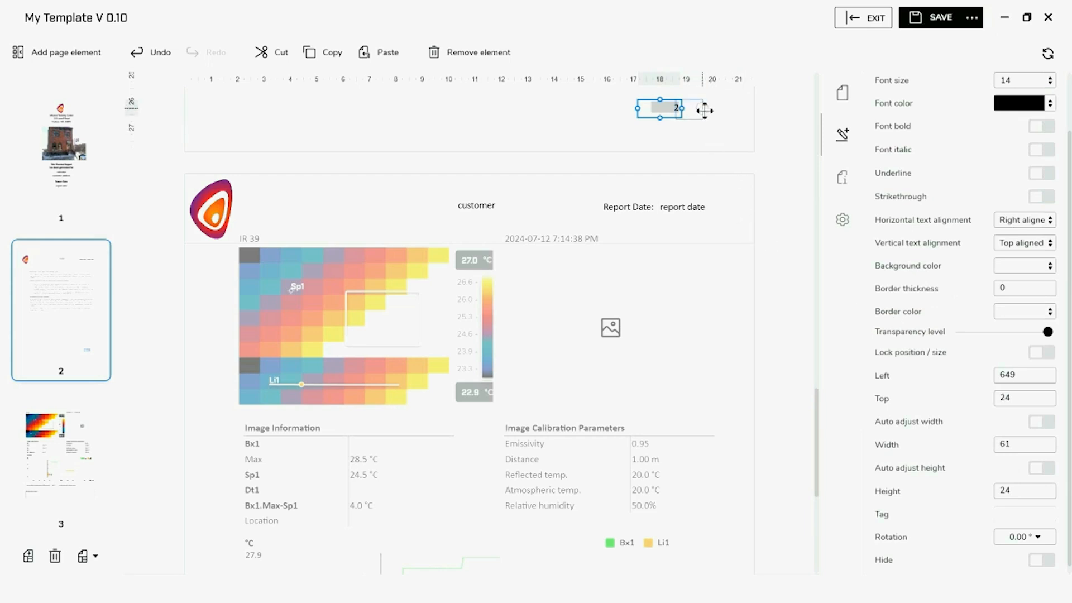
left_click(700, 110)
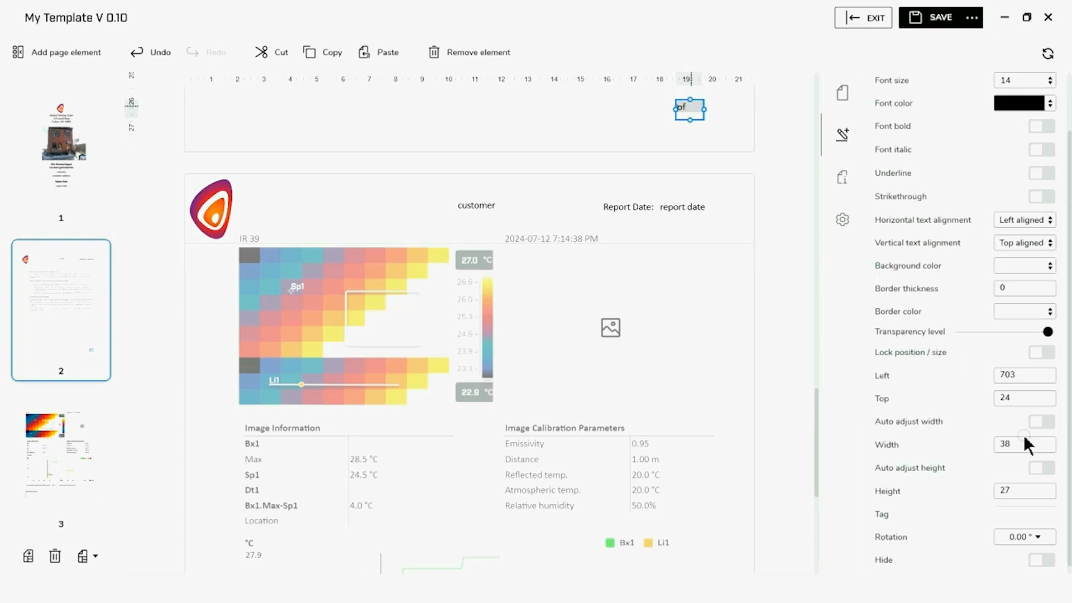
Set the 'of' text box's Left position to 705
left_click(1018, 373)
key("BackSpace")
type("5")
left_click(616, 129)
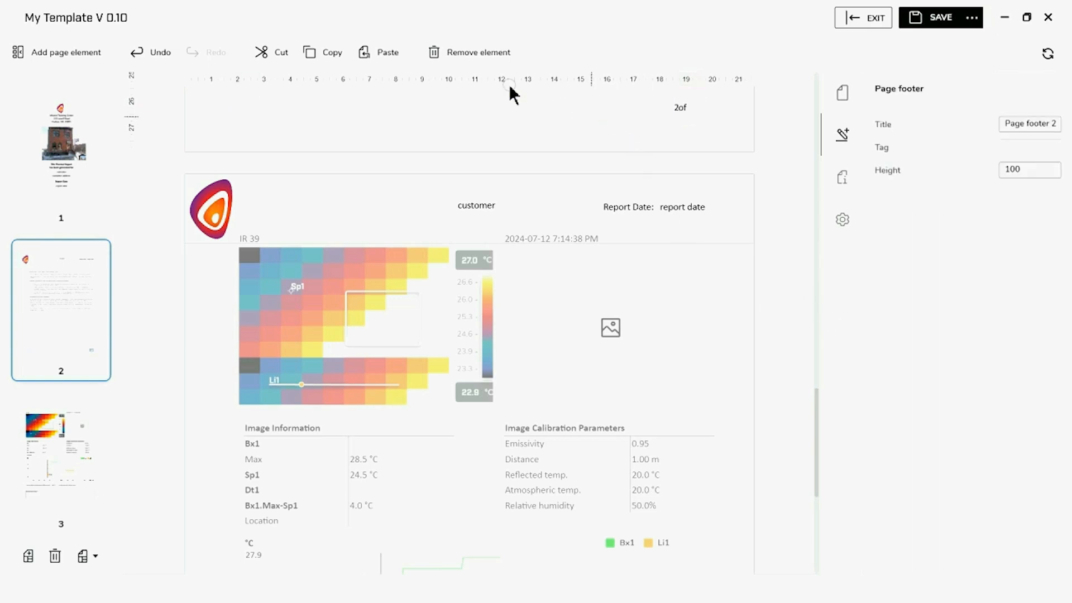
left_click(685, 106)
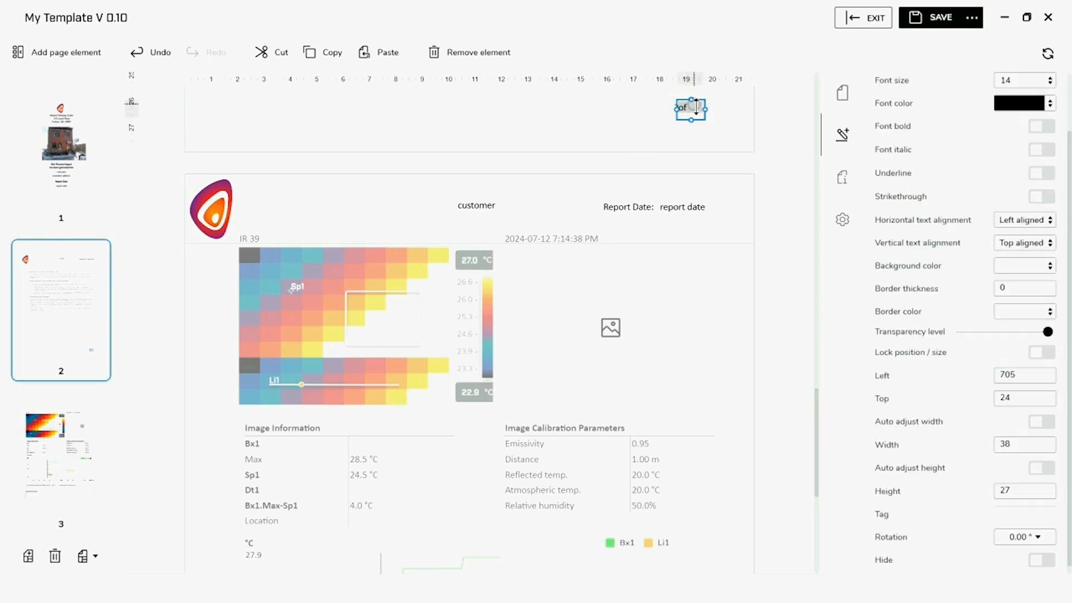
Set the page number's Left position to 646
left_click(668, 111)
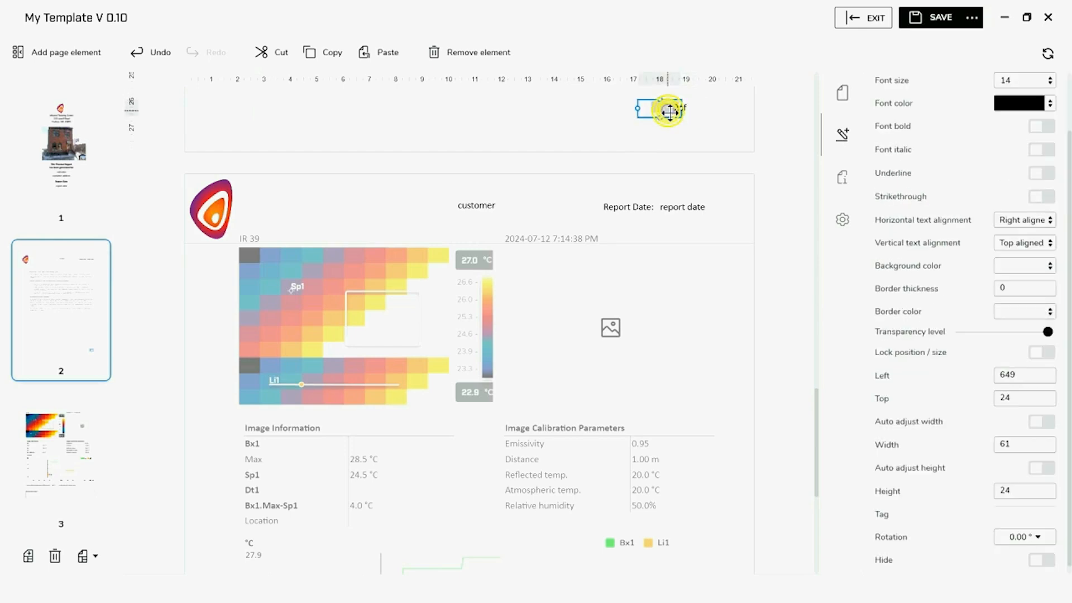
left_click(1025, 375)
key("BackSpace")
type("6")
left_click(548, 116)
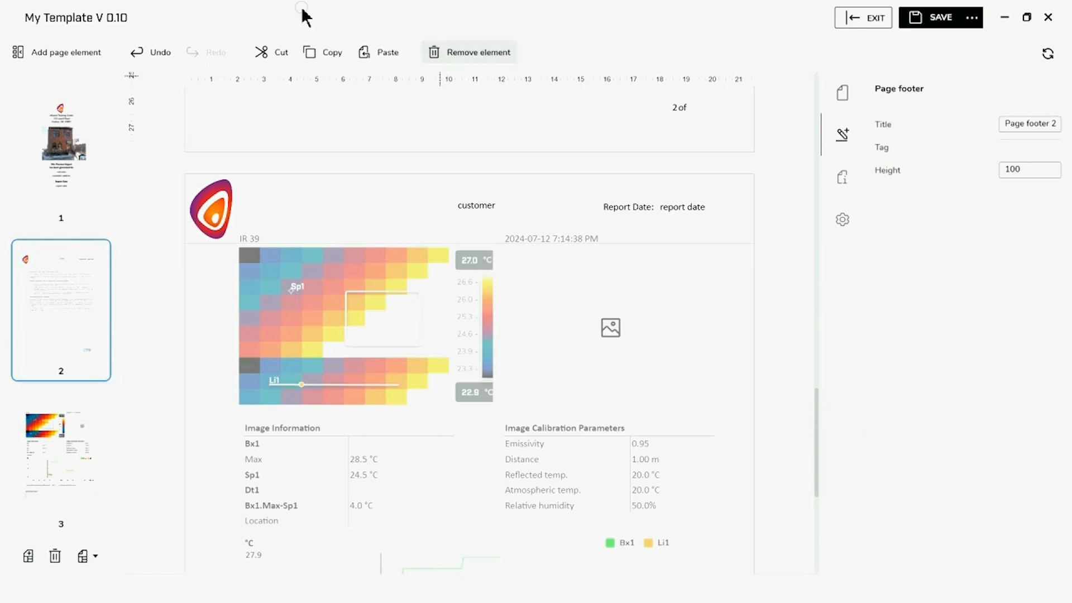
left_click(89, 52)
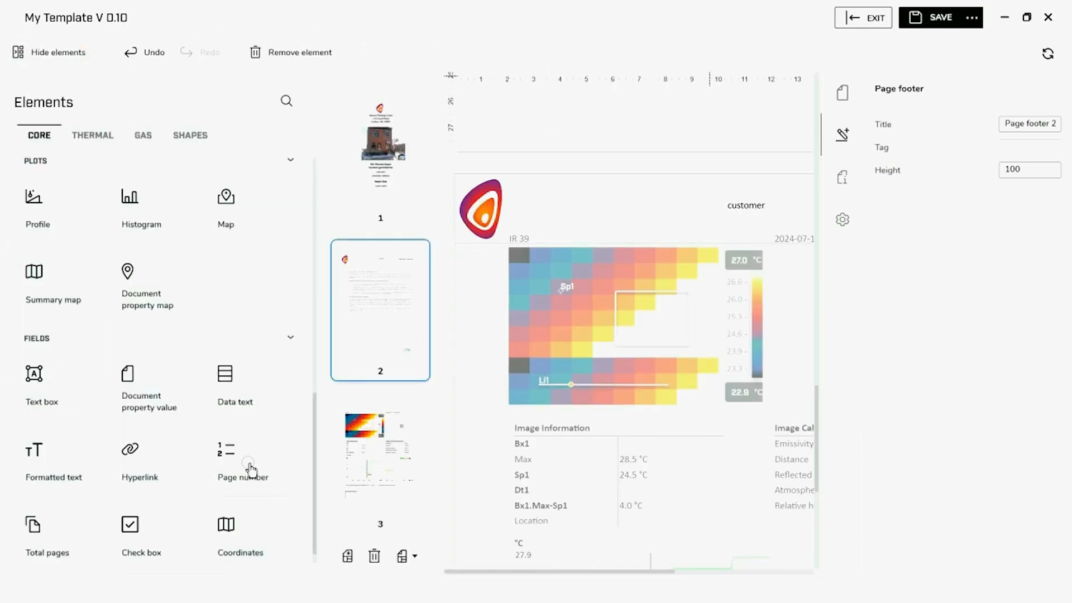
Add a Total pages field and drag it beside 'of' in the footer
left_click(51, 539)
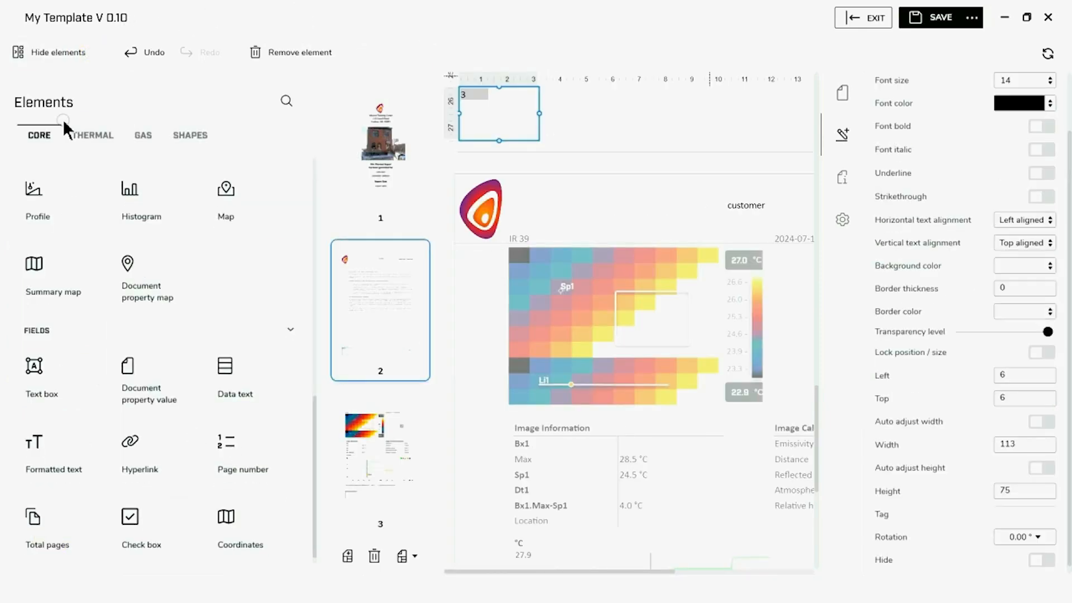
left_click(33, 52)
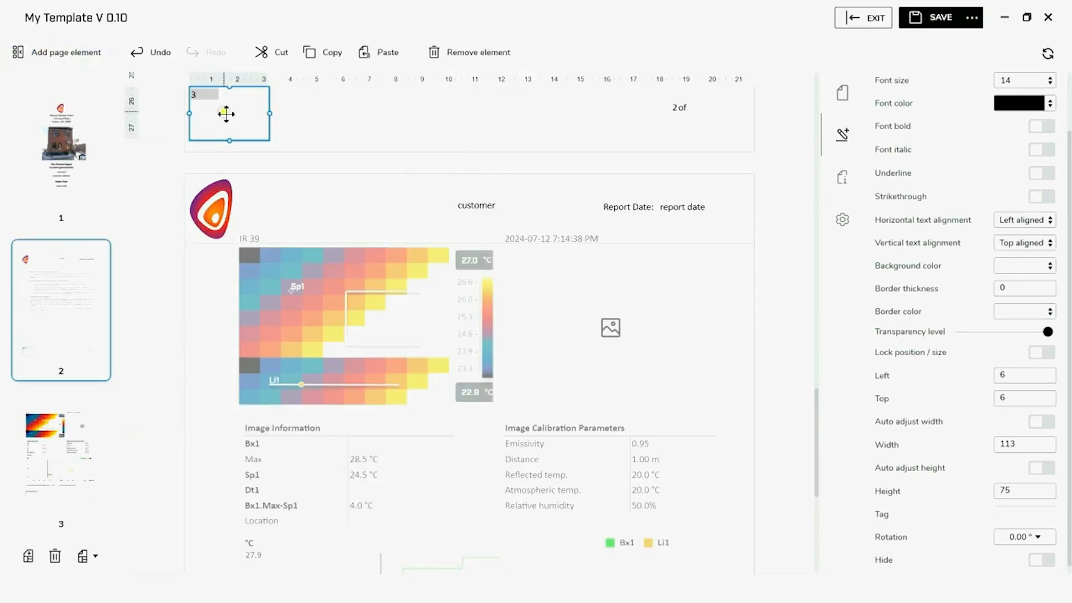
left_click_drag(225, 113, 735, 108)
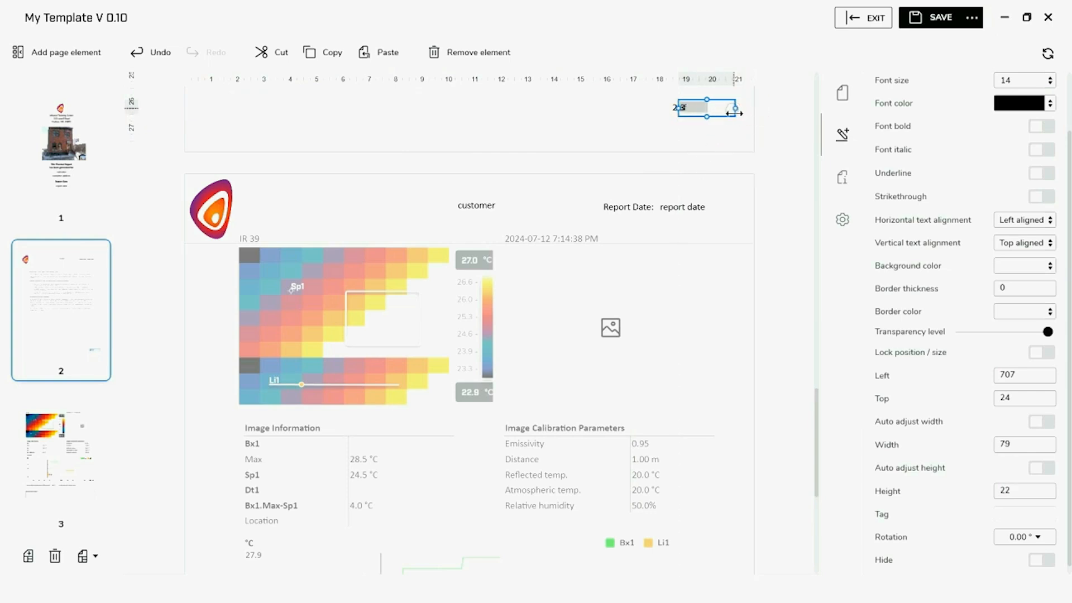
left_click(698, 131)
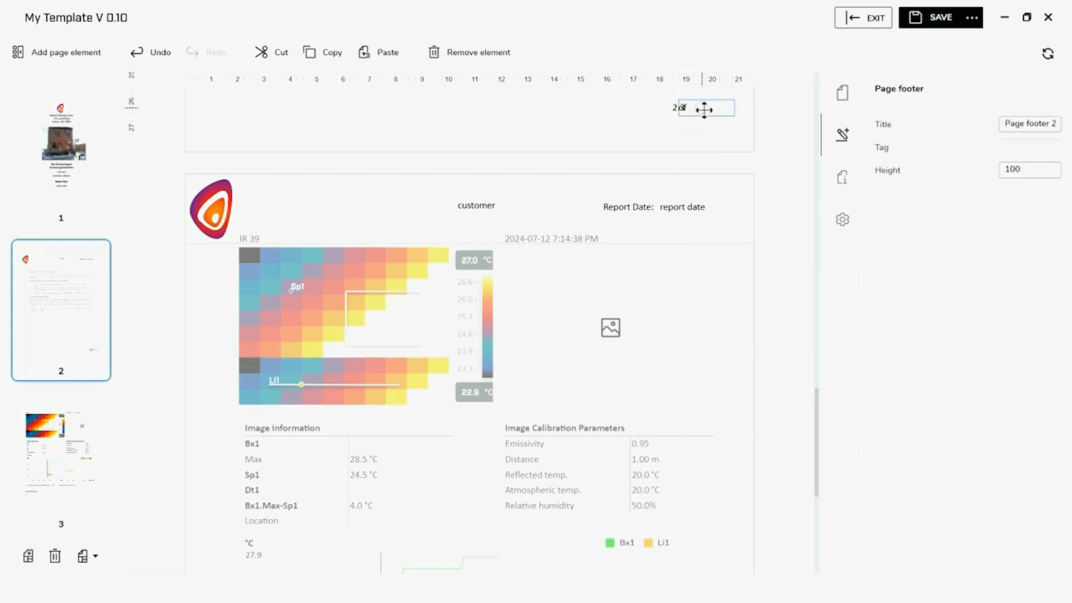
left_click_drag(700, 110, 718, 109)
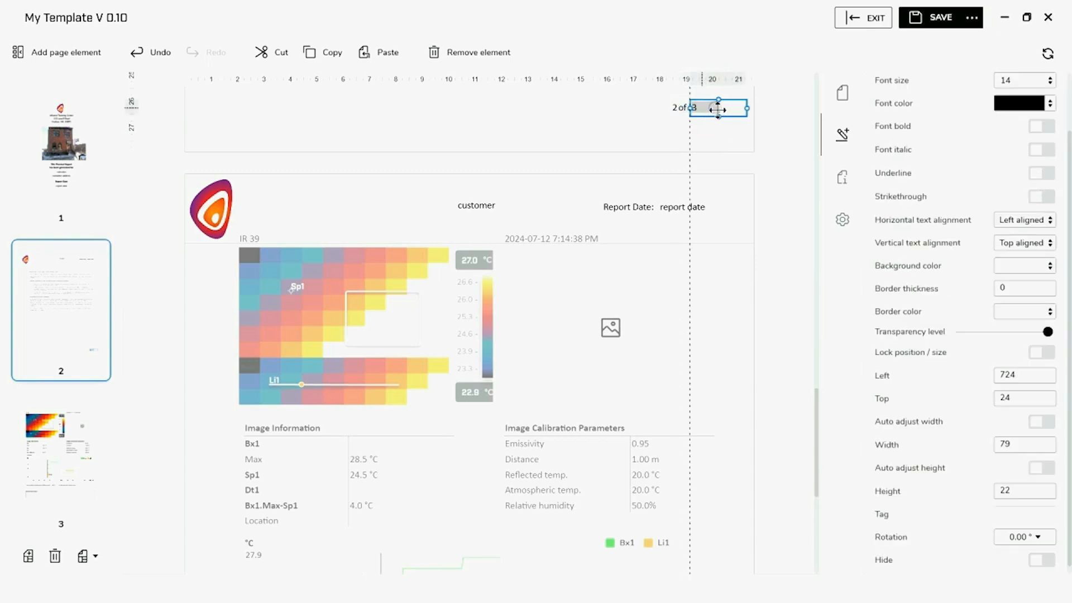
left_click(663, 125)
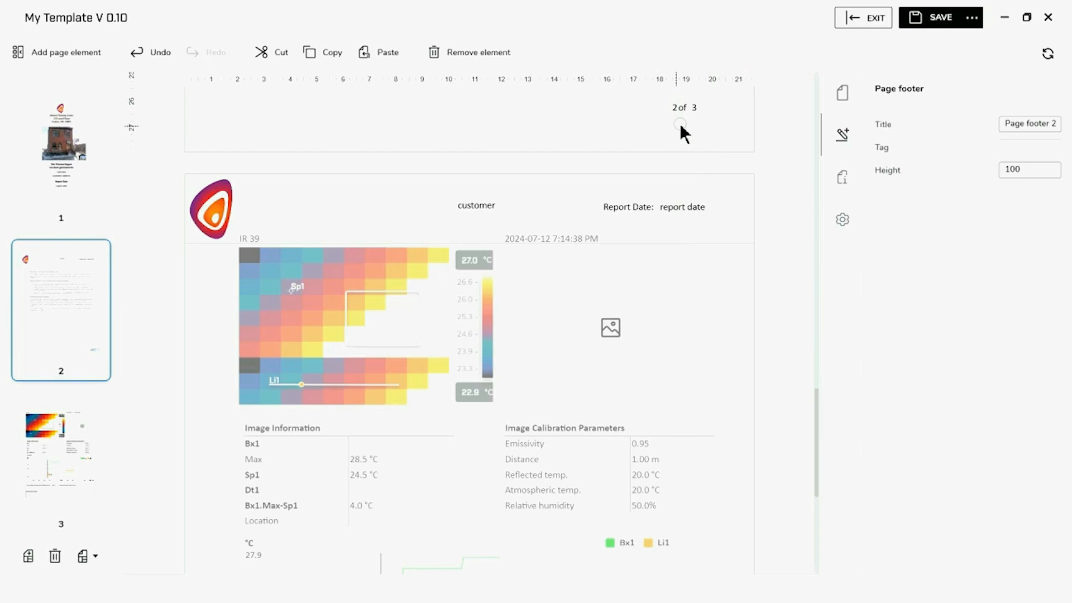
left_click(703, 109)
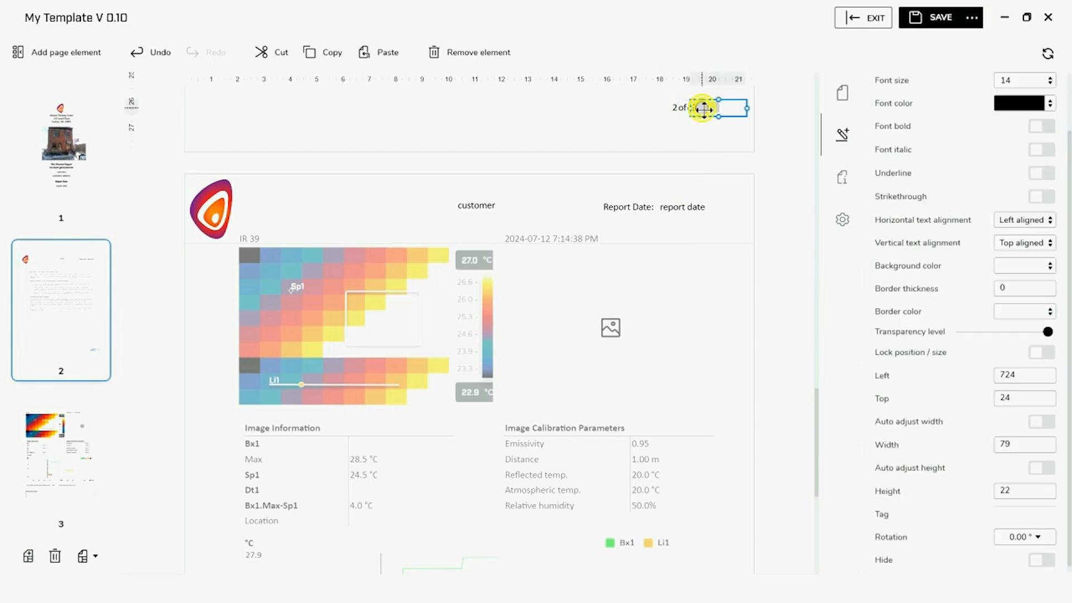
left_click(672, 123)
left_click(681, 107)
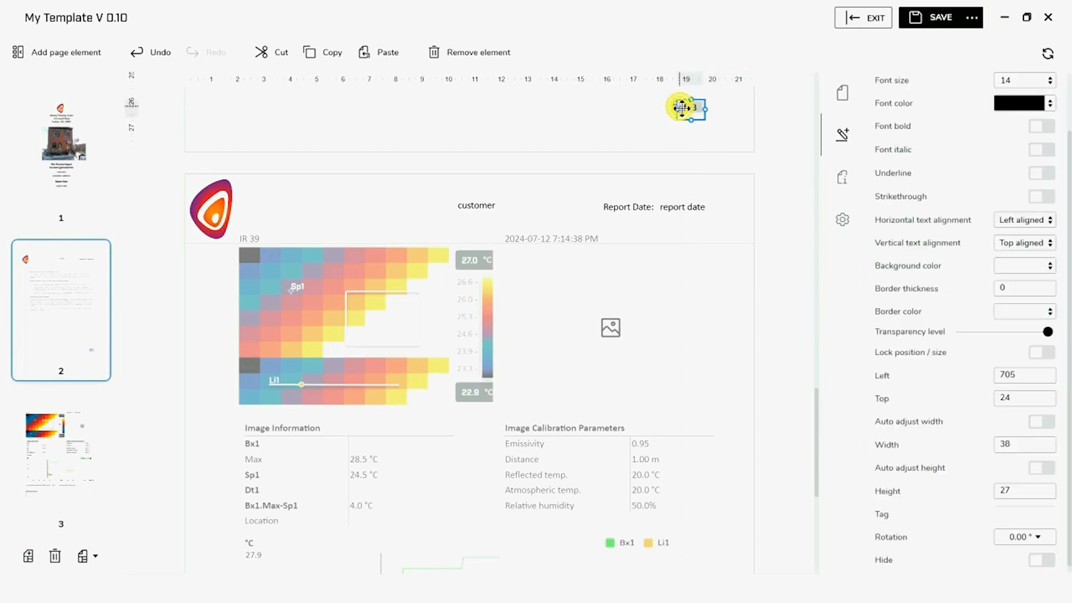
left_click(717, 110)
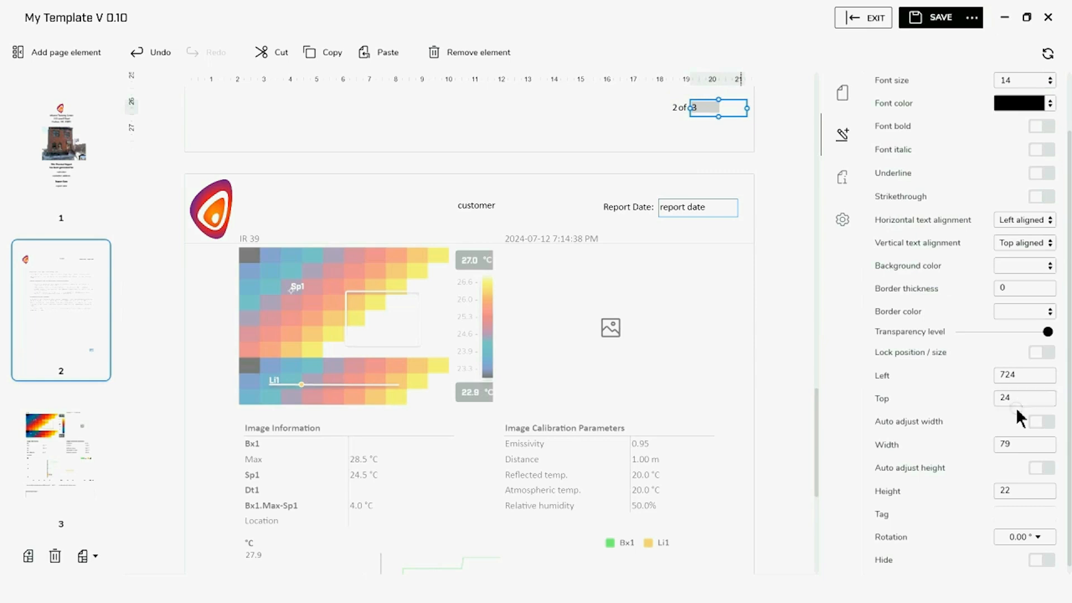
Set the total-pages field's Left position to 720
left_click(1018, 375)
key("BackSpace")
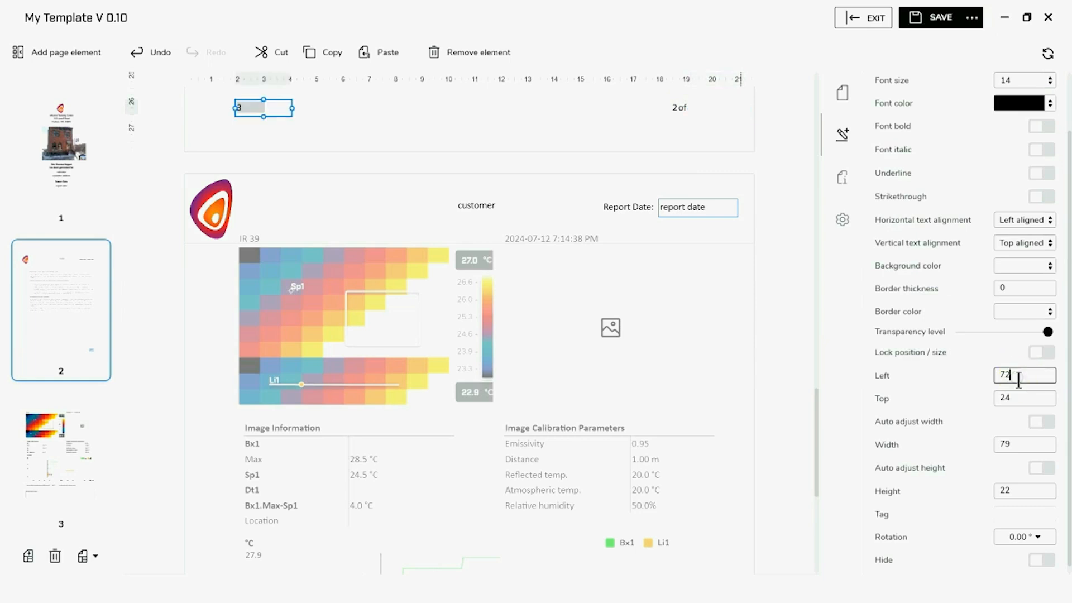
type("0")
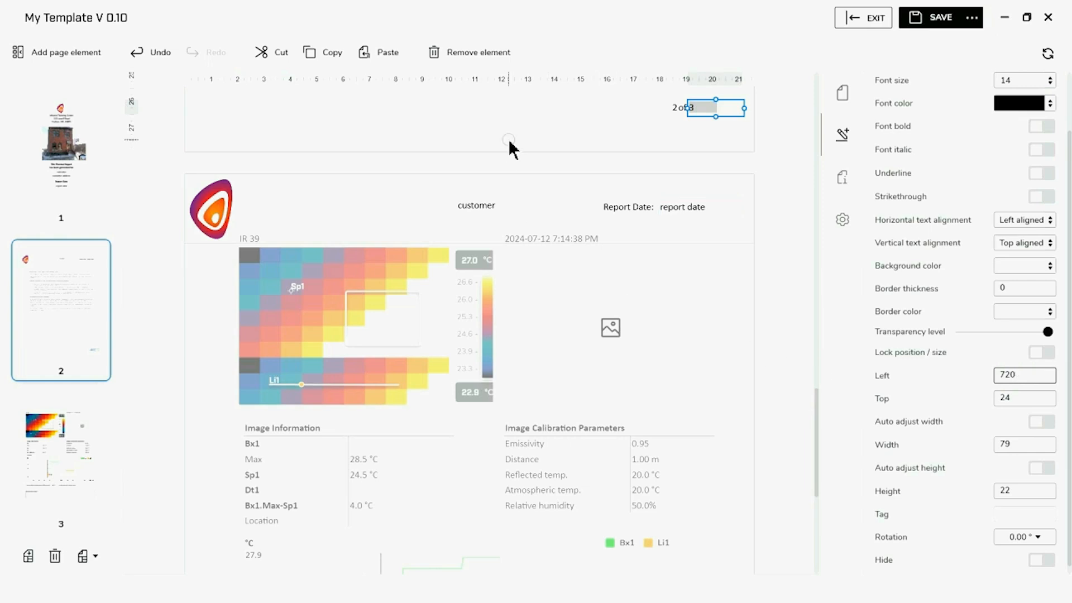
left_click(510, 140)
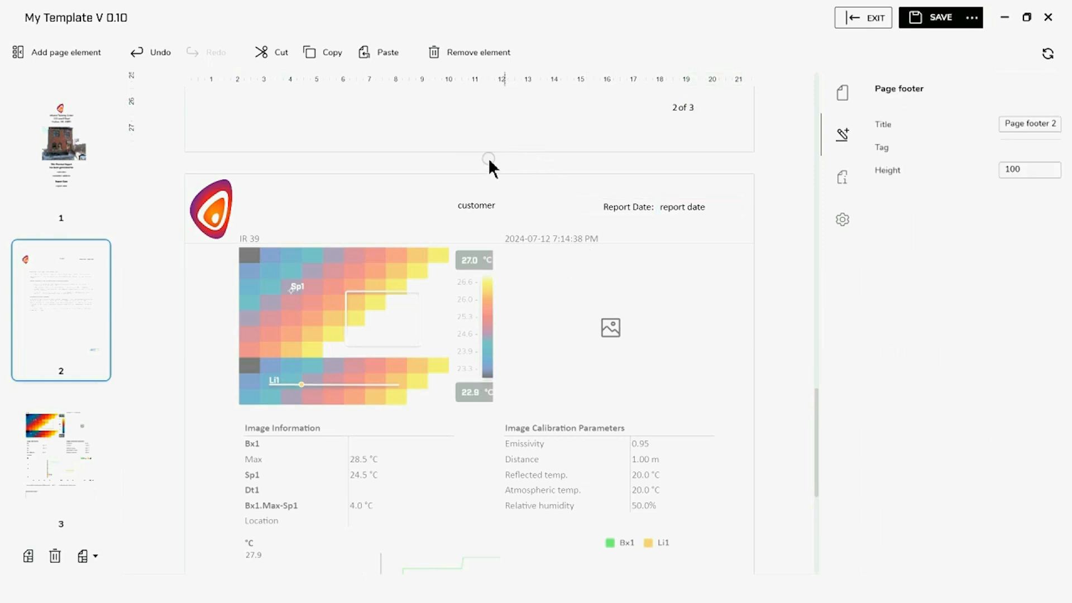
left_click(96, 51)
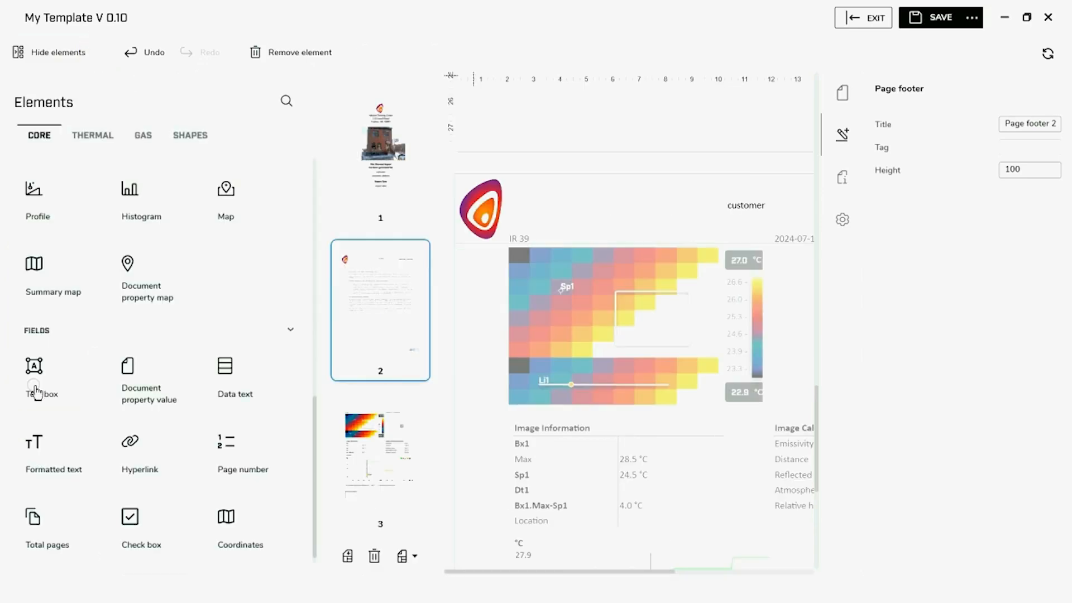
Add a footer text box stretched across the page width with centred text
left_click(54, 379)
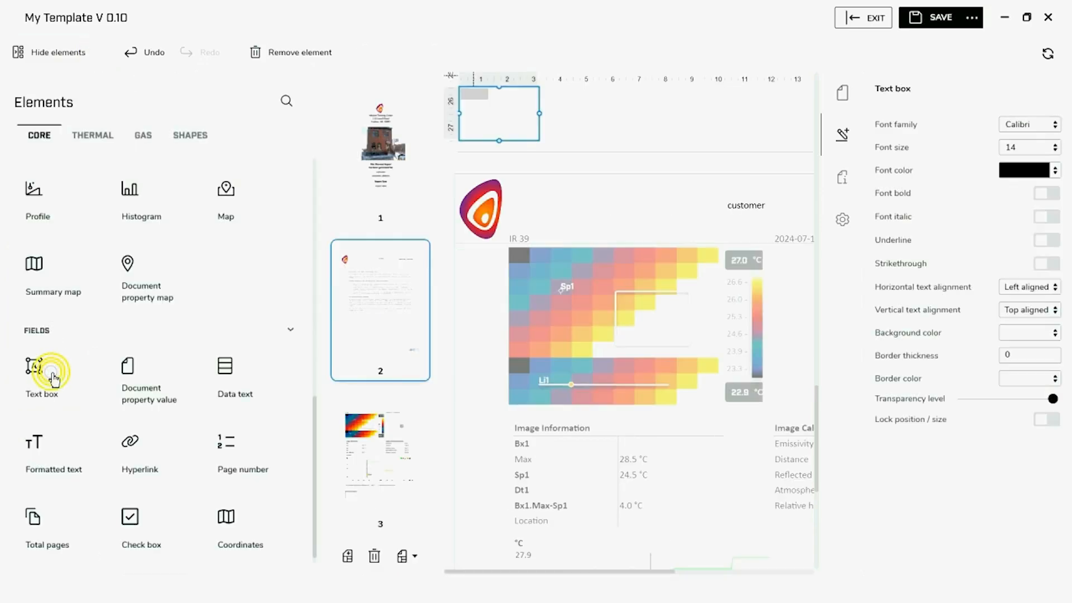
left_click(55, 54)
left_click_drag(238, 122, 497, 130)
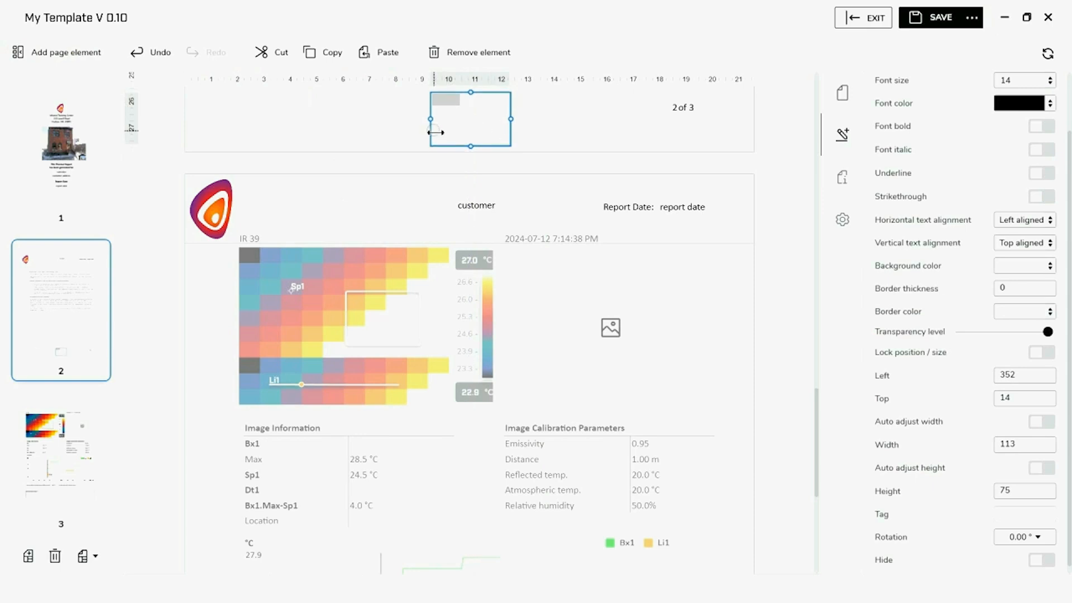
left_click_drag(430, 119, 237, 119)
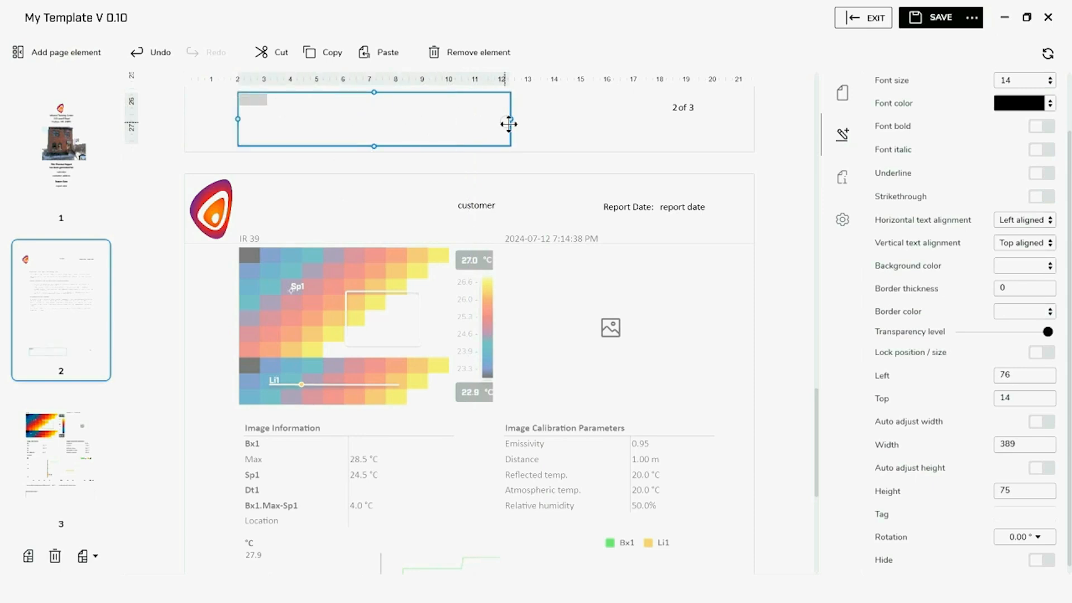
left_click_drag(510, 119, 667, 144)
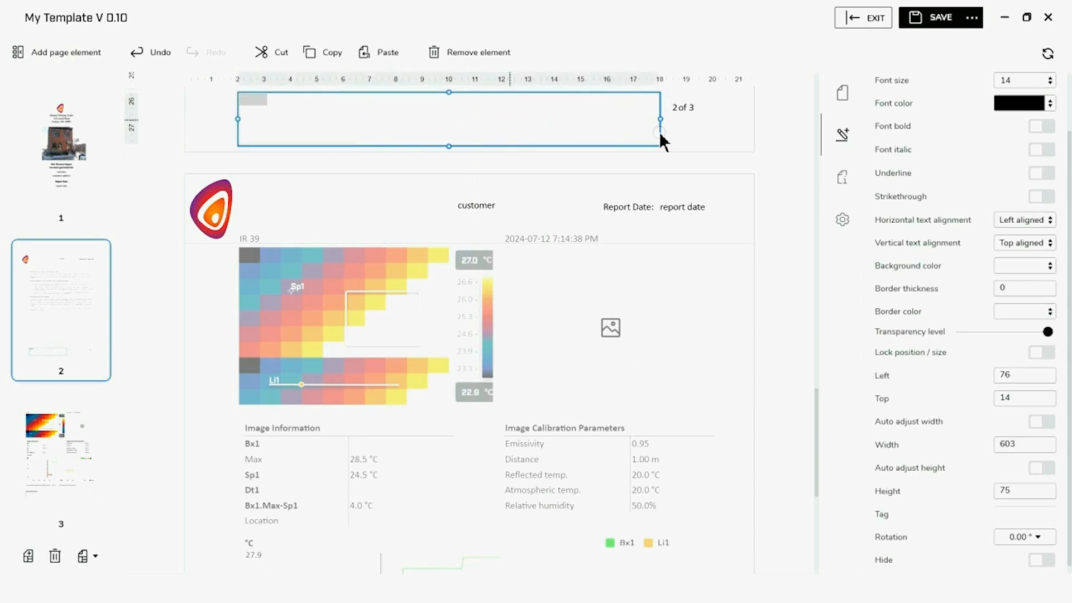
left_click(1048, 224)
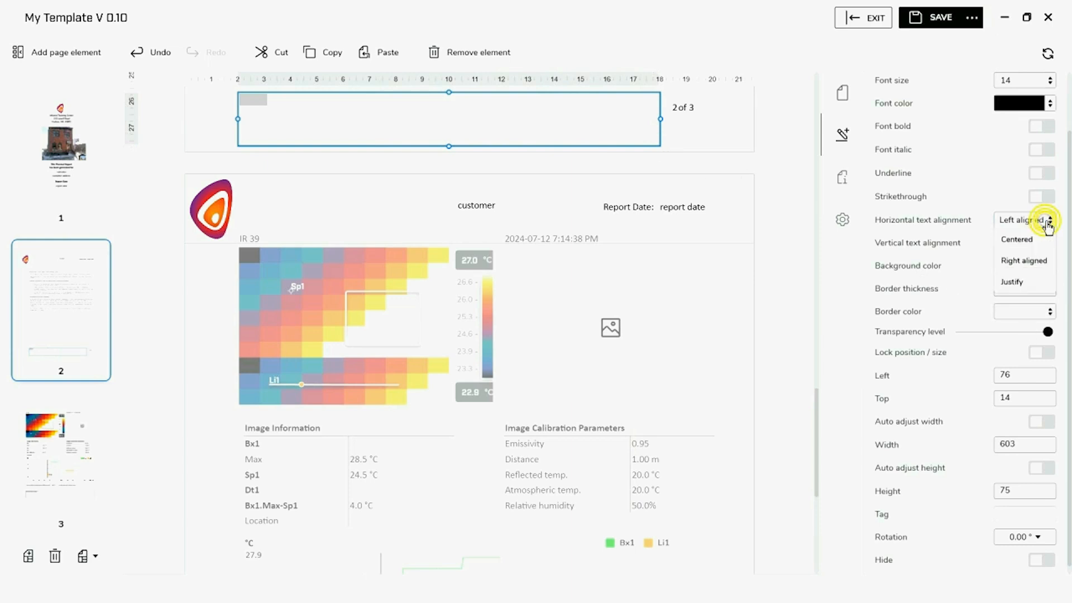
left_click(1028, 240)
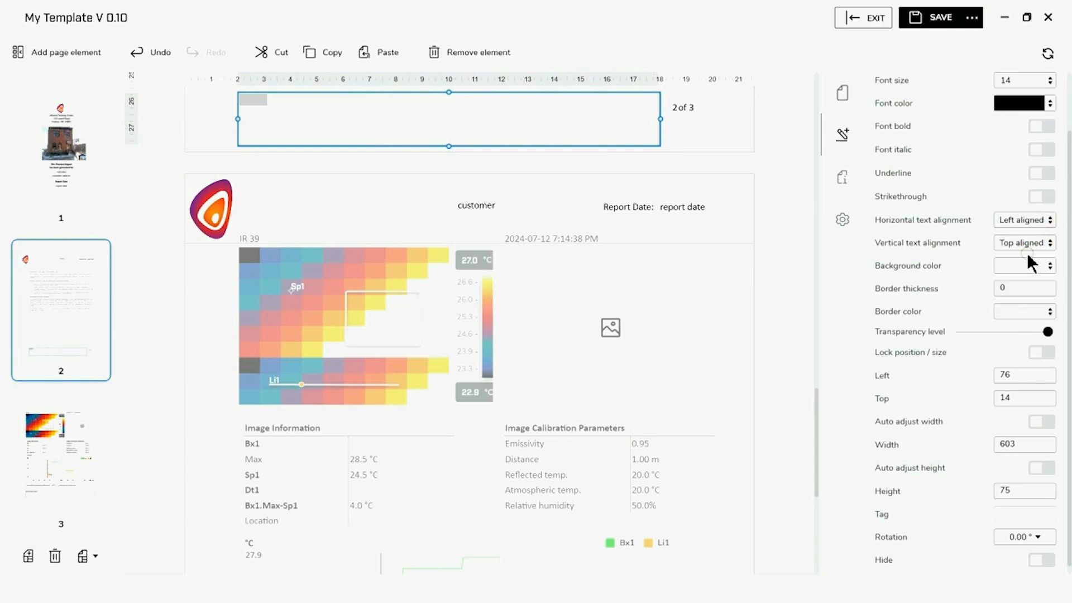
left_click(1033, 224)
left_click(1019, 255)
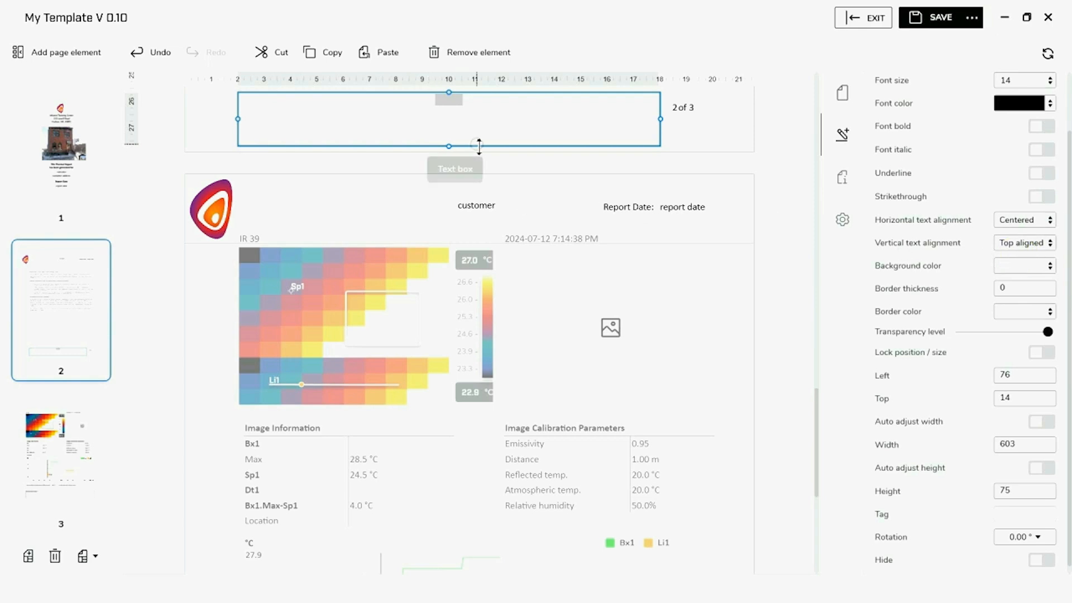
left_click(452, 101)
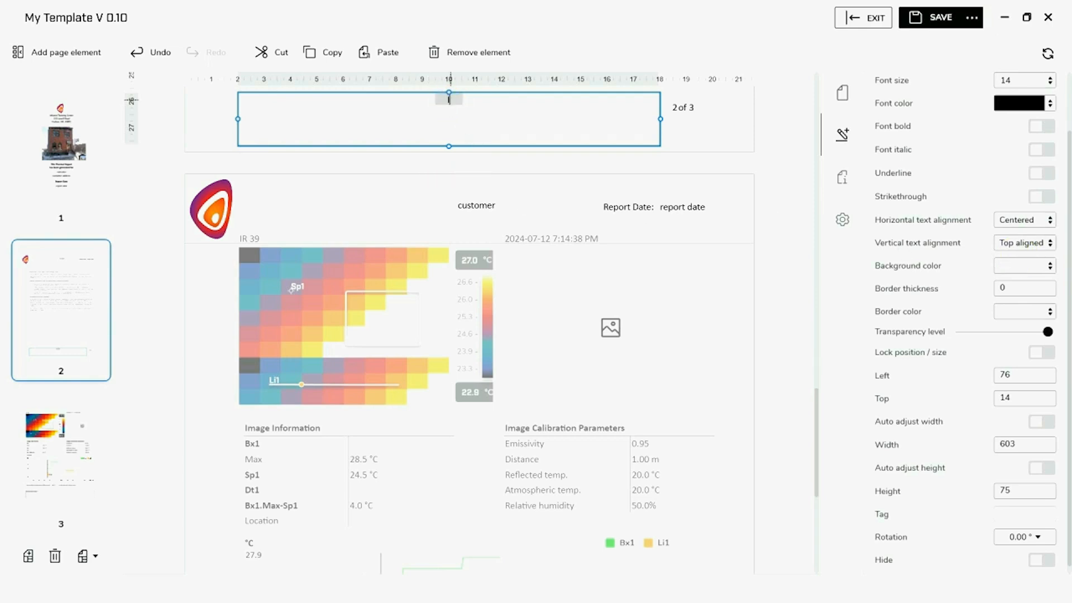
type("Infrared Training Center")
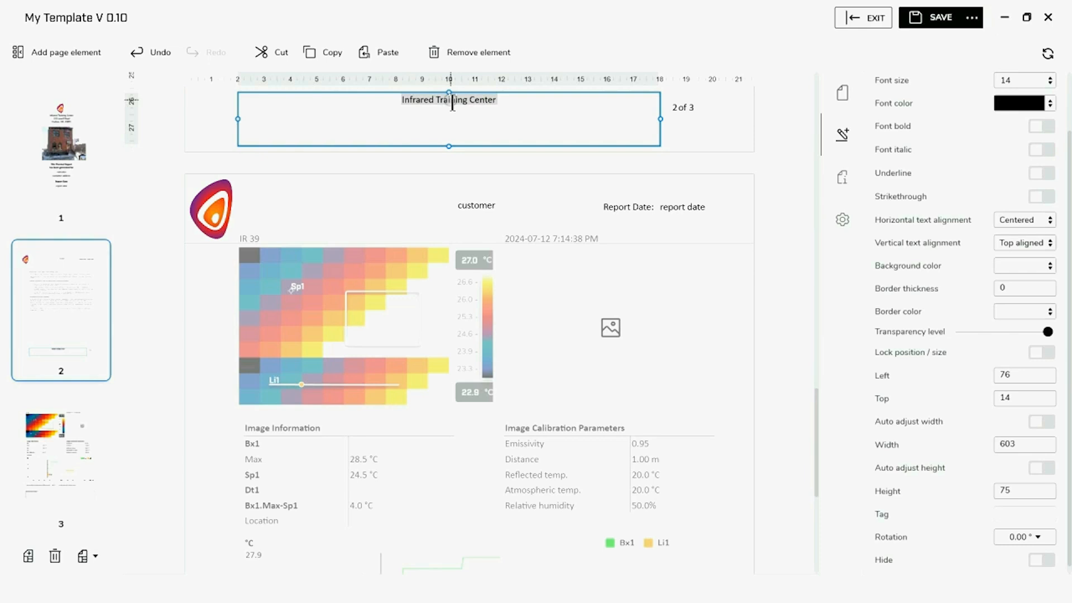
key("Return")
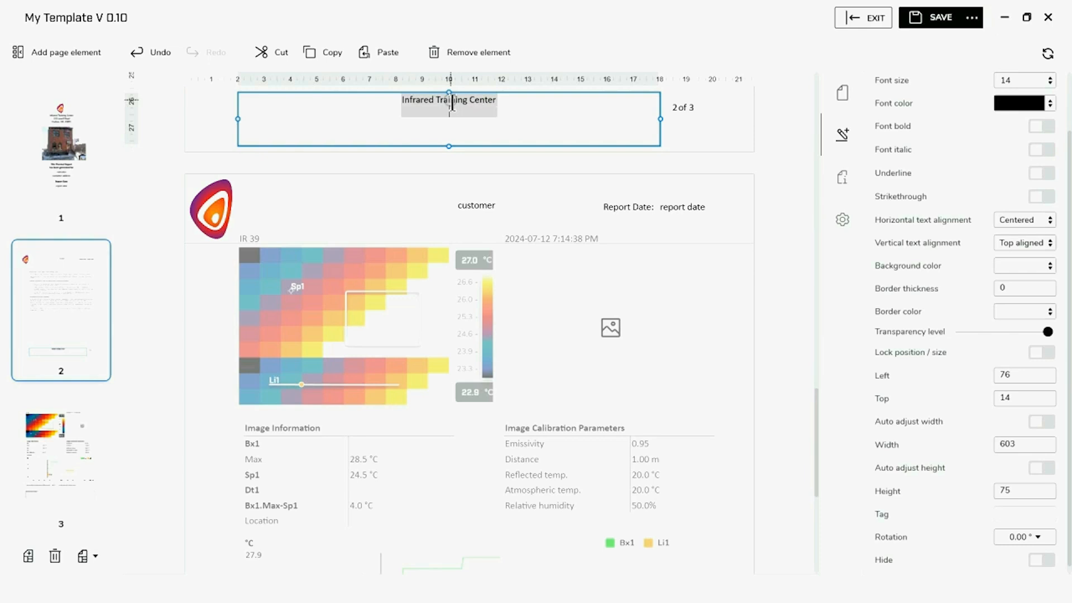
type("Lowell, NH")
left_click(498, 132)
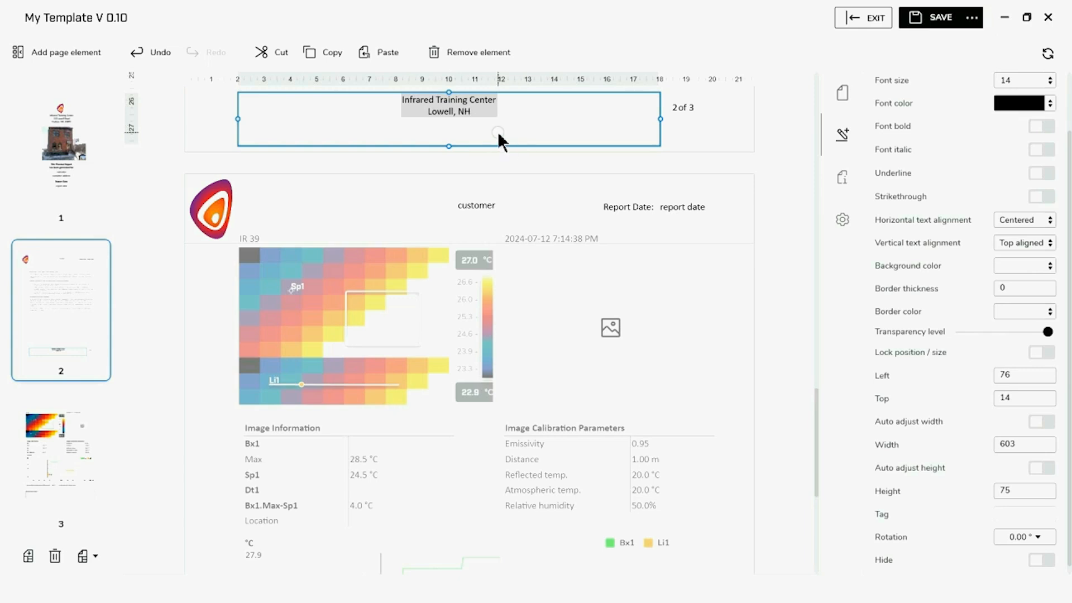
key("Return")
key("Return")
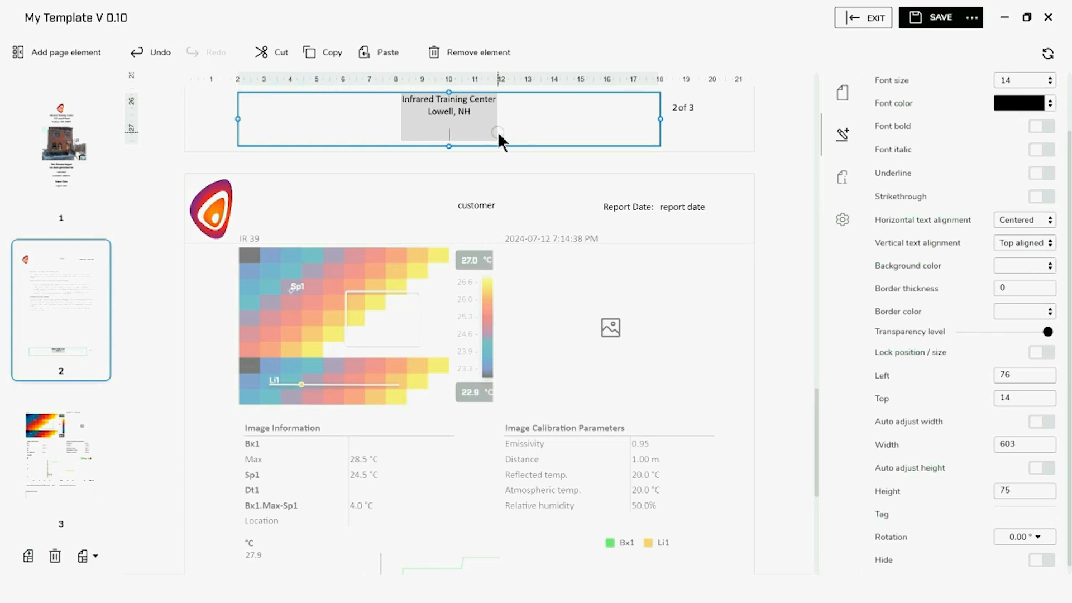
type("www.infraredtraining.com")
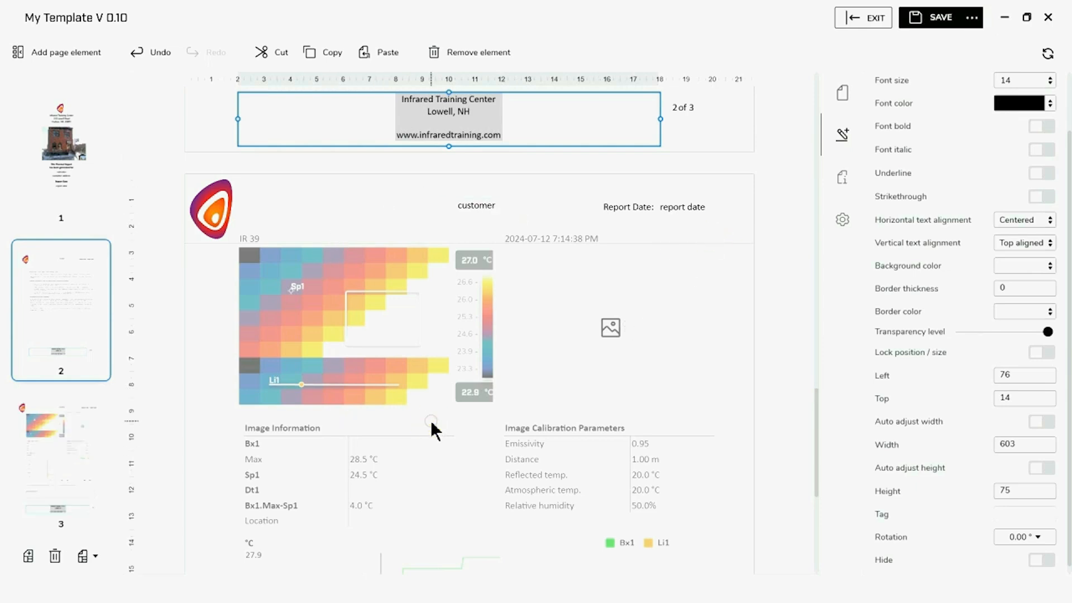
On cover page 1, switch off Show header and Show footer in Page details
left_click(423, 472)
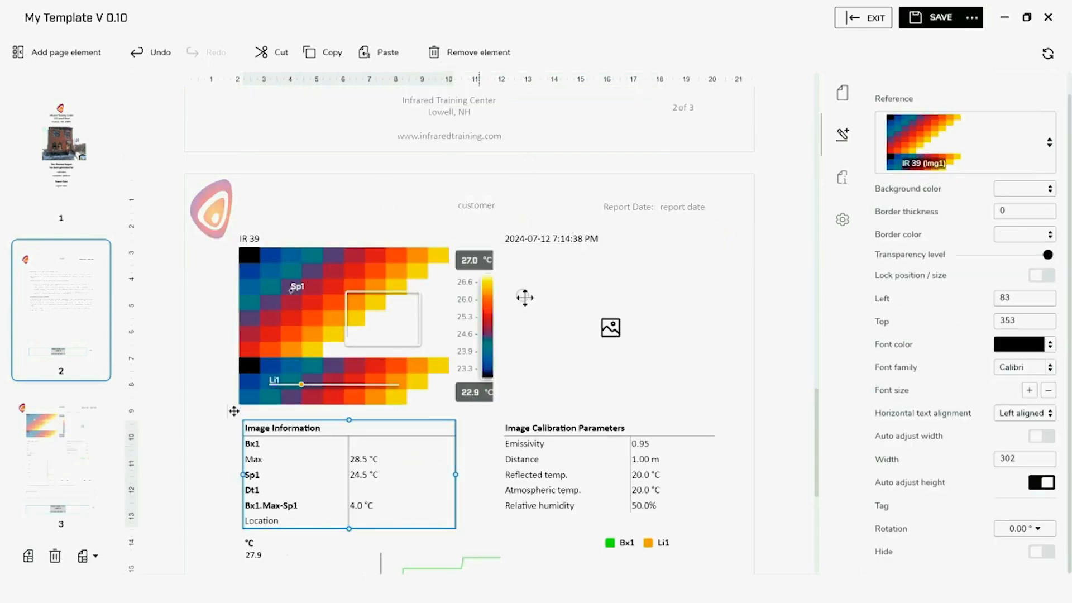
scroll(617, 237, "down", 6)
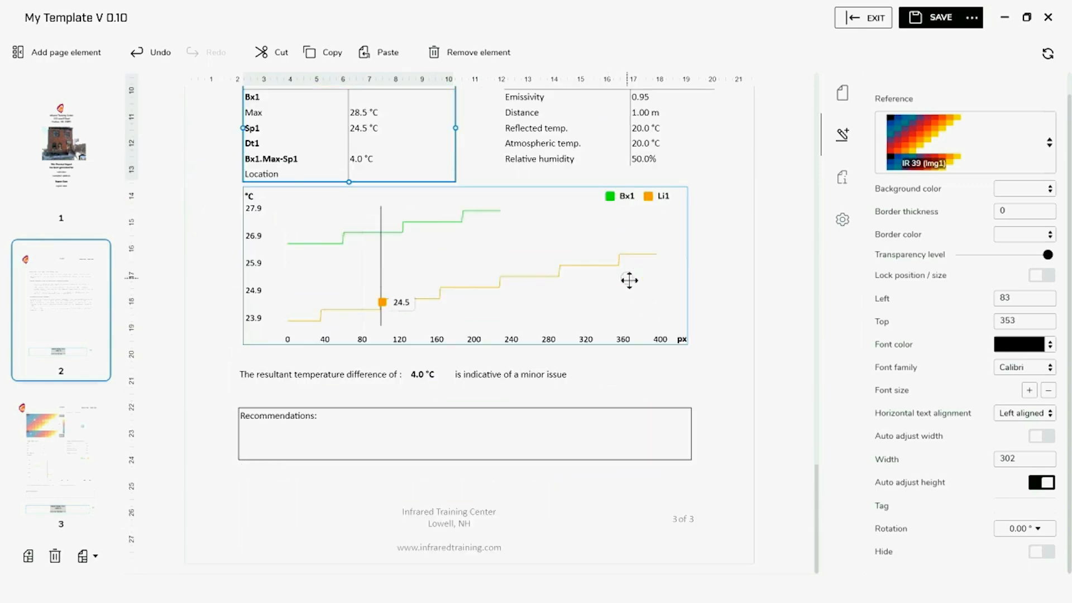
left_click(80, 114)
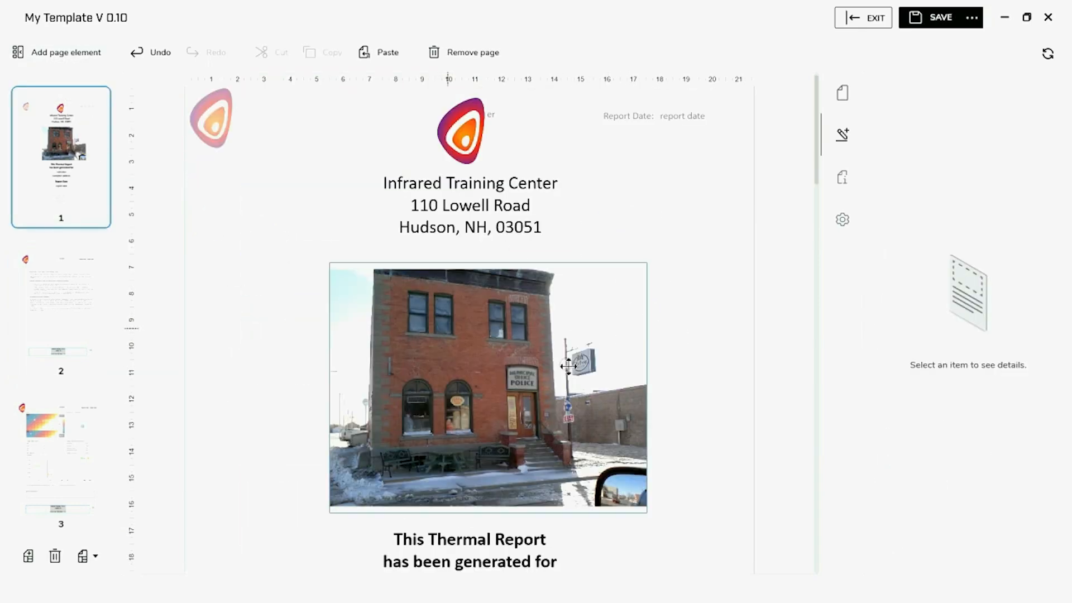
scroll(654, 209, "down", 6)
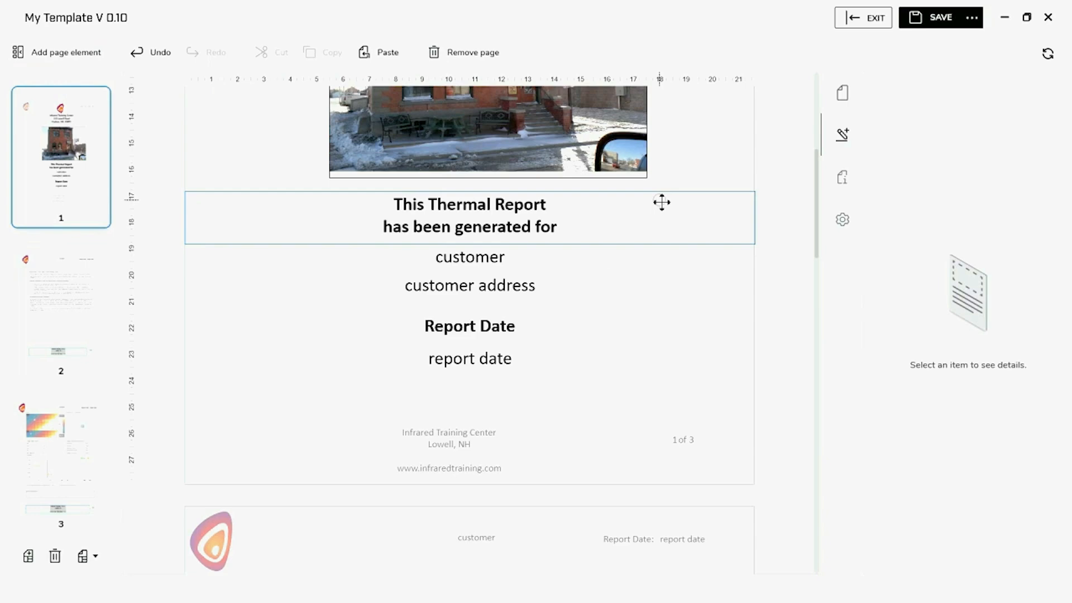
scroll(670, 196, "up", 6)
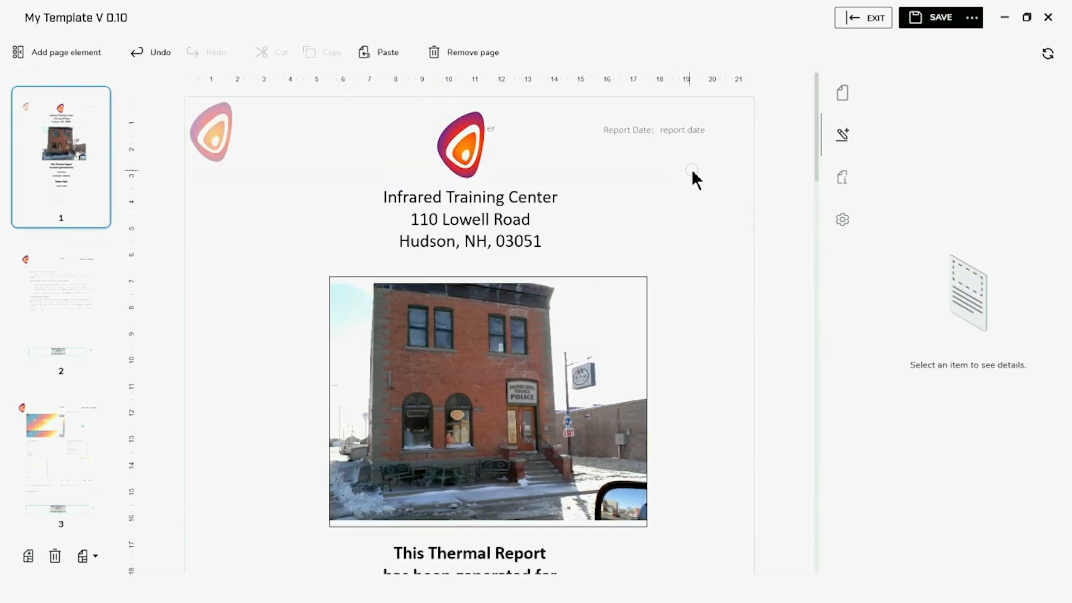
left_click(708, 168)
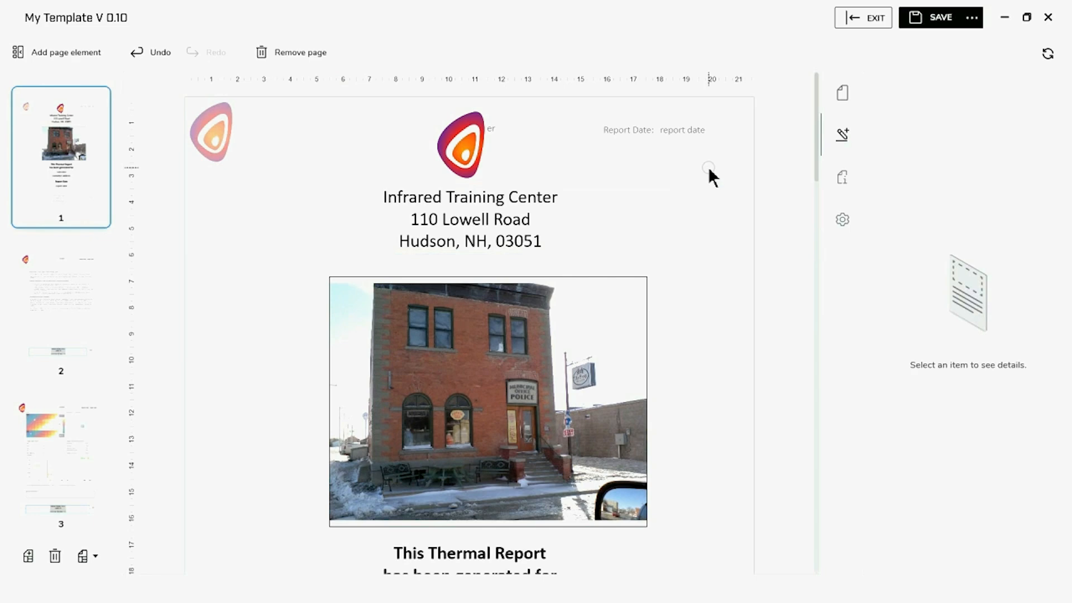
left_click(844, 85)
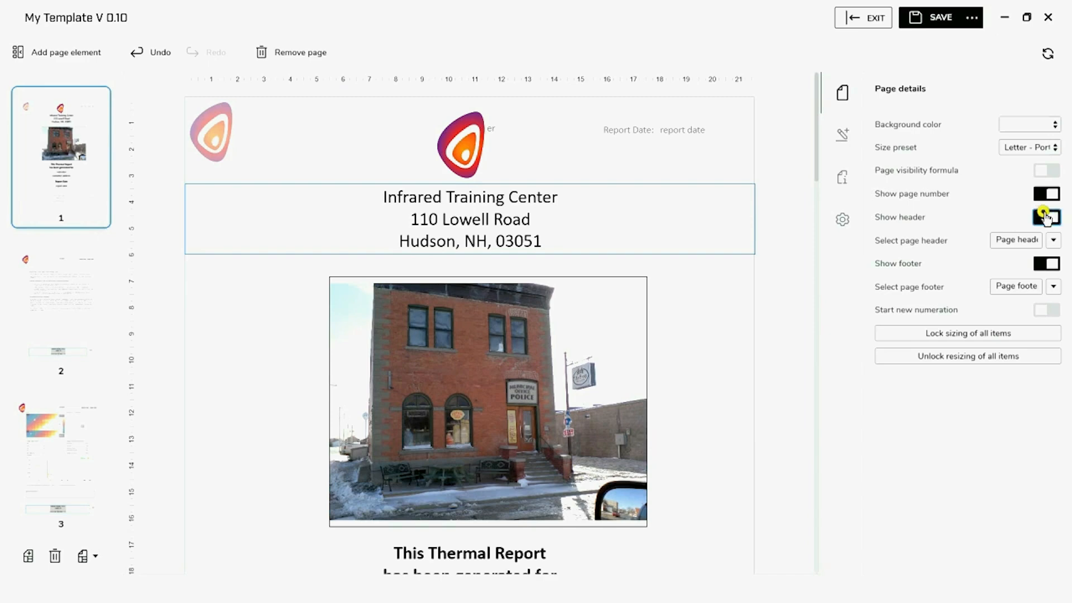
left_click(1051, 265)
scroll(708, 327, "down", 4)
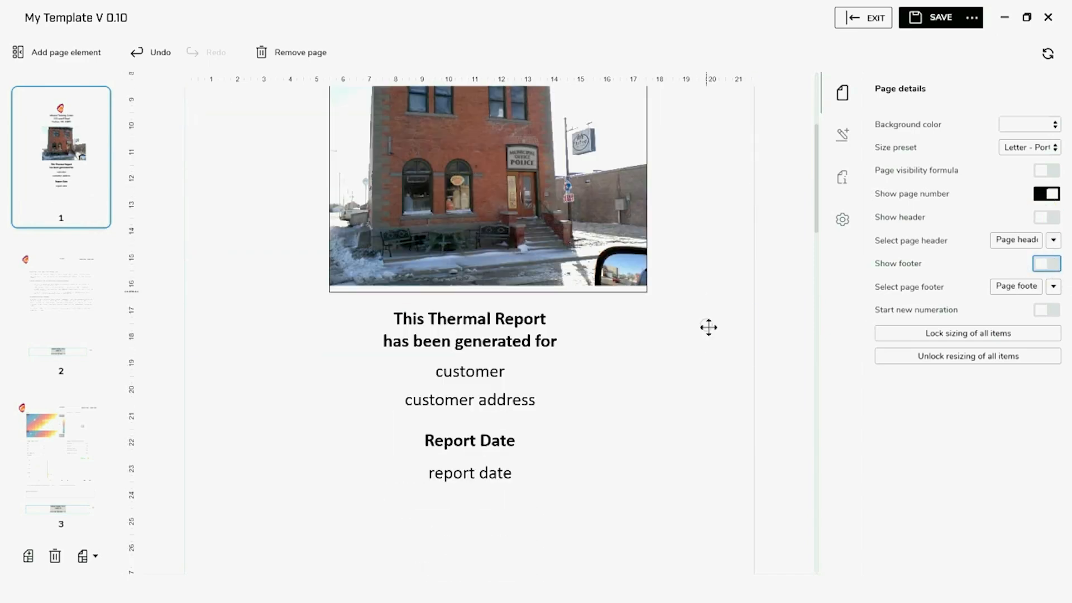
scroll(709, 327, "down", 2)
scroll(709, 327, "up", 6)
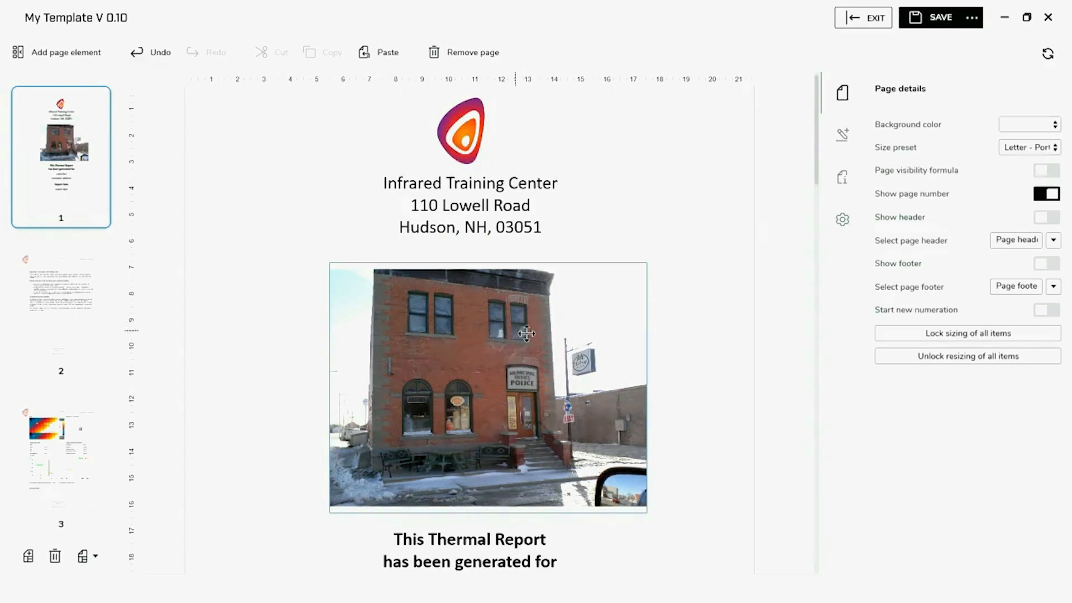
Save the work as a template named 'My Template V 0.11'
left_click(976, 27)
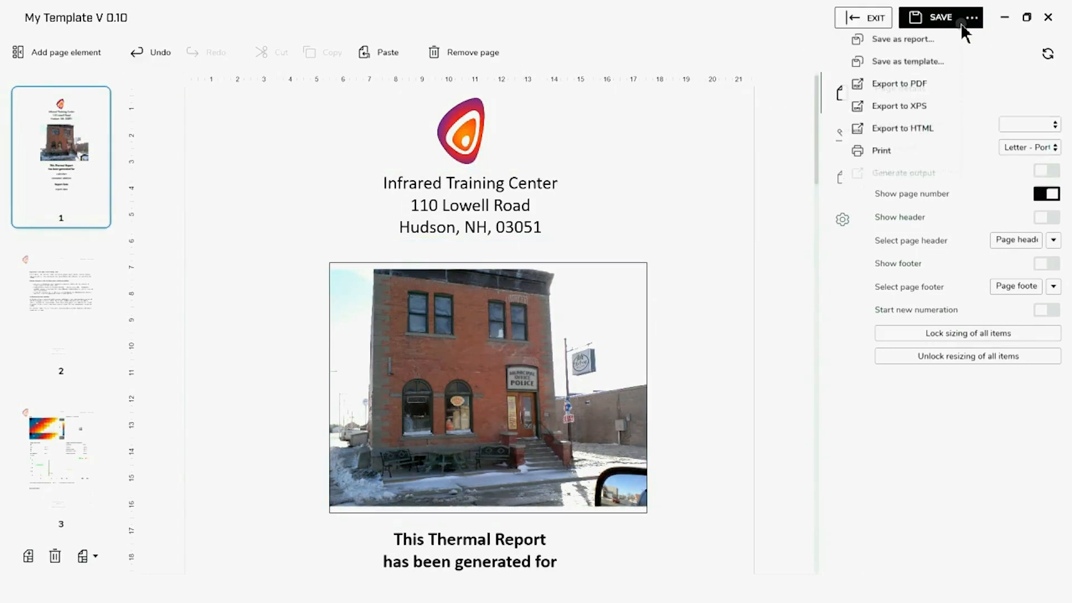
left_click(929, 61)
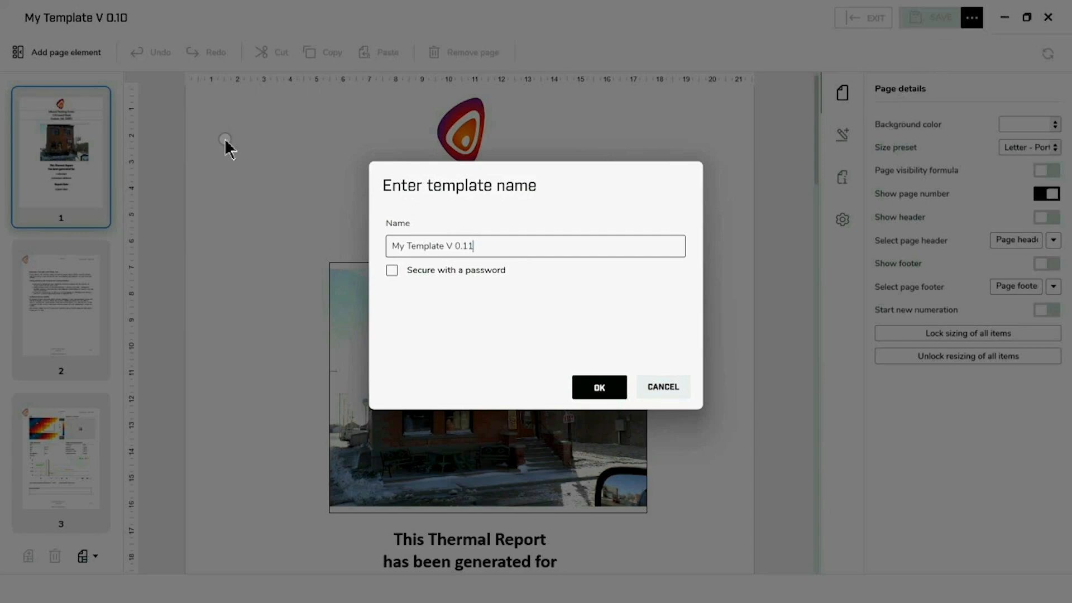
left_click(595, 384)
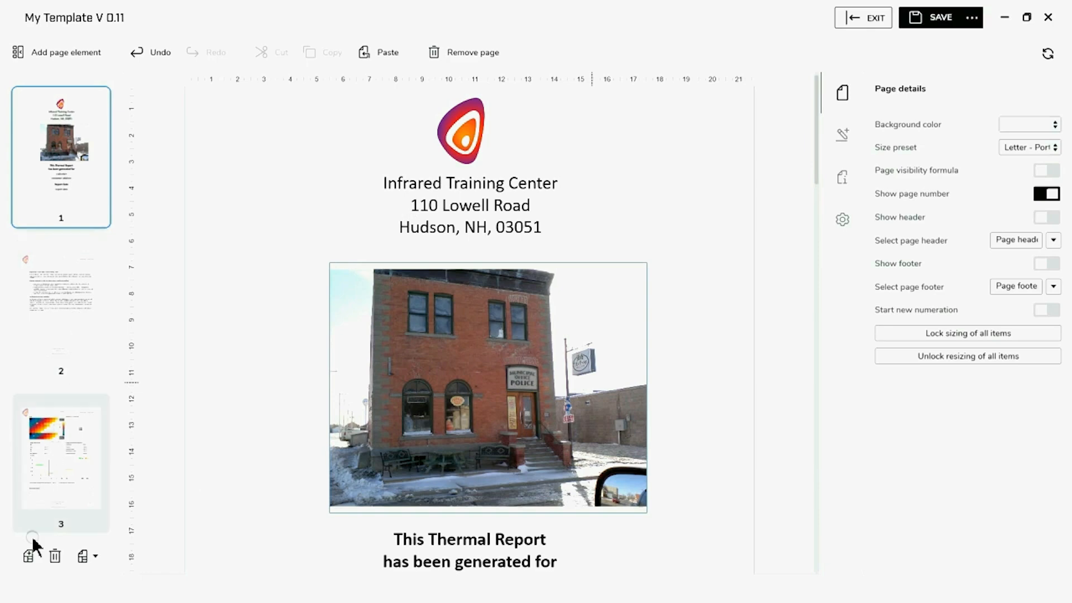
Add a blank page and move it below the text page to become page 3
left_click(30, 557)
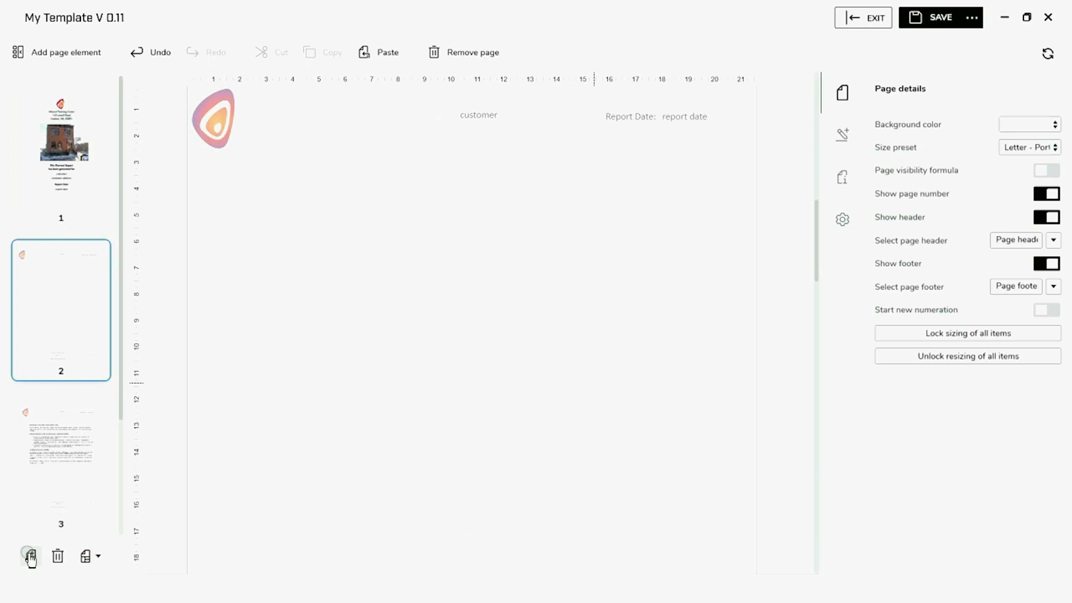
right_click(86, 327)
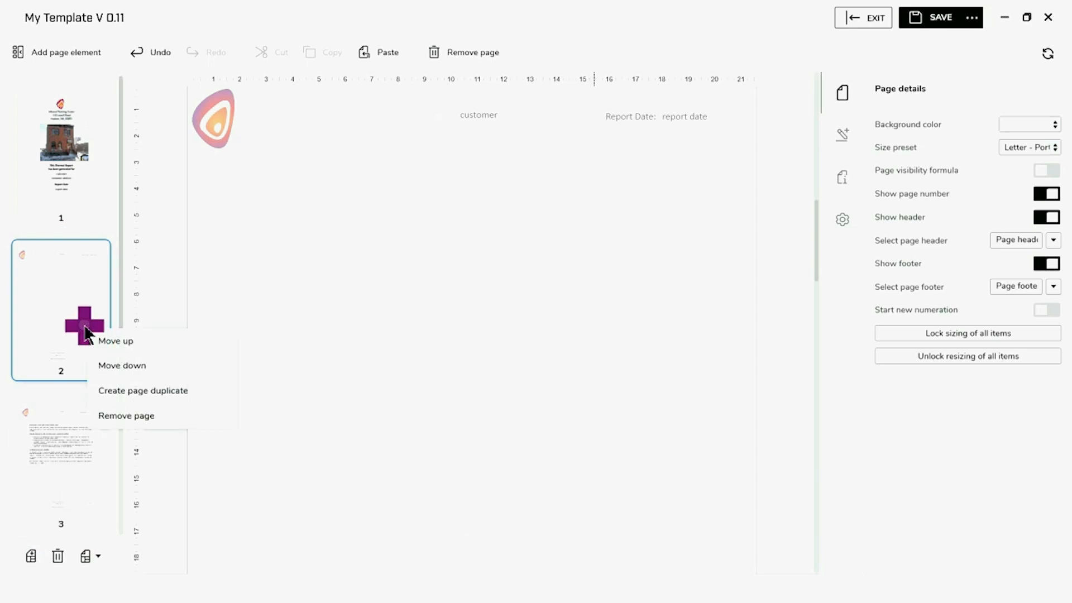
left_click(115, 366)
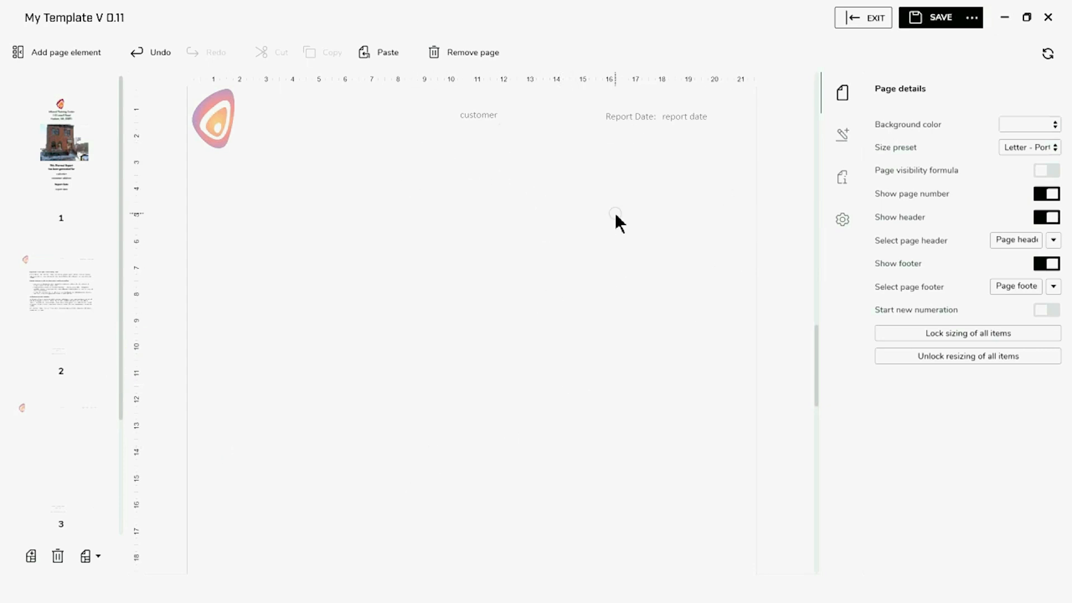
scroll(597, 316, "up", 3)
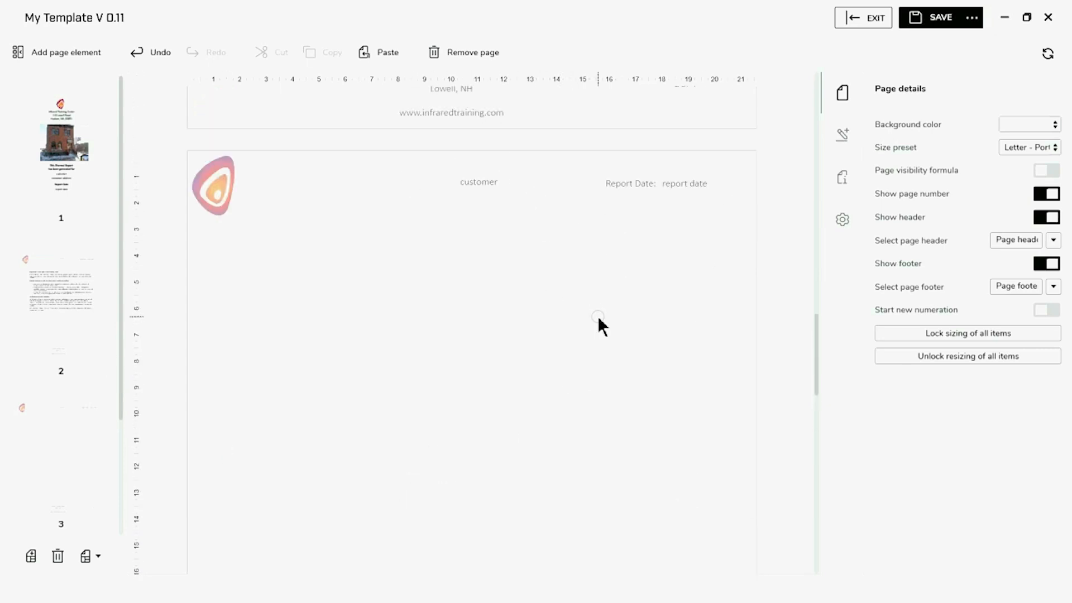
left_click(63, 52)
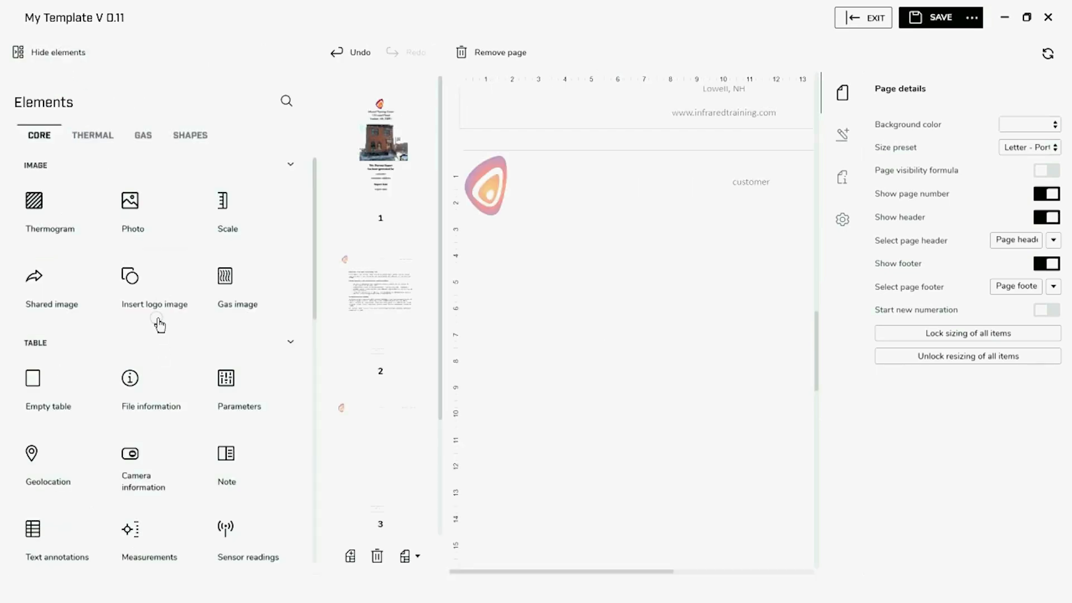
scroll(159, 325, "down", 4)
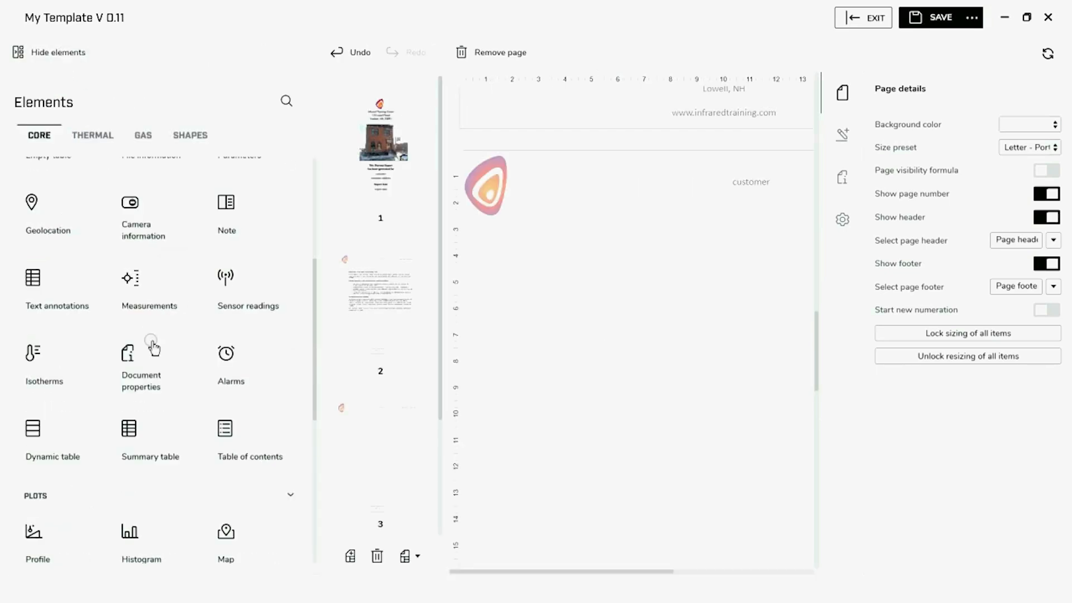
left_click(136, 450)
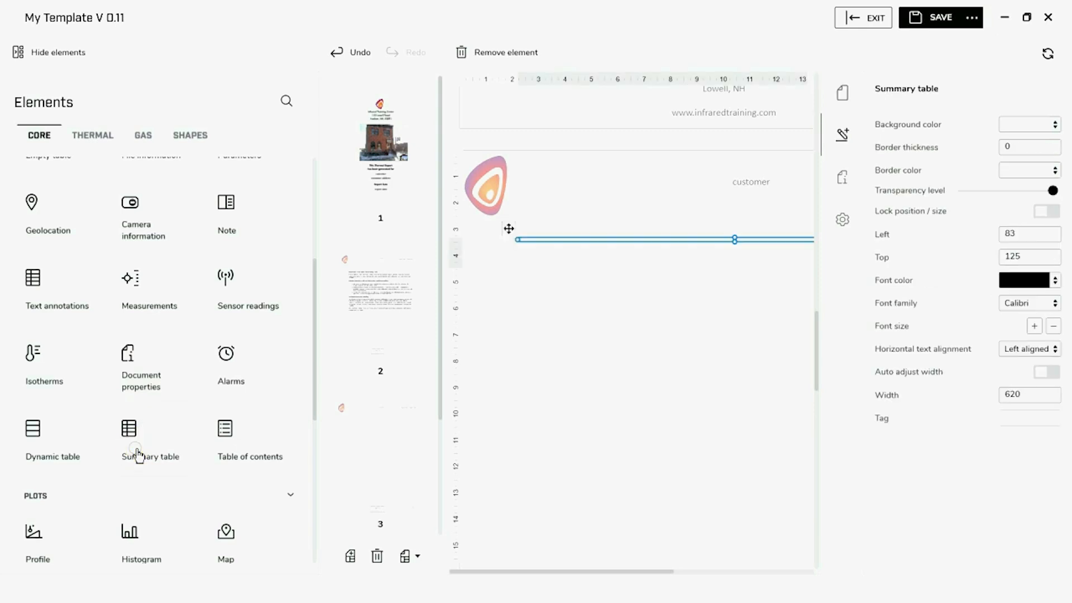
left_click(42, 50)
left_click(447, 286)
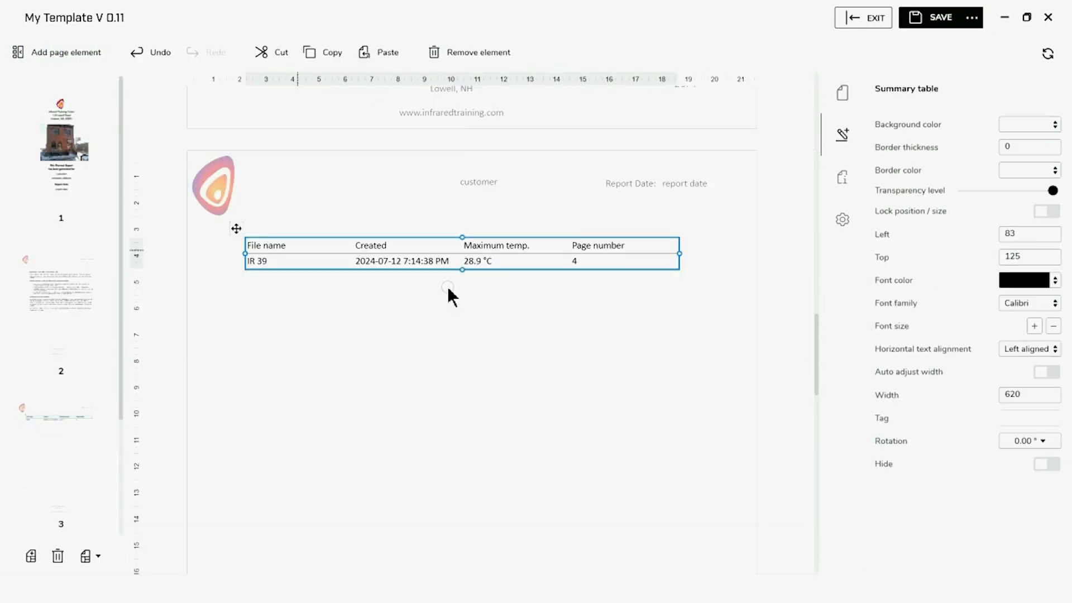
double_click(469, 252)
left_click_drag(468, 257, 470, 272)
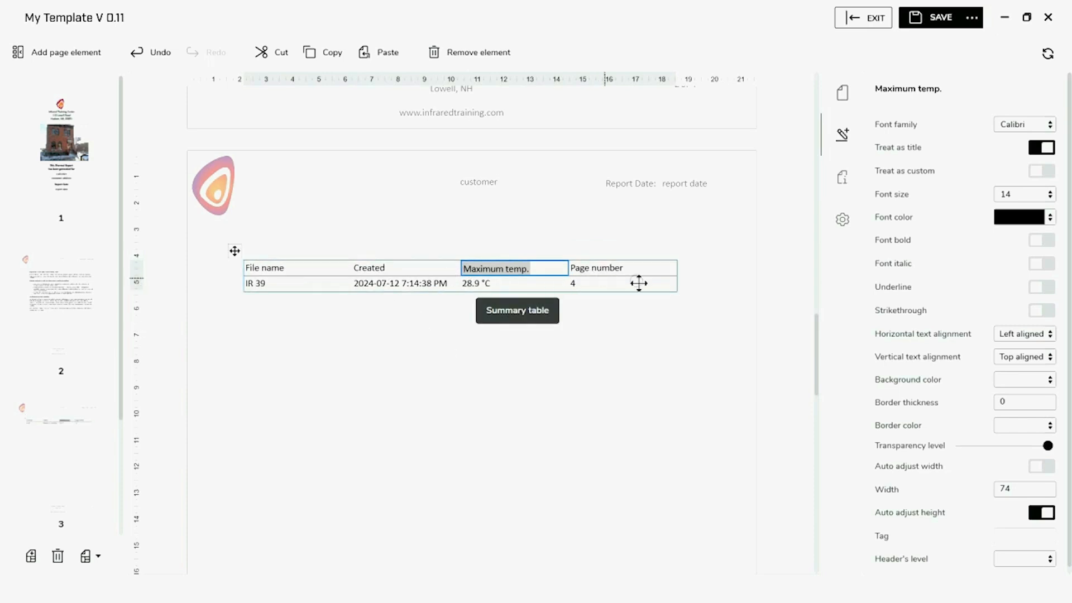
left_click(609, 353)
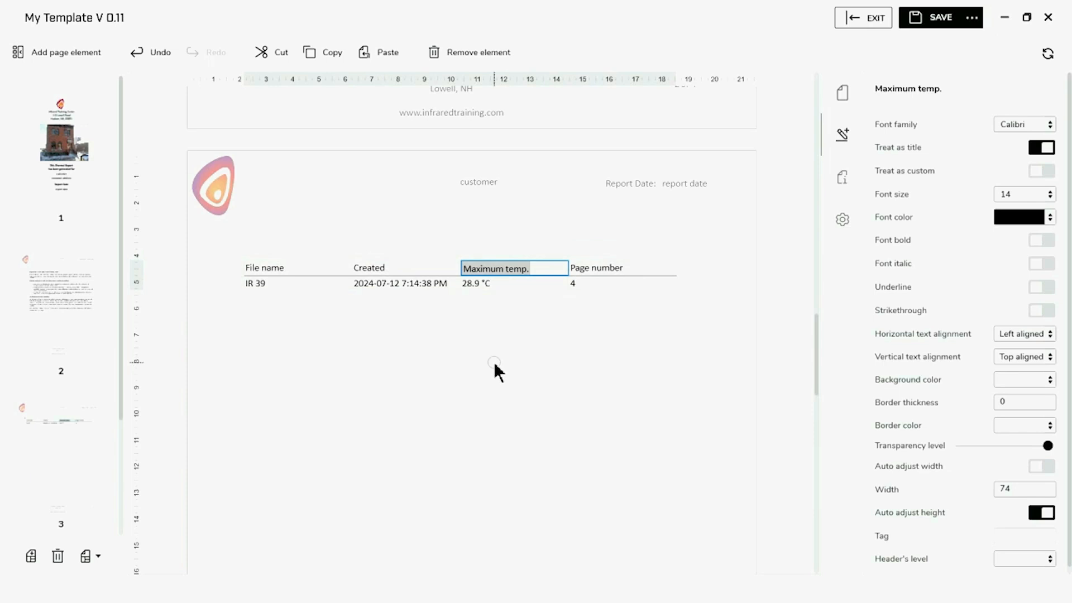
left_click(396, 274)
left_click(395, 274)
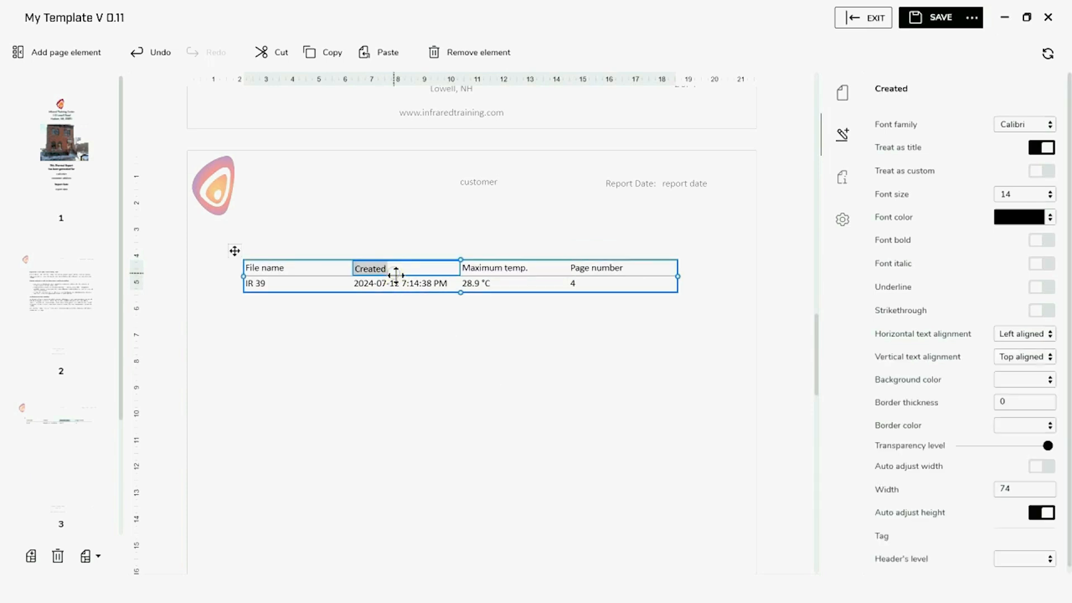
Remove the Created, Maximum temp. and File name columns from the summary table
right_click(395, 275)
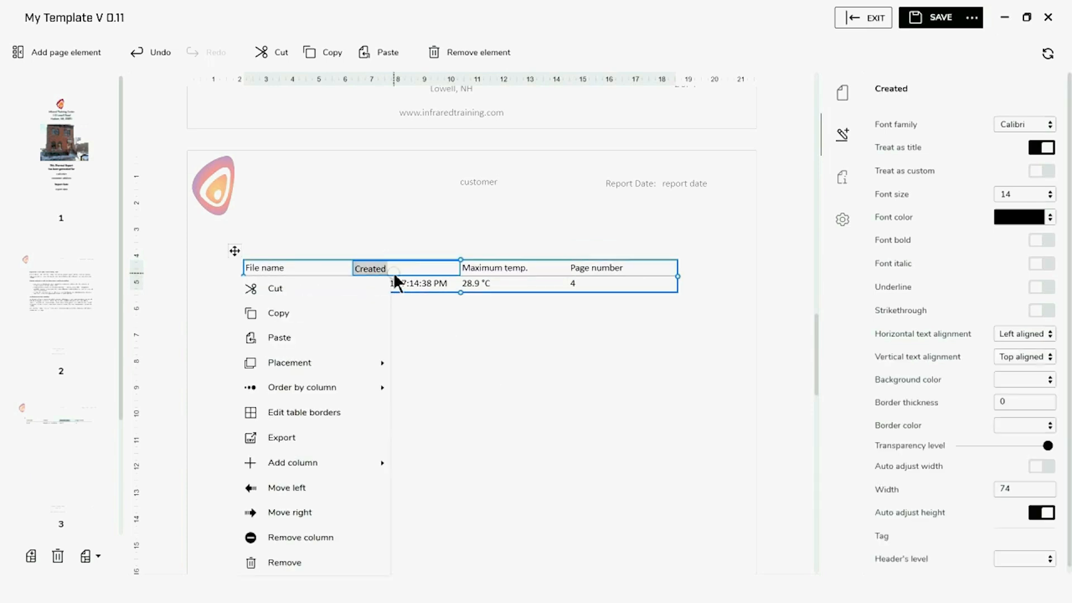
left_click(323, 539)
right_click(422, 267)
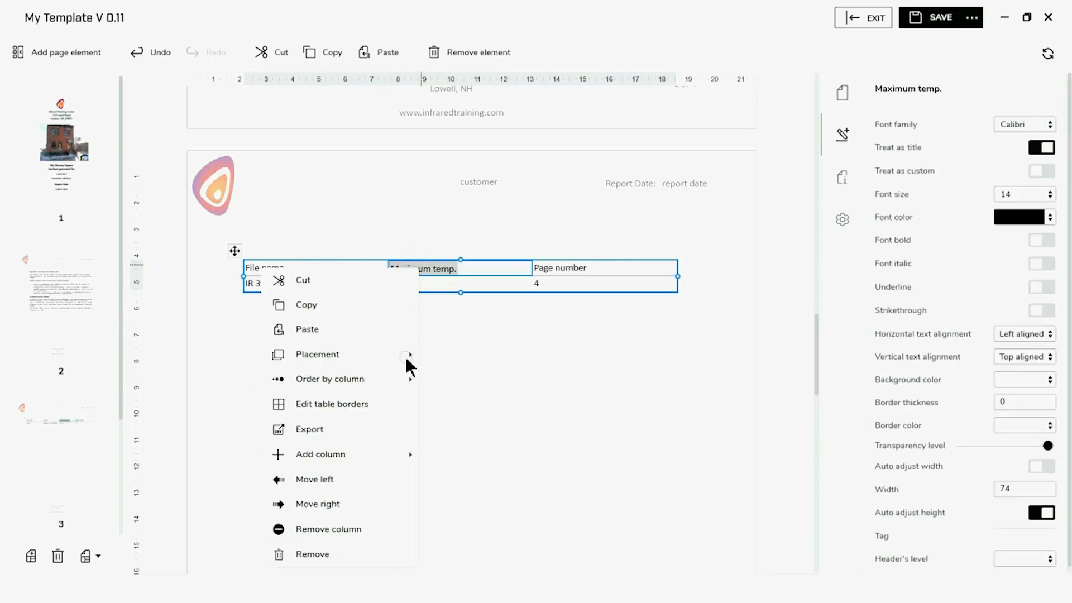
left_click(351, 531)
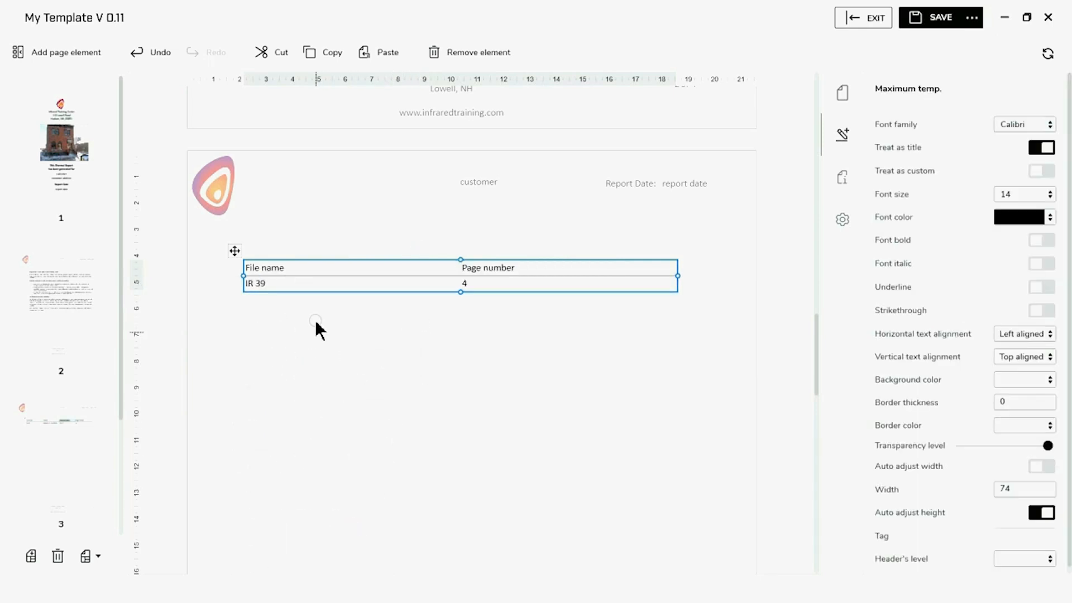
left_click(317, 268)
right_click(316, 270)
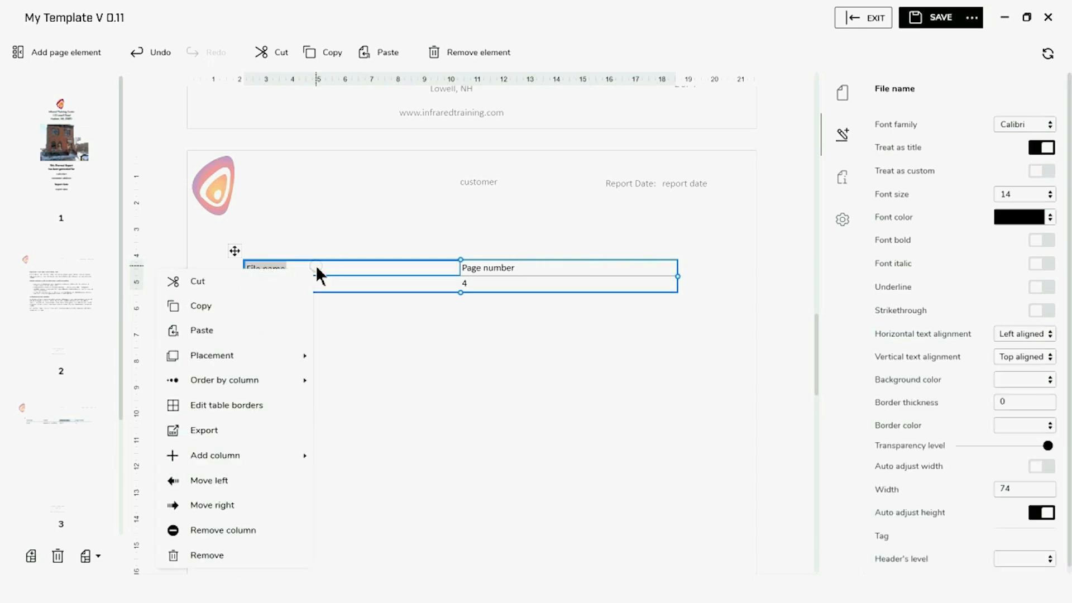
left_click(239, 529)
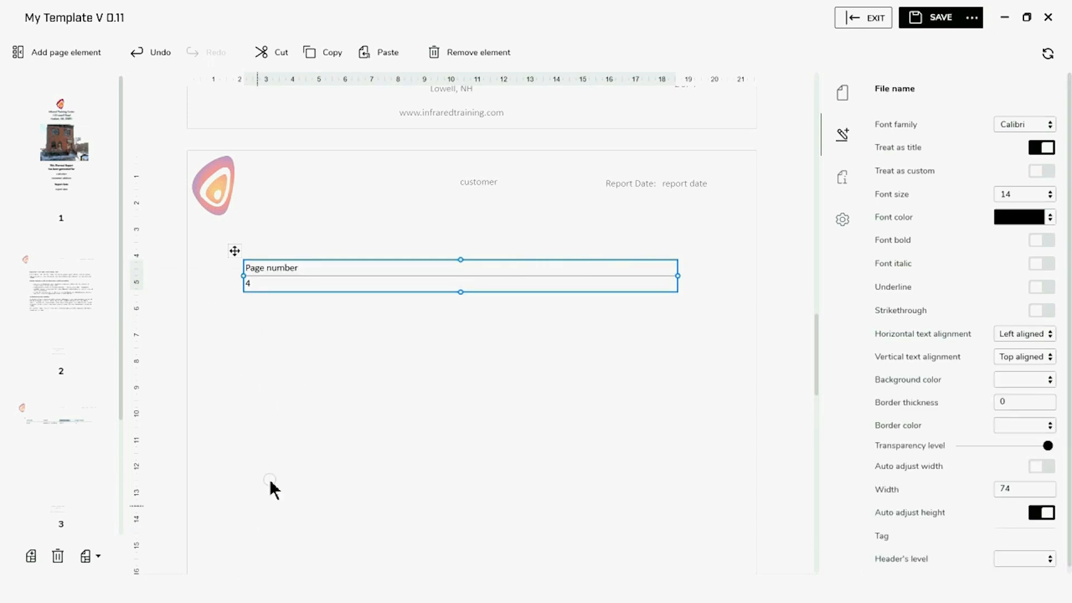
Add a Location text annotation column and move it before Page number
right_click(338, 269)
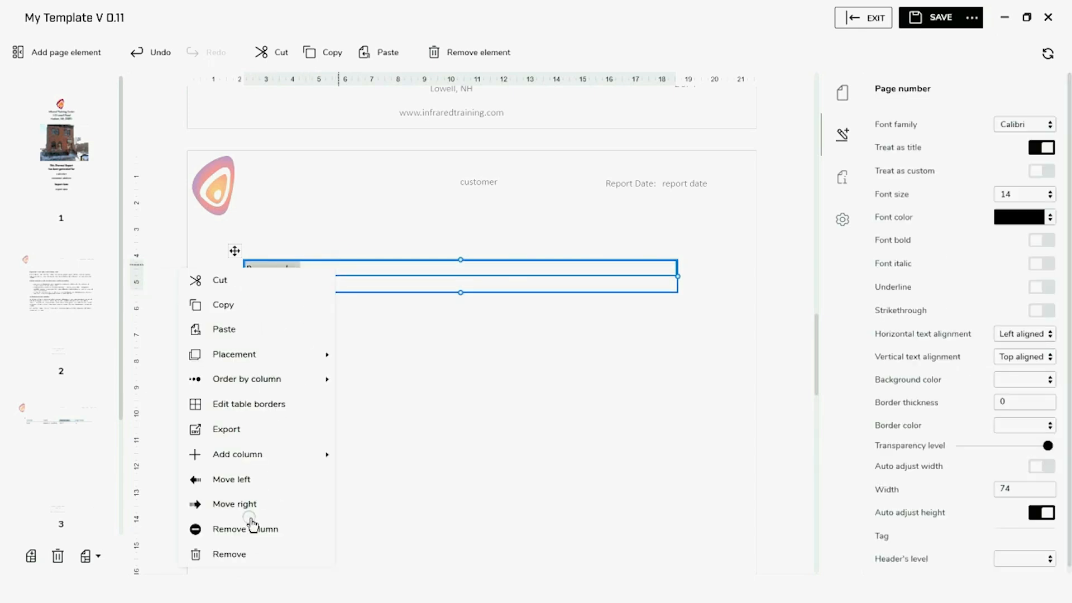
mouse_move(258, 457)
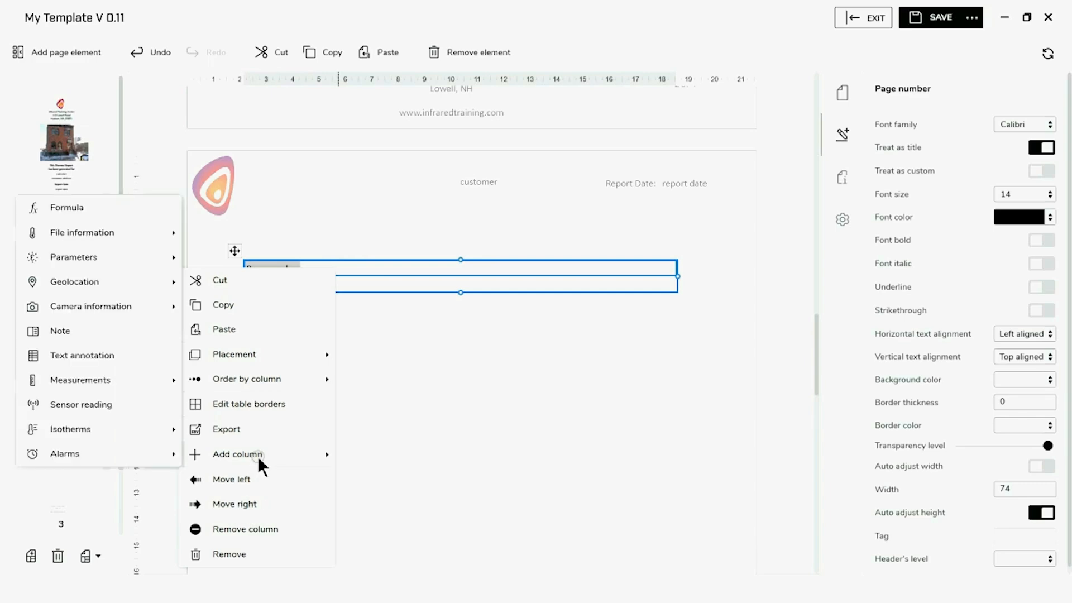
left_click(109, 356)
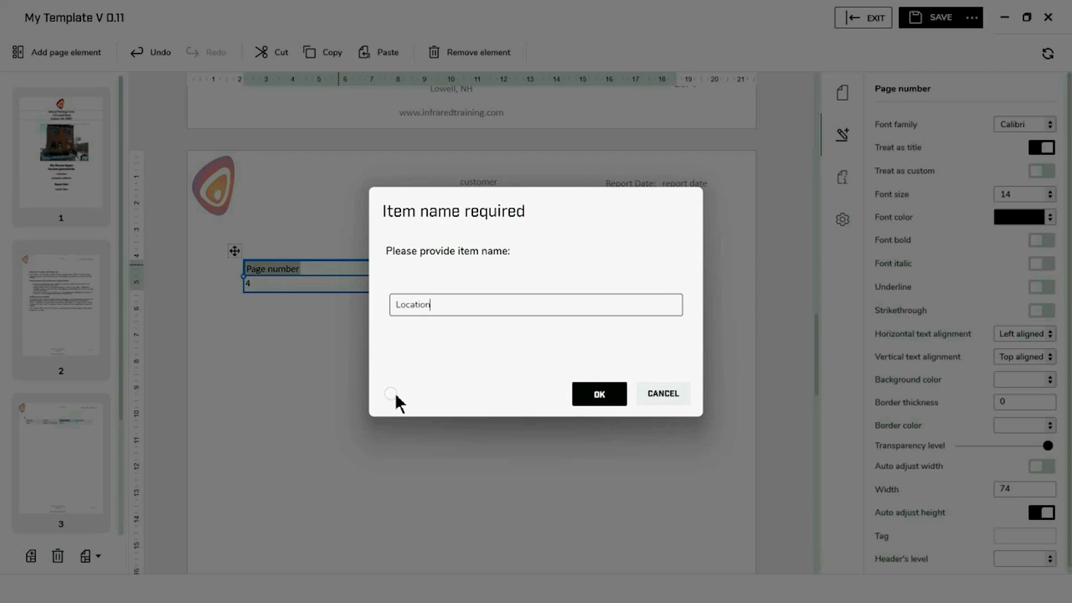
left_click(598, 394)
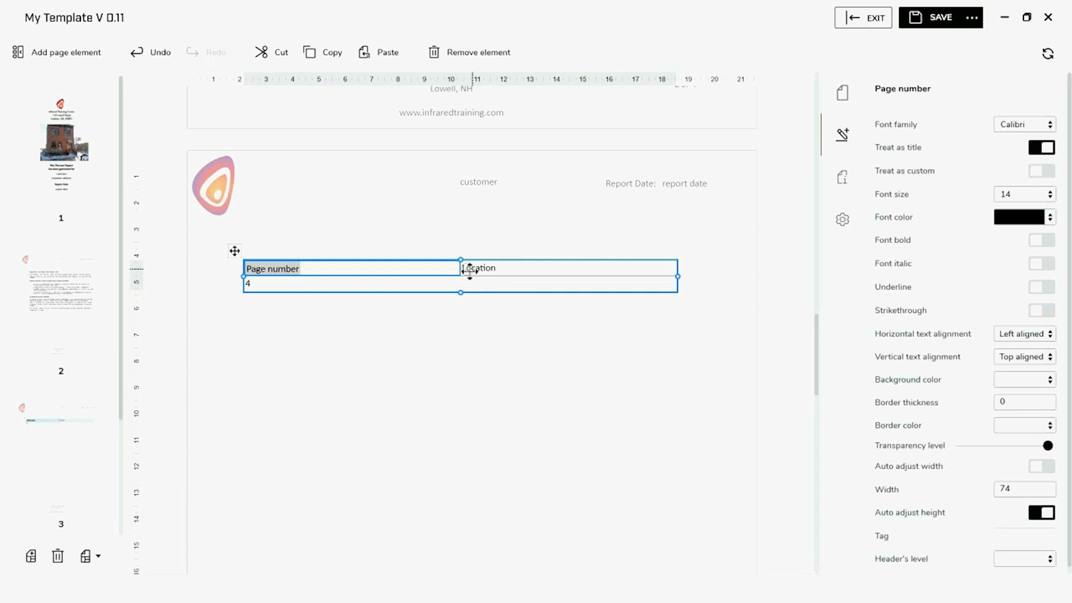
left_click(500, 268)
right_click(498, 268)
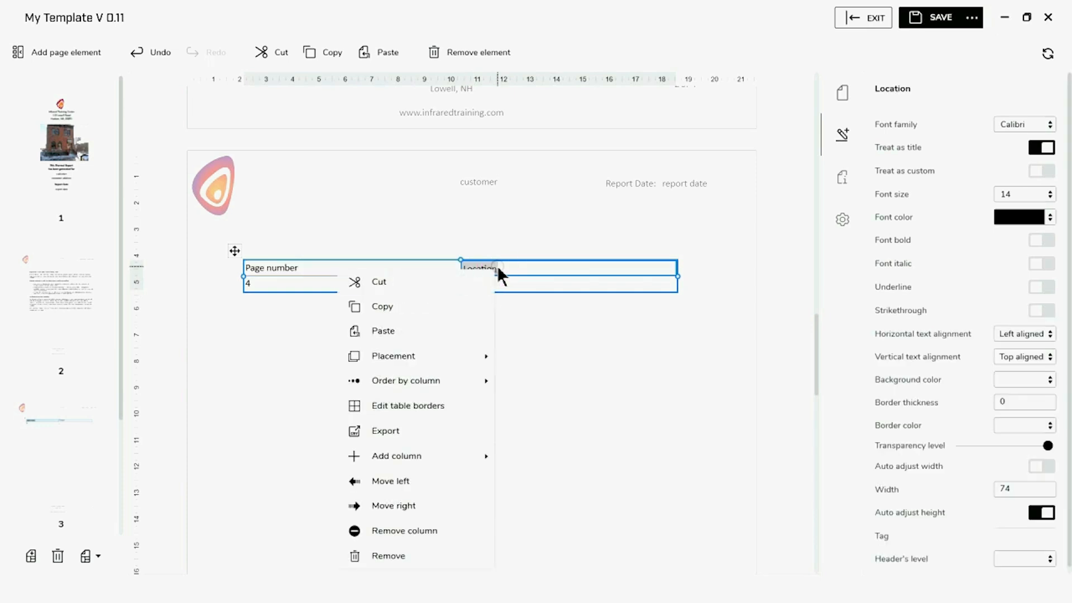
left_click(427, 483)
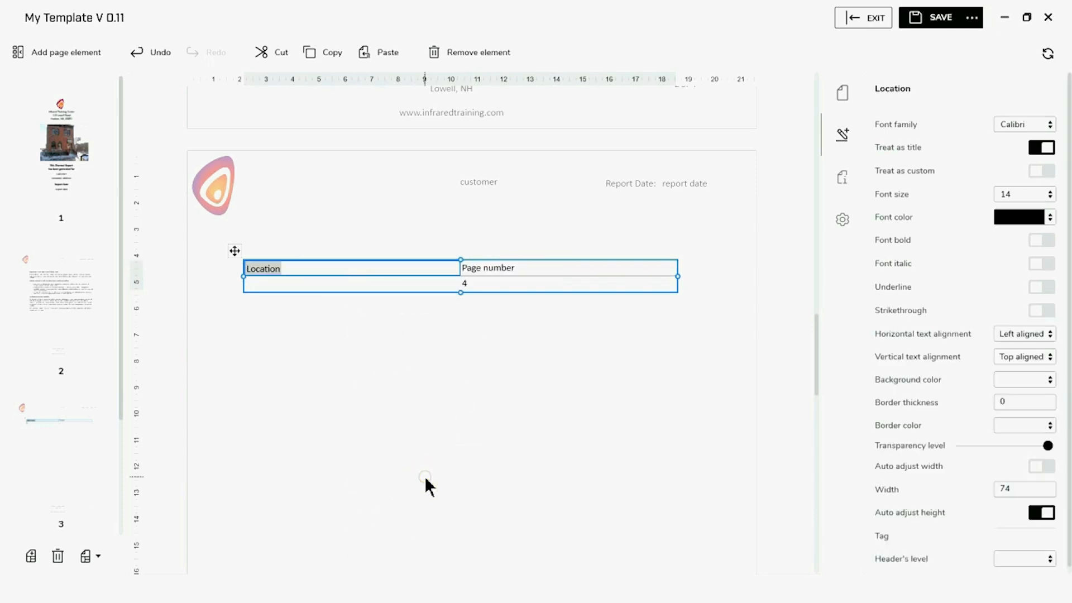
Add an Equipment text annotation column to the summary table
right_click(471, 268)
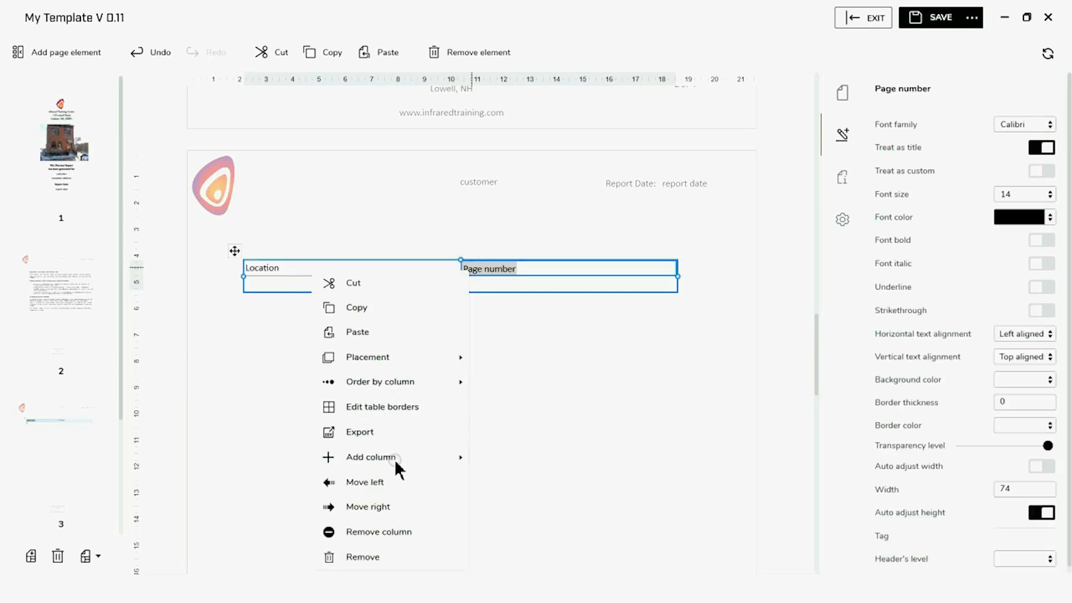
mouse_move(382, 454)
left_click(262, 368)
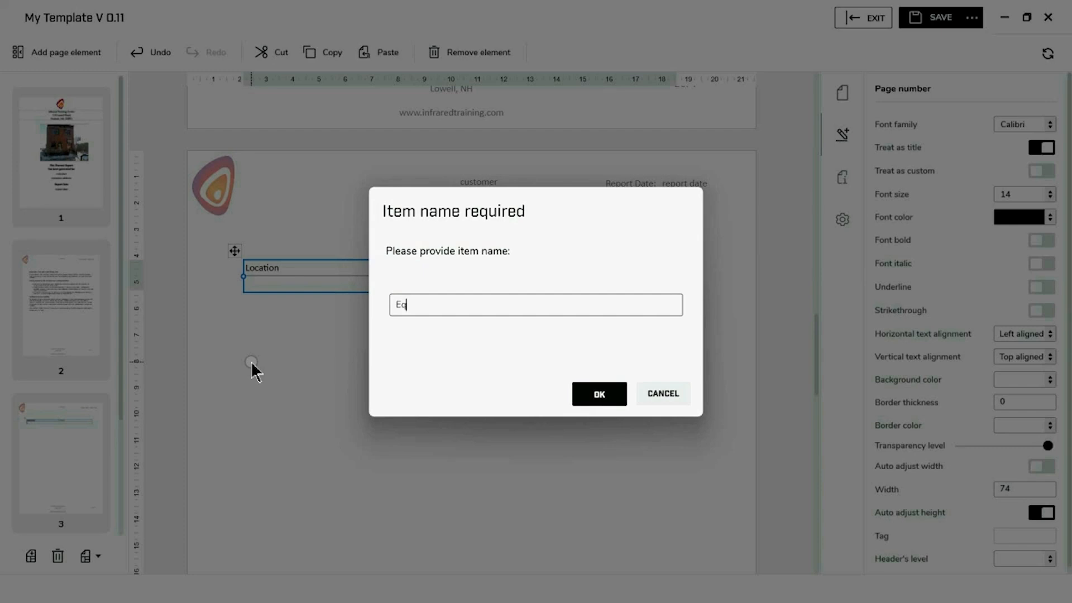
type("Equipment")
left_click(598, 395)
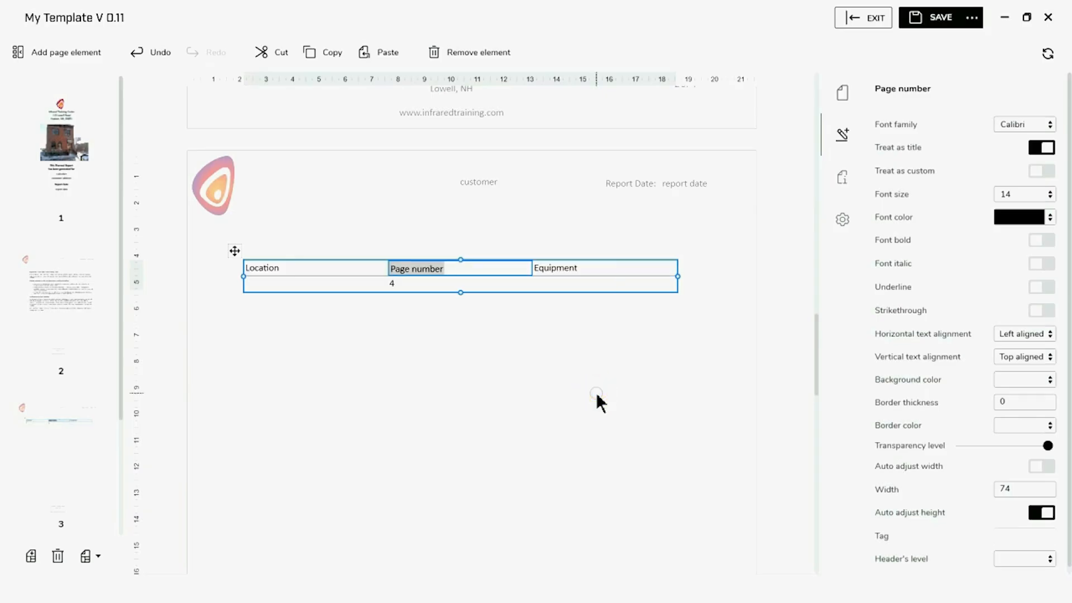
right_click(586, 269)
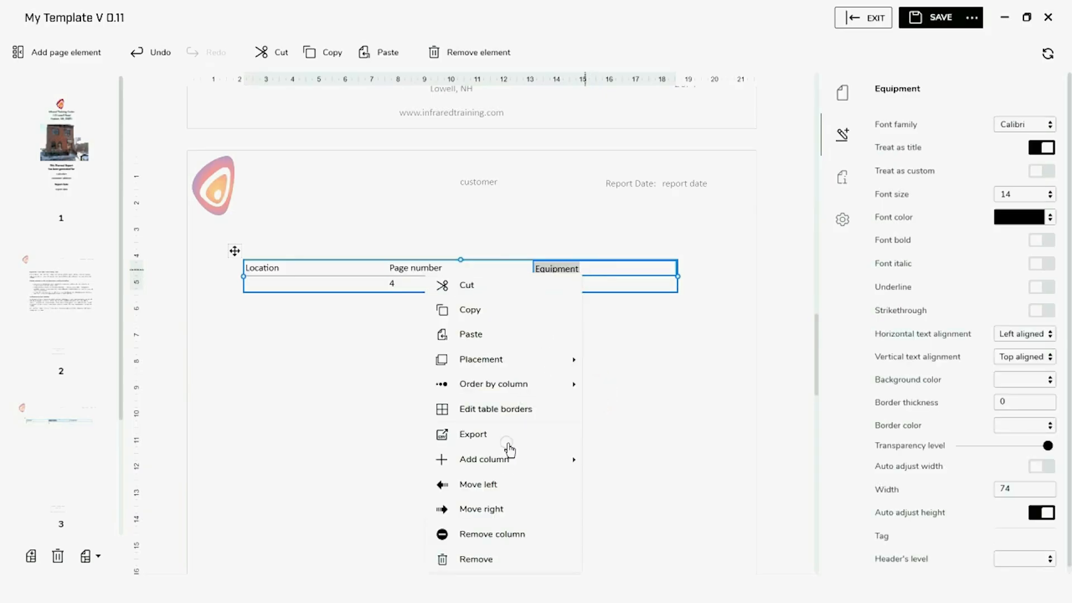
Move Equipment before Page number and add a Delta Value (Dt1) measurement column
left_click(494, 487)
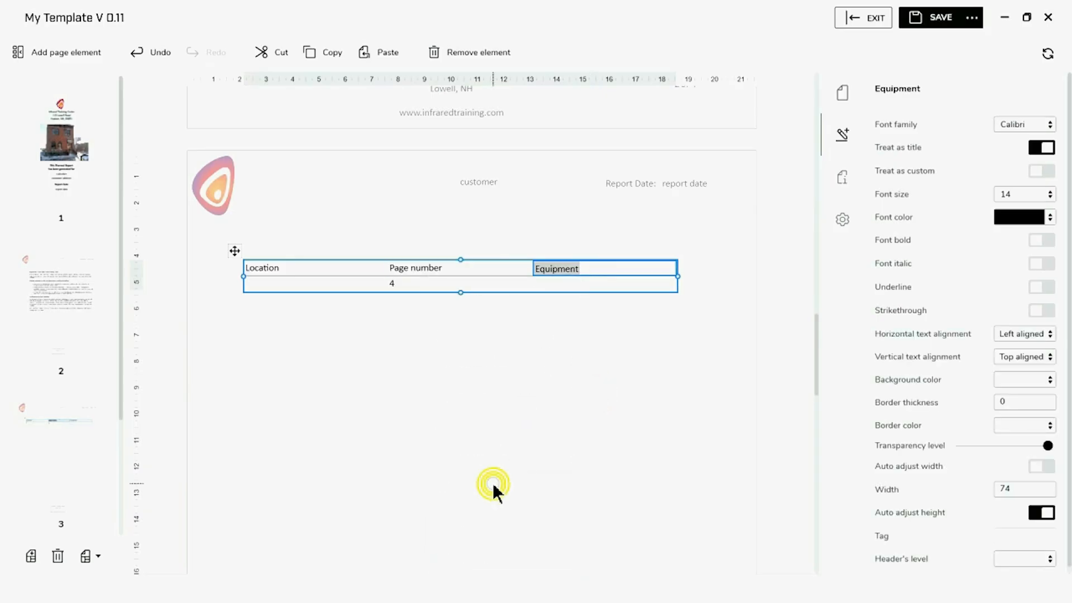
right_click(598, 268)
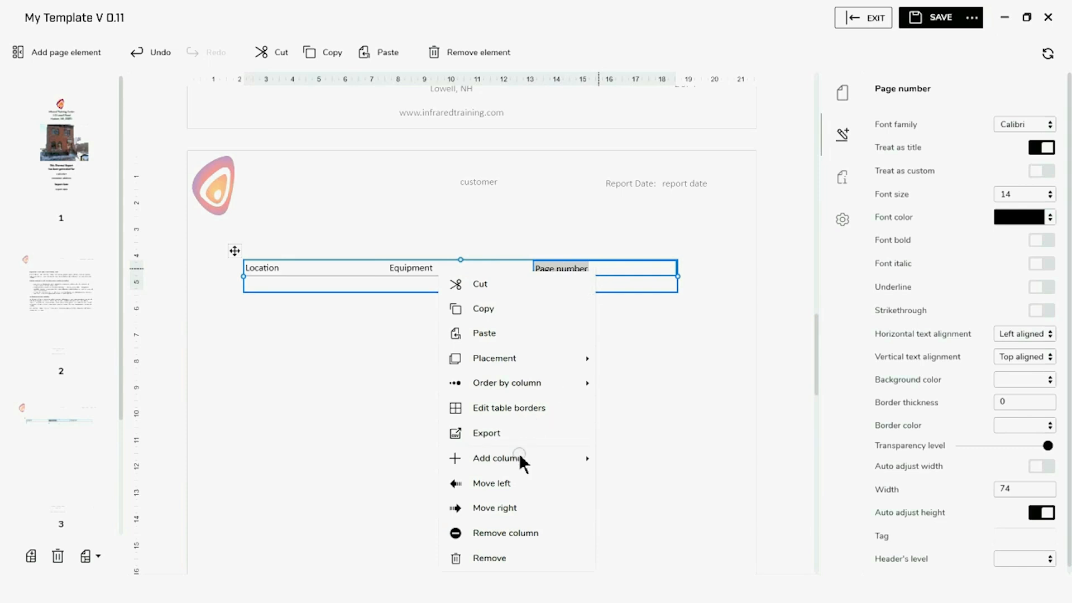
mouse_move(517, 457)
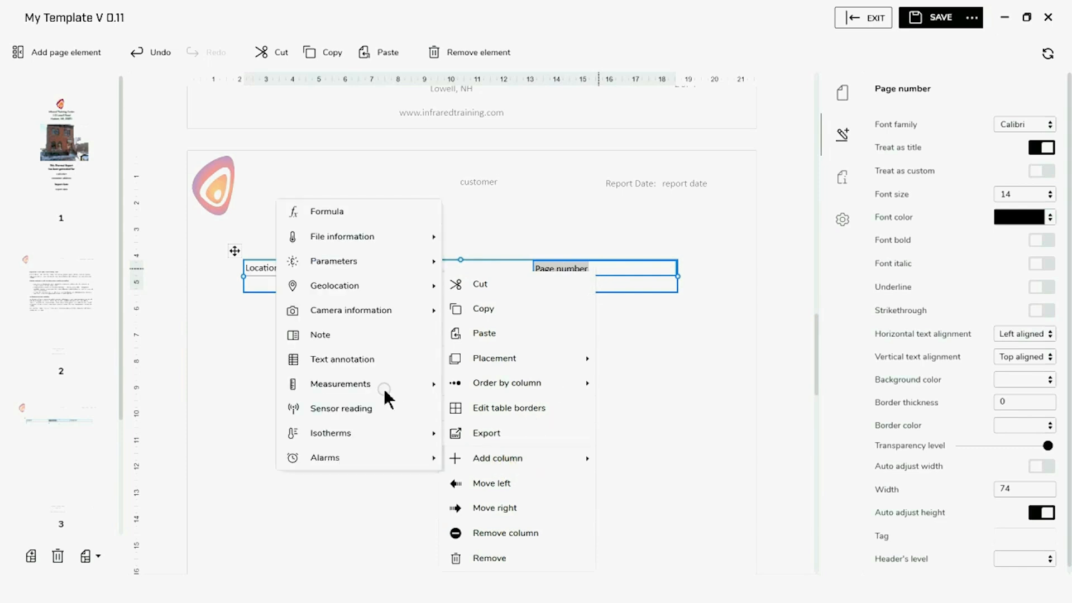
mouse_move(384, 389)
mouse_move(238, 483)
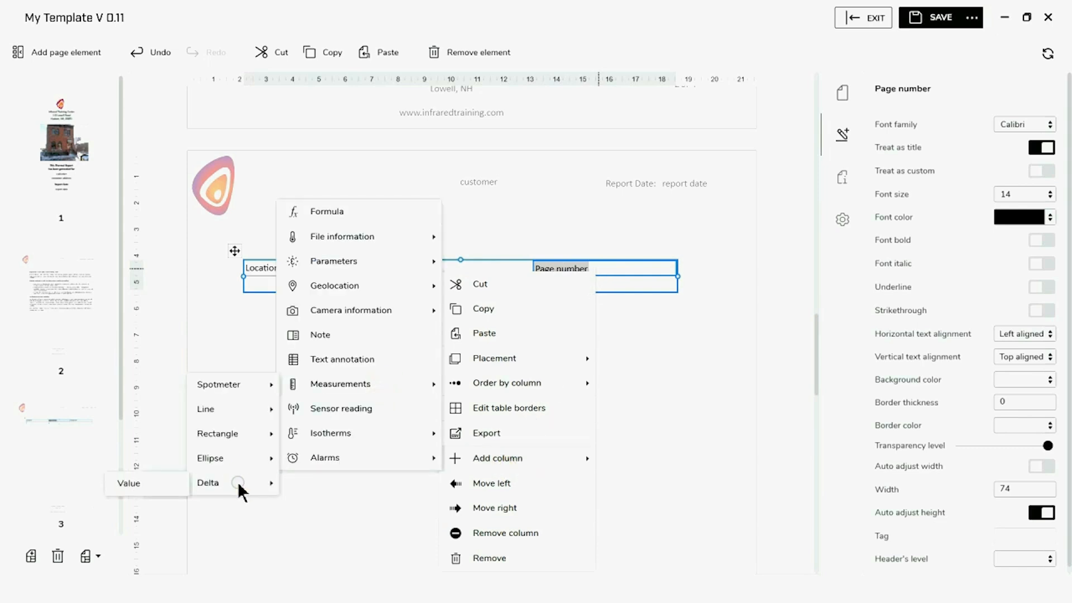
left_click(140, 484)
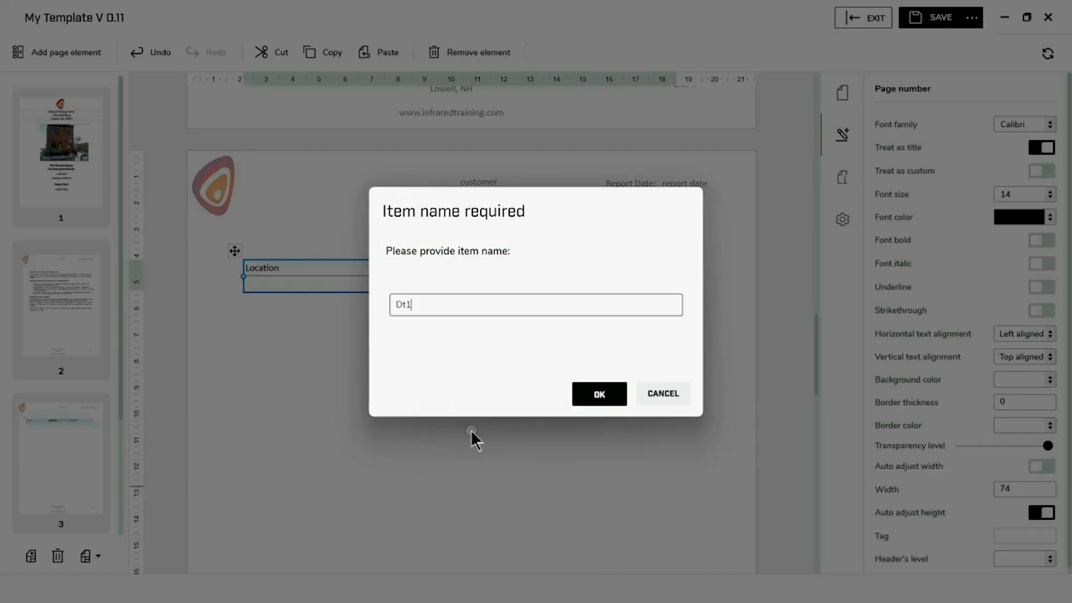
left_click(584, 393)
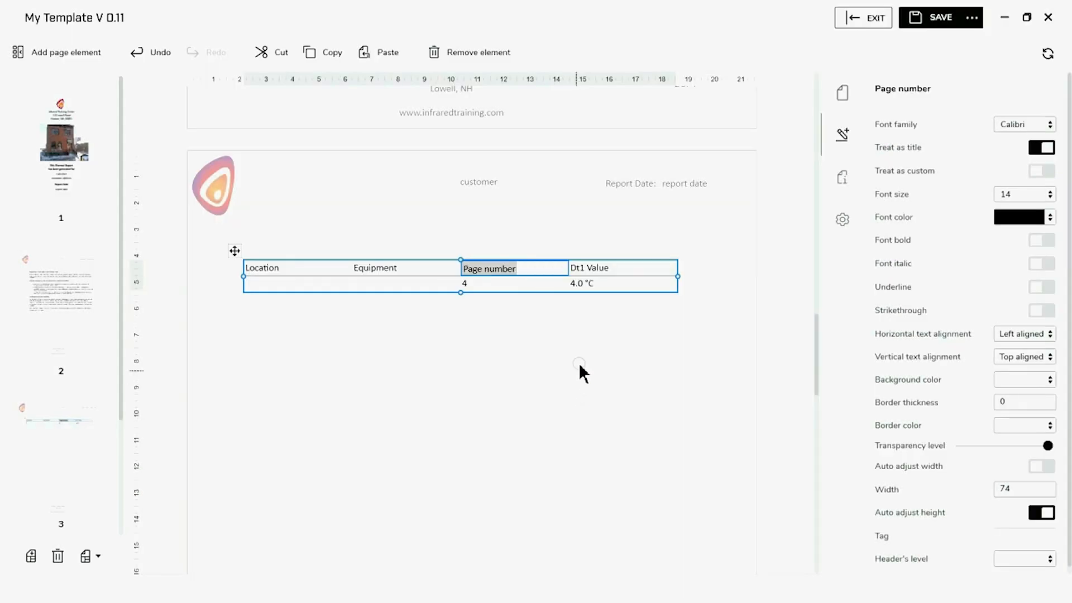
Move Page number to the last column and widen the Dt1 Value and Equipment columns
right_click(537, 273)
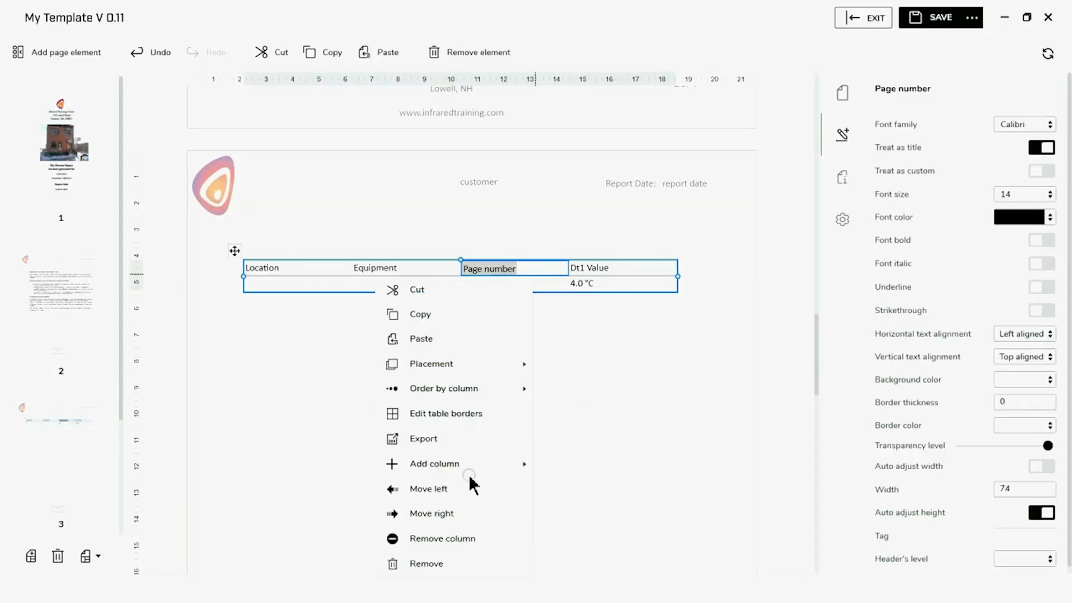
left_click(465, 514)
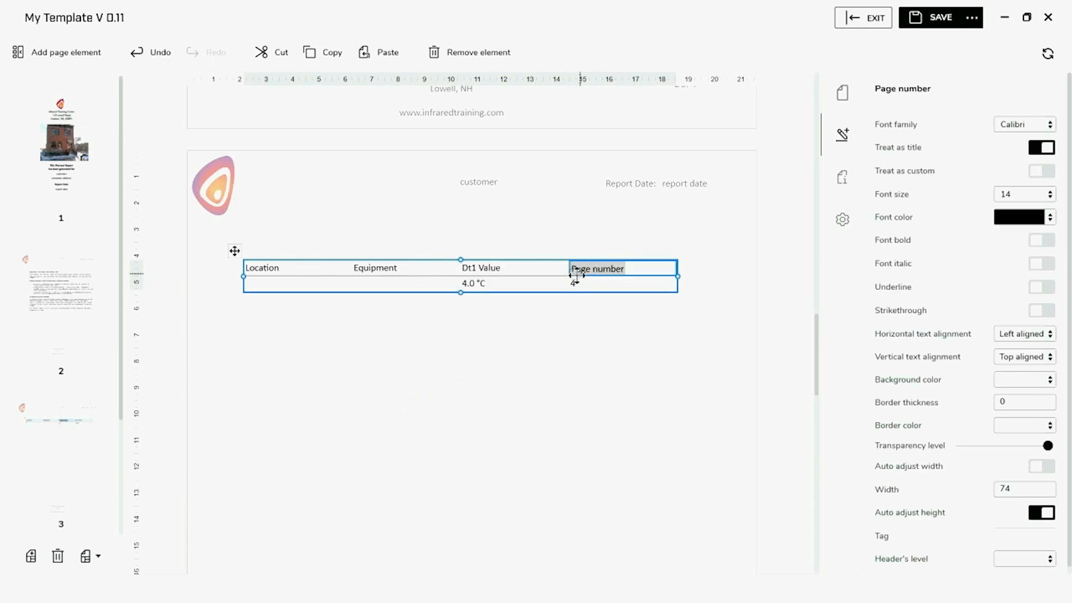
left_click_drag(569, 271, 616, 269)
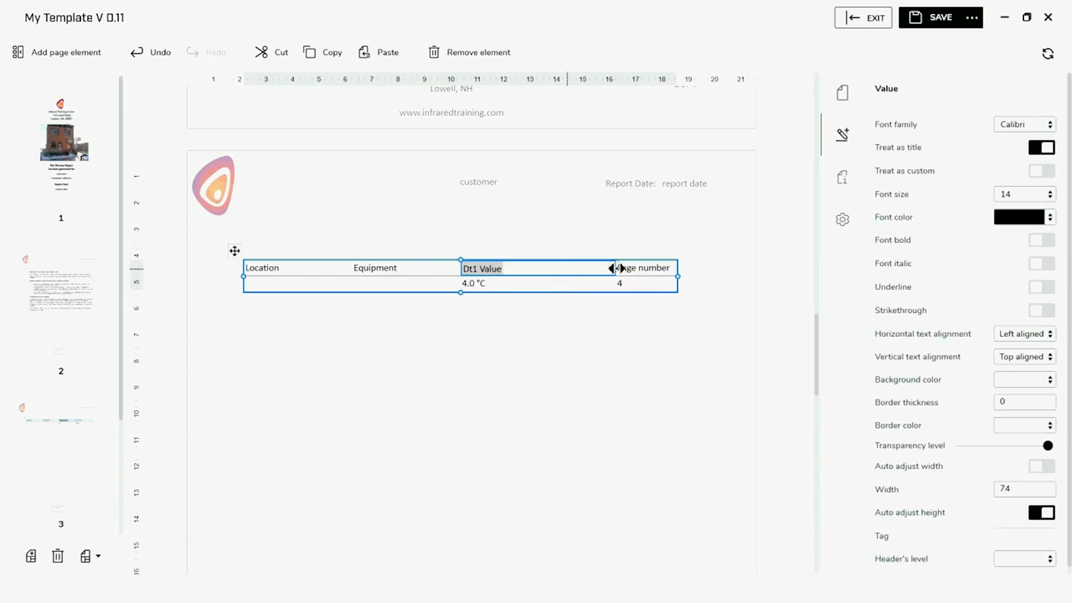
left_click(457, 268)
left_click_drag(473, 268, 546, 270)
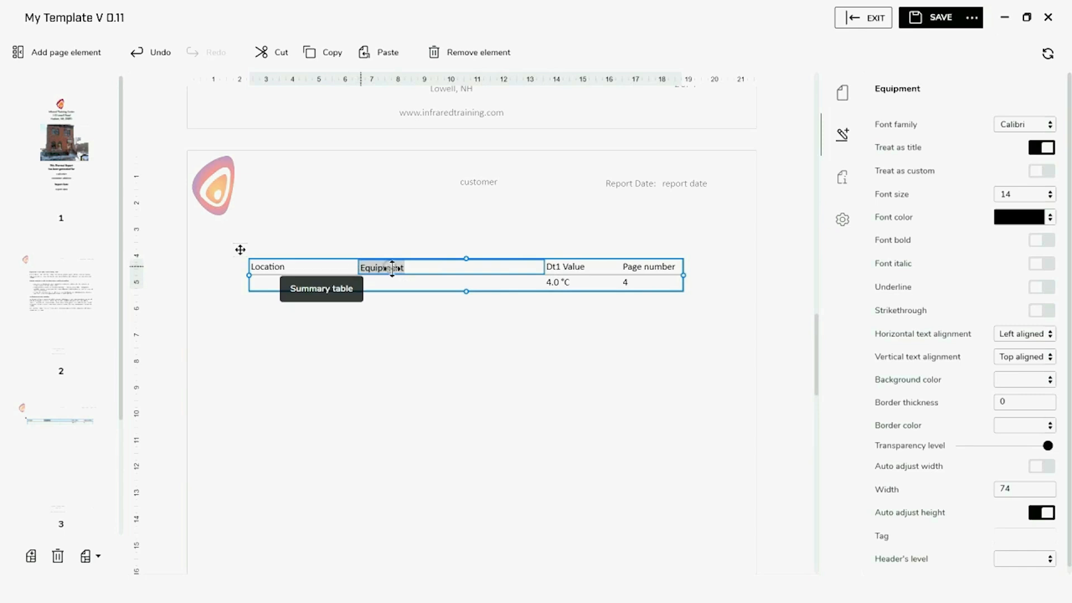
Rename the Dt1 Value header to 'Delta' and widen the Location column
left_click(573, 271)
type("Delta")
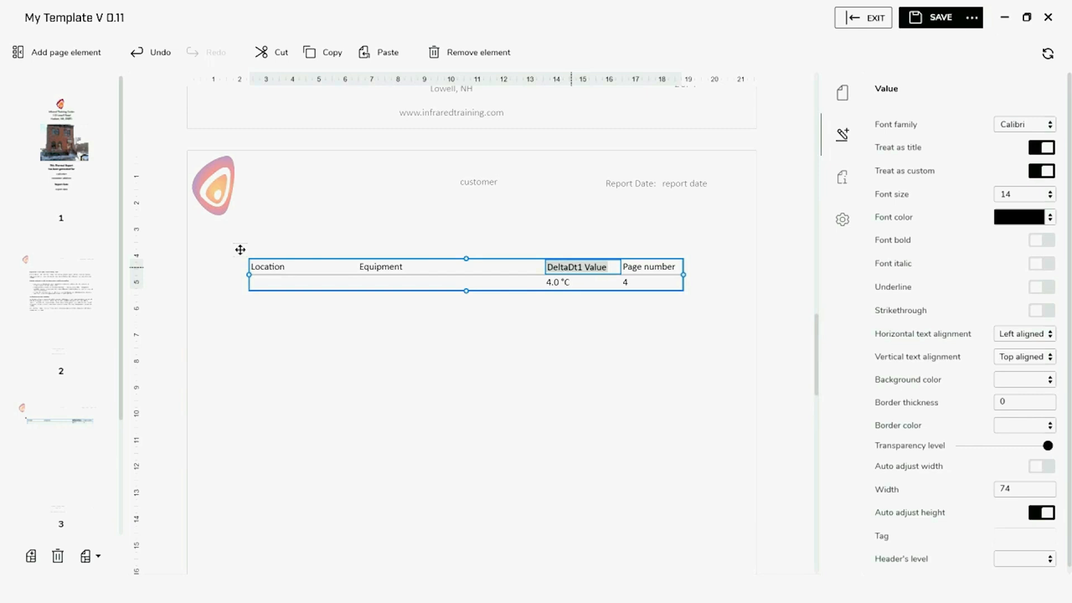
key("Delete")
key("Delete")
key("Delete")
key("Delete")
key("Delete")
key("Delete")
key("Delete")
key("Delete")
key("Delete")
left_click(393, 267)
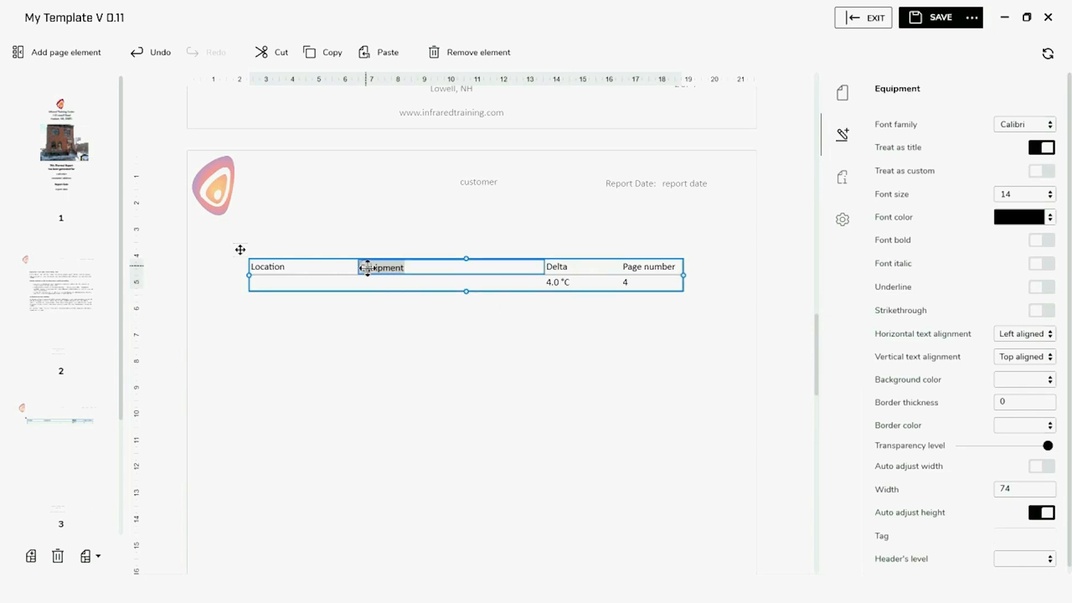
left_click_drag(359, 269, 394, 269)
left_click(423, 390)
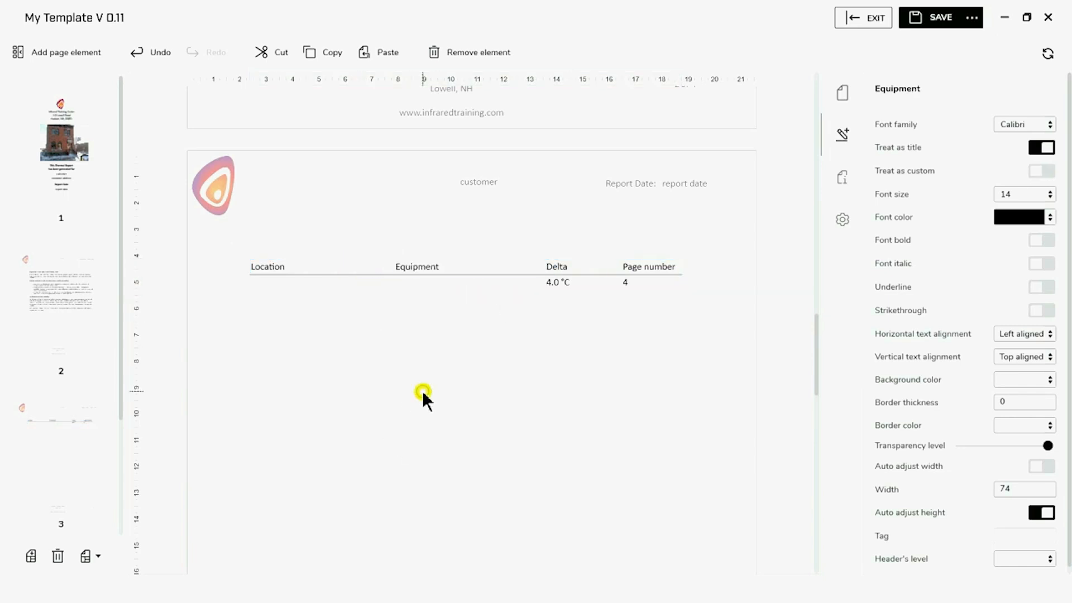
Make the Location, Equipment, Delta and Page number headings bold
left_click(270, 270)
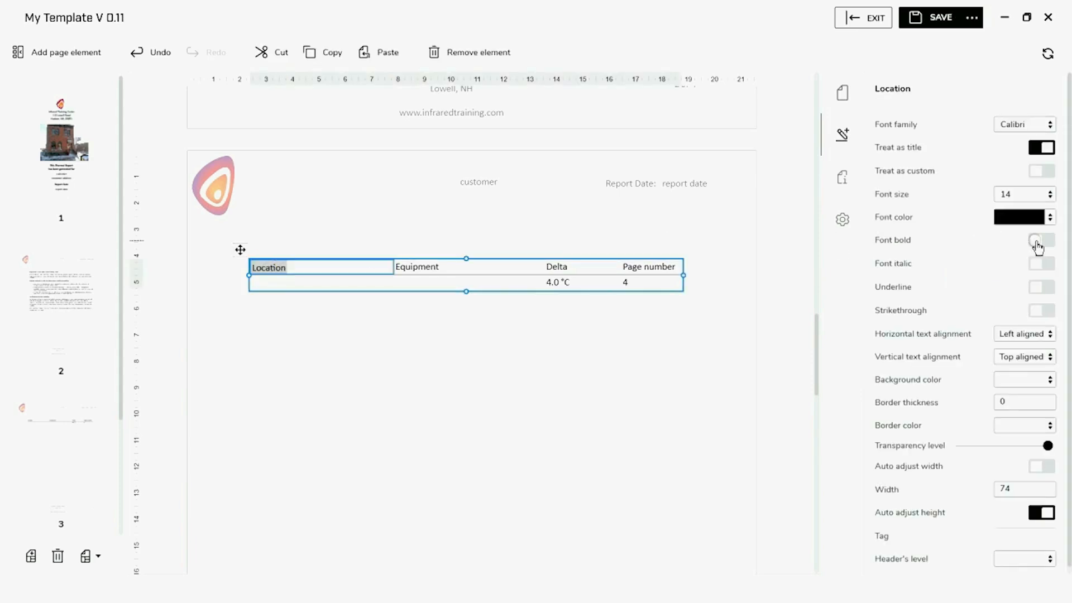
left_click(1036, 241)
left_click(445, 270)
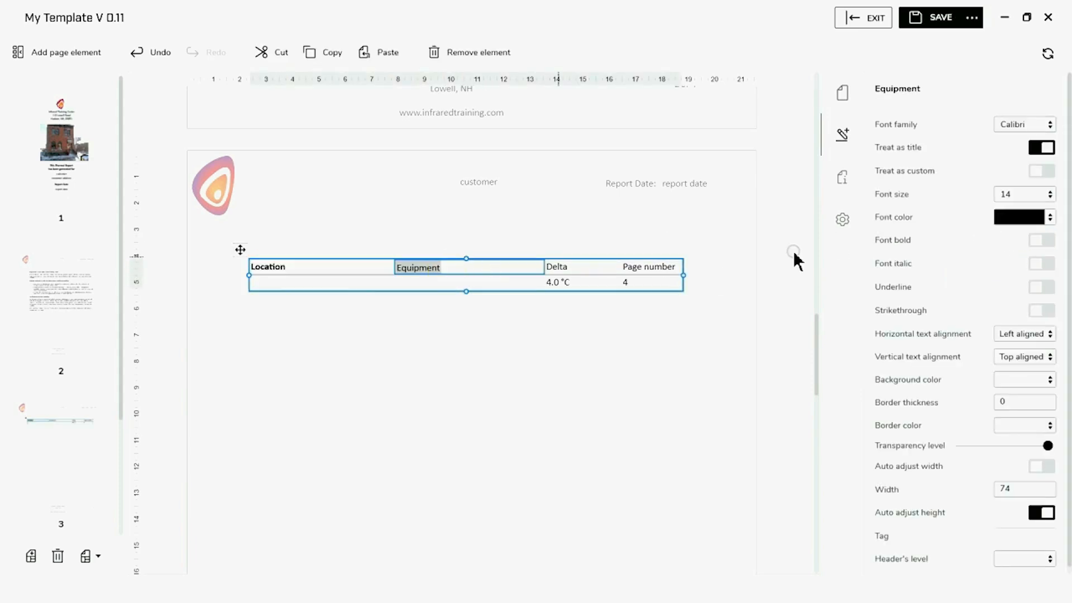
left_click(1039, 240)
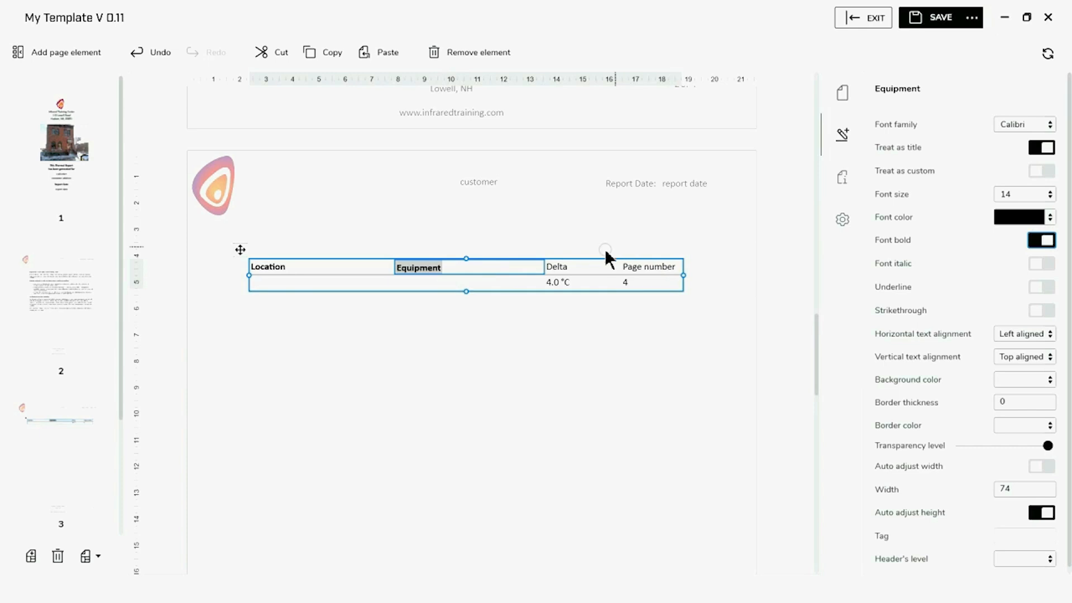
left_click(561, 267)
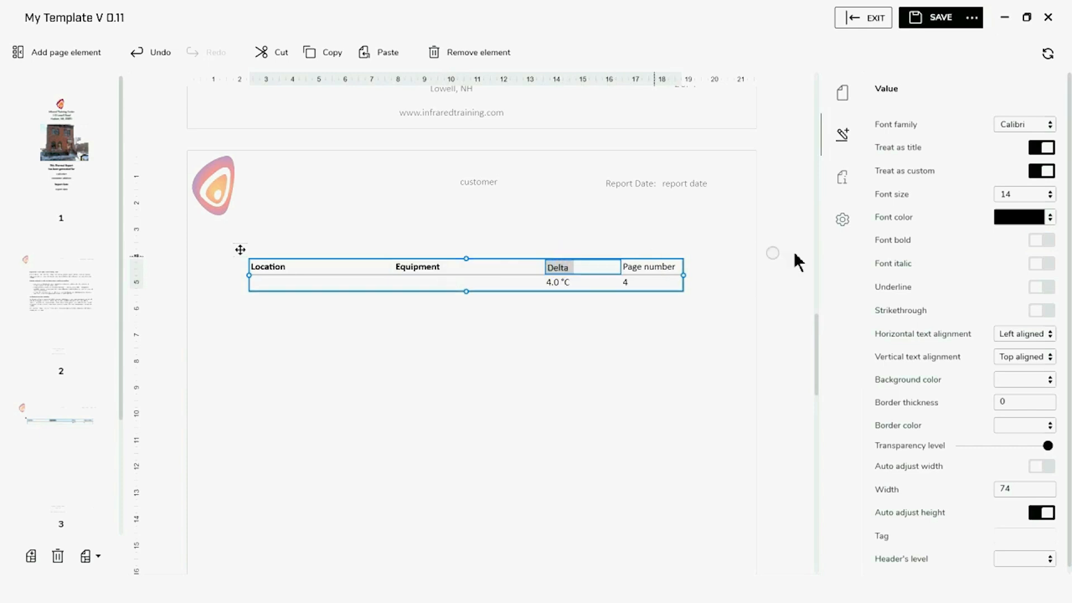
left_click(1040, 241)
left_click(641, 267)
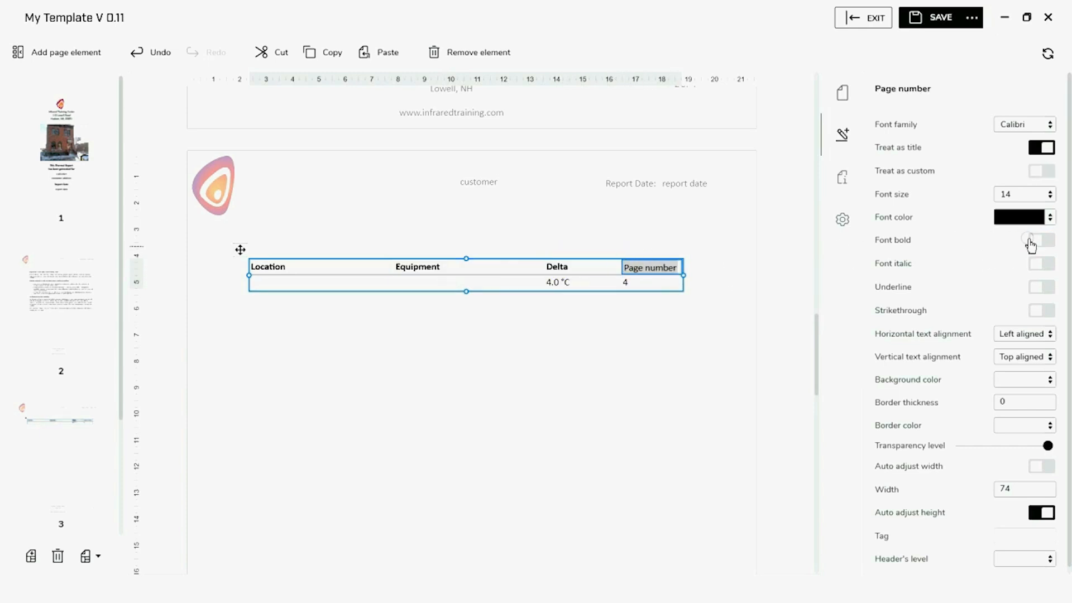
left_click(1037, 243)
Centre the page-number value 4 horizontally in its column
left_click(649, 282)
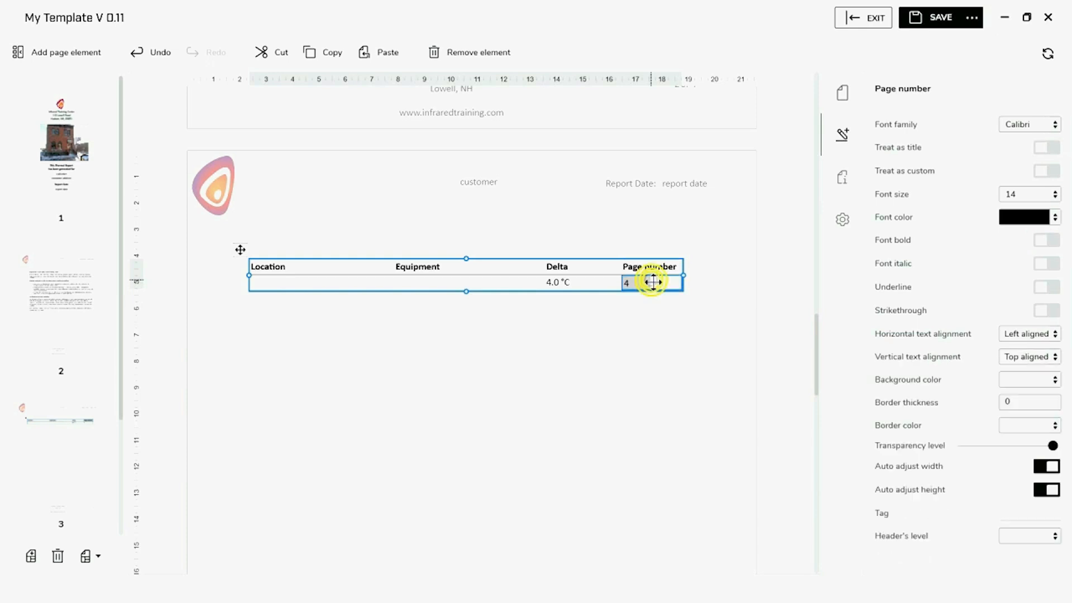
left_click(1053, 335)
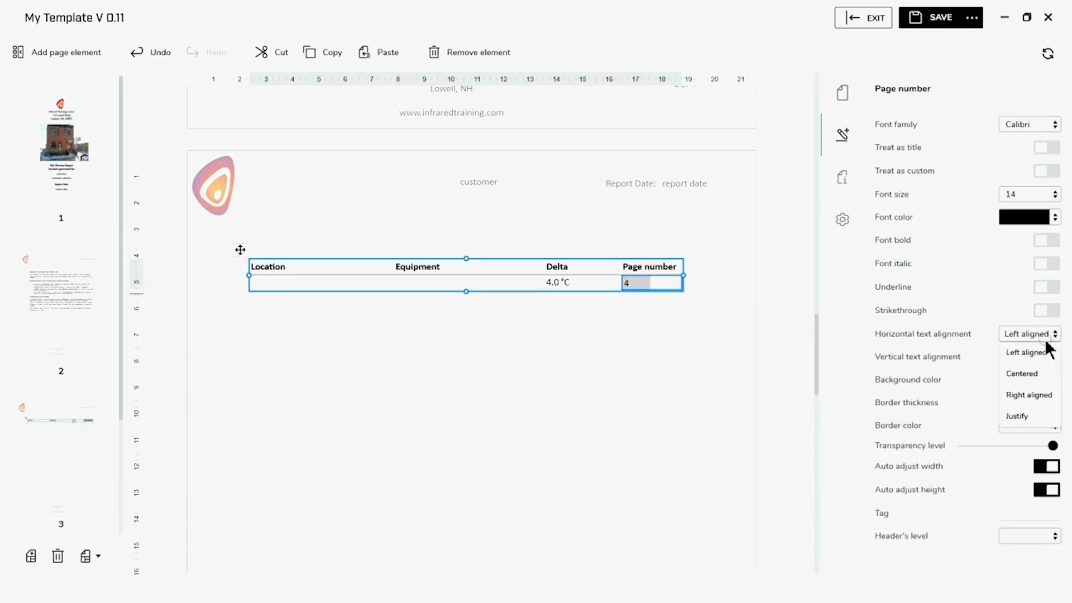
left_click(1021, 373)
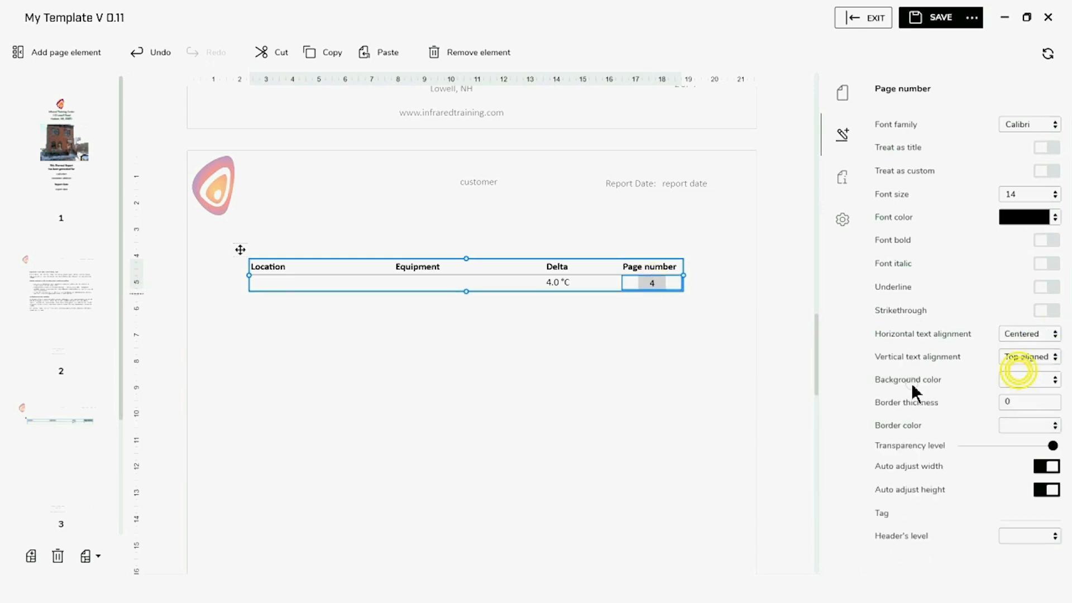
left_click(430, 284)
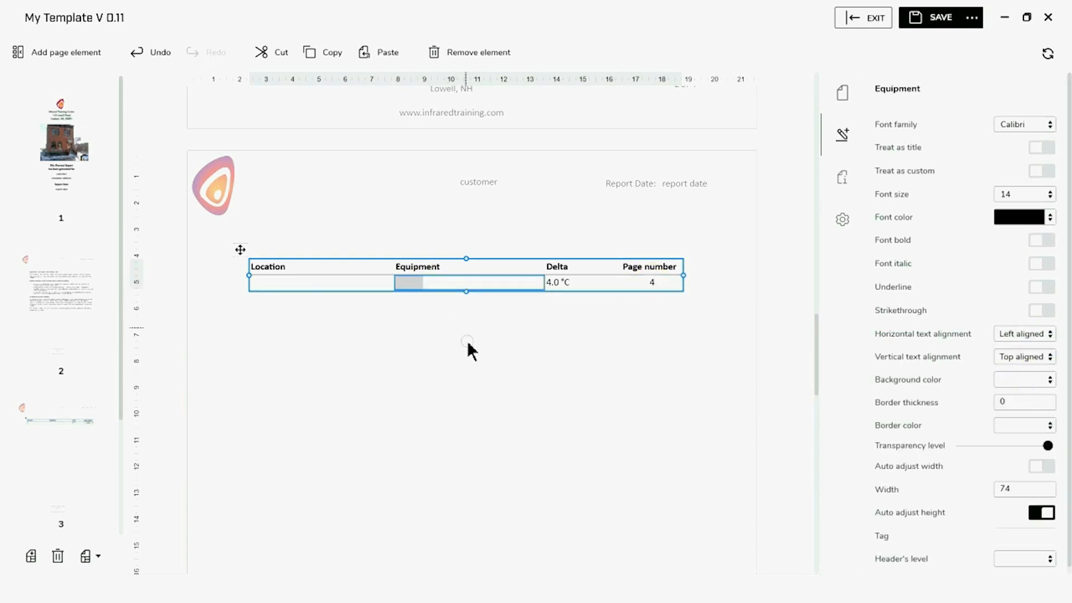
left_click(351, 369)
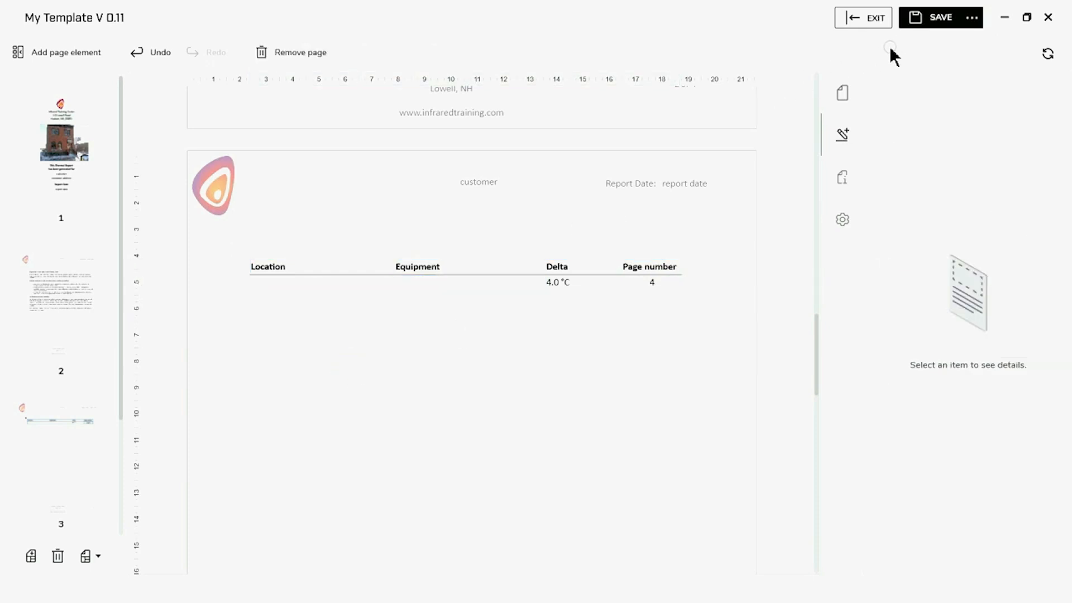
Save the template and close the template editor, confirming the save
left_click(943, 20)
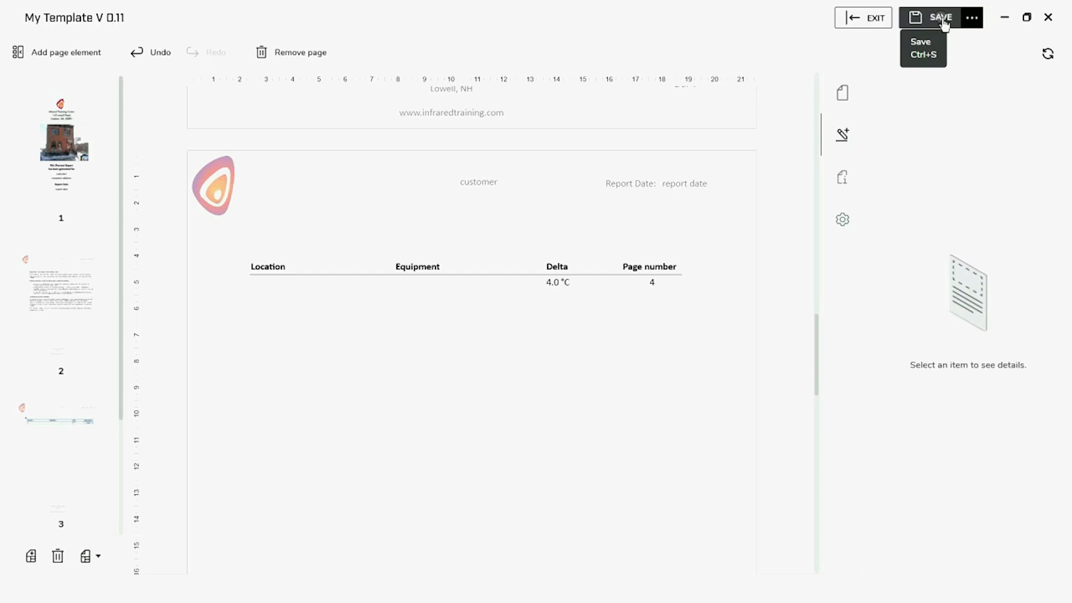
left_click(869, 18)
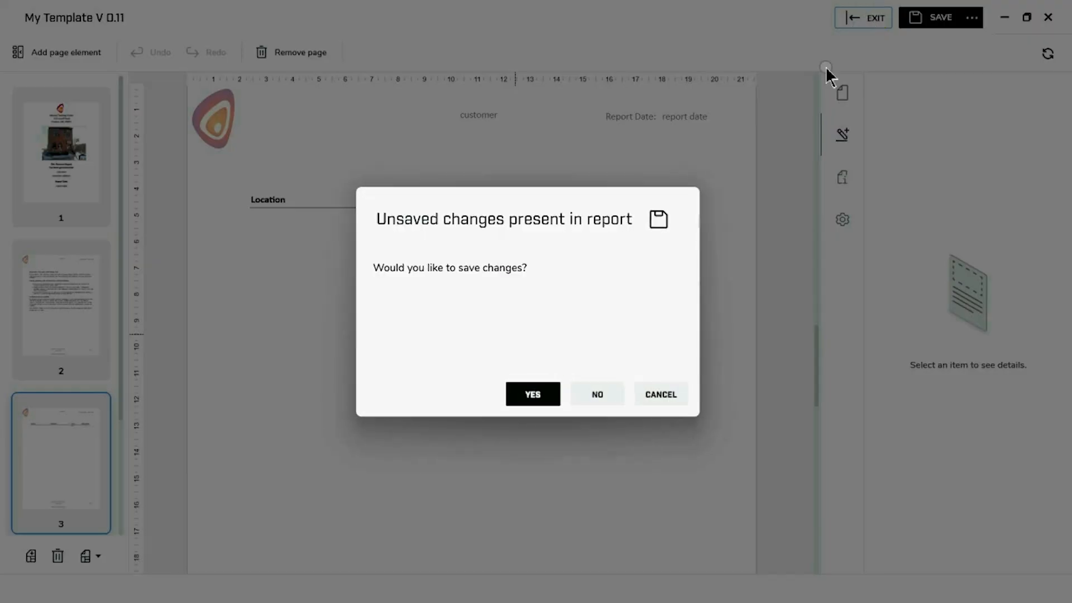
left_click(542, 400)
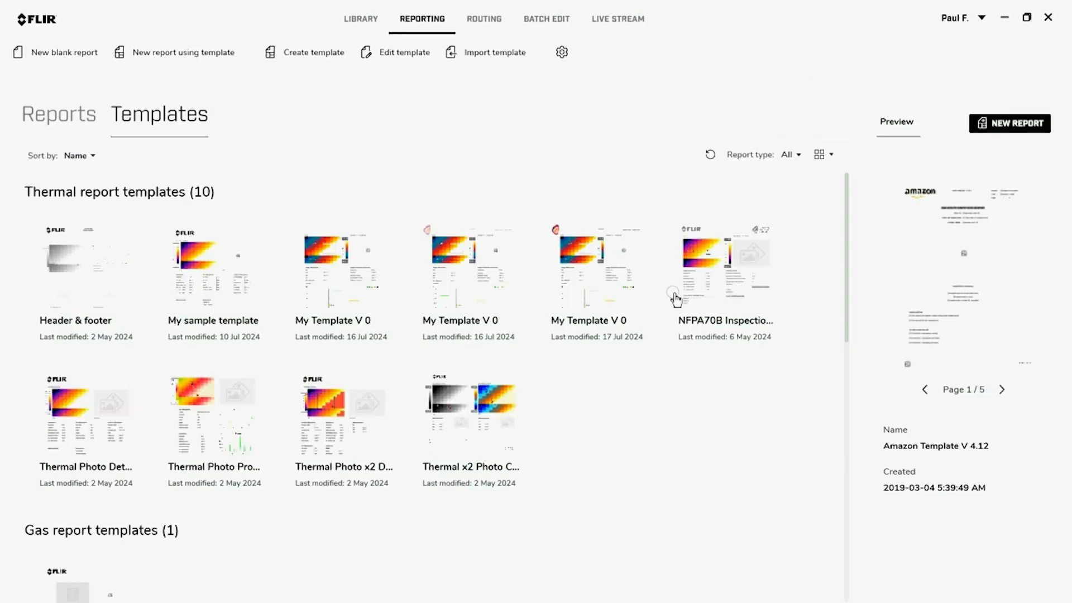
Create a new report from the My Template V 0 template and show the image library
left_click(603, 273)
double_click(602, 270)
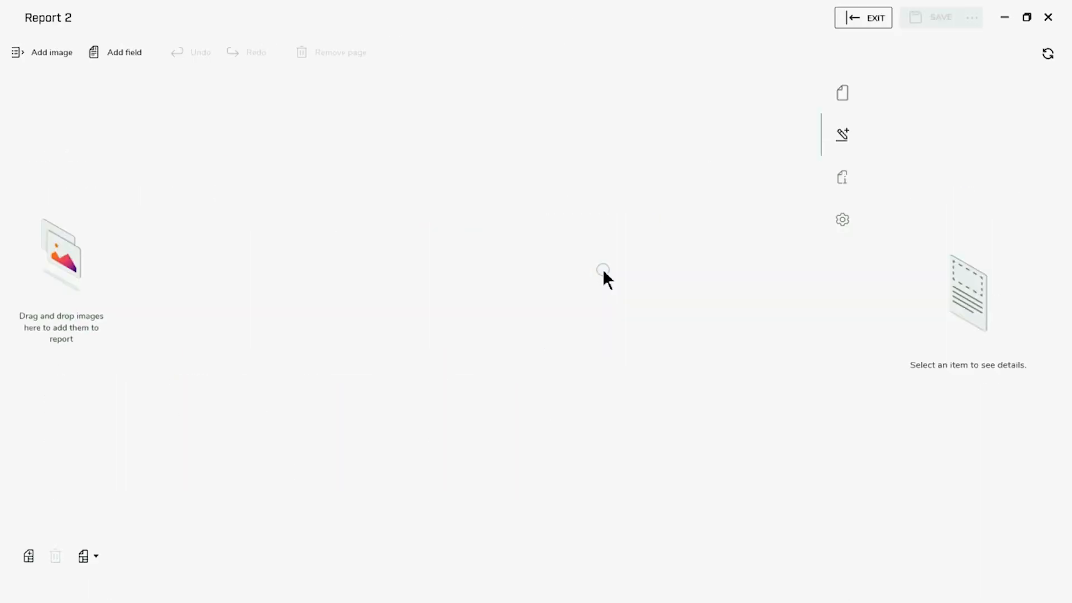
left_click(46, 51)
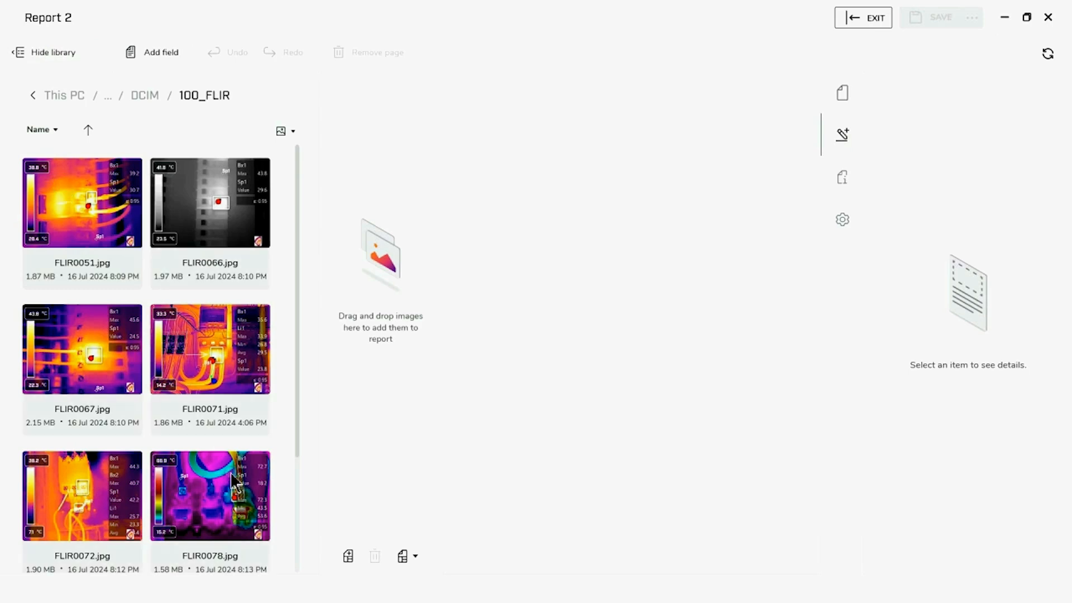
Drag the 100_FLIR thermal images into the new report to generate Report 2
left_click_drag(210, 379, 401, 364)
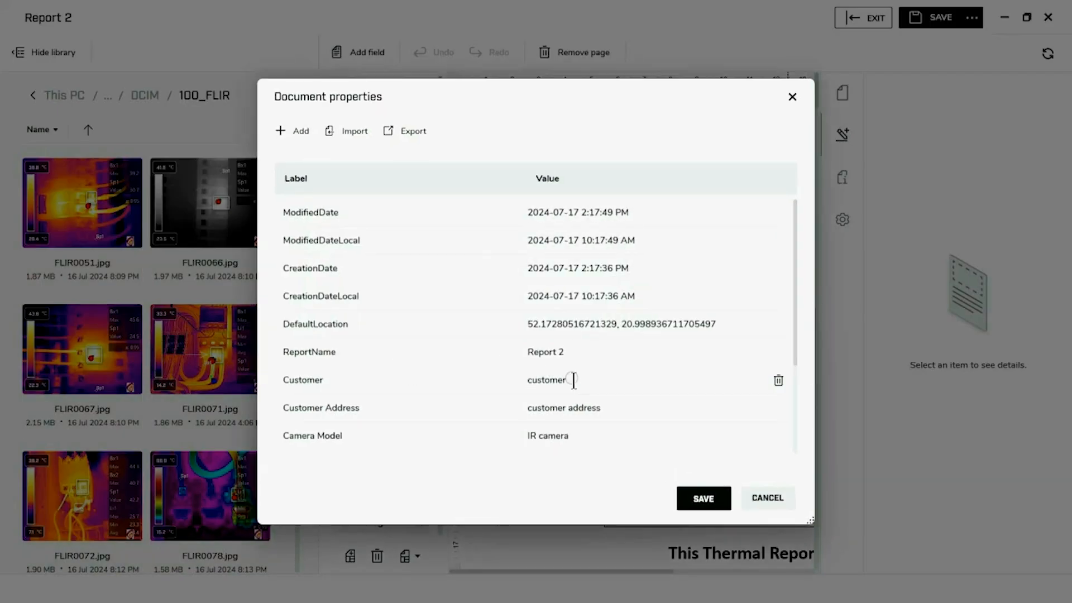
Set Customer to MA Hydro, enter the customer address, and set Camera Model to T865
left_click(572, 382)
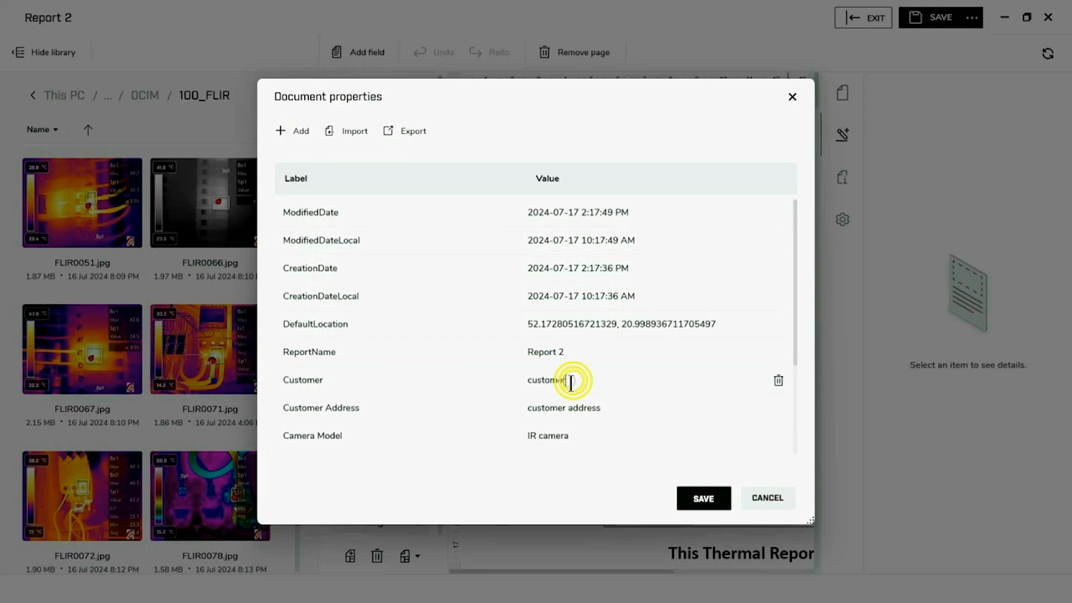
key("BackSpace")
key("BackSpace")
key("BackSpace")
key("BackSpace")
key("BackSpace")
key("BackSpace")
key("BackSpace")
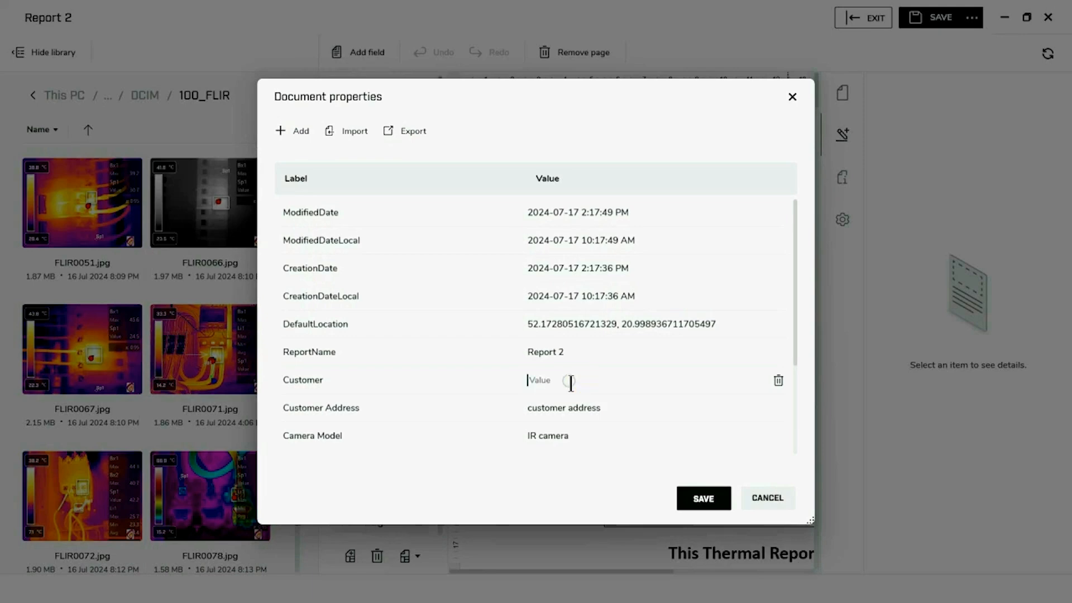
type("MA Hydro")
left_click(603, 409)
key("BackSpace")
key("BackSpace")
key("BackSpace")
key("BackSpace")
key("BackSpace")
key("BackSpace")
key("BackSpace")
key("BackSpace")
key("BackSpace")
key("BackSpace")
key("BackSpace")
key("BackSpace")
key("BackSpace")
key("BackSpace")
key("BackSpace")
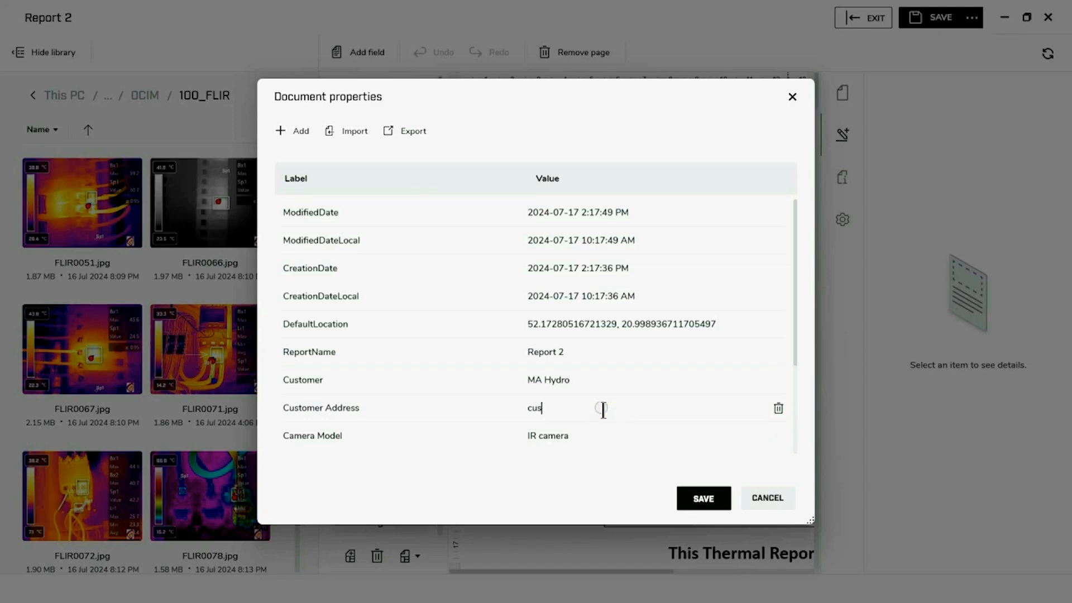
type("Main Street, Boston, MA")
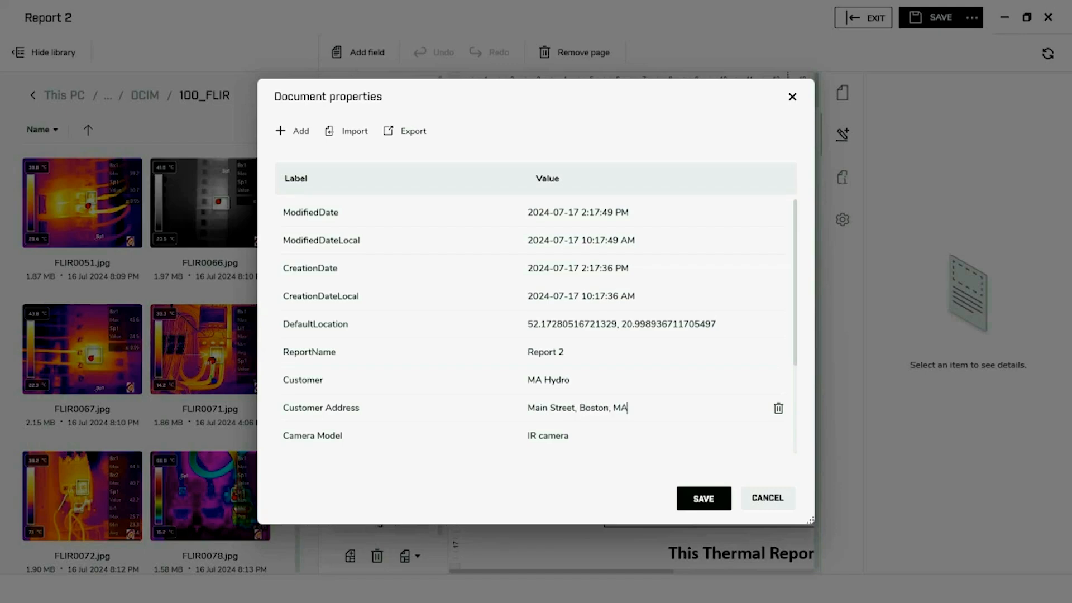
left_click(578, 436)
key("BackSpace")
key("BackSpace")
key("BackSpace")
key("BackSpace")
key("BackSpace")
key("BackSpace")
key("BackSpace")
key("BackSpace")
type("T865")
Enter the thermographer's name and certification Level III, then save the properties
scroll(615, 431, "down", 2)
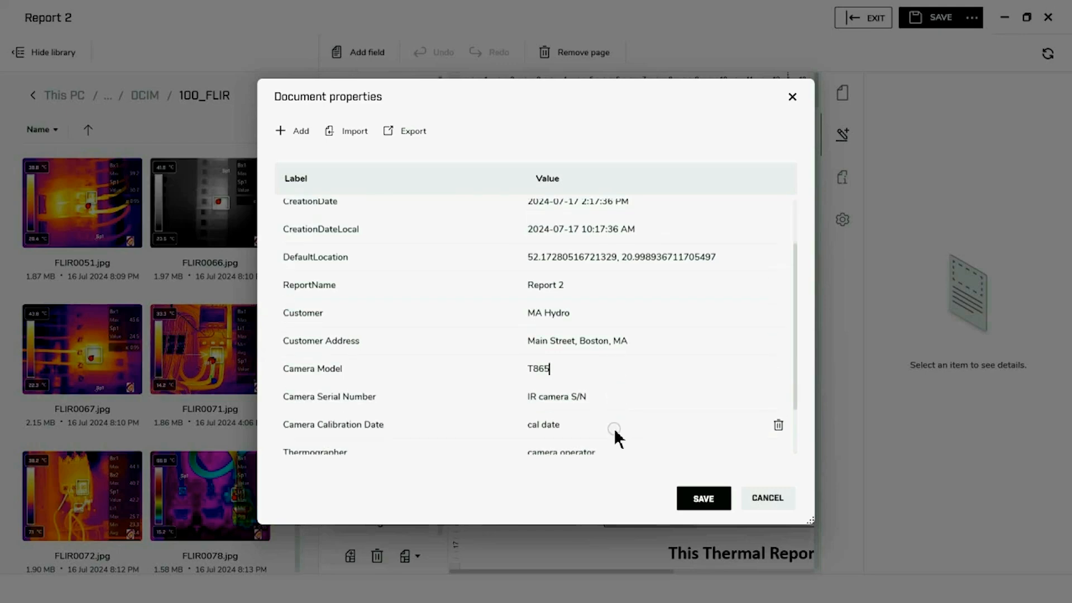
scroll(608, 427, "down", 1)
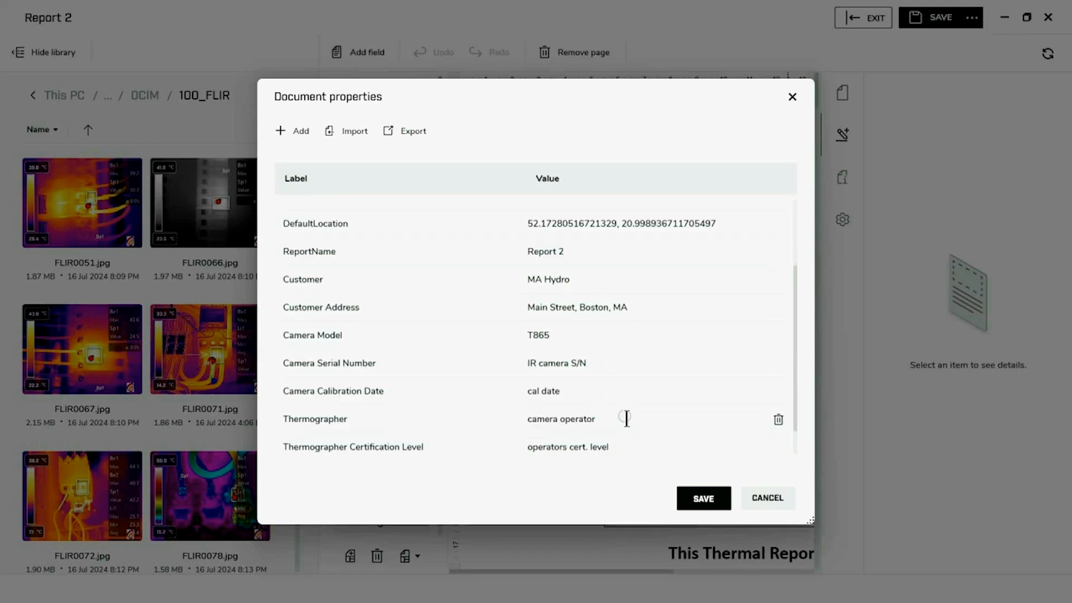
left_click(626, 418)
key("BackSpace")
key("BackSpace")
key("BackSpace")
key("BackSpace")
key("BackSpace")
key("BackSpace")
key("BackSpace")
key("BackSpace")
key("BackSpace")
key("BackSpace")
key("BackSpace")
key("BackSpace")
key("BackSpace")
key("BackSpace")
type("Wi")
left_click(643, 447)
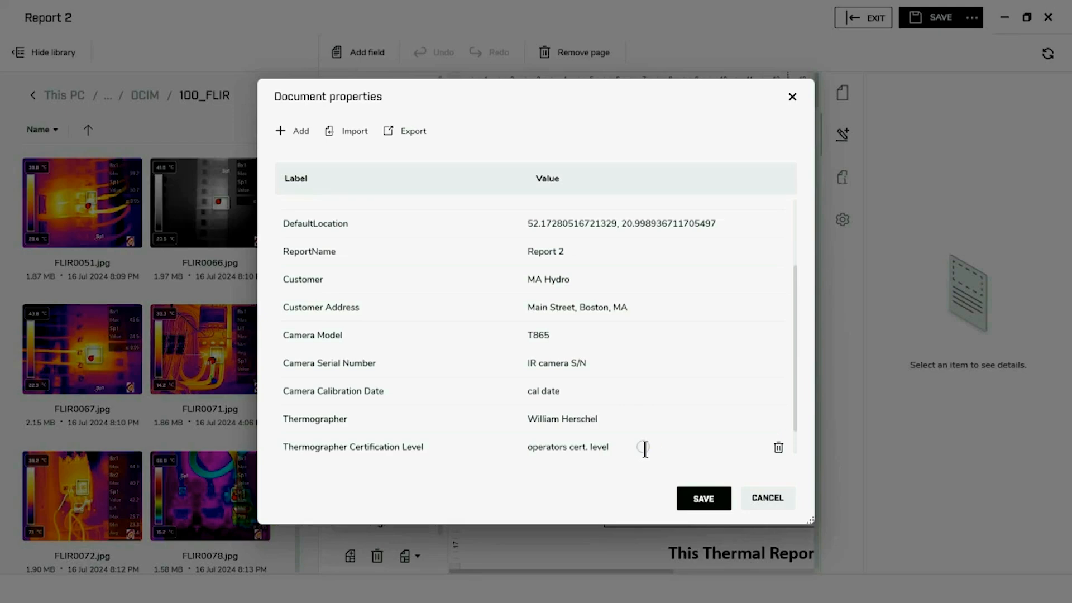
key("BackSpace")
key("BackSpace")
key("BackSpace")
key("BackSpace")
key("BackSpace")
key("BackSpace")
key("BackSpace")
key("BackSpace")
key("BackSpace")
key("BackSpace")
key("BackSpace")
key("BackSpace")
key("BackSpace")
key("BackSpace")
key("BackSpace")
key("BackSpace")
key("BackSpace")
key("BackSpace")
key("BackSpace")
key("BackSpace")
type("Level")
left_click(703, 498)
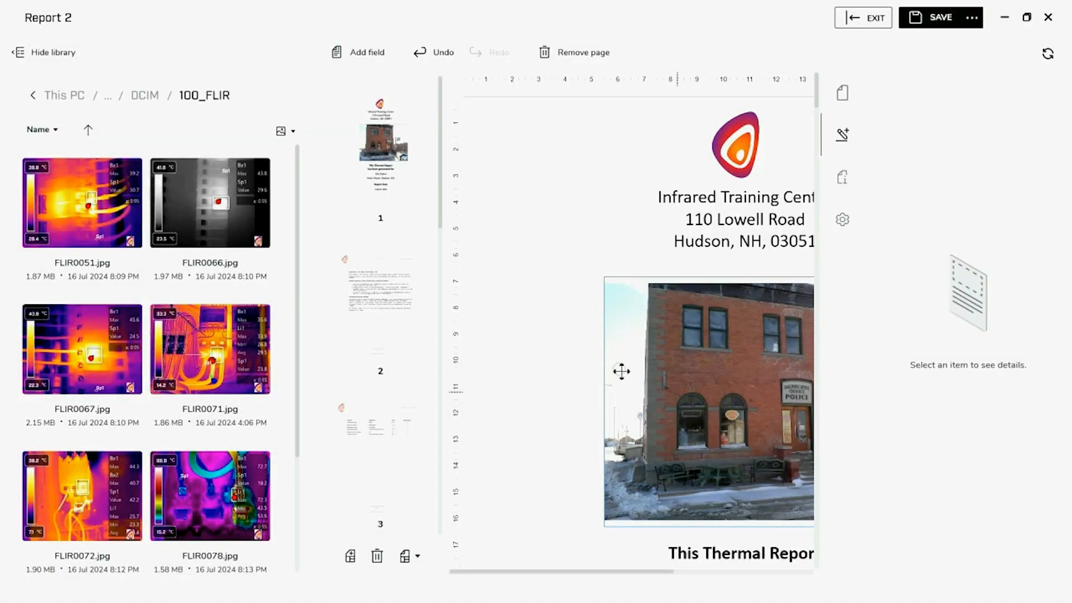
Hide the image library and change the Report Date property to July 17, 2024
left_click(53, 55)
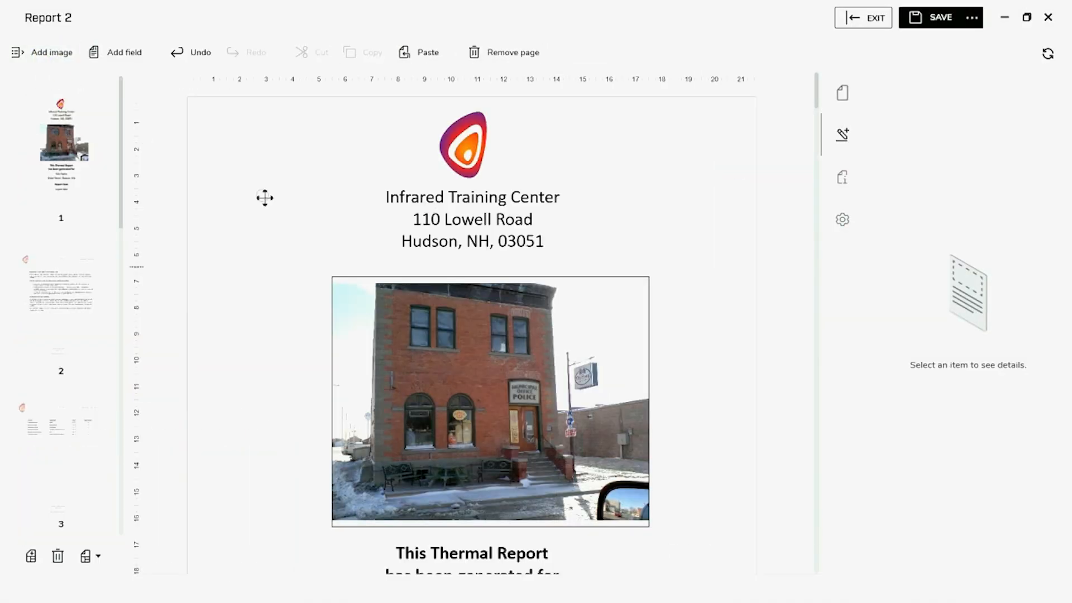
scroll(732, 412, "down", 5)
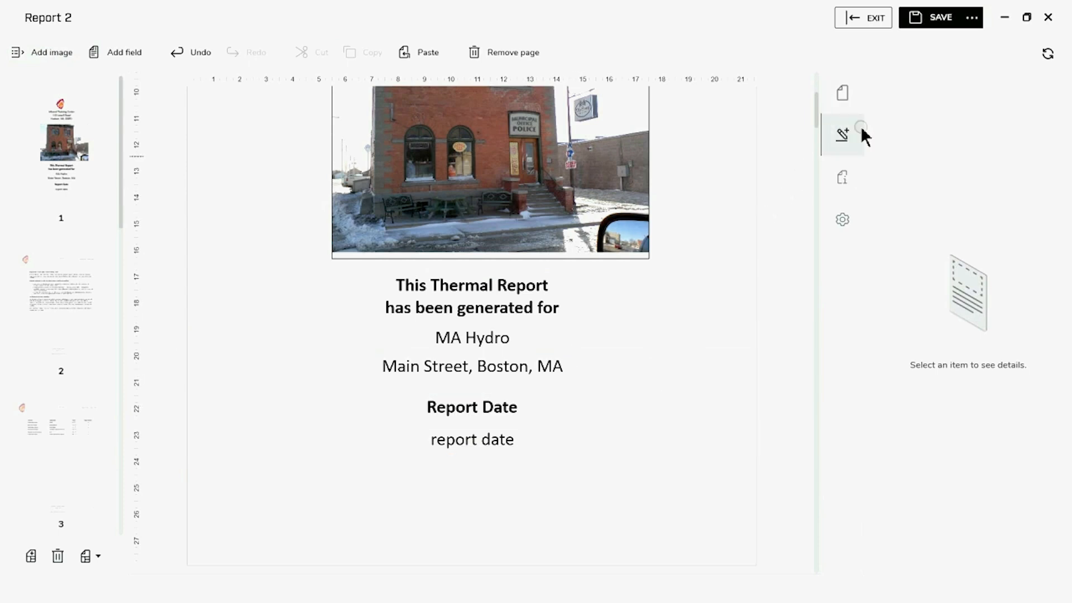
left_click(841, 180)
scroll(1003, 519, "down", 2)
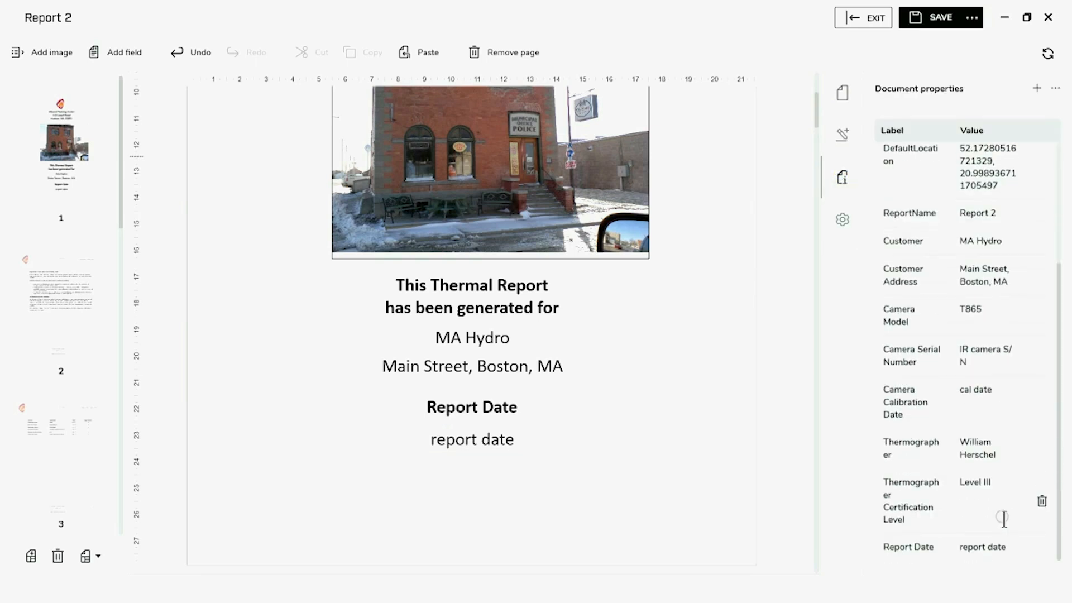
left_click_drag(1007, 547, 950, 551)
type("July 17, 2024")
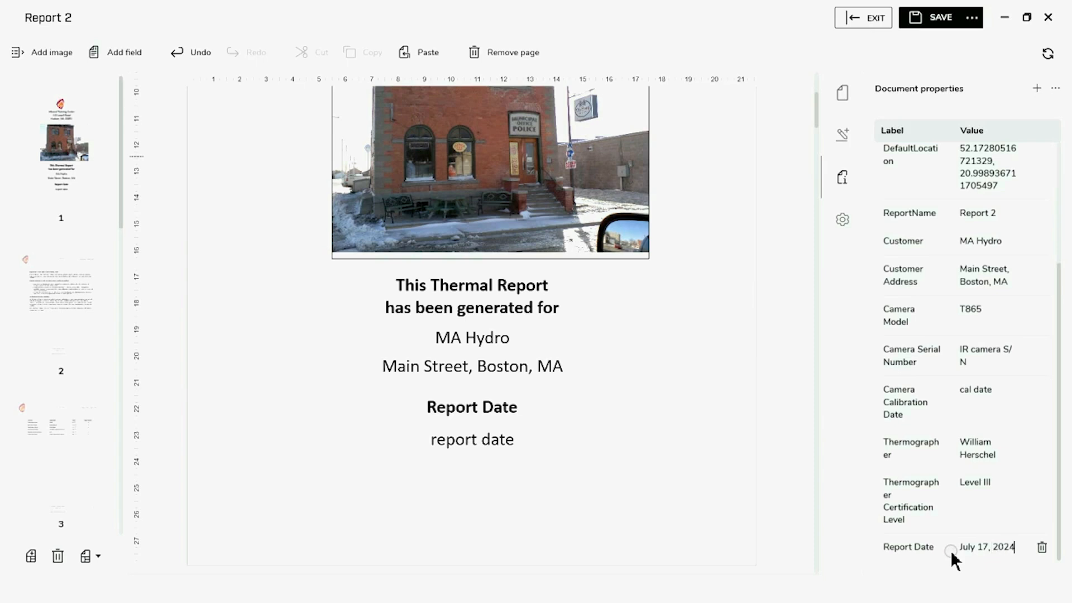
key("Return")
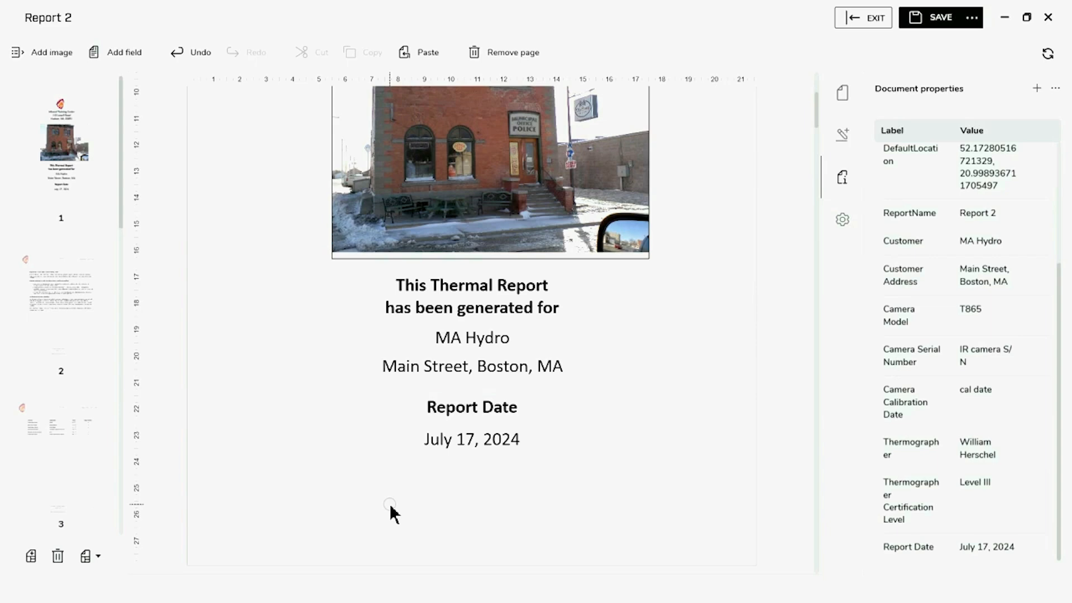
Scroll down to page 3's summary table of locations, equipment, delta values and pages
scroll(390, 508, "down", 3)
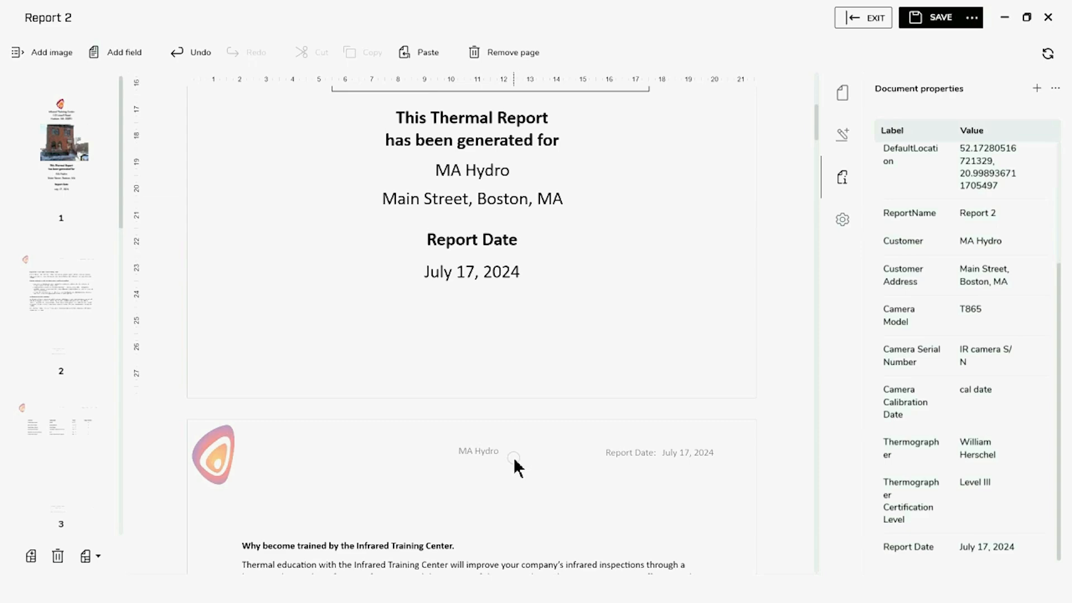
scroll(558, 462, "down", 4)
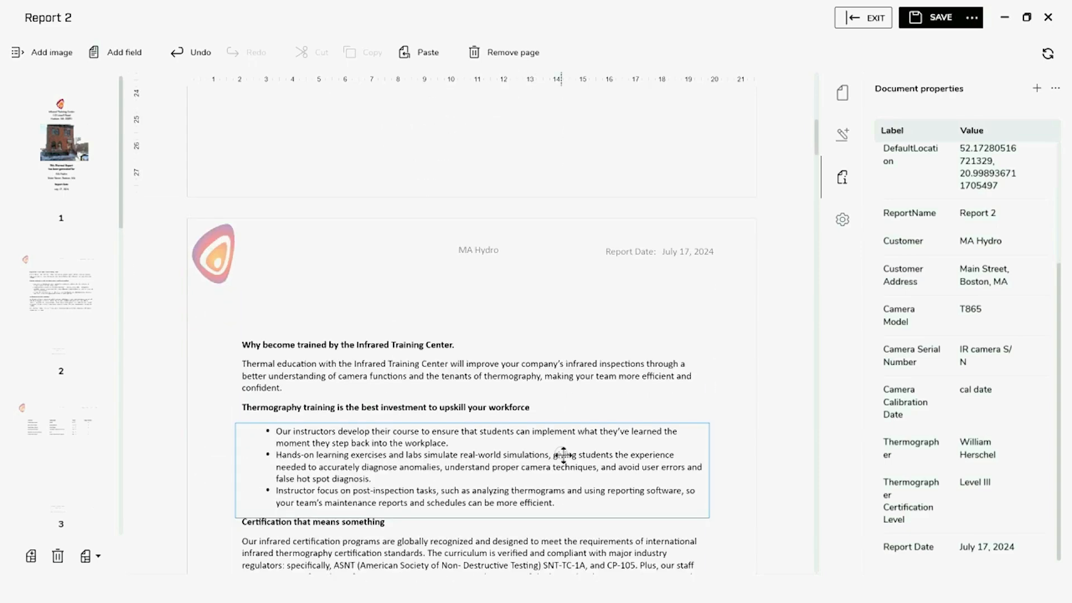
scroll(562, 455, "down", 8)
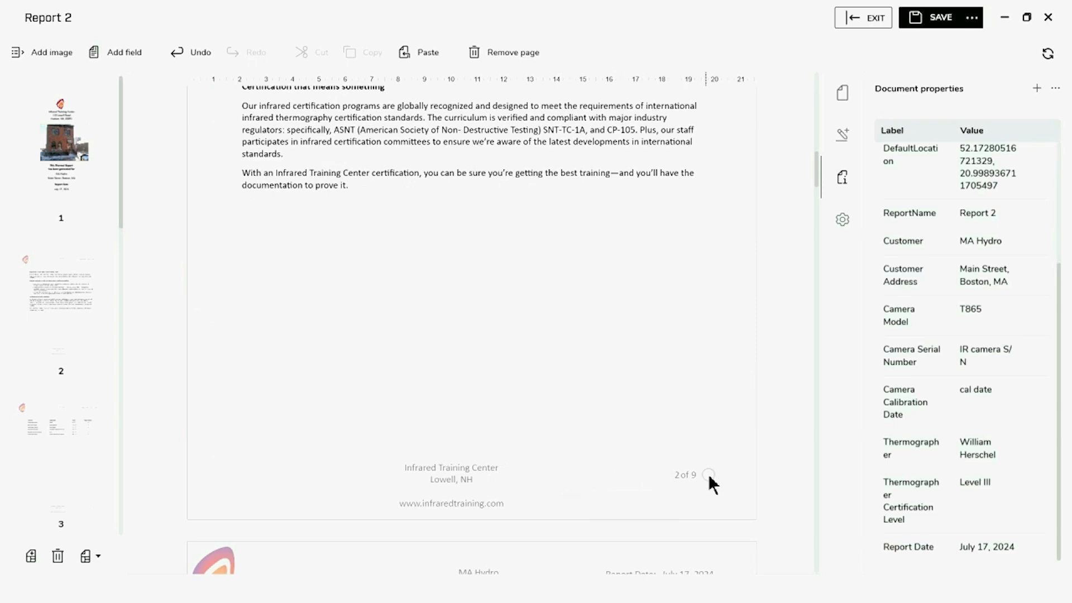
scroll(628, 453, "down", 4)
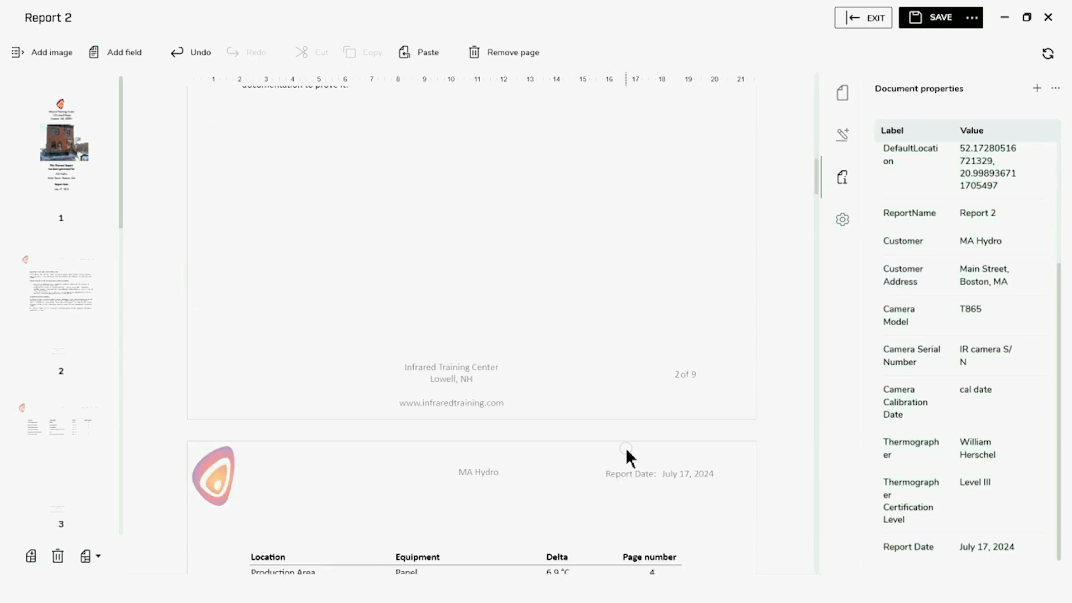
scroll(630, 451, "down", 3)
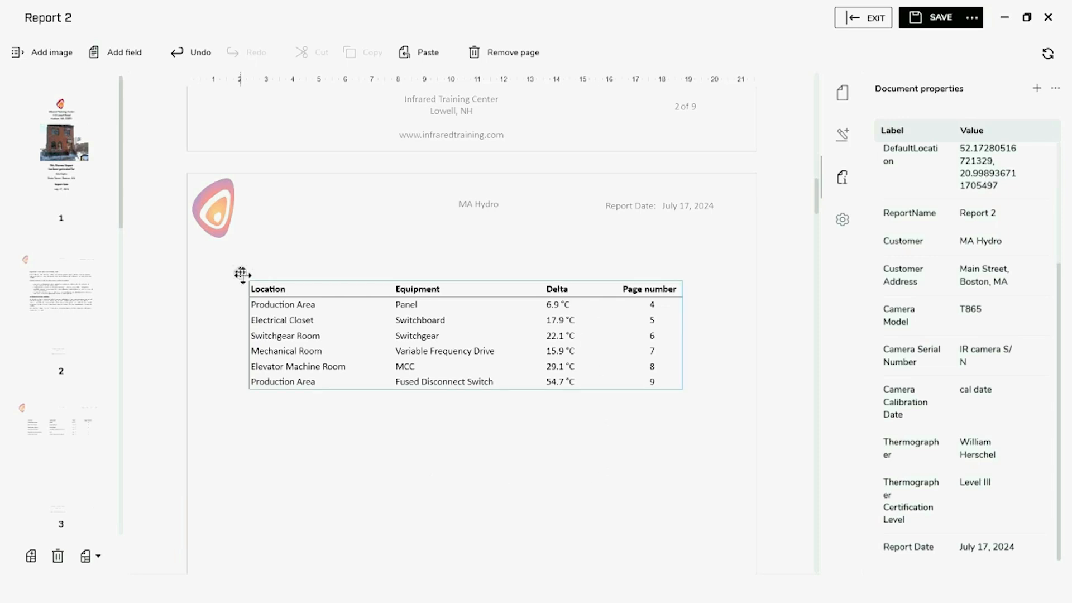
Order the summary table by the Delta column, descending from 54.7 °C to 6.9 °C
left_click(242, 273)
right_click(241, 275)
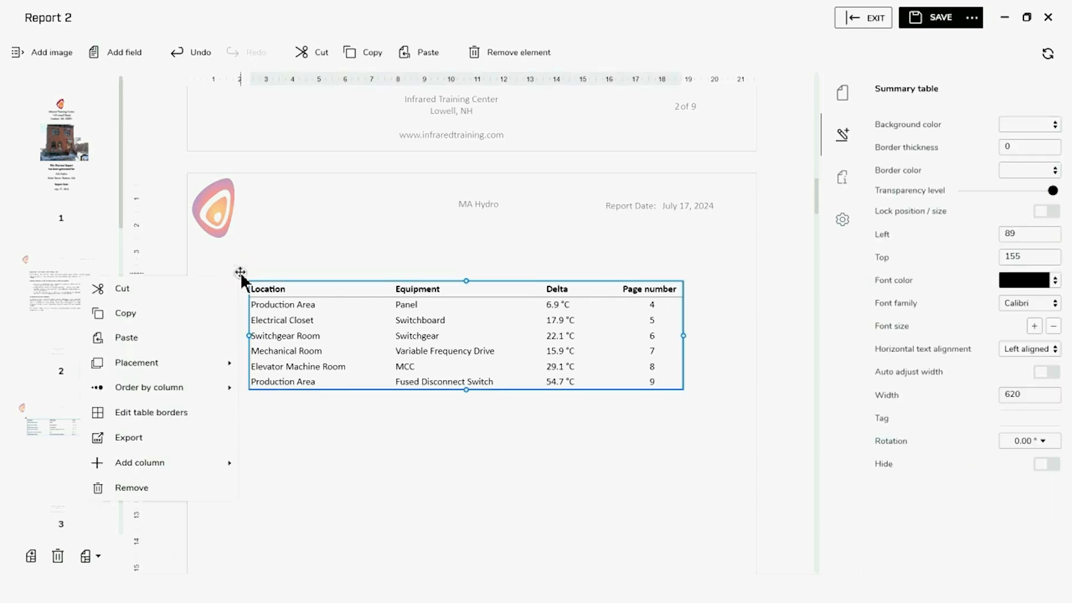
left_click(206, 388)
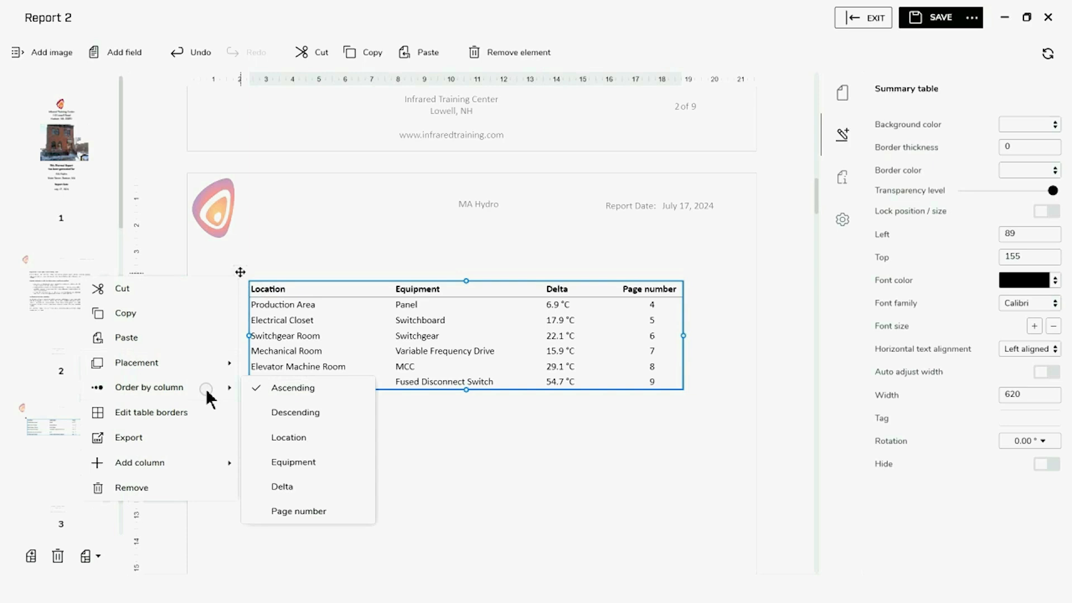
left_click(292, 412)
left_click(283, 489)
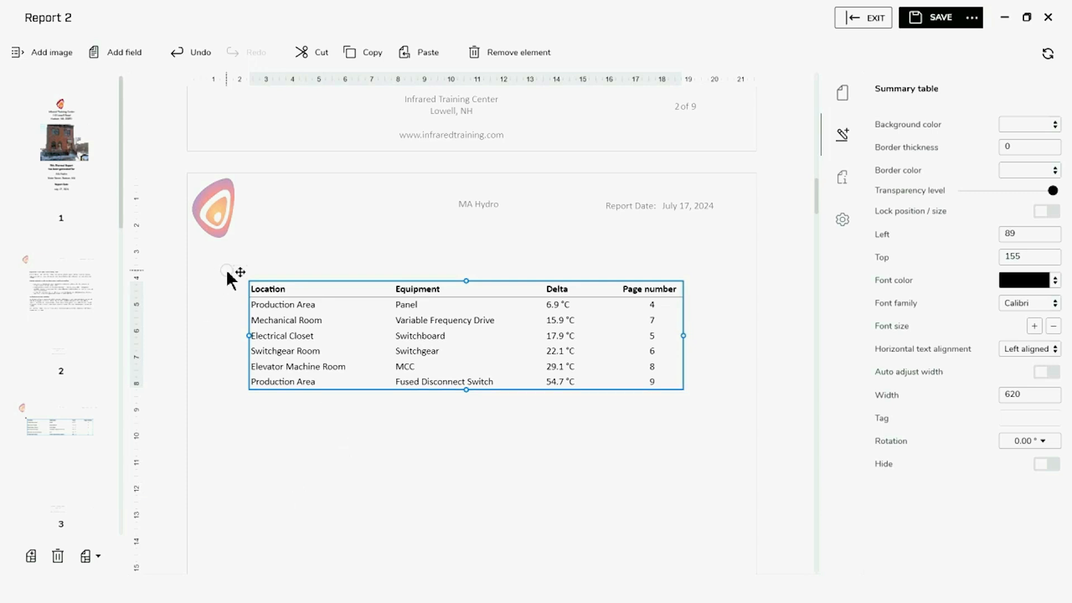
right_click(241, 274)
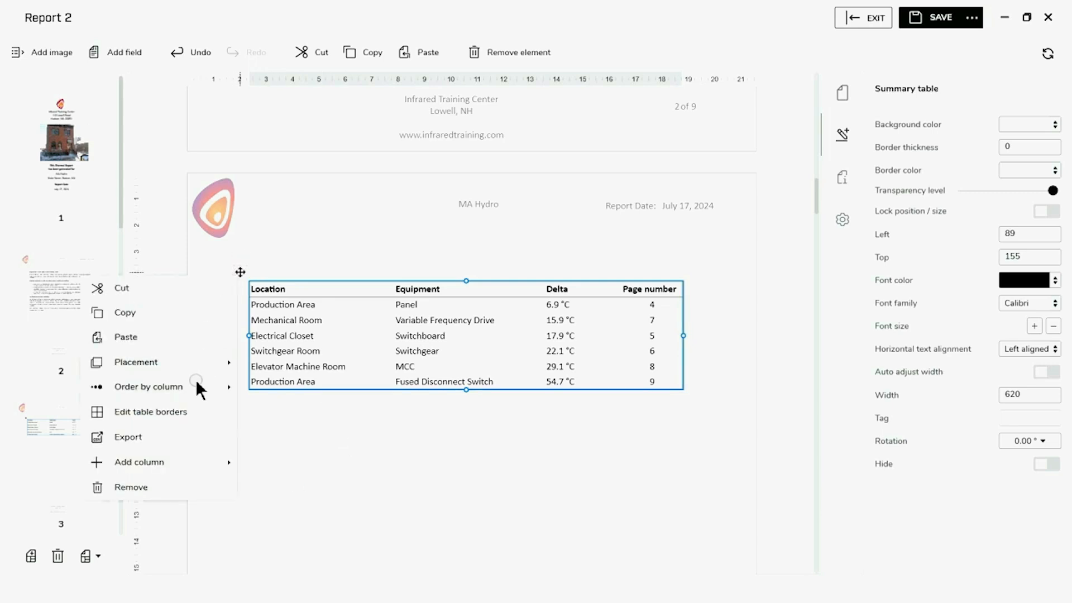
mouse_move(196, 383)
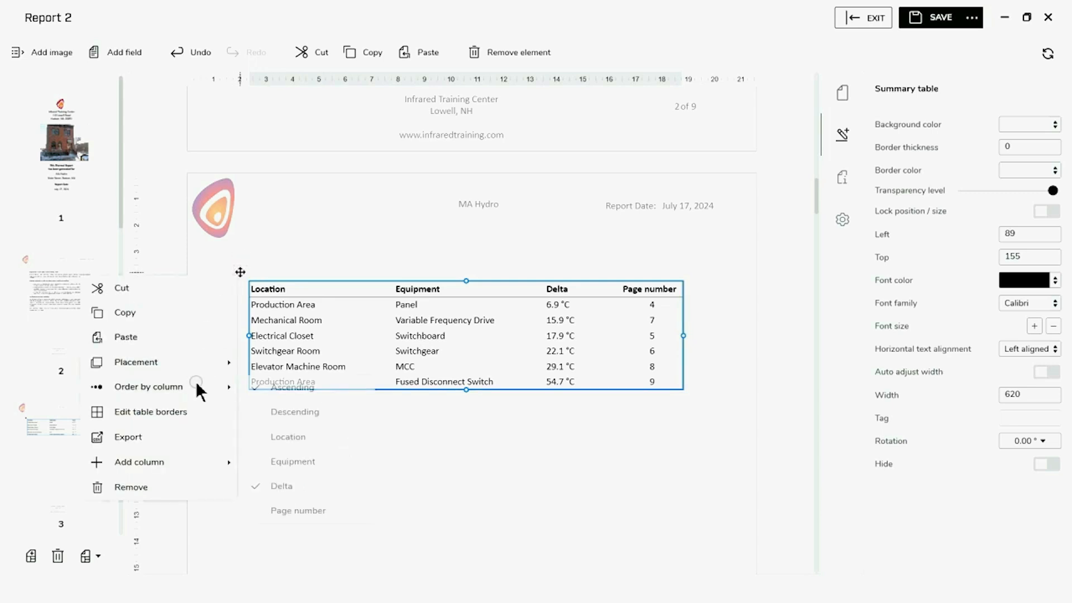
left_click(276, 412)
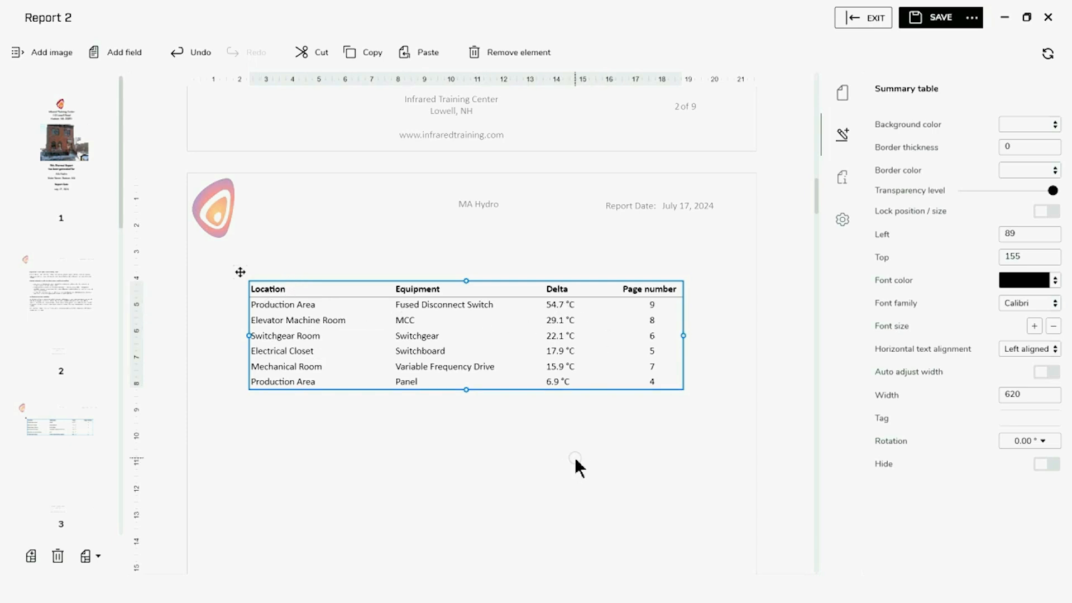
left_click(575, 457)
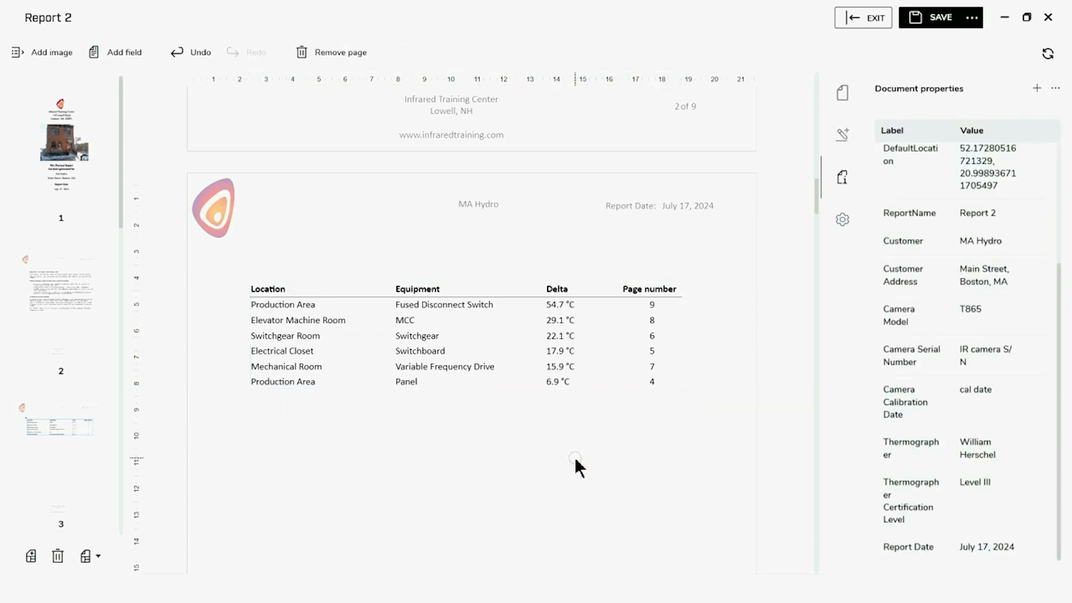
Review the findings on pages 4 and 5, then bring up the report's save and export options
scroll(575, 457, "down", 8)
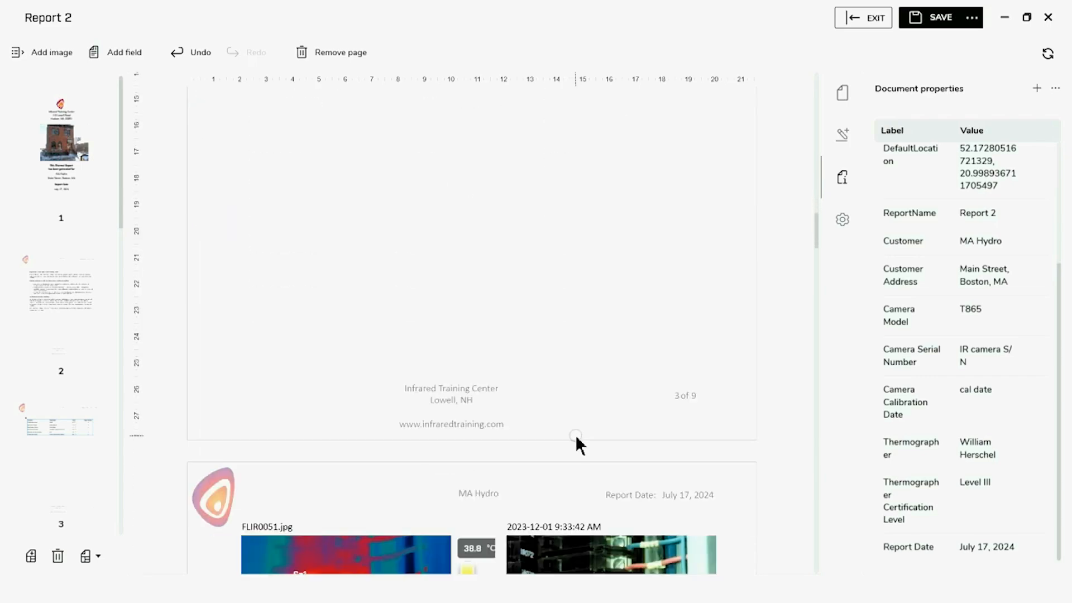
scroll(575, 435, "down", 6)
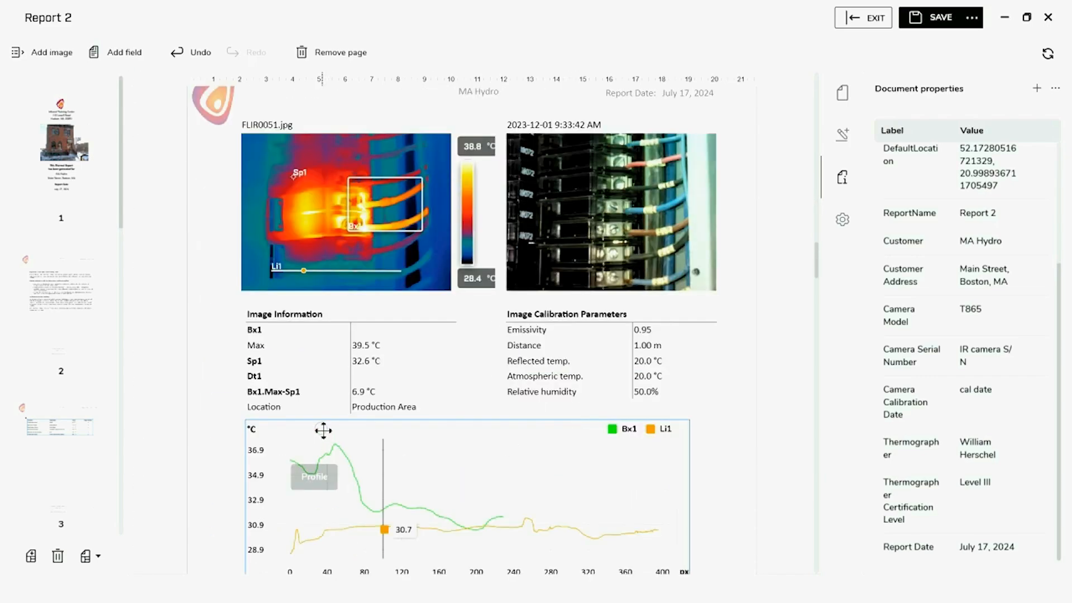
scroll(623, 457, "down", 2)
scroll(614, 466, "down", 6)
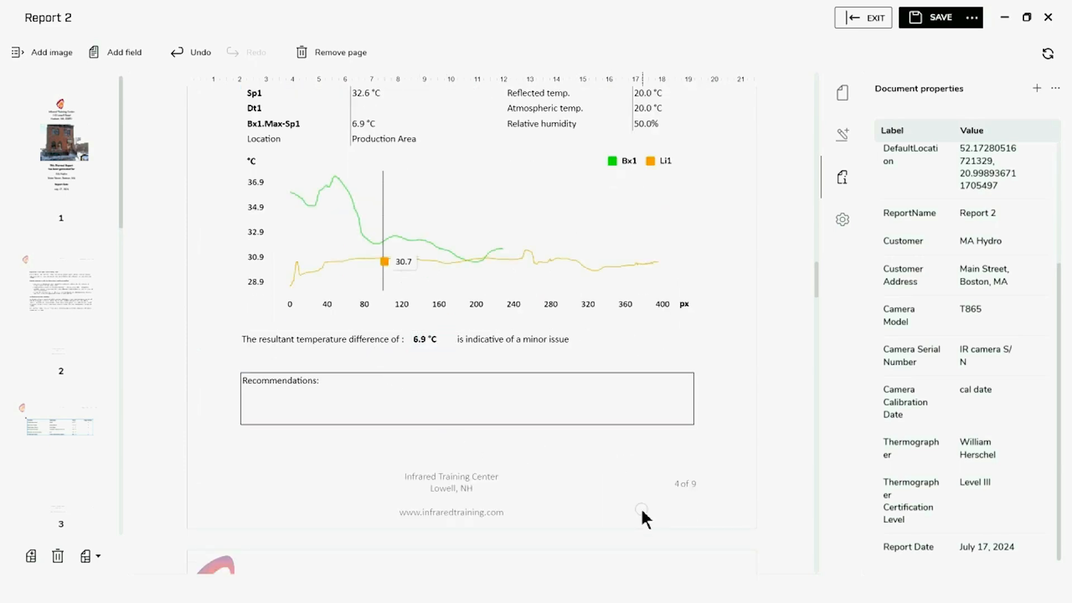
scroll(601, 386, "down", 9)
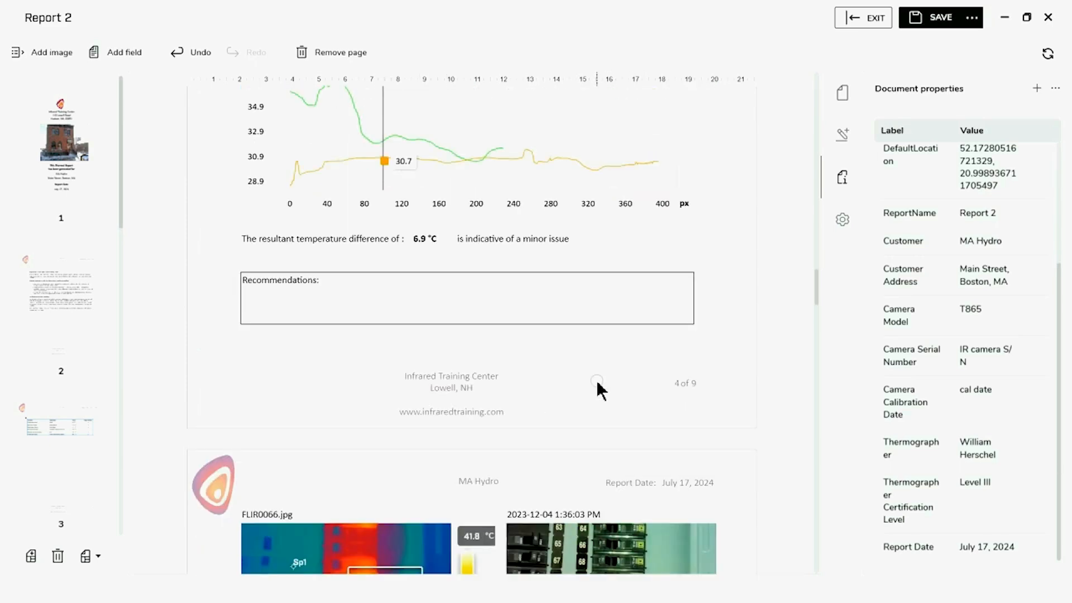
scroll(603, 385, "down", 2)
scroll(603, 385, "down", 9)
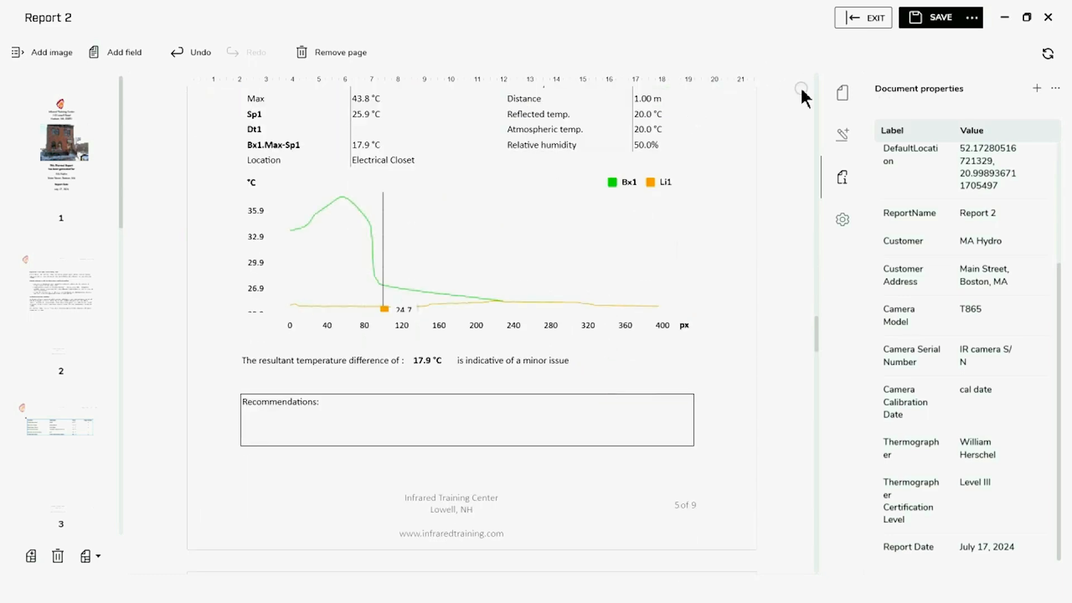
left_click(971, 19)
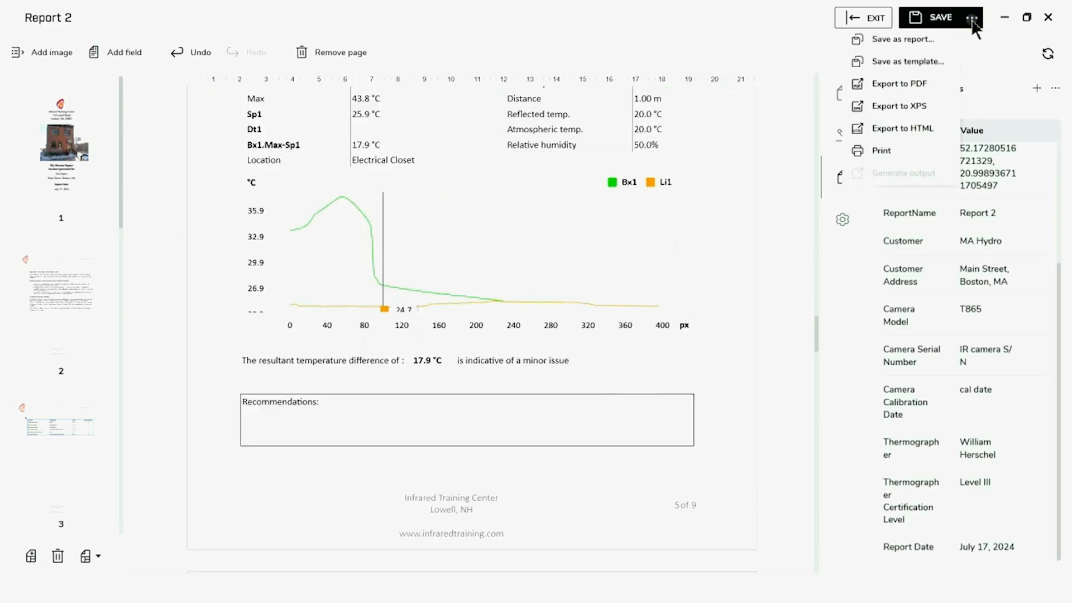
Save Report 2 as the report file 'Sample Report' (.atr)
left_click(927, 39)
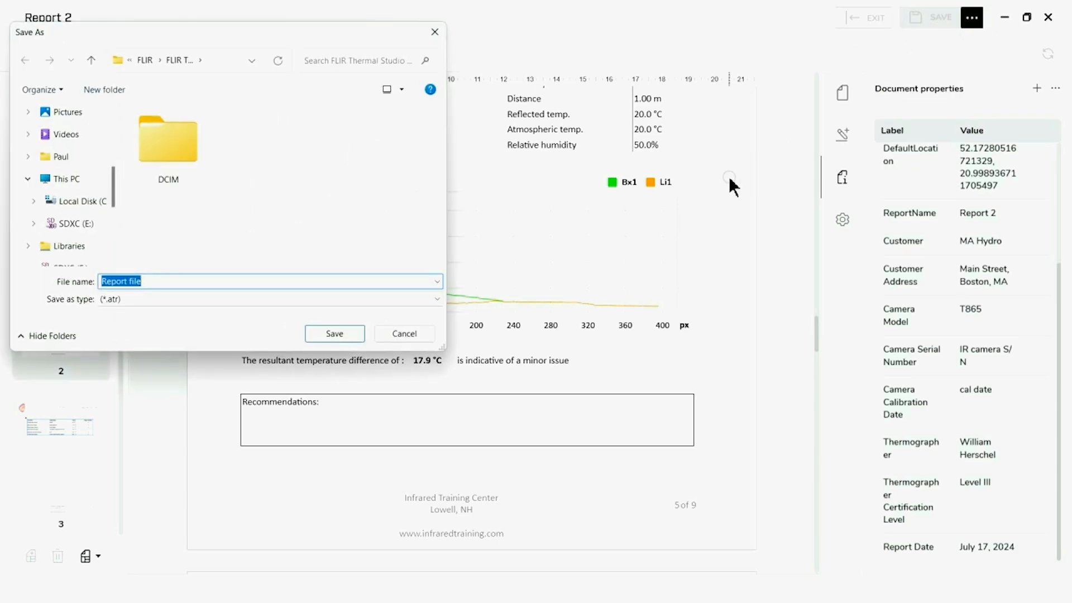
type("Sample ")
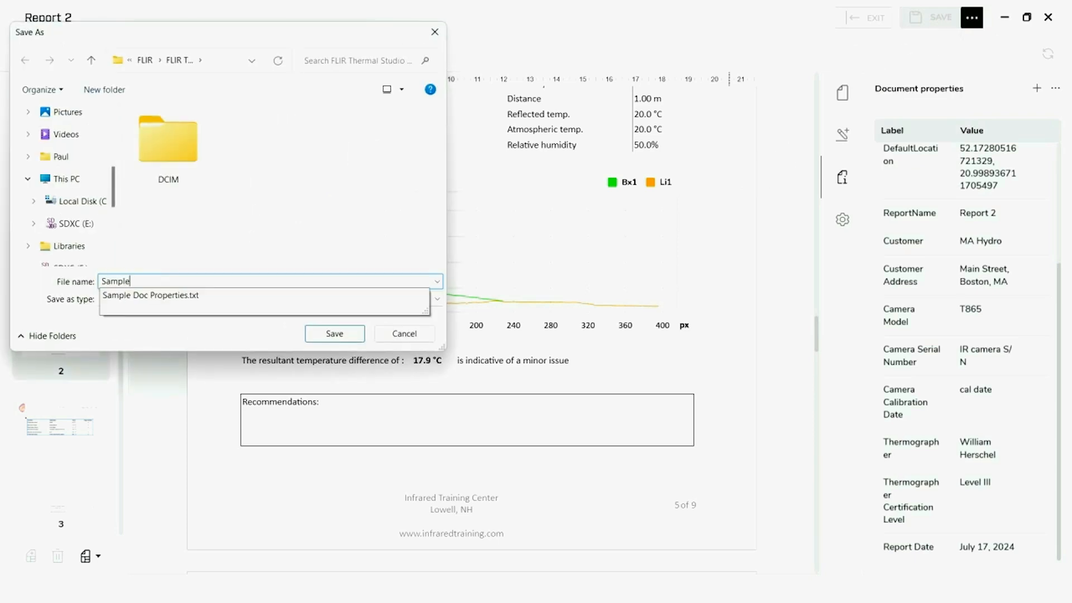
type("Report")
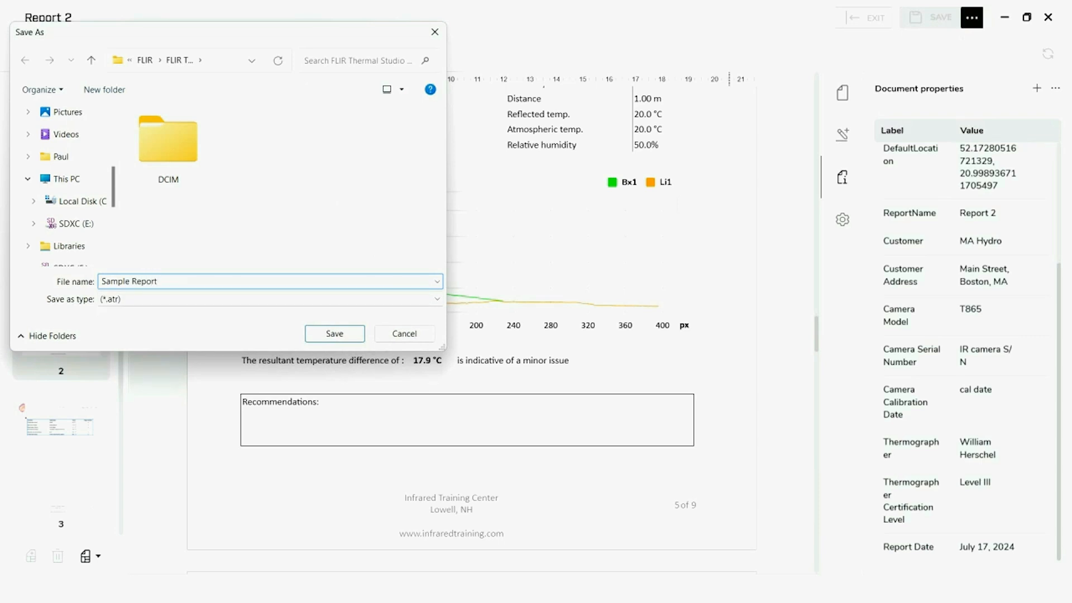
key("Return")
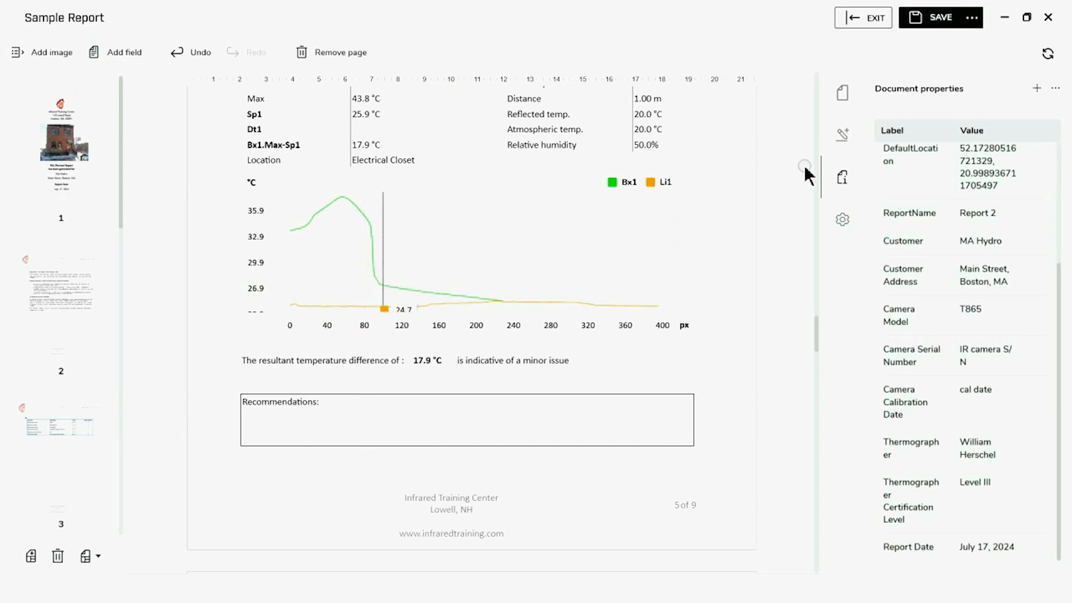
left_click(975, 19)
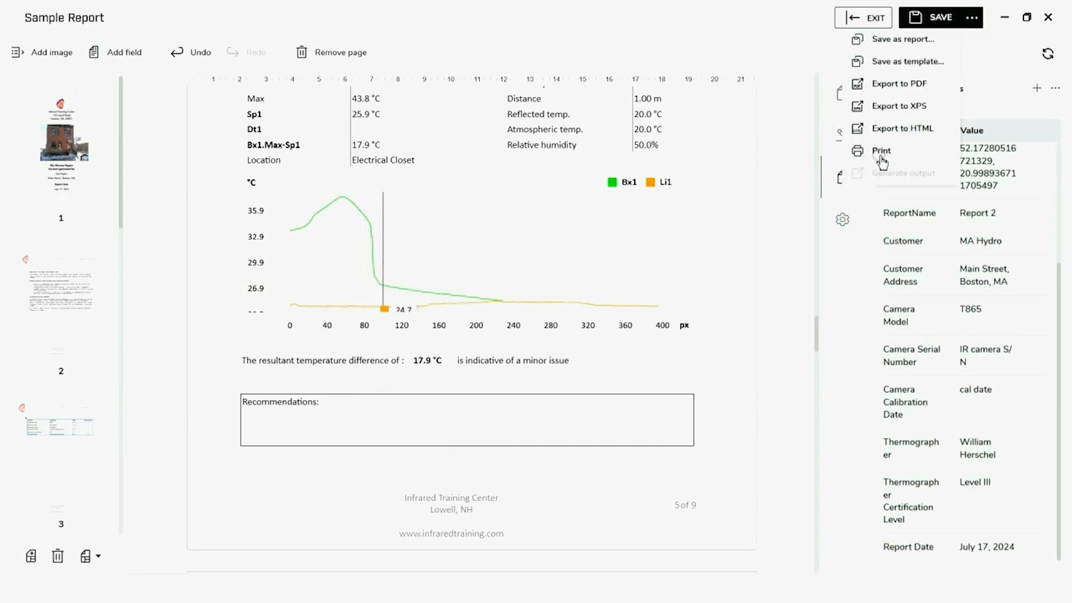
Print Sample Report to Microsoft Print to PDF from the print preview, then return to the editor
left_click(882, 156)
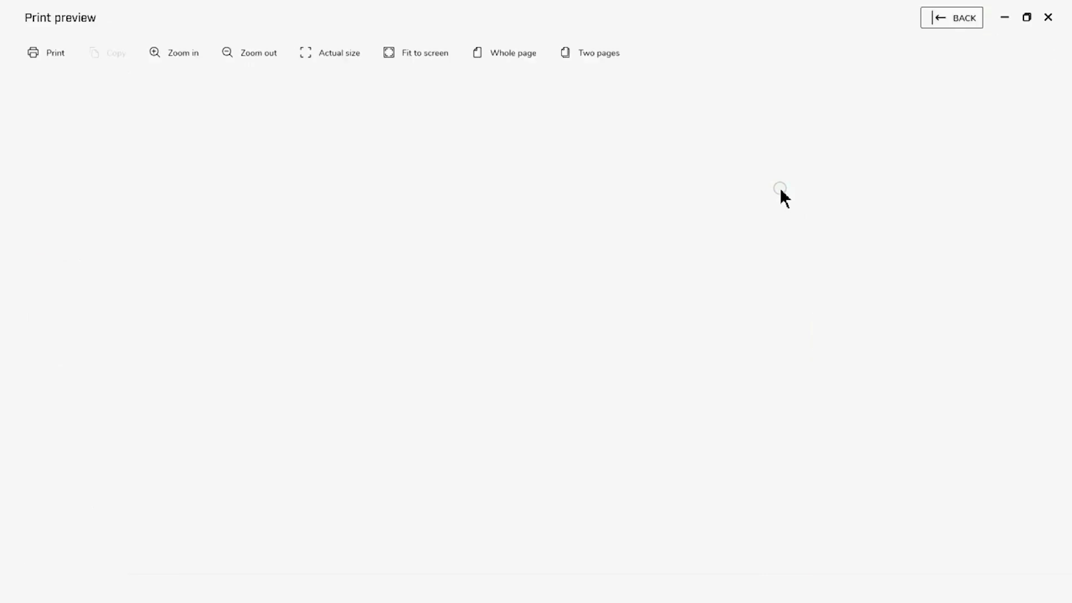
left_click(61, 52)
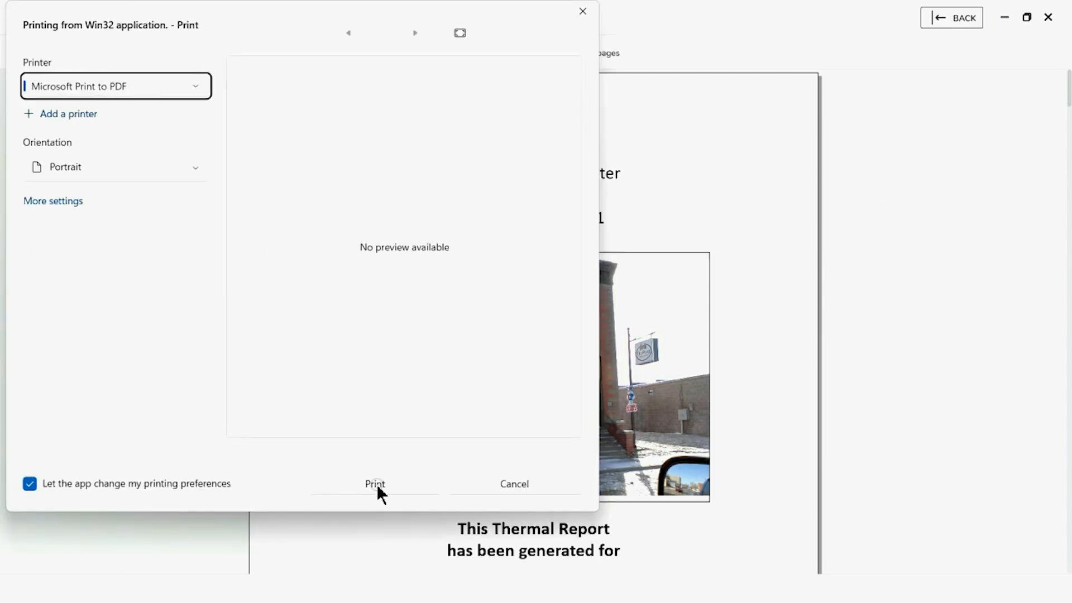
left_click(497, 484)
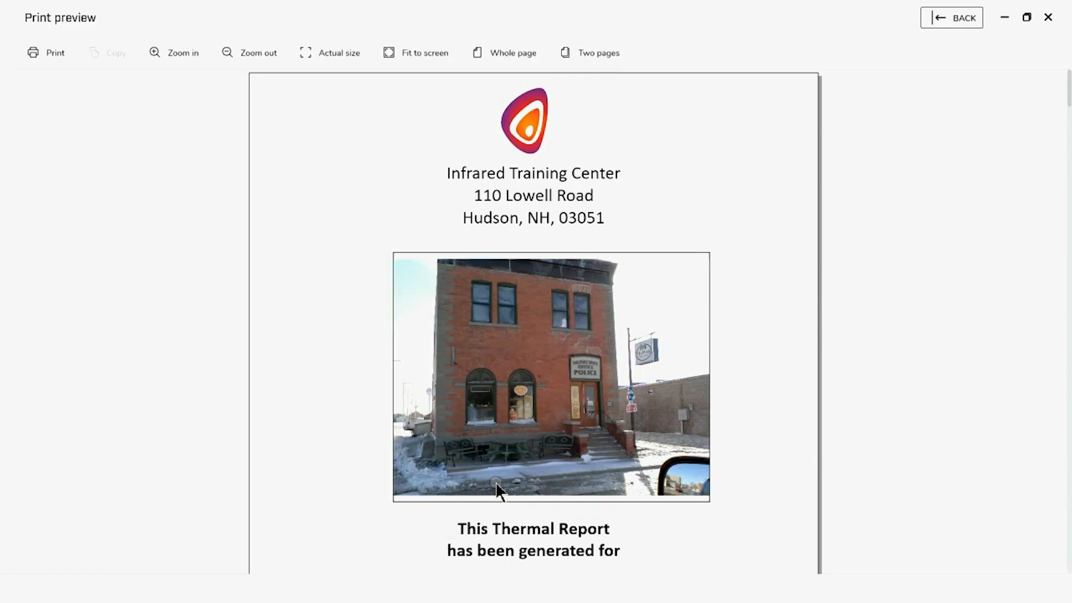
left_click(947, 23)
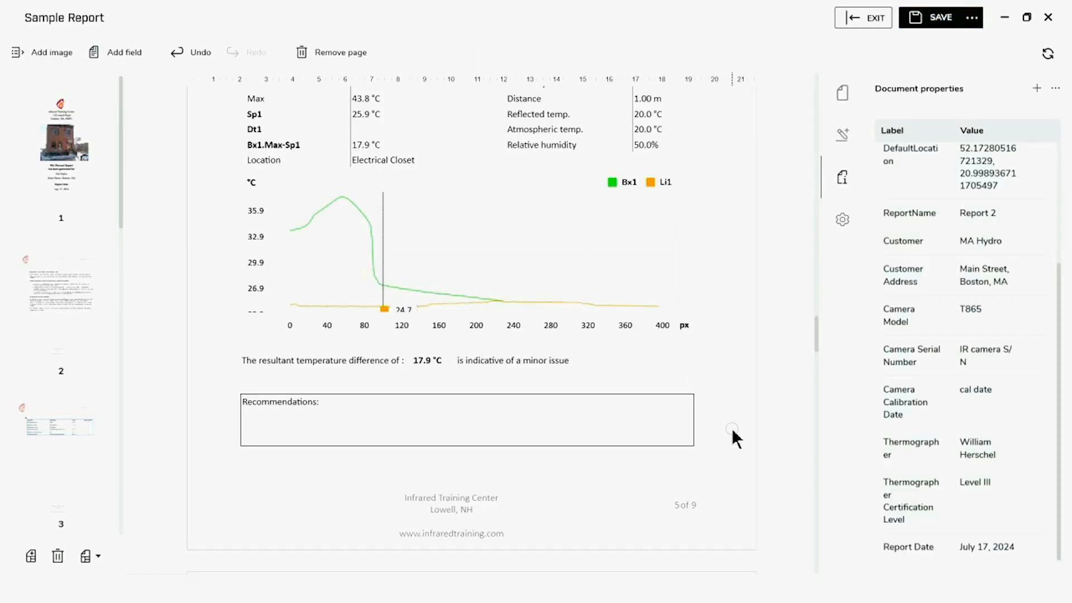